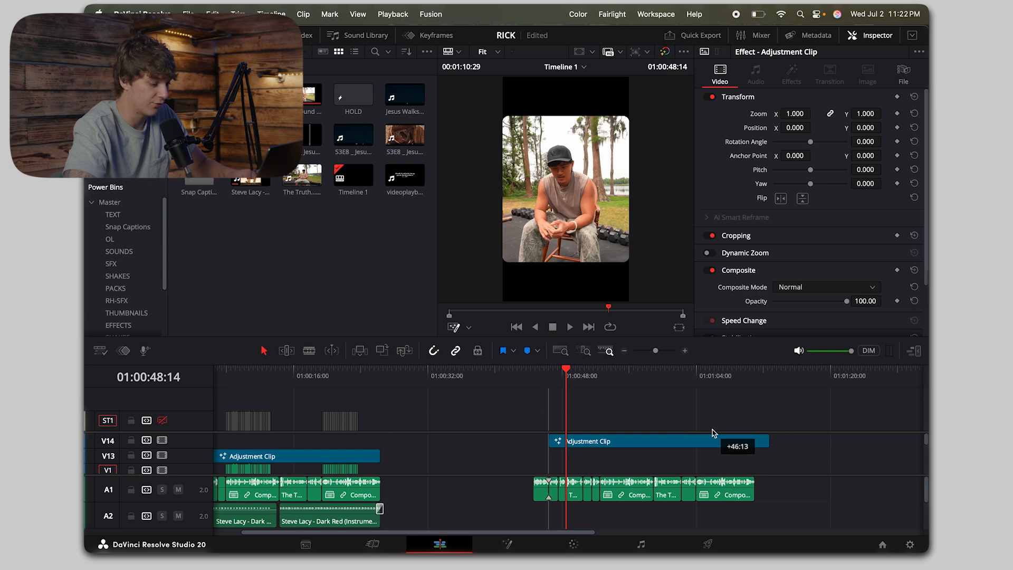
Step: Check the second sequence under its copied adjustment clip, and delete that adjustment clip from track V14
left_click(560, 382)
key("space")
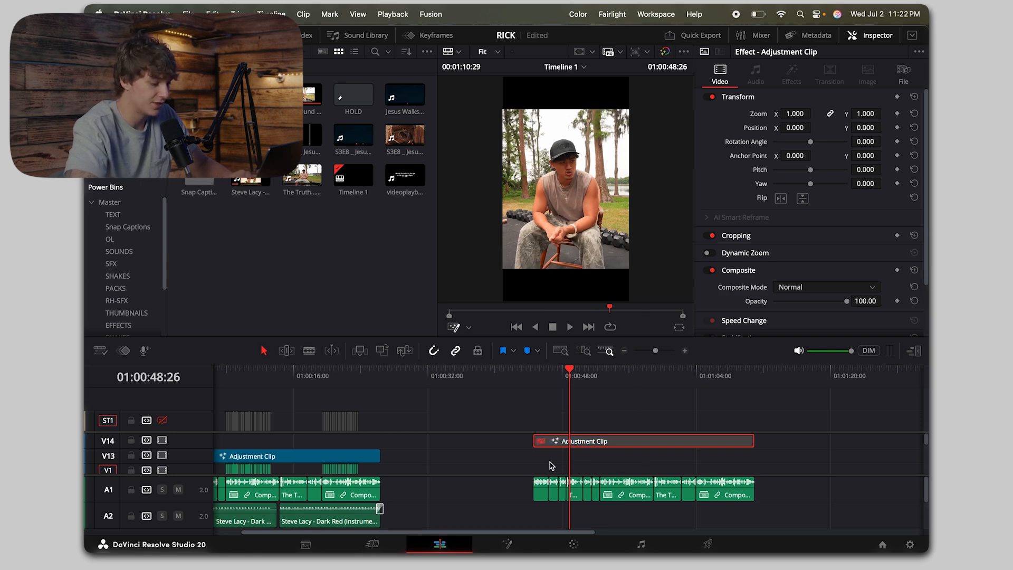
key("BackSpace")
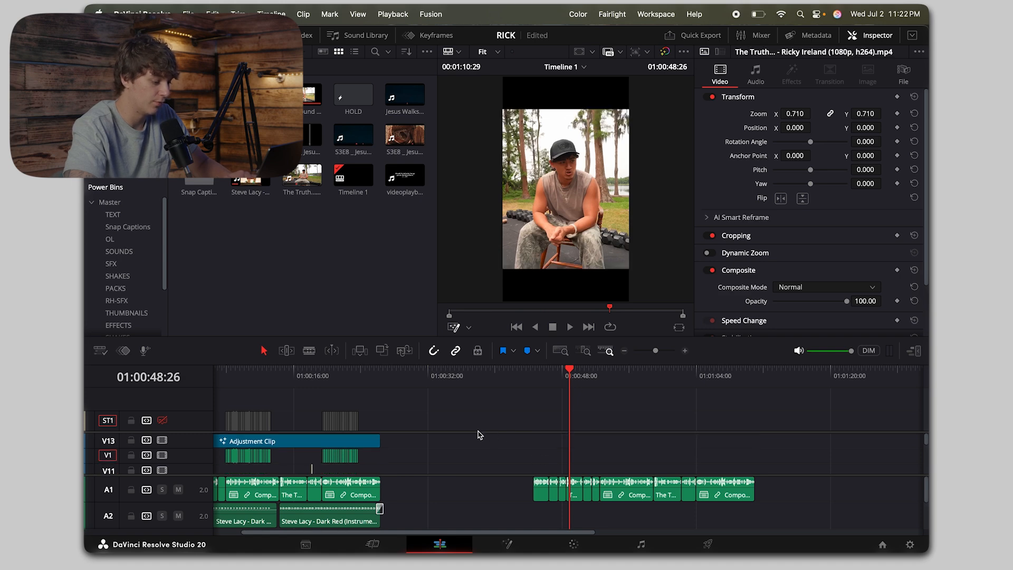
Step: Look over the finished sequence's video, caption and audio tracks from the timeline start and play its opening
scroll(478, 464, "left", 3)
scroll(482, 470, "down", 8)
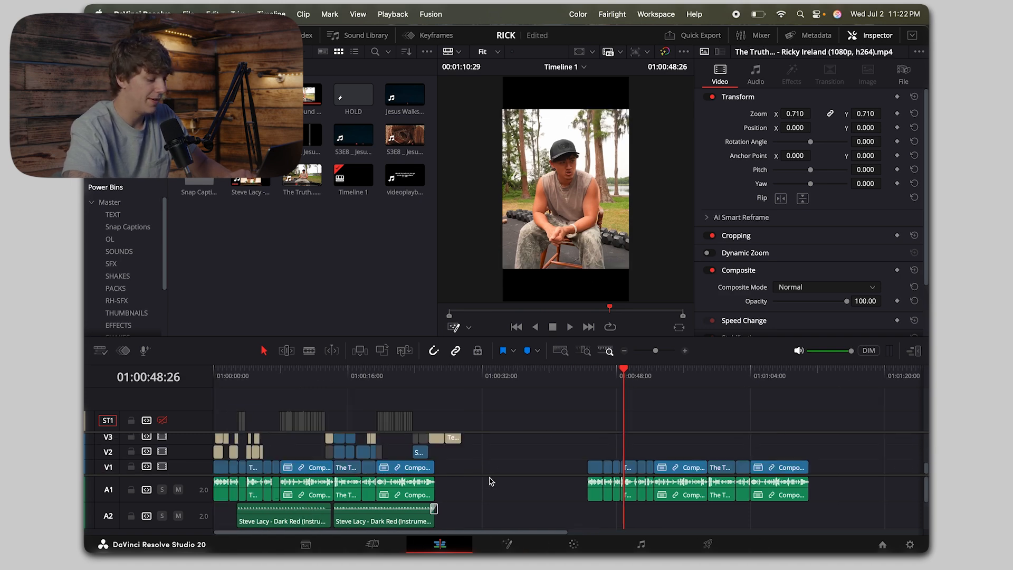
key("Home")
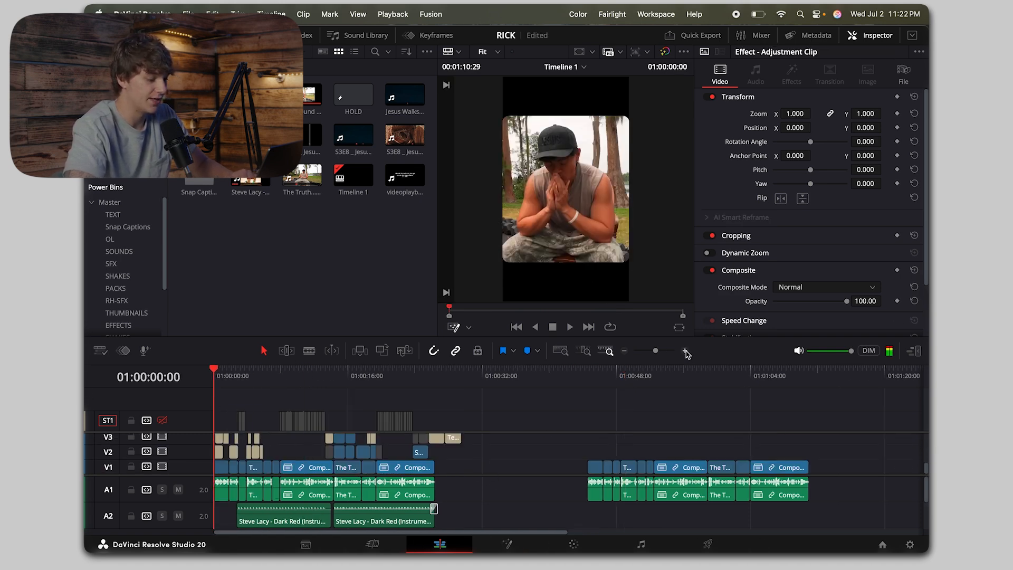
scroll(458, 508, "down", 2)
scroll(458, 508, "up", 2)
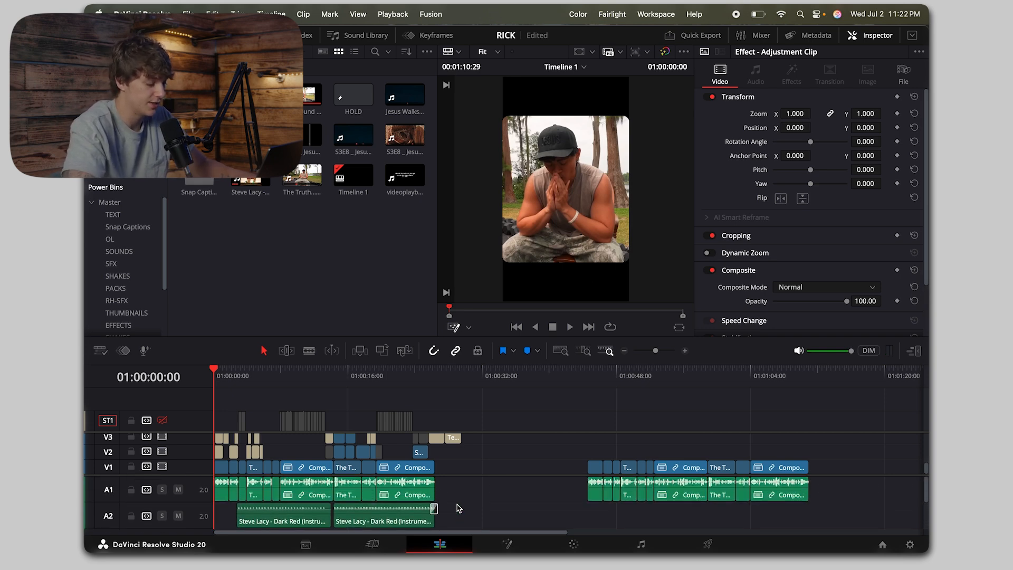
scroll(458, 508, "down", 1)
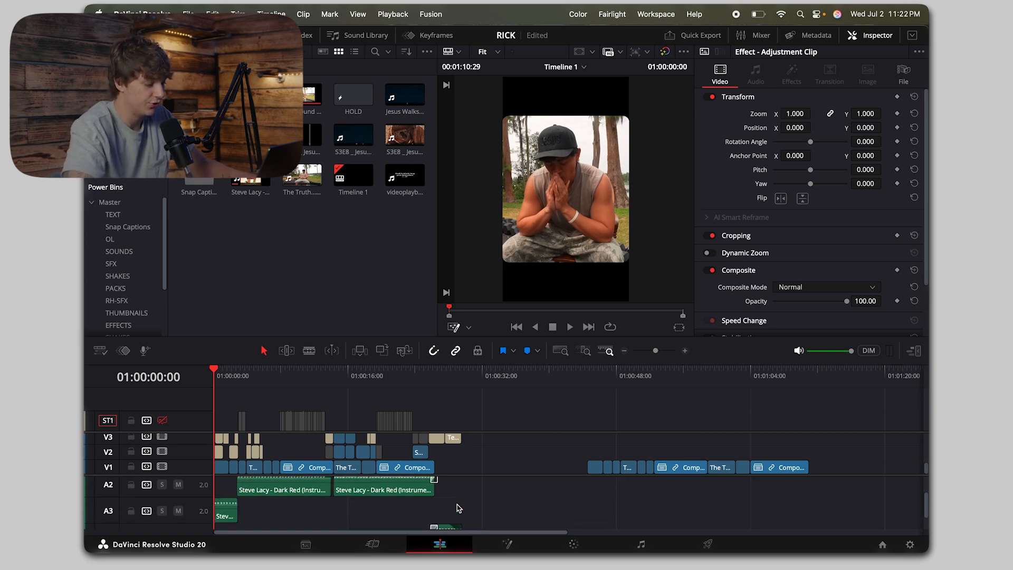
scroll(458, 508, "up", 1)
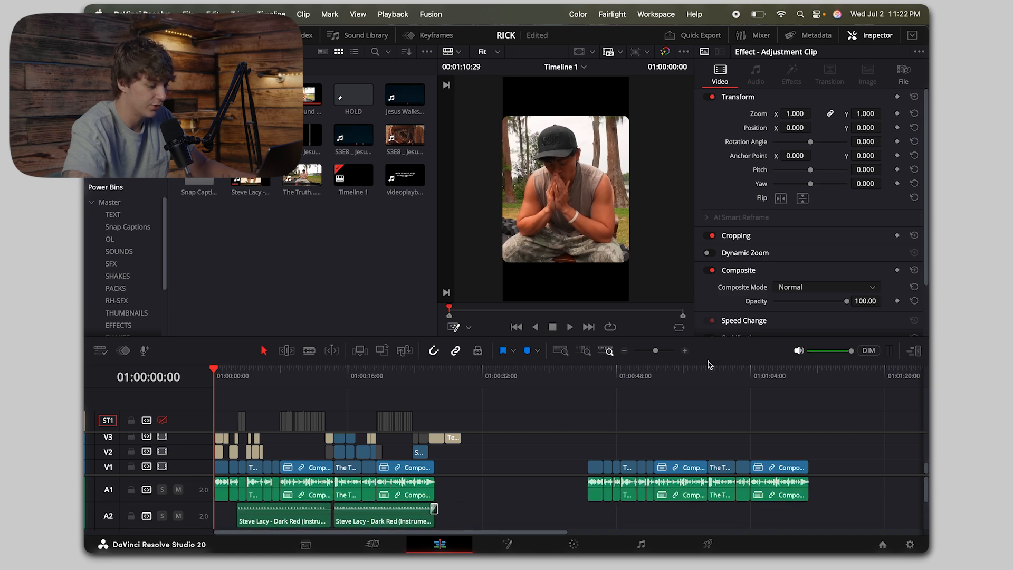
left_click(684, 351)
key("space")
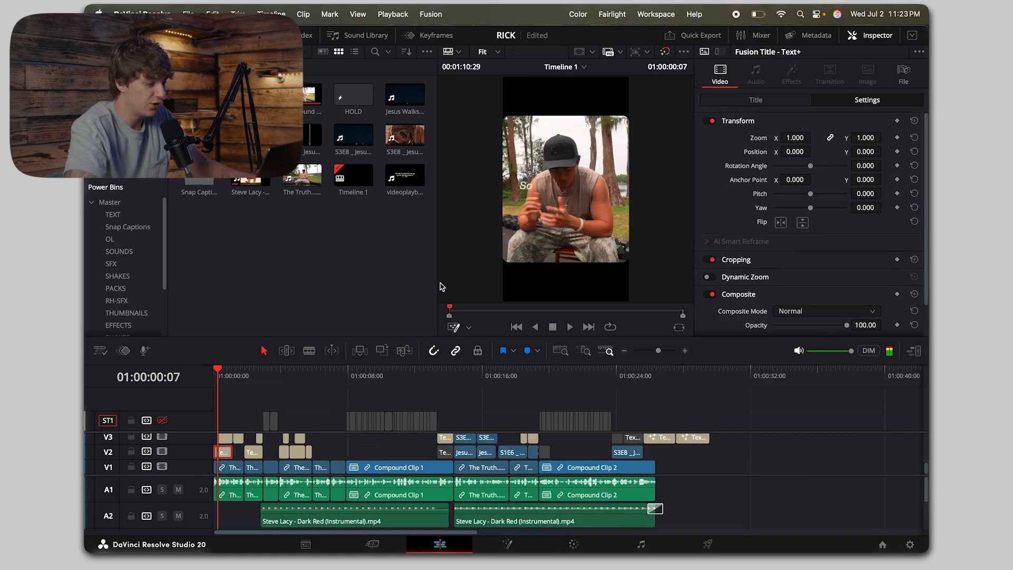
scroll(269, 449, "up", 10)
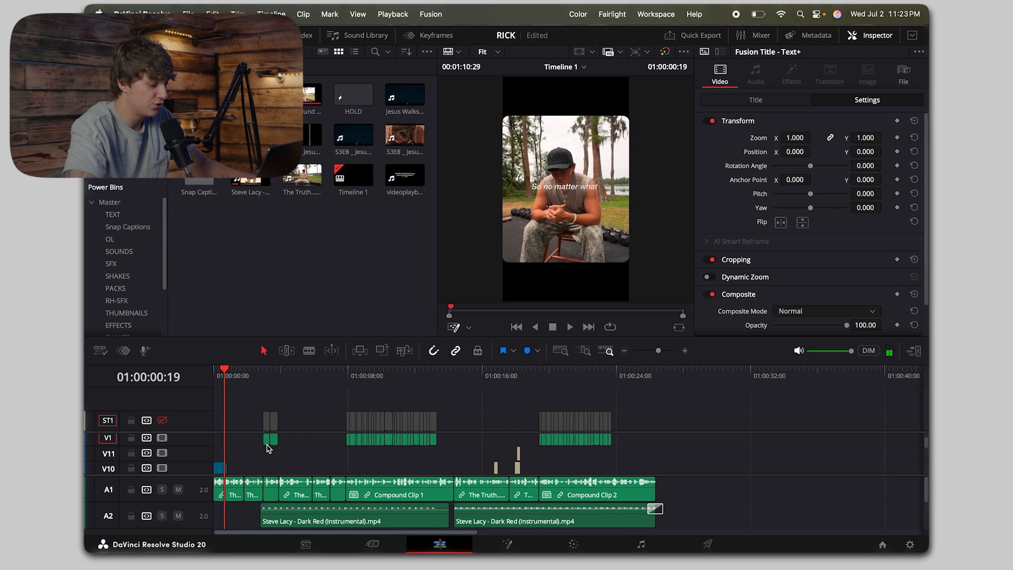
Step: Place the MAGIC ZOOM effect from the EFFECTS bin on V3 at 01:00:44:18 and shorten it to about 1 second
scroll(268, 448, "down", 10)
scroll(660, 449, "right", 10)
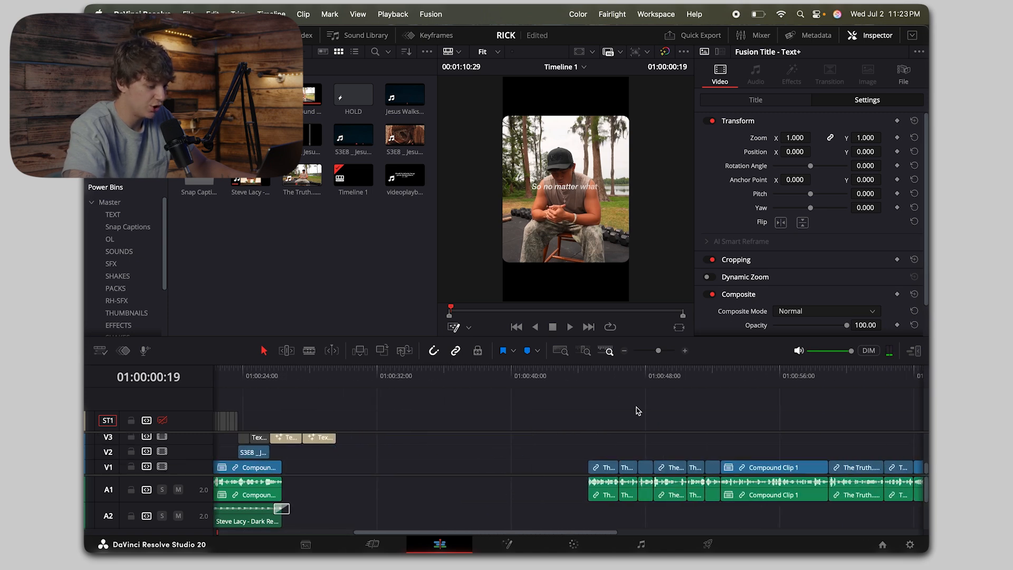
left_click(588, 377)
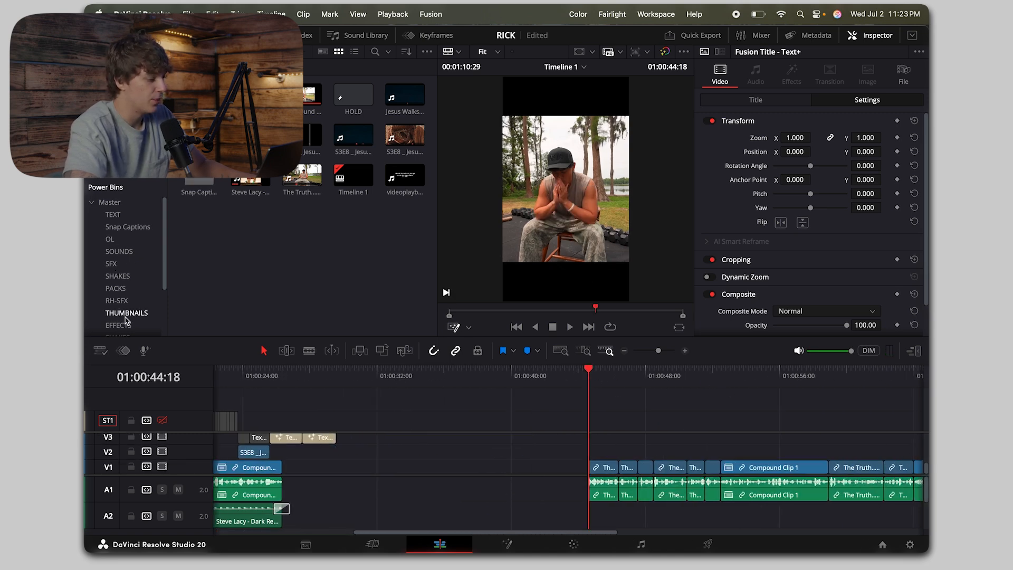
left_click(119, 325)
left_click_drag(251, 139, 605, 433)
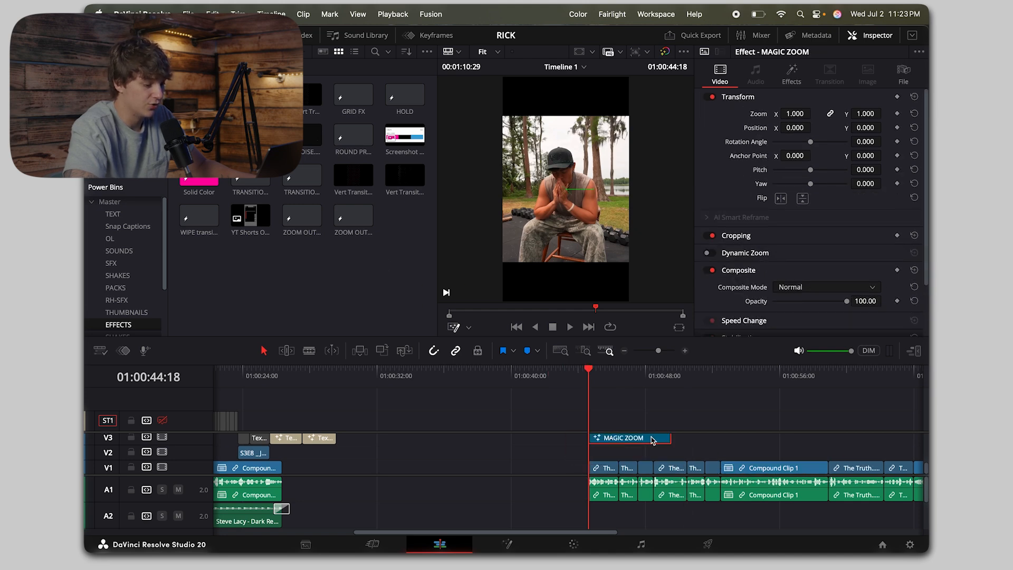
left_click_drag(670, 440, 606, 440)
left_click(685, 350)
Step: Set the MAGIC ZOOM effect's Zoom Type to Hold&ZoomOut, trim its end slightly shorter and preview the zoom
left_click(792, 73)
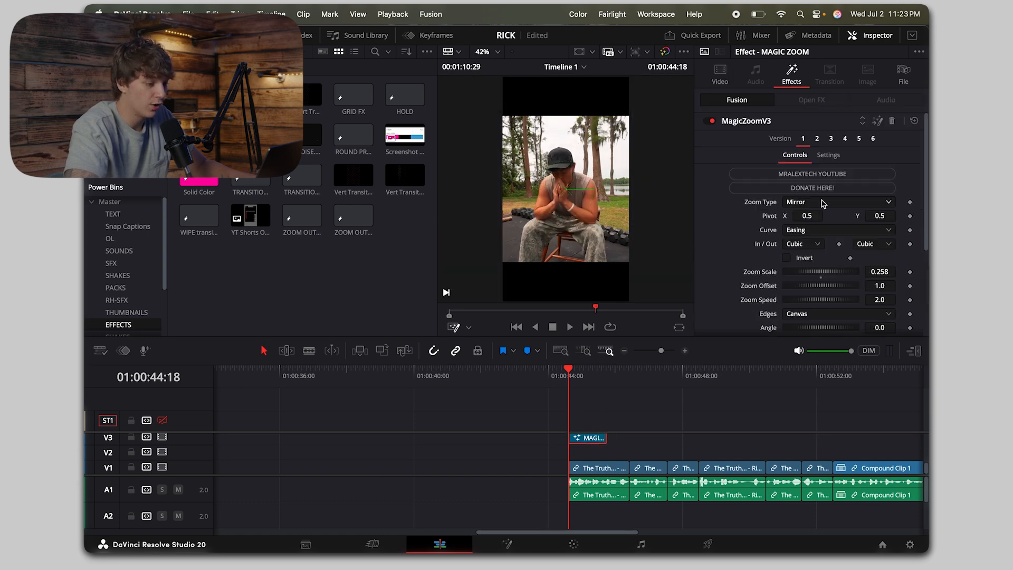
left_click(821, 203)
left_click(809, 241)
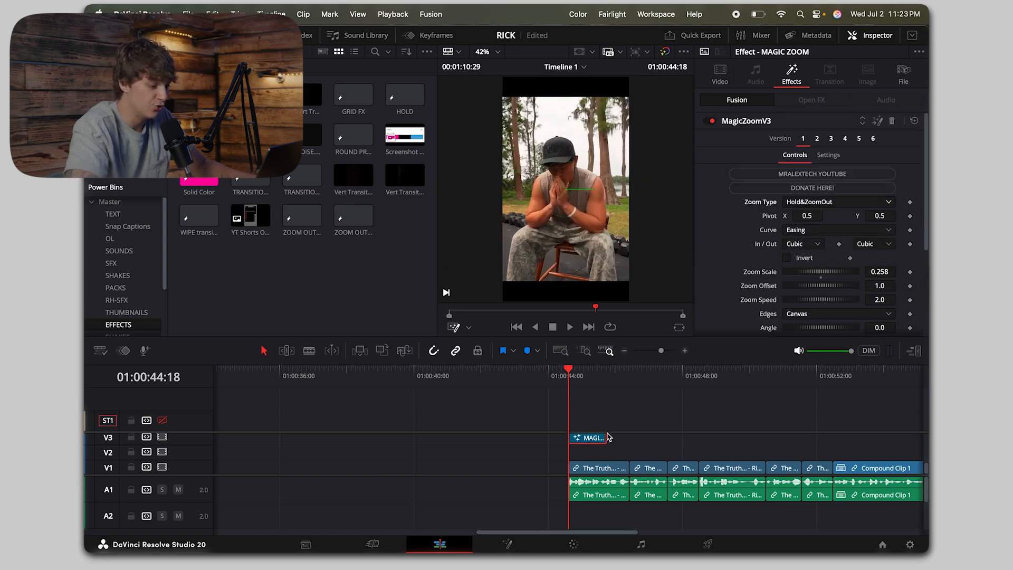
left_click_drag(606, 439, 596, 441)
key("space")
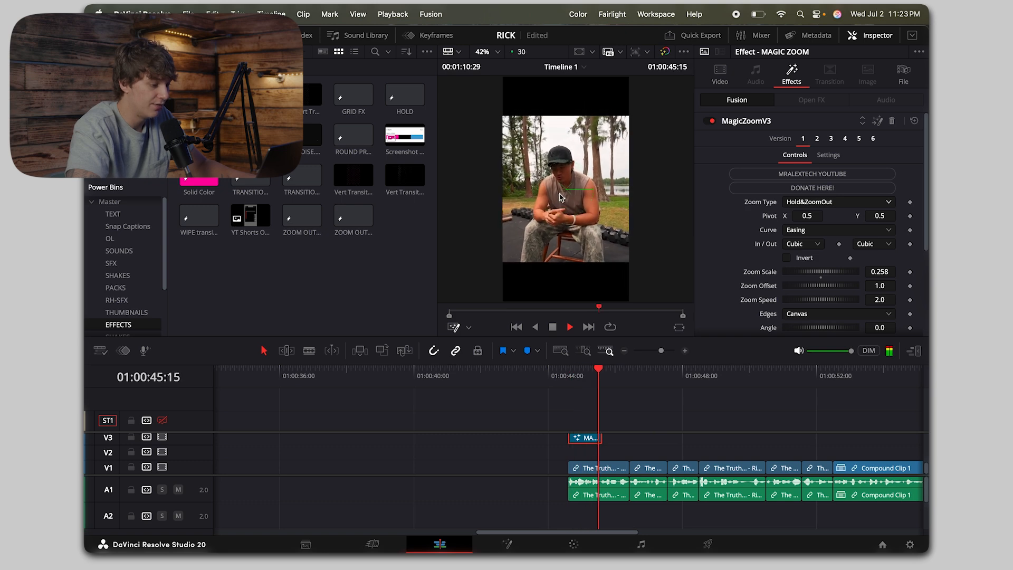
key("space")
left_click(570, 383)
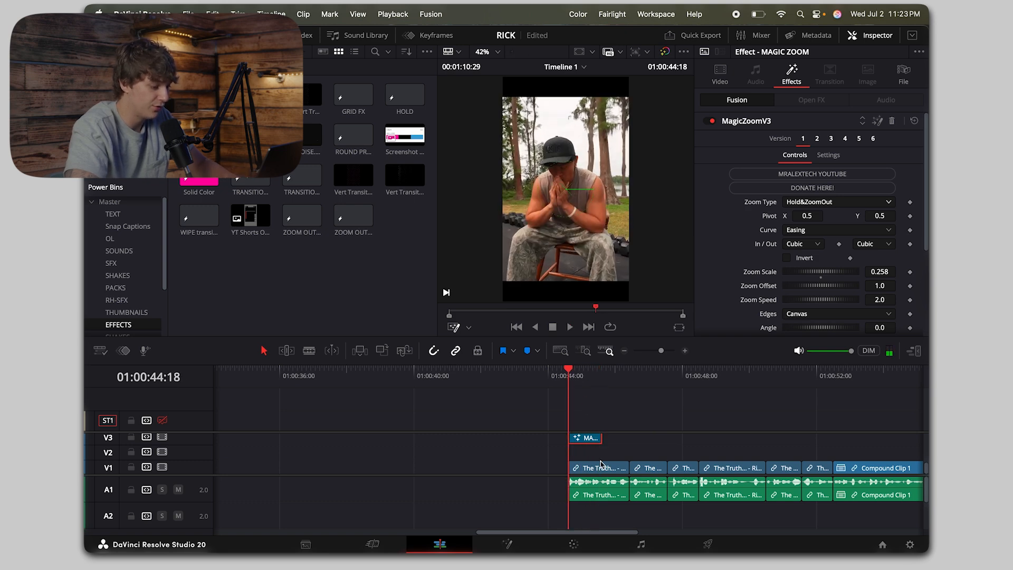
Step: Disable the MAGIC ZOOM effect and insert a Transform node between MediaIn1 and MediaOut1 in the first clip's Fusion composition
left_click(601, 468)
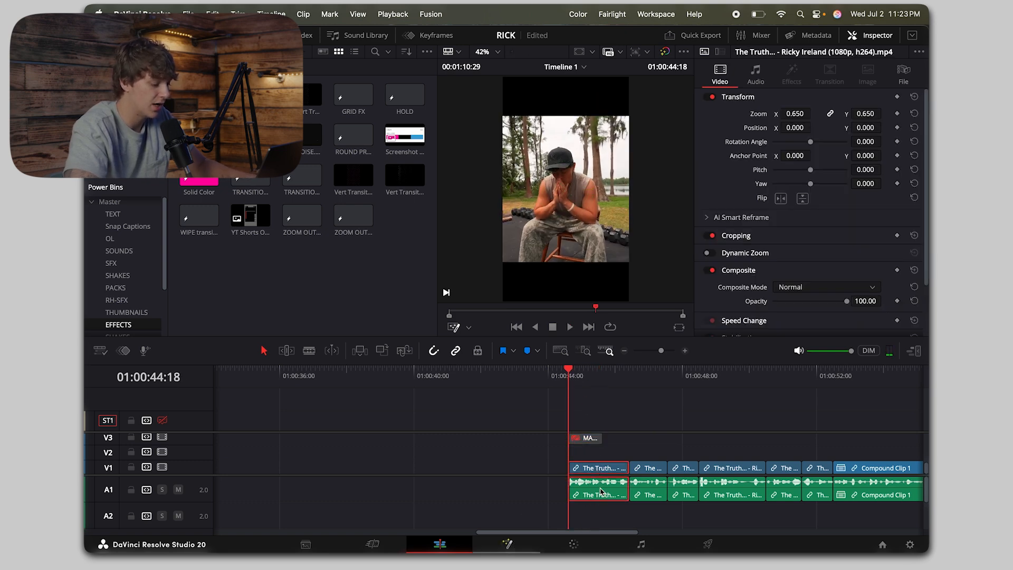
key("shift+5")
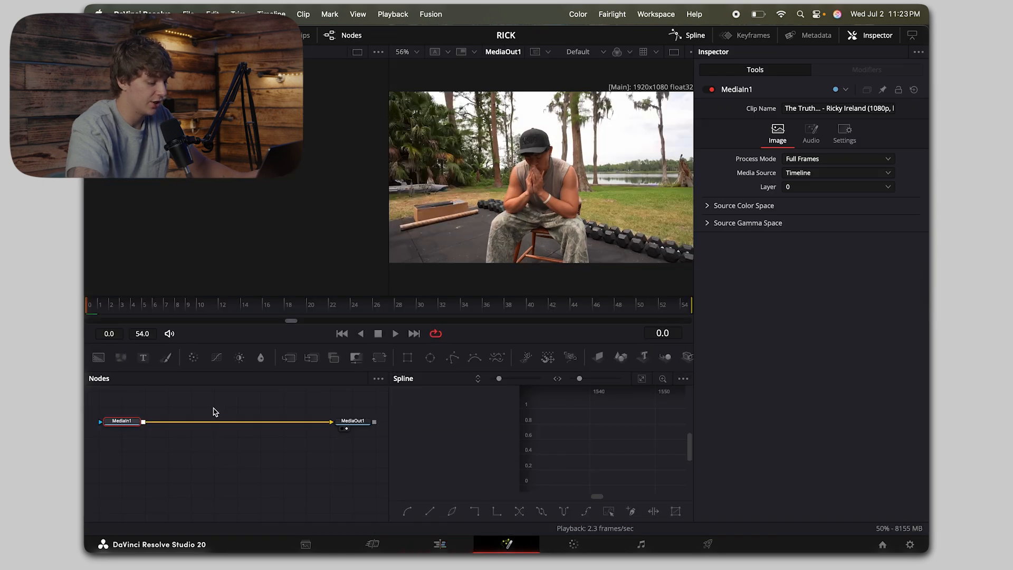
key("shift+space")
type("tran")
key("Return")
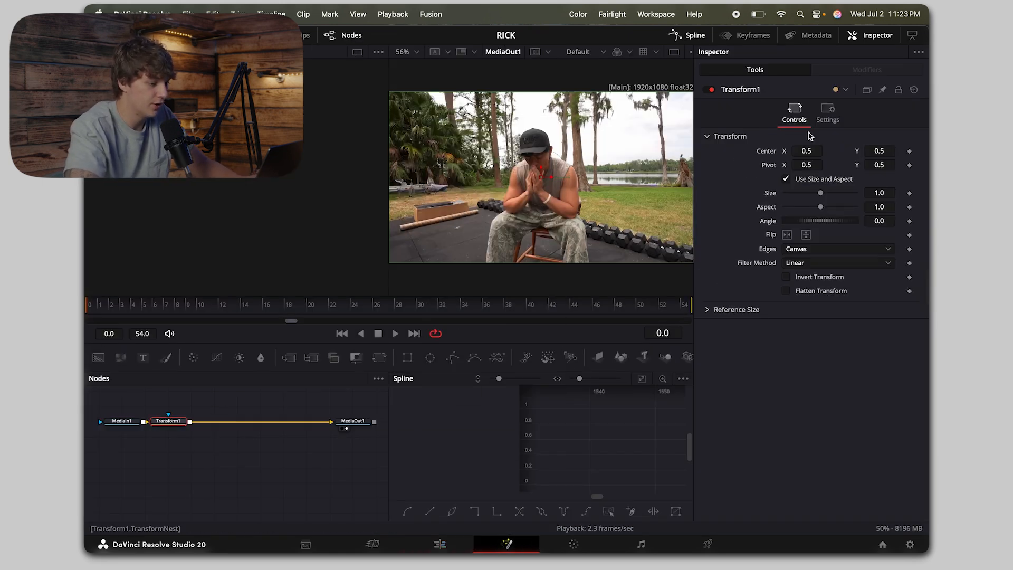
Step: Keyframe the Transform's Size from 1.38 at frame 0 to 1 at frame 27 and play the animation
left_click_drag(819, 194, 824, 195)
left_click(910, 193)
key("space")
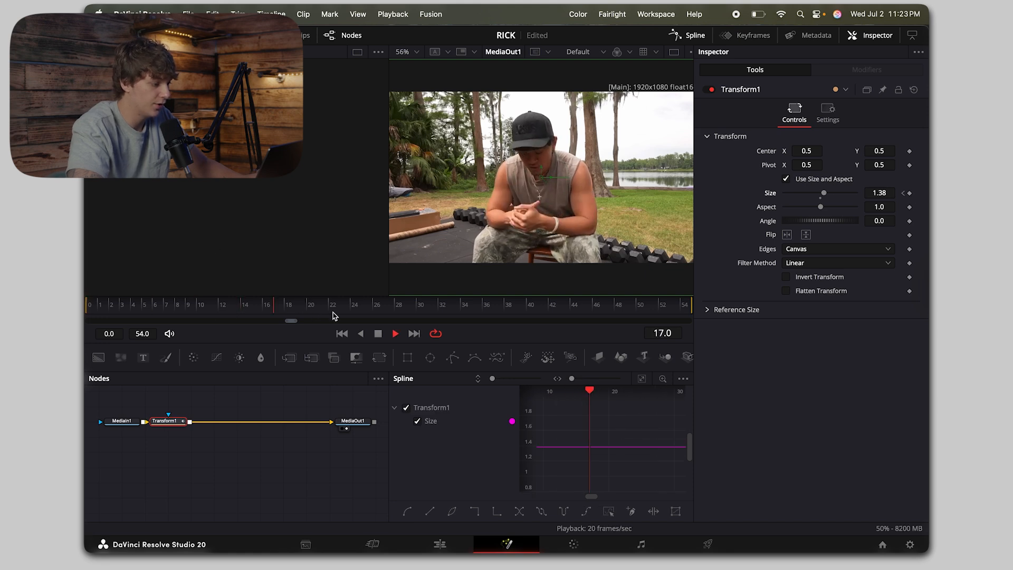
key("space")
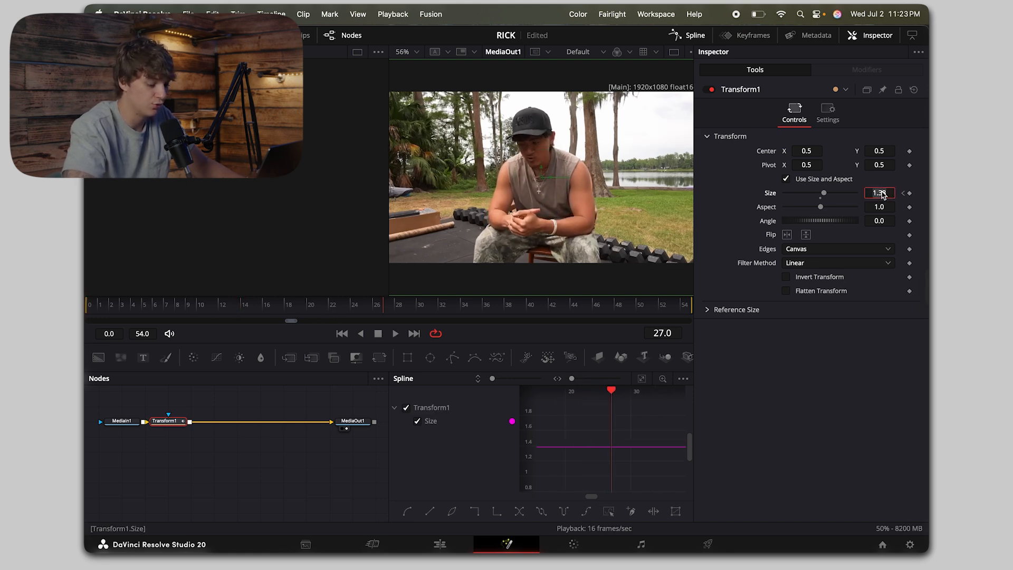
type("1")
key("Tab")
left_click(87, 305)
left_click(297, 411)
key("space")
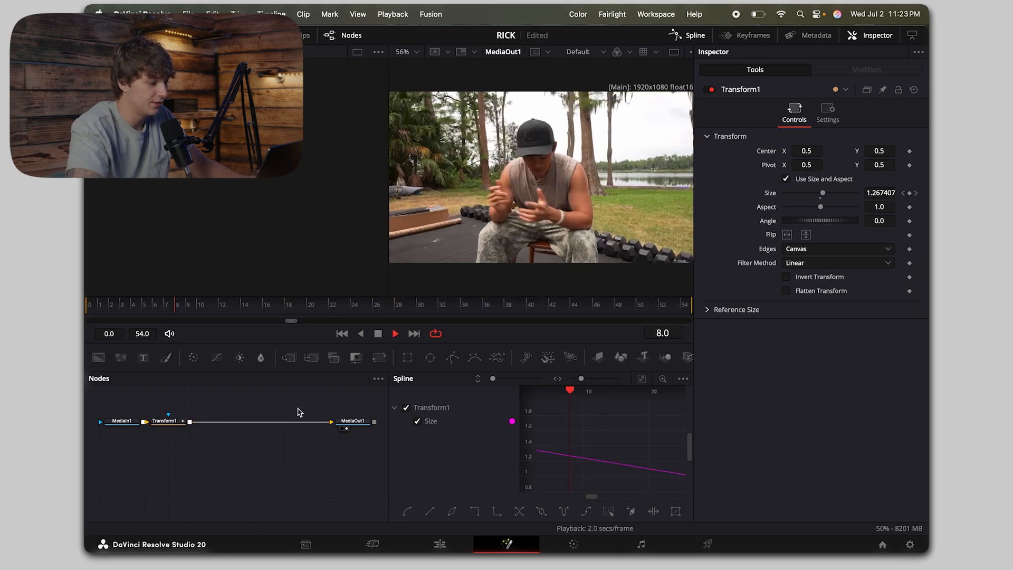
key("space")
Step: Apply an ease to both Size keyframes in the spline graph so the zoom slows towards its end, and preview it
left_click(642, 379)
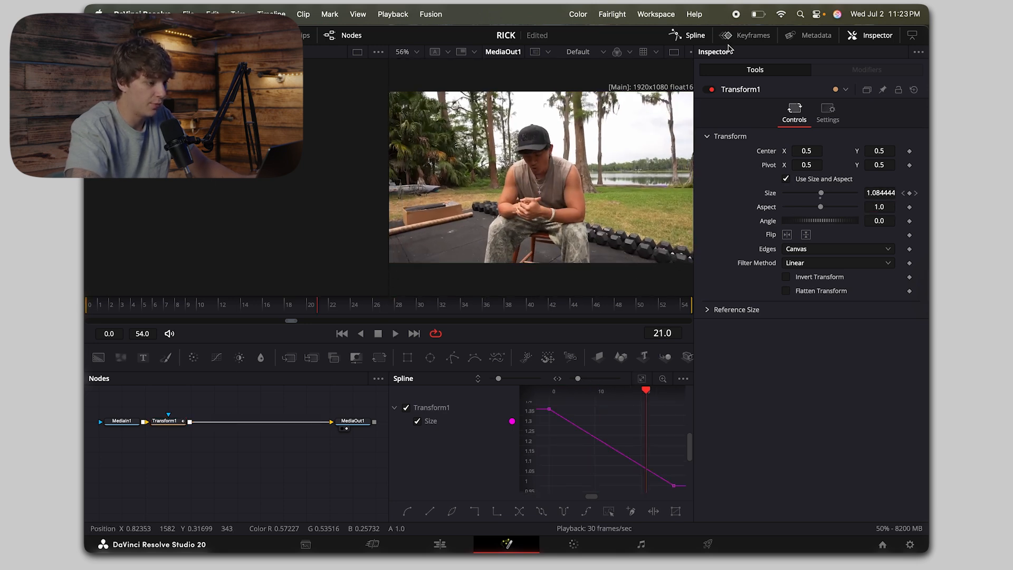
key("super+a")
right_click(620, 430)
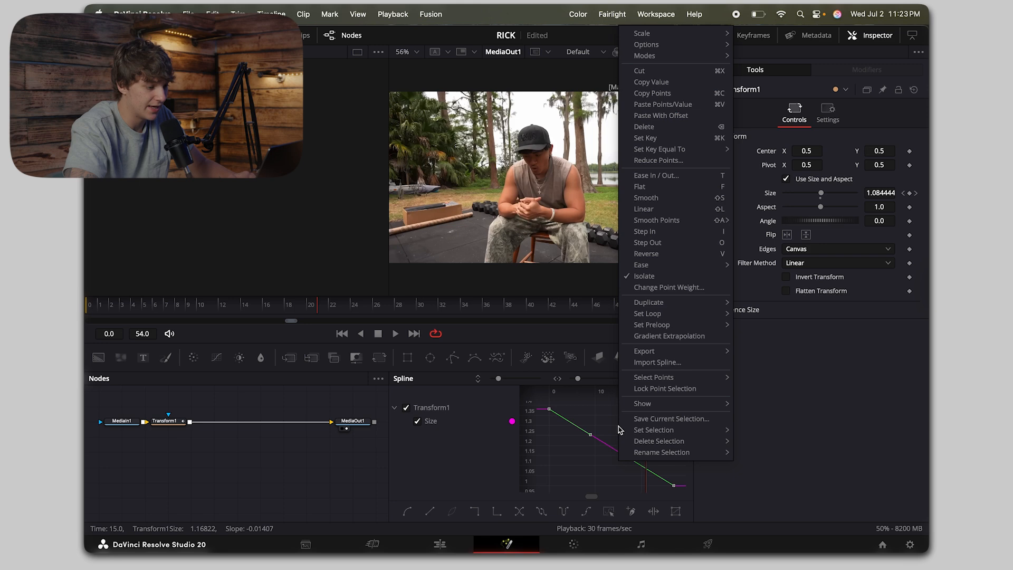
mouse_move(646, 264)
left_click(760, 300)
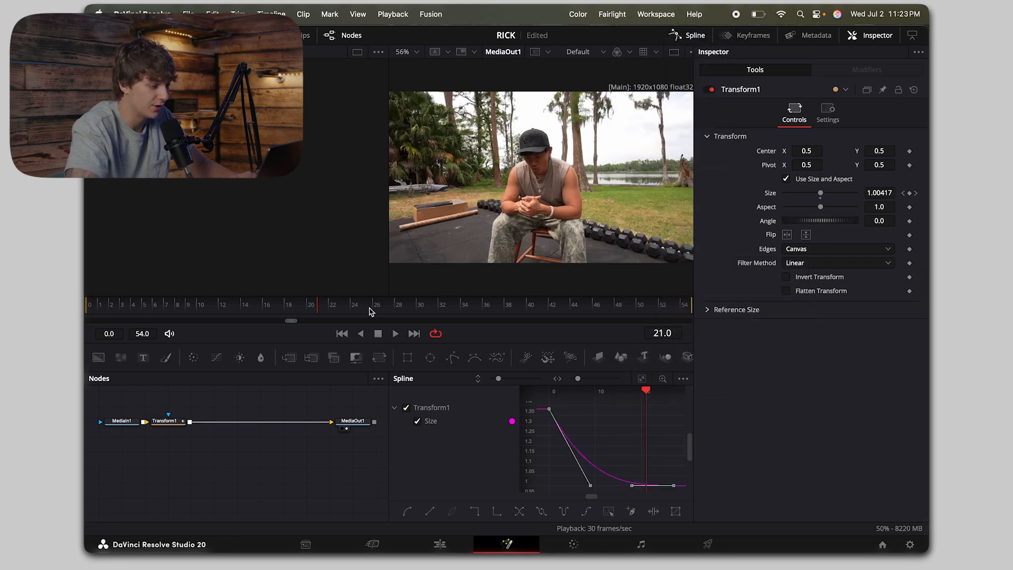
left_click(86, 311)
key("space")
key("space")
left_click(85, 311)
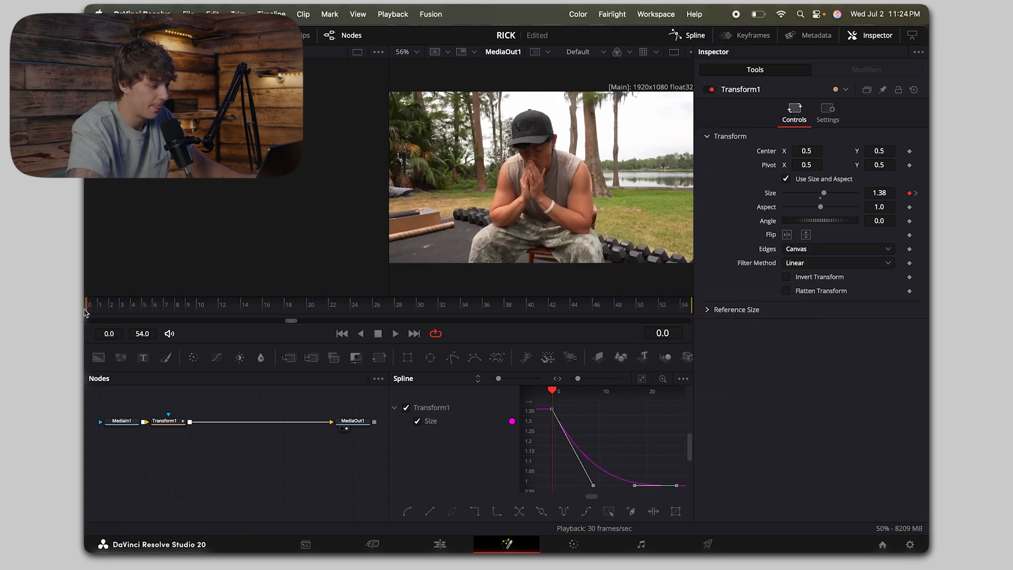
key("space")
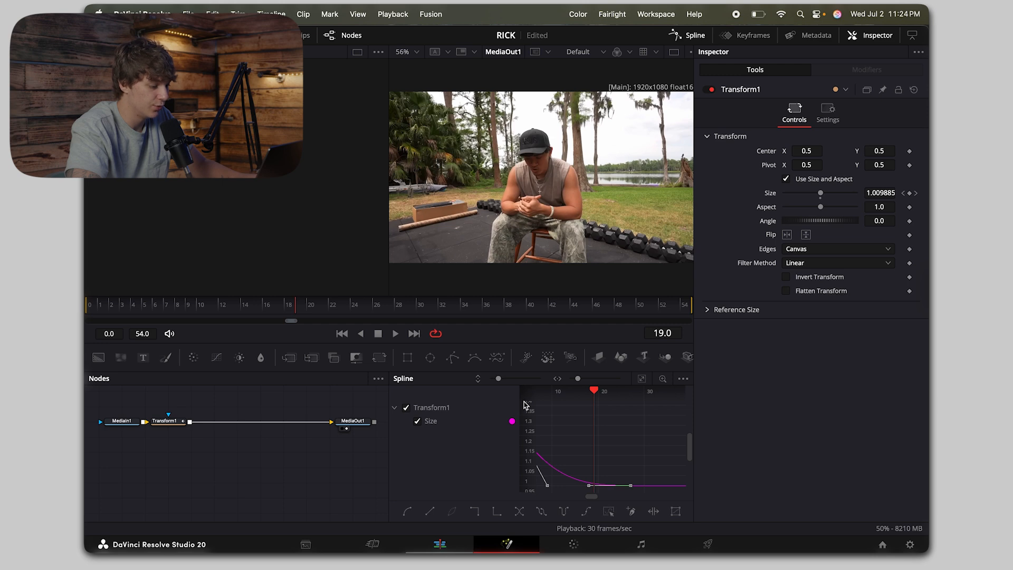
Step: Check the zoom on the edit timeline and delete the Transform node from the first clip's Fusion composition
left_click(439, 544)
left_click(555, 369)
left_click(568, 376)
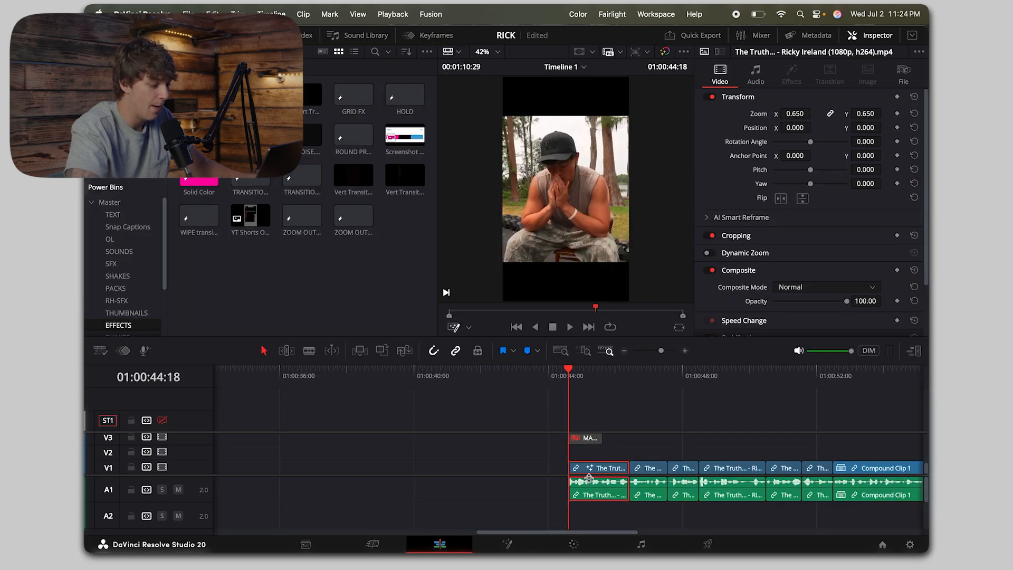
left_click(519, 545)
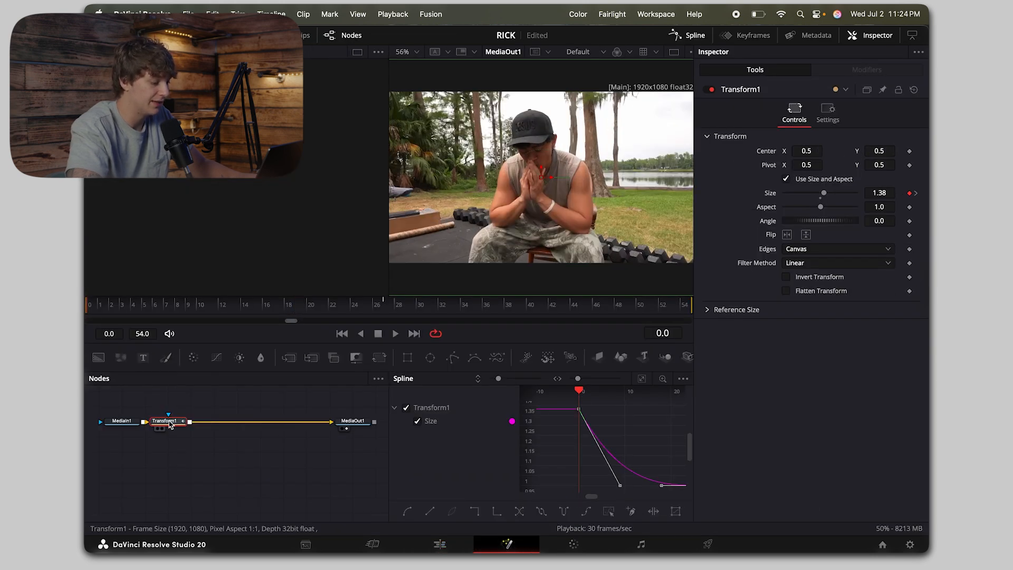
key("Delete")
left_click(441, 544)
Step: Remove the disabled MAGIC ZOOM effect from track V3
left_click(580, 441)
scroll(581, 442, "up", 1)
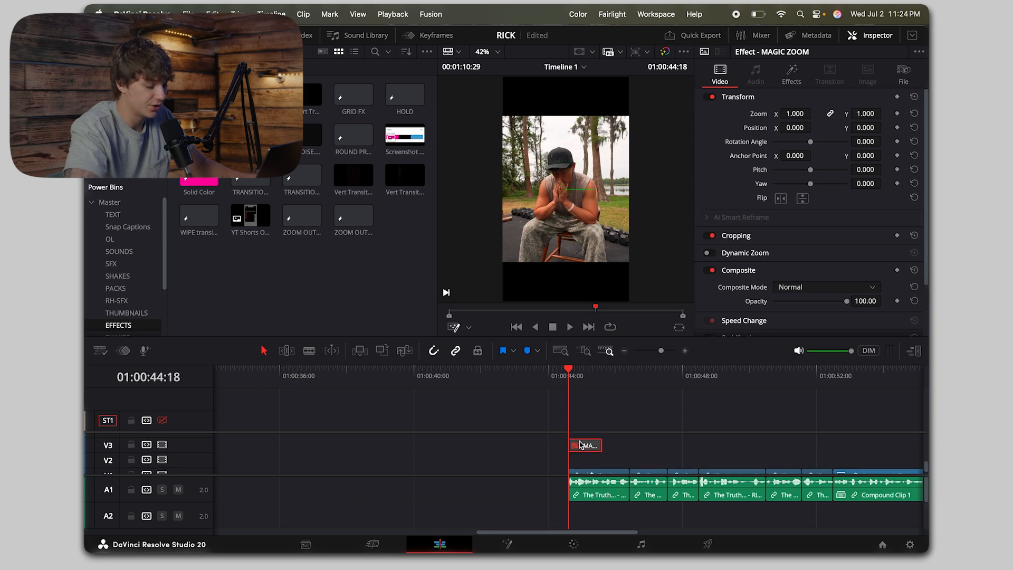
left_click_drag(584, 446, 583, 440)
scroll(582, 446, "down", 1)
left_click(612, 453)
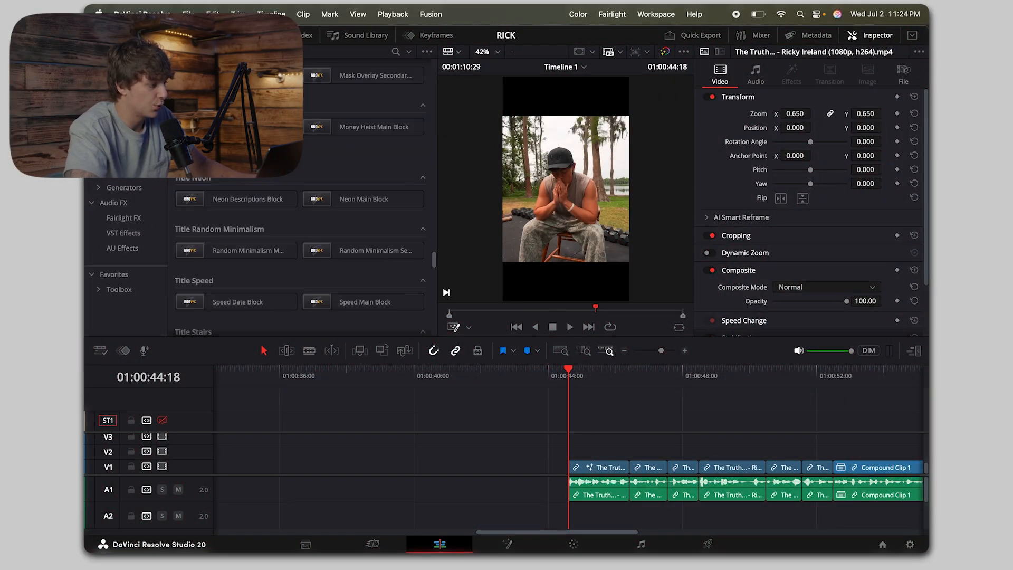
Step: Add a Text+ title on V2 at 01:00:44:18, trim it to the first clip's length and open its title settings
scroll(236, 244, "up", 20)
left_click_drag(238, 151, 597, 458)
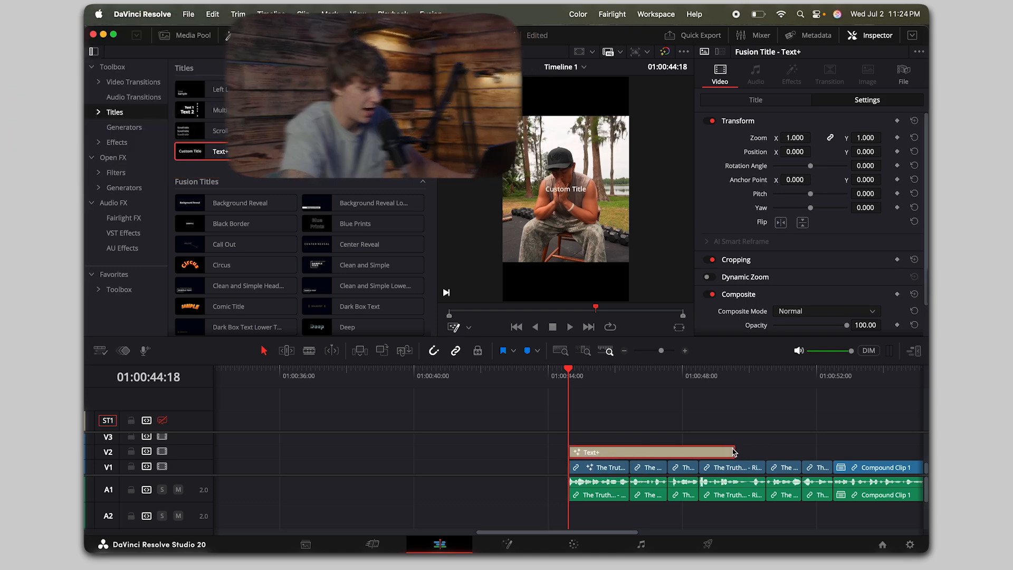
left_click_drag(733, 452, 628, 469)
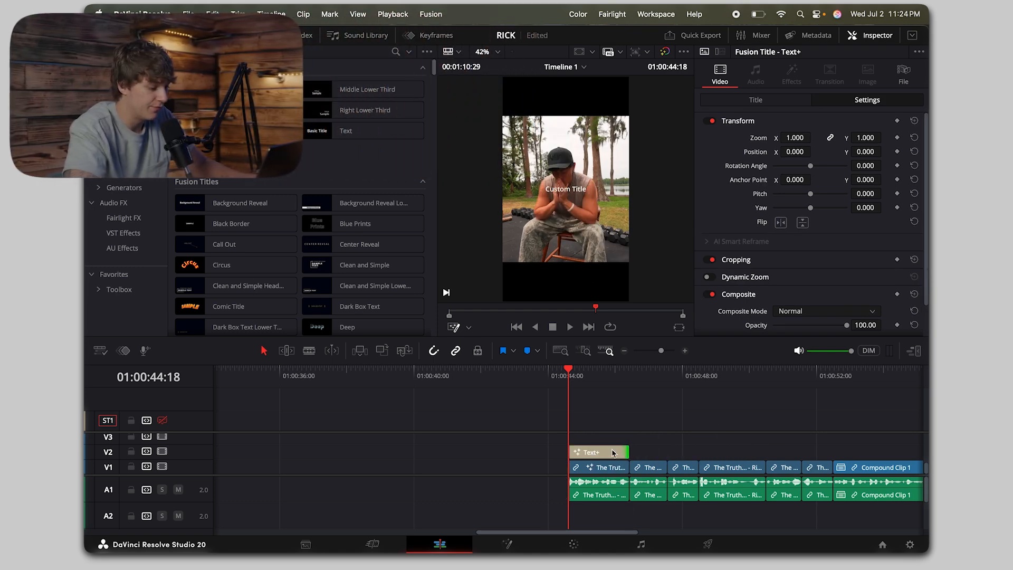
left_click(613, 453)
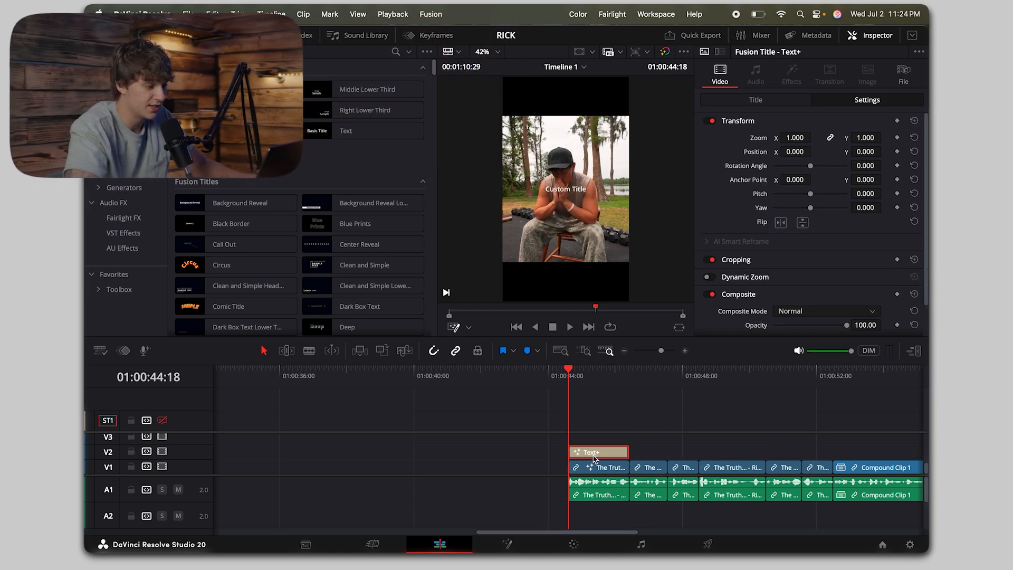
left_click(756, 100)
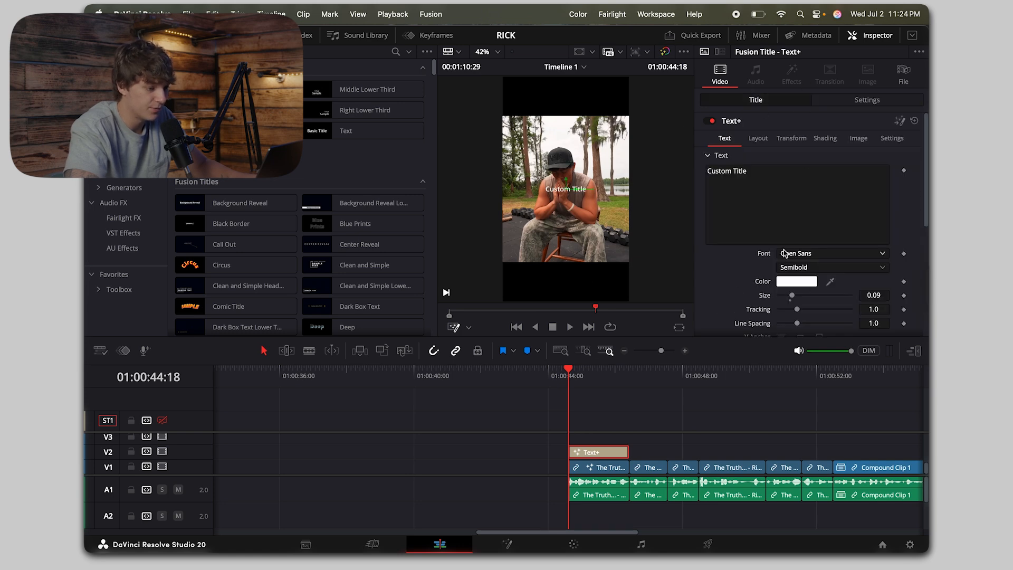
Step: Set the title's font to Helvetica Neue in the Medium Italic style
left_click(793, 256)
type("hel")
key("Down")
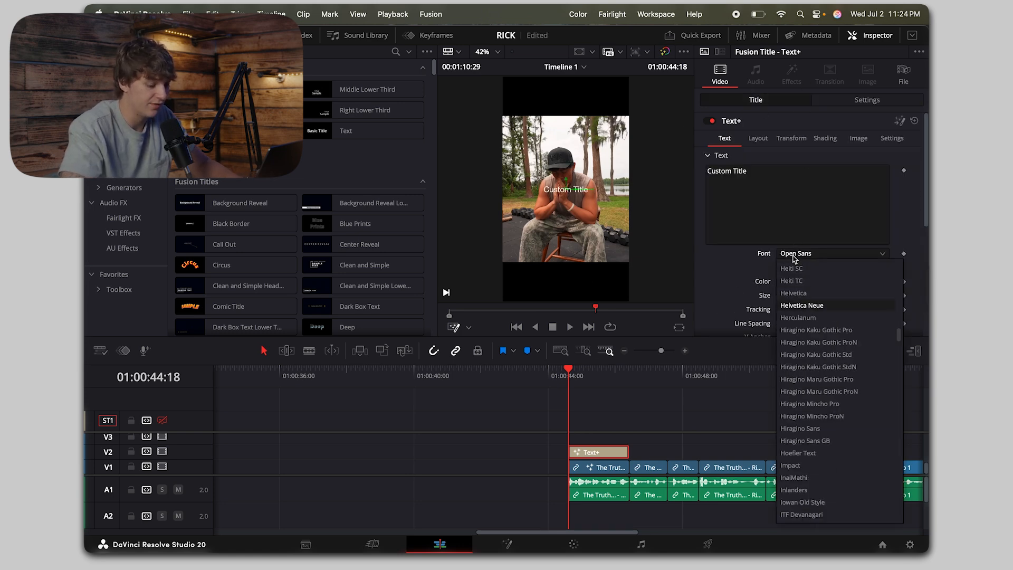
key("Return")
left_click(797, 267)
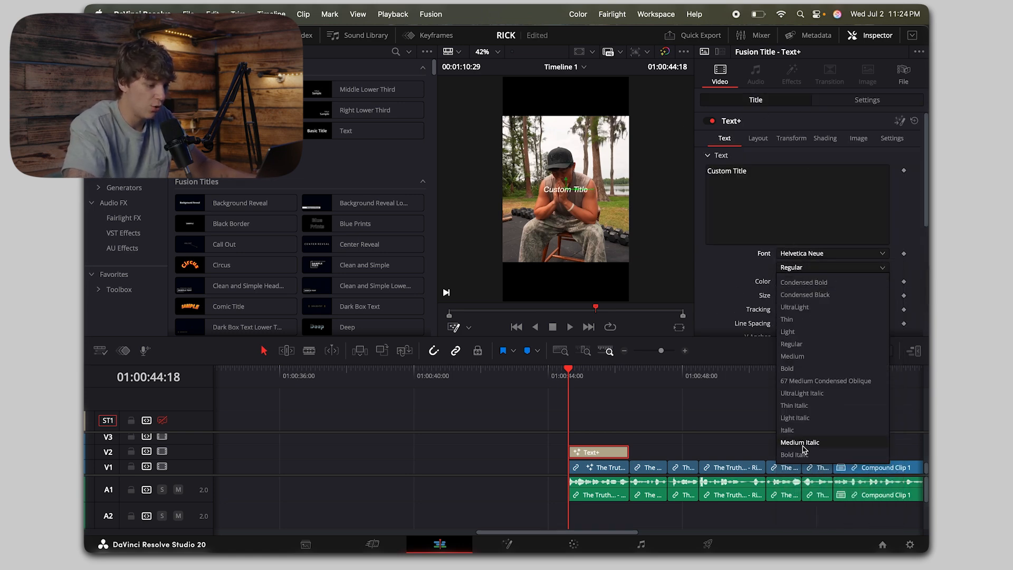
left_click(801, 431)
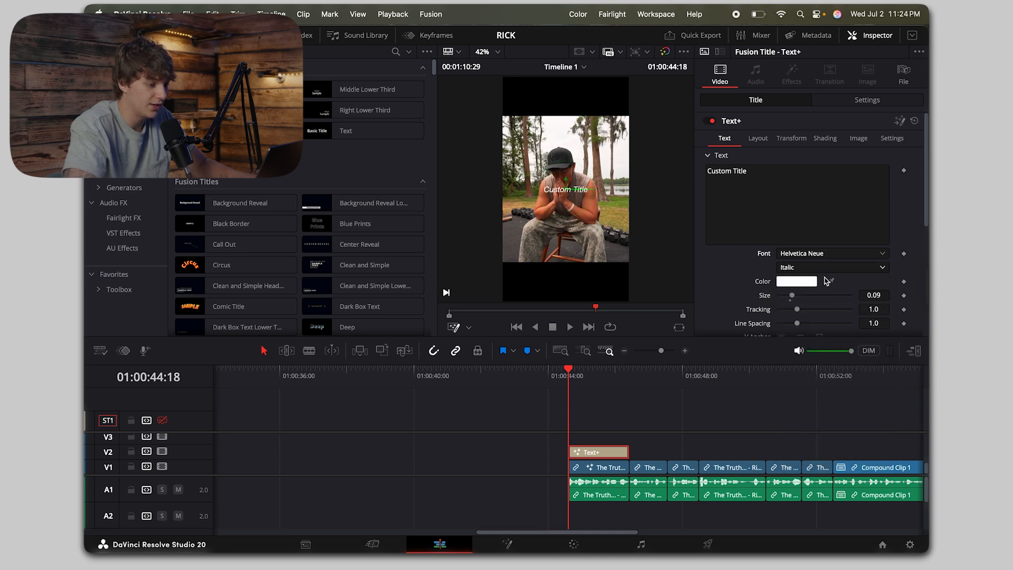
left_click(811, 269)
left_click(795, 455)
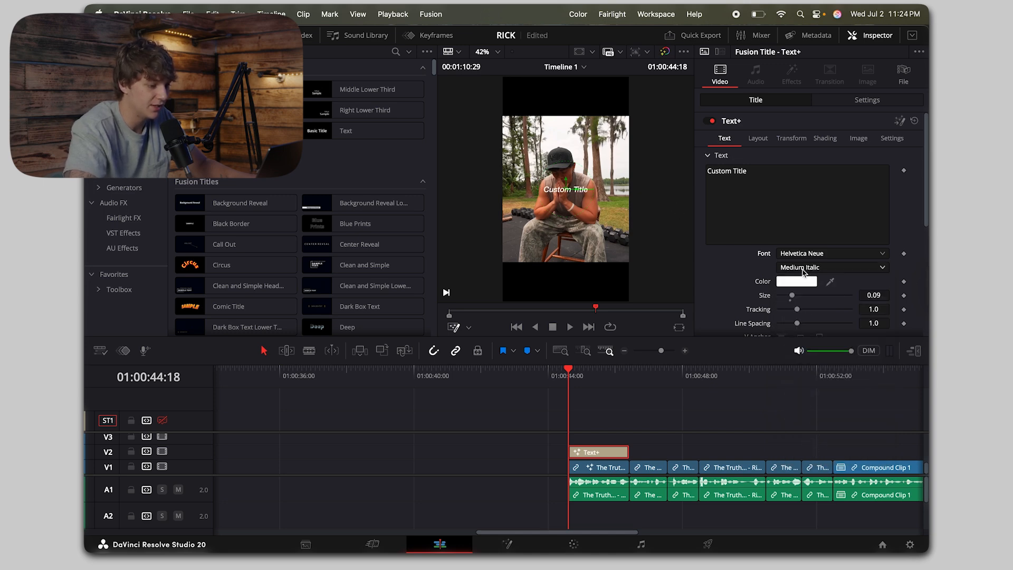
Step: Enlarge the title's text to size 0.1024 and lower its Center Y to 0.478
left_click_drag(792, 296, 795, 299)
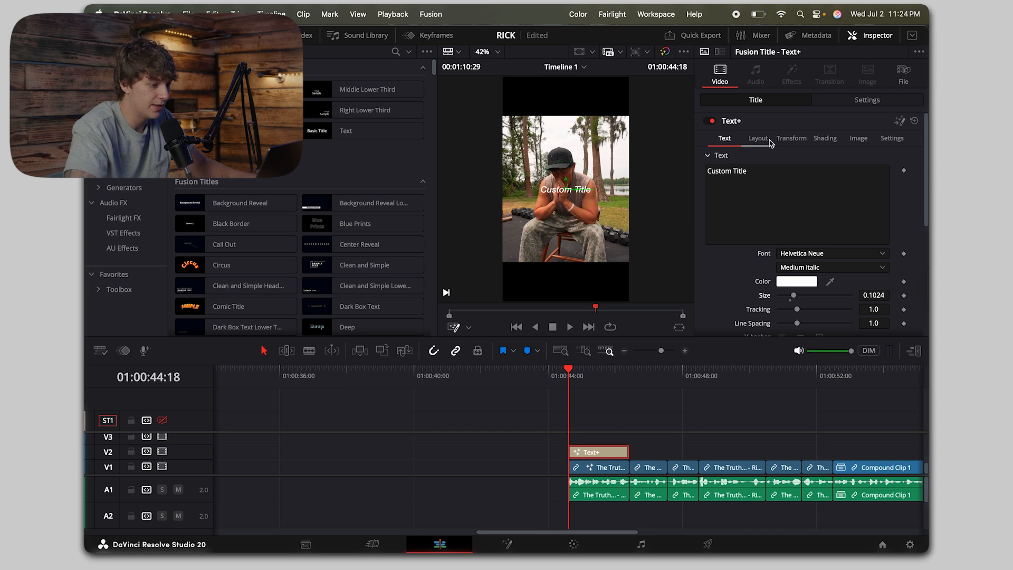
left_click(759, 138)
left_click_drag(880, 183, 874, 183)
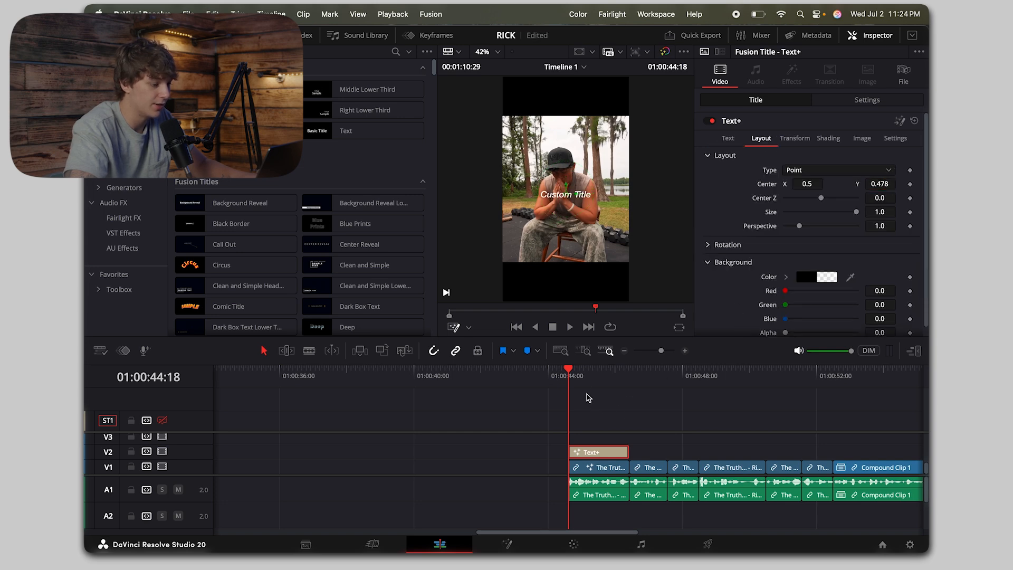
Step: Move the playhead to 01:00:45:20 and replace the title's text with "So no matter what you're"
left_click_drag(571, 375, 607, 376)
left_click(723, 138)
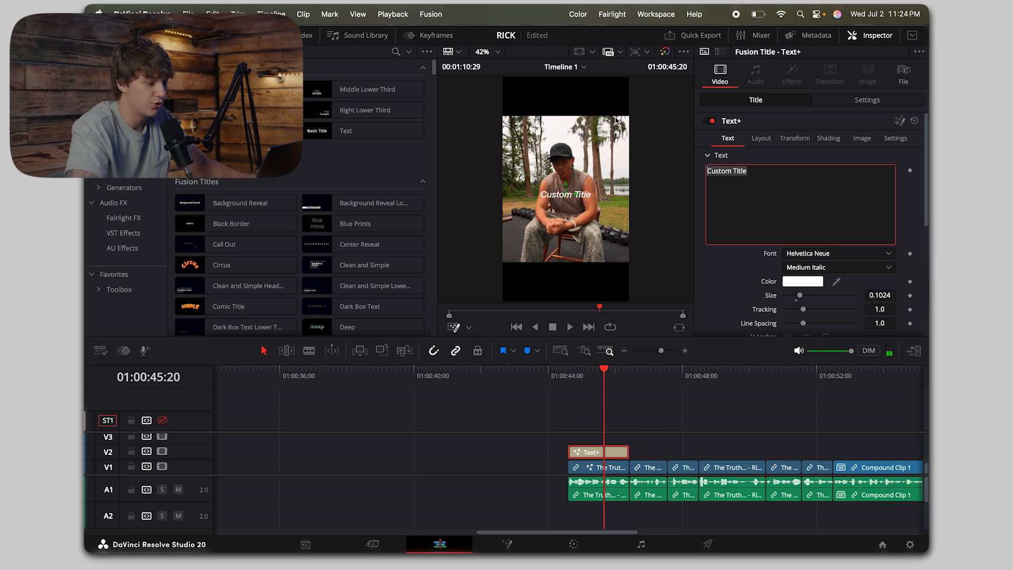
type("So no ")
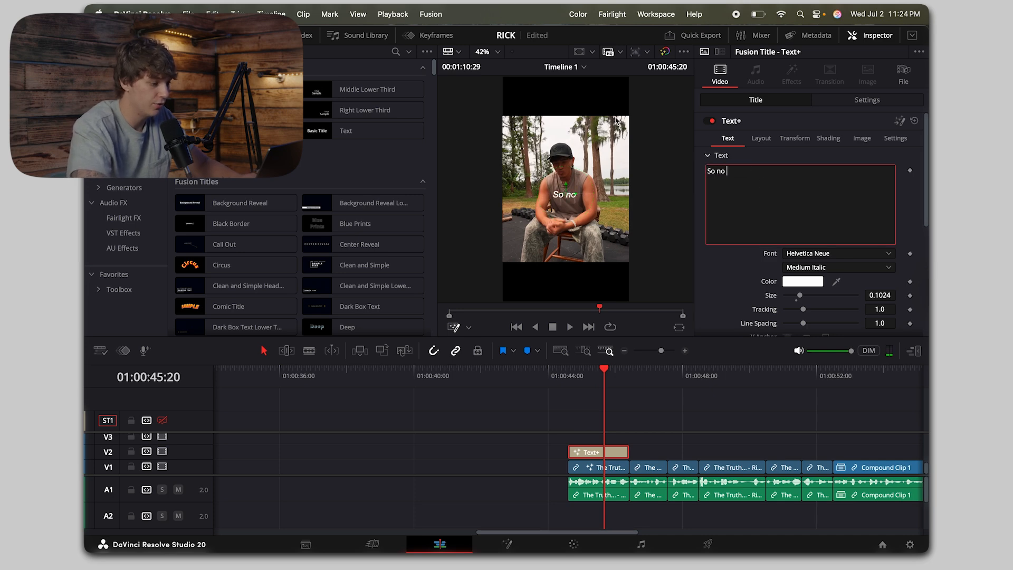
type("matter wha")
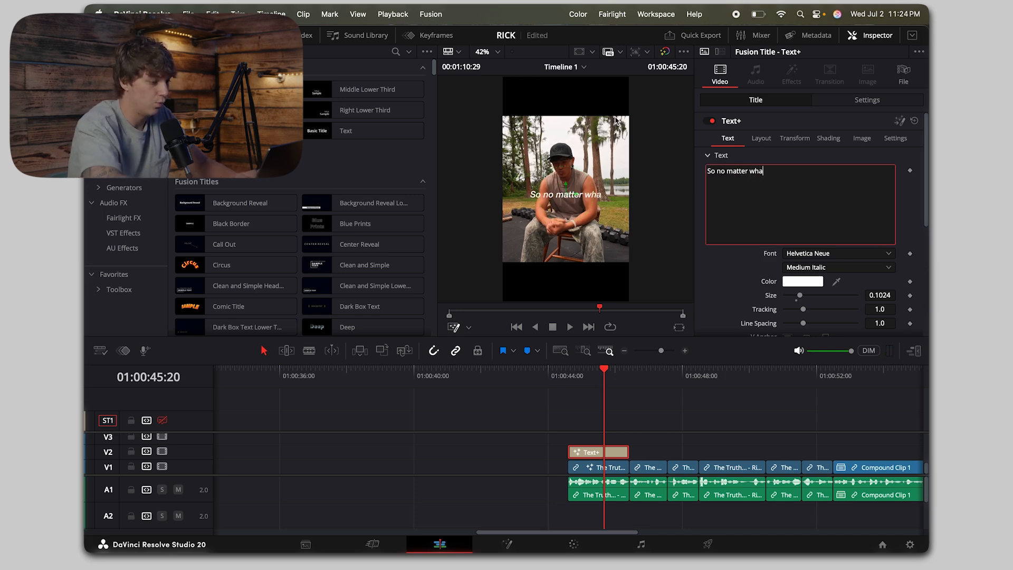
type("t your")
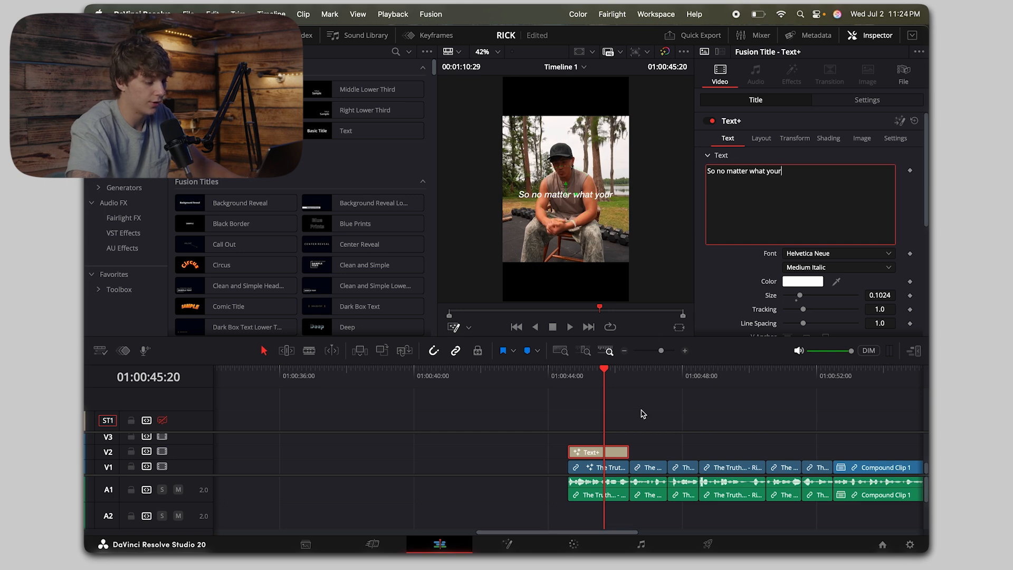
key("BackSpace")
type("'re")
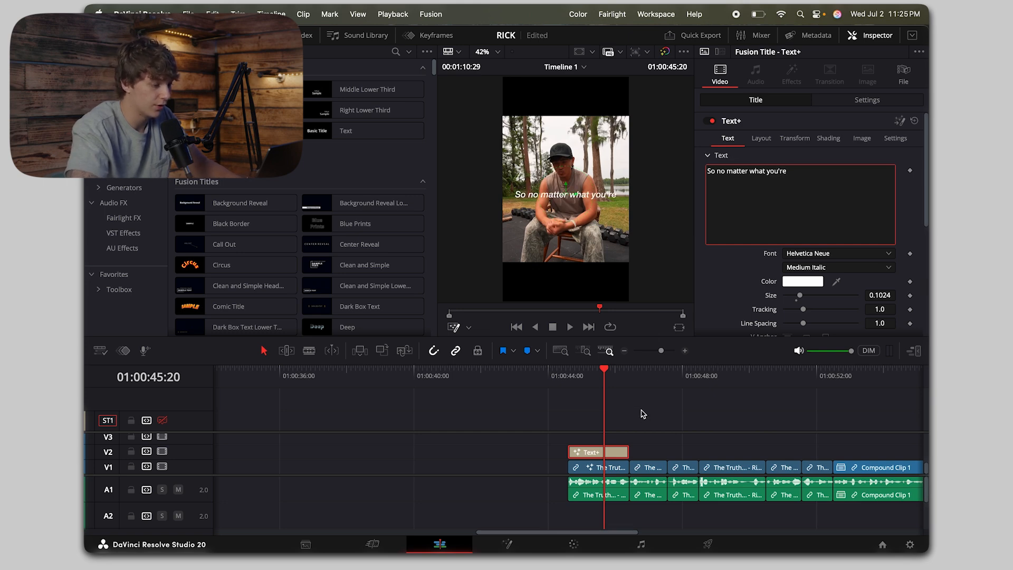
Step: Copy the title onto V3, keep only the part after 01:00:45:20, and change the copy's text to "Going through"
left_click(615, 451)
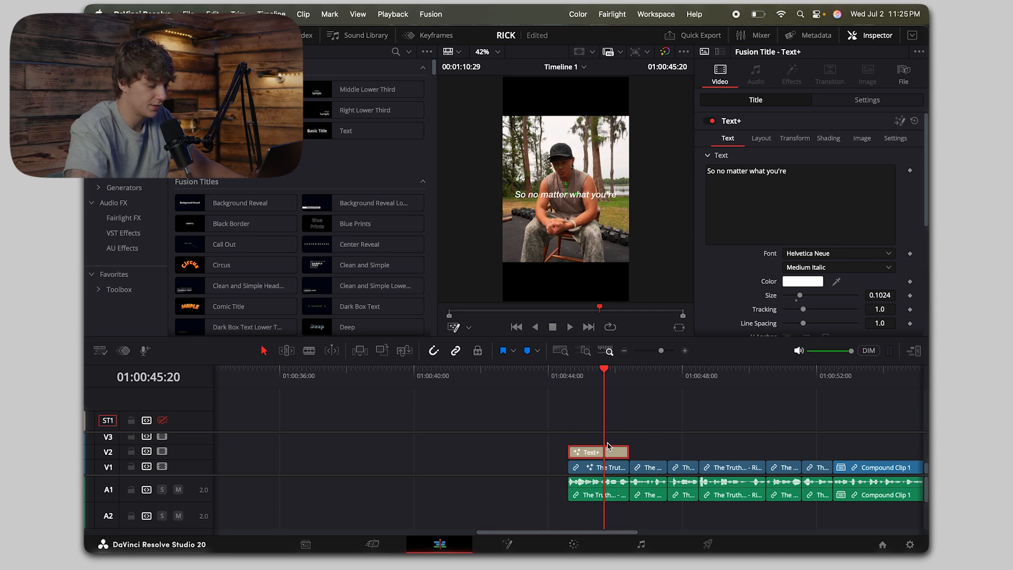
left_click_drag(608, 443, 612, 440)
key("super+b")
key("BackSpace")
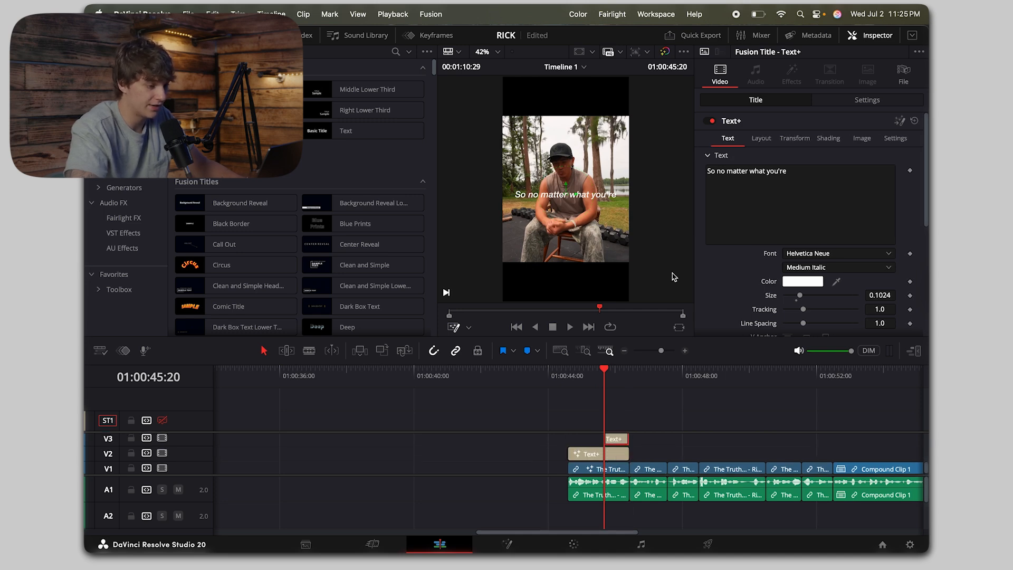
left_click(852, 180)
key("super+a")
type("Going t")
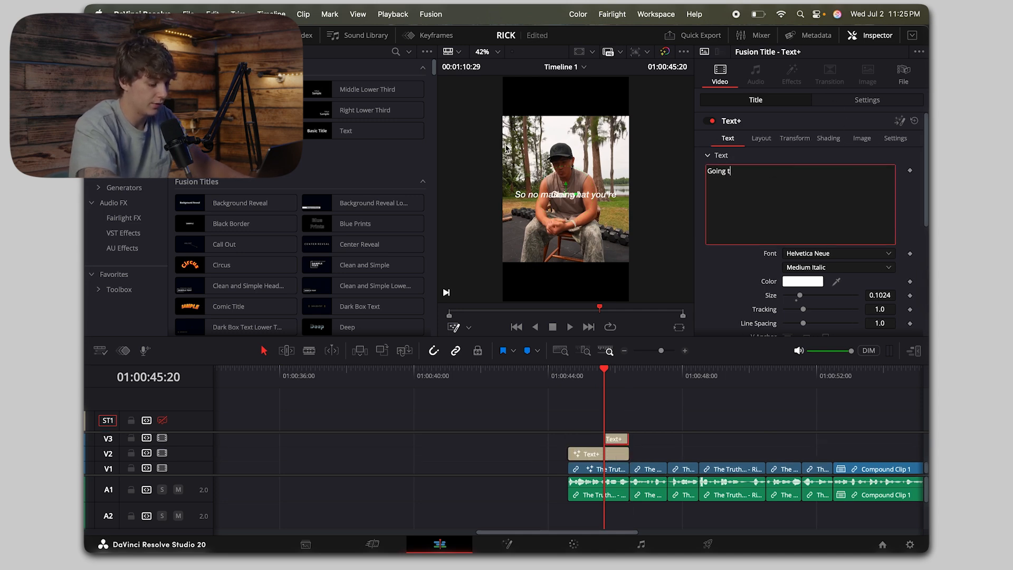
type("hrough")
Step: Extend the V3 title's start to 01:00:45:11 to match the speech, and lower its Center Y to 0.443
left_click(568, 376)
key("space")
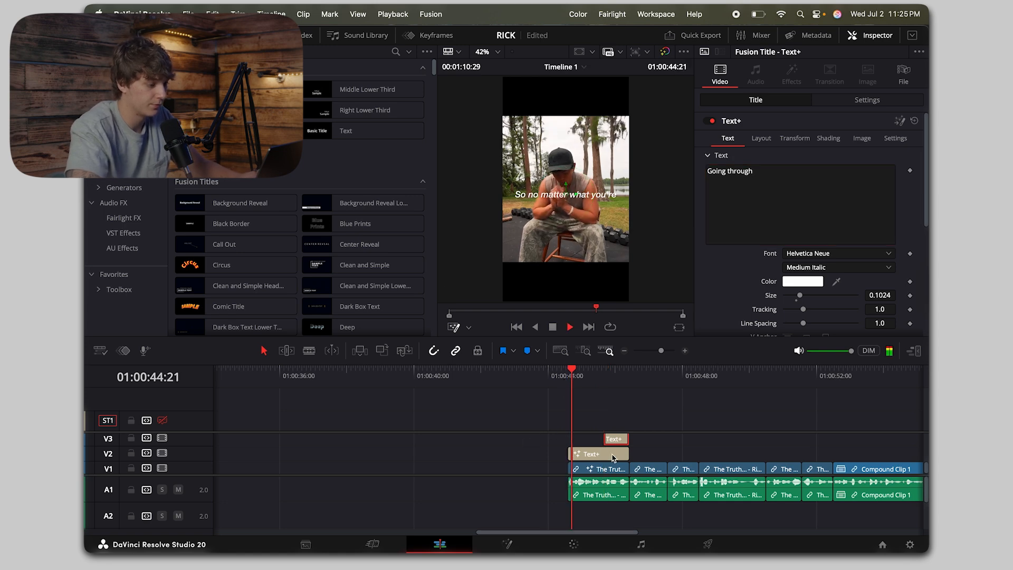
key("space")
left_click(580, 379)
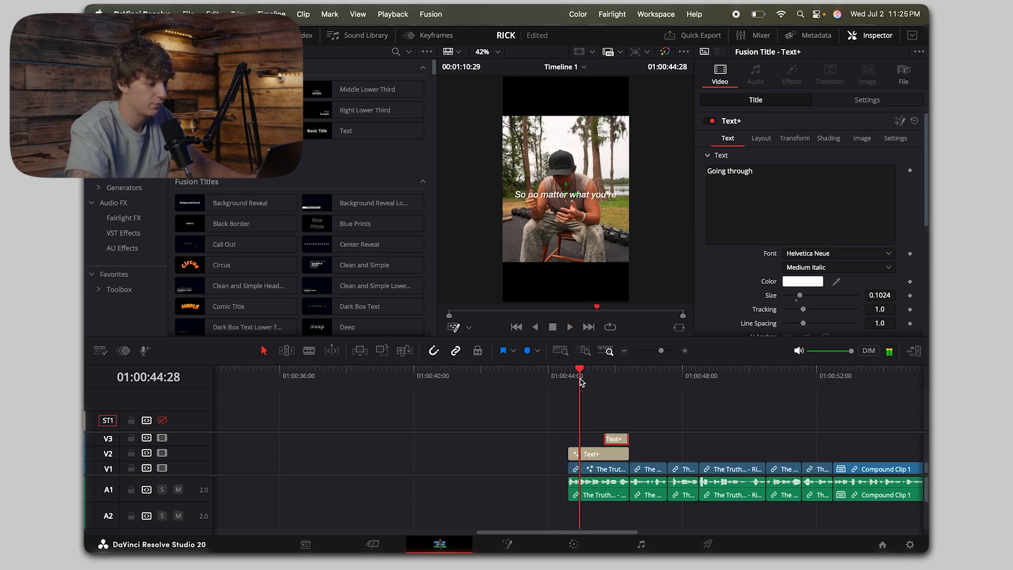
key("space")
left_click_drag(606, 440, 605, 441)
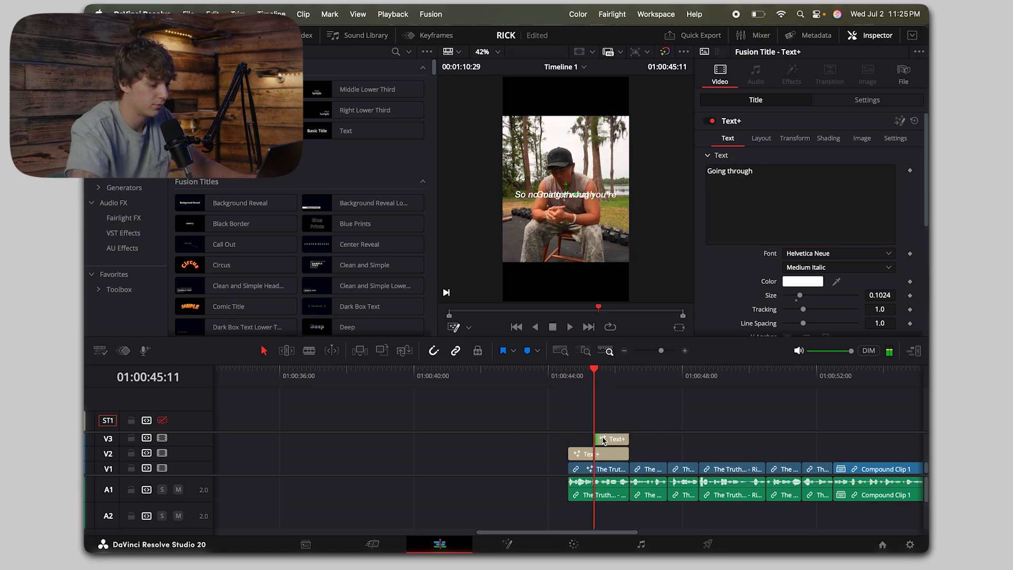
left_click(584, 381)
key("space")
key("space")
left_click(762, 138)
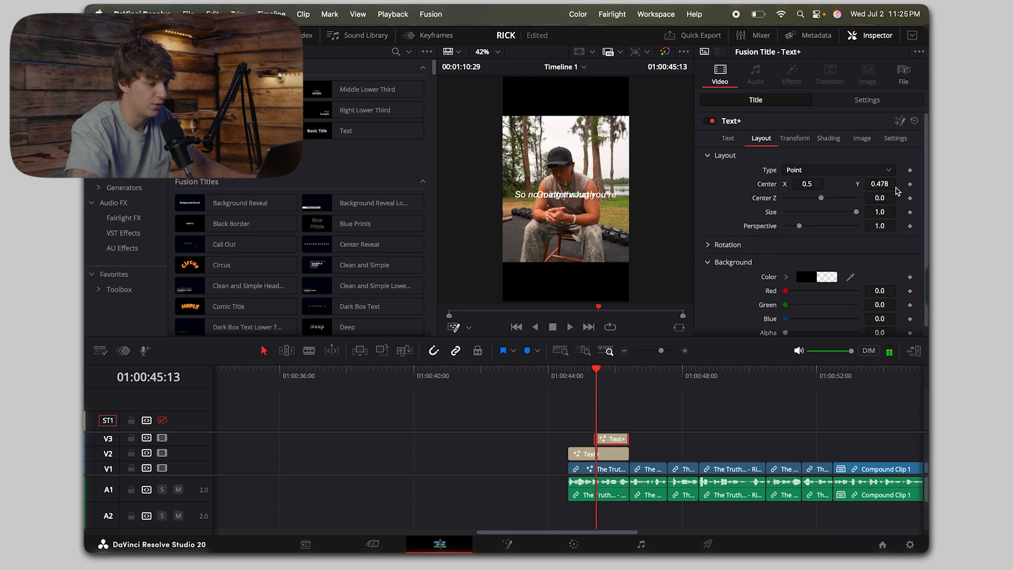
left_click_drag(888, 184, 874, 184)
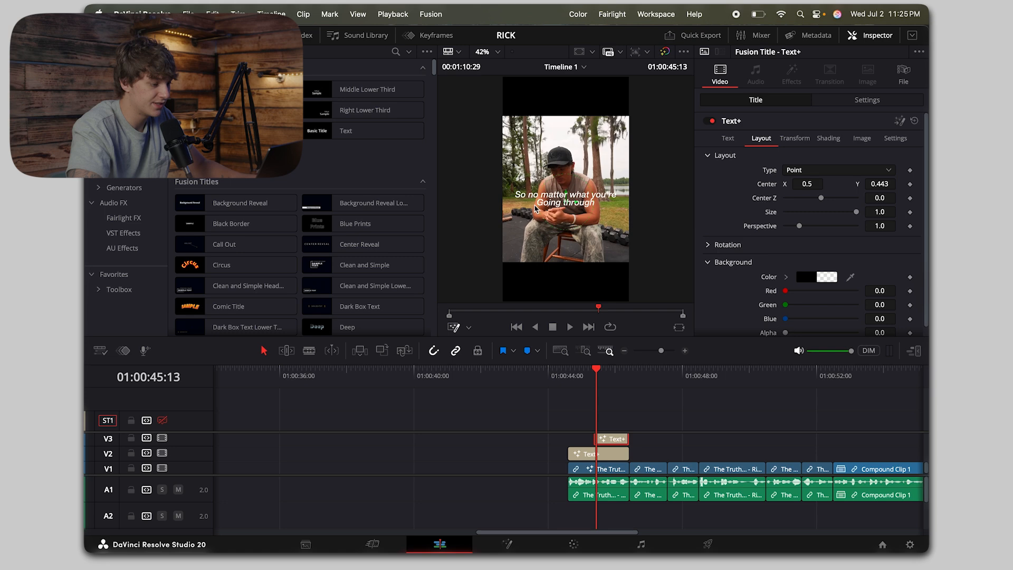
Step: Remove the V3 title and append its "Going through" text to the V2 title, with a line break before "you're"
key("BackSpace")
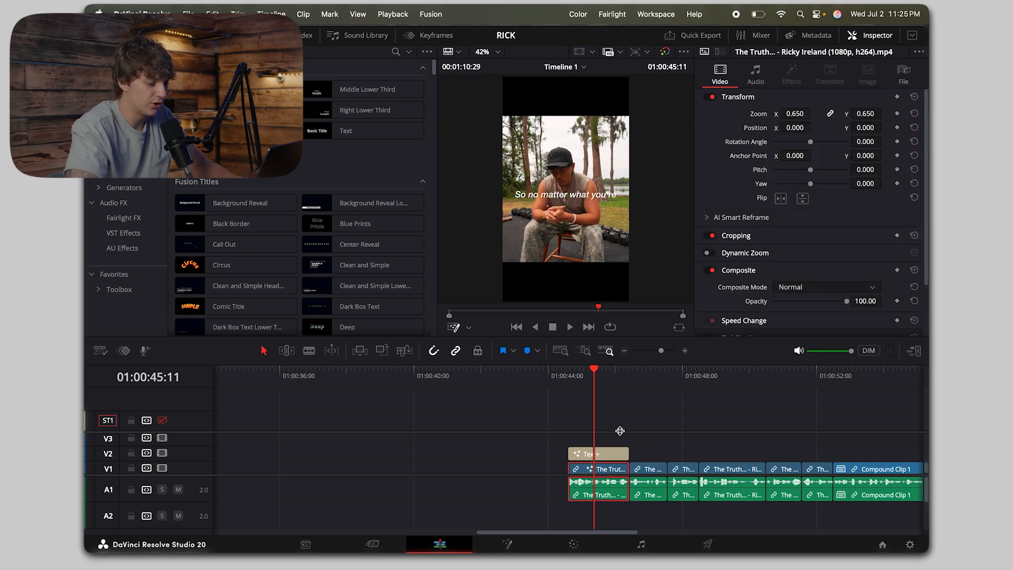
left_click(608, 454)
left_click(803, 182)
type("Going through")
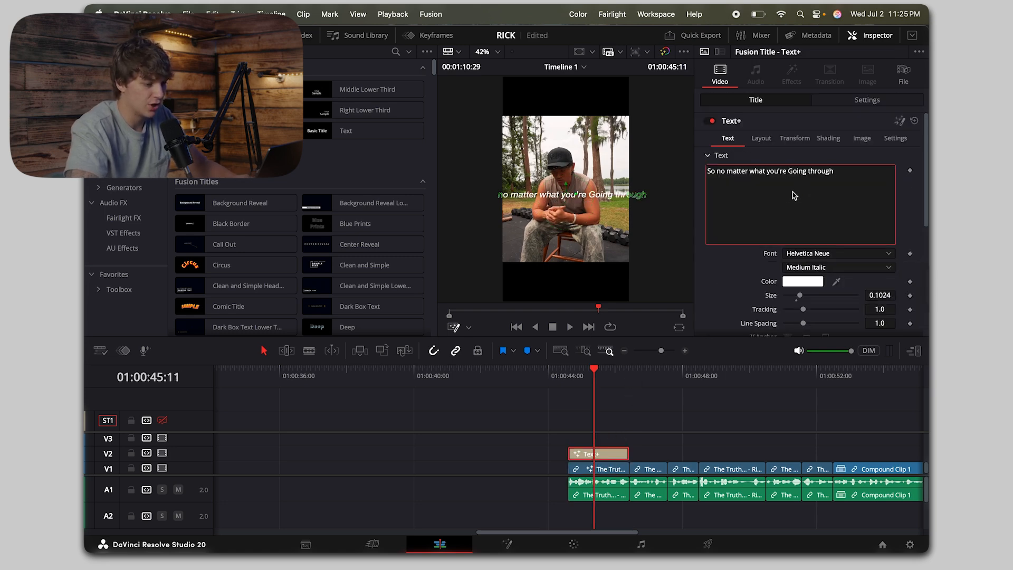
left_click(766, 171)
key("Return")
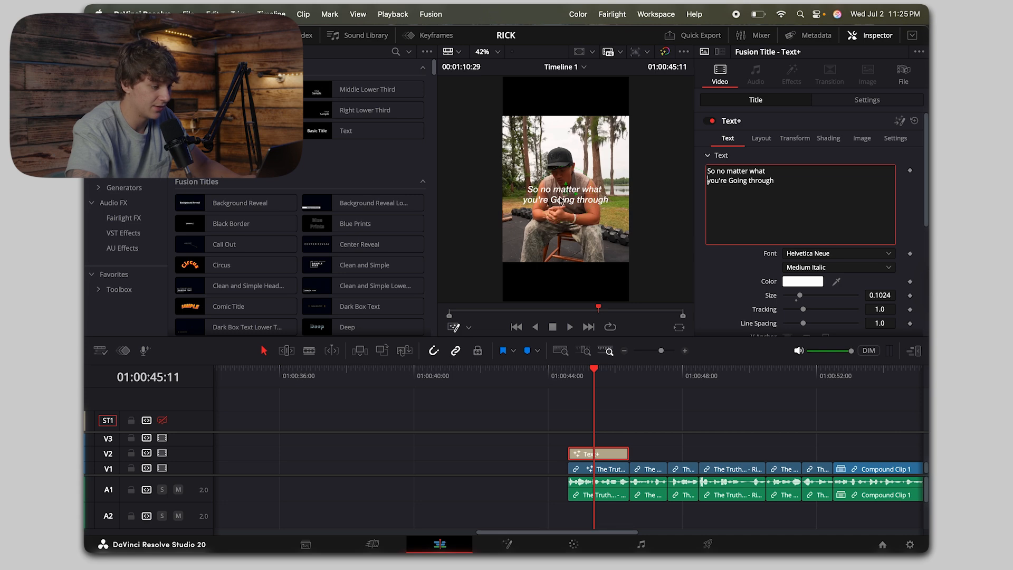
Step: Tighten the two-line title's line spacing to 0.693
scroll(758, 289, "down", 2)
left_click_drag(803, 278, 798, 283)
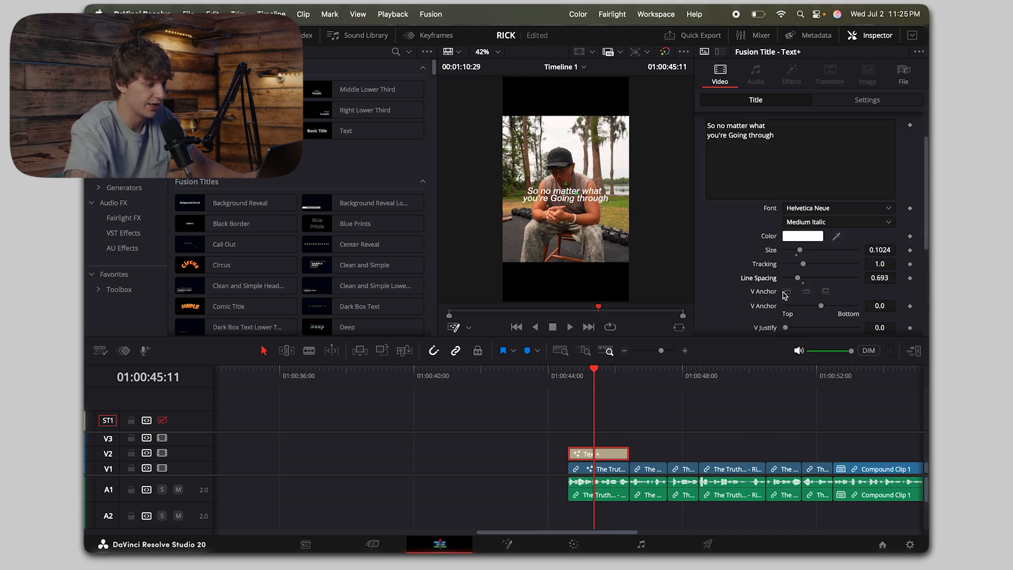
scroll(615, 446, "up", 3)
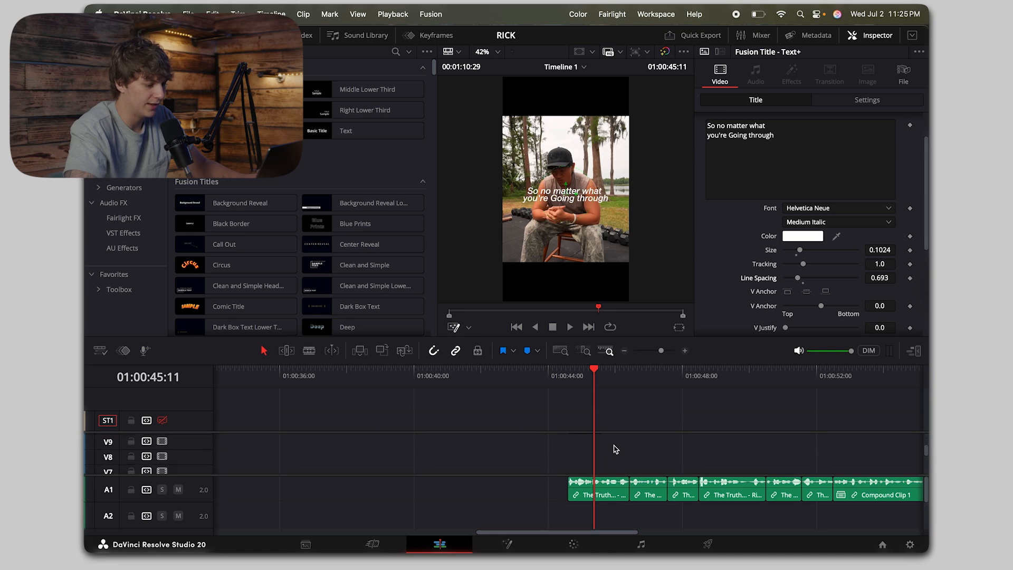
scroll(614, 449, "down", 3)
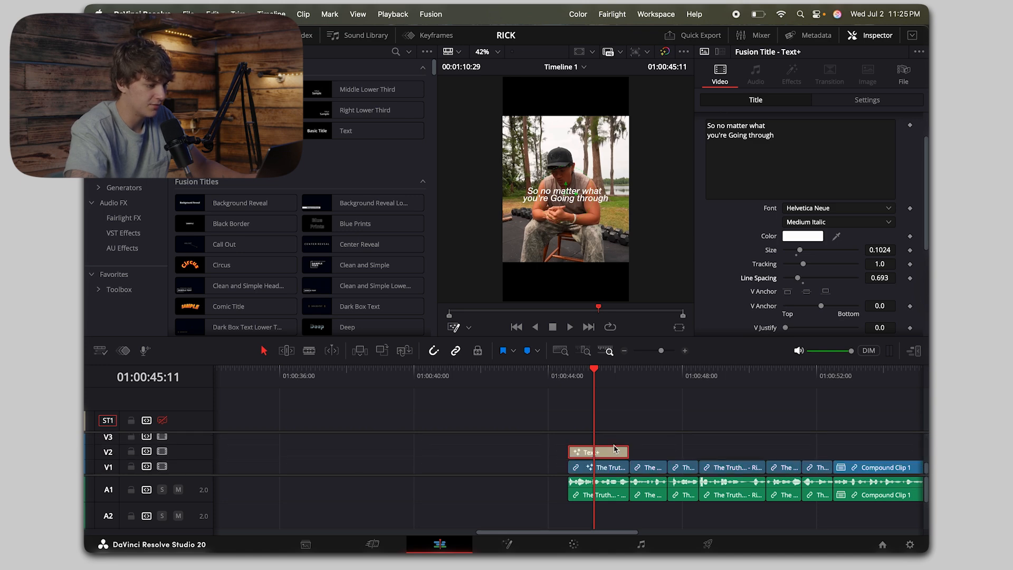
Step: Add a Glow node after the Template node in the title's Fusion composition, with Glow Size 68.5 and Glow 0.693
left_click(508, 544)
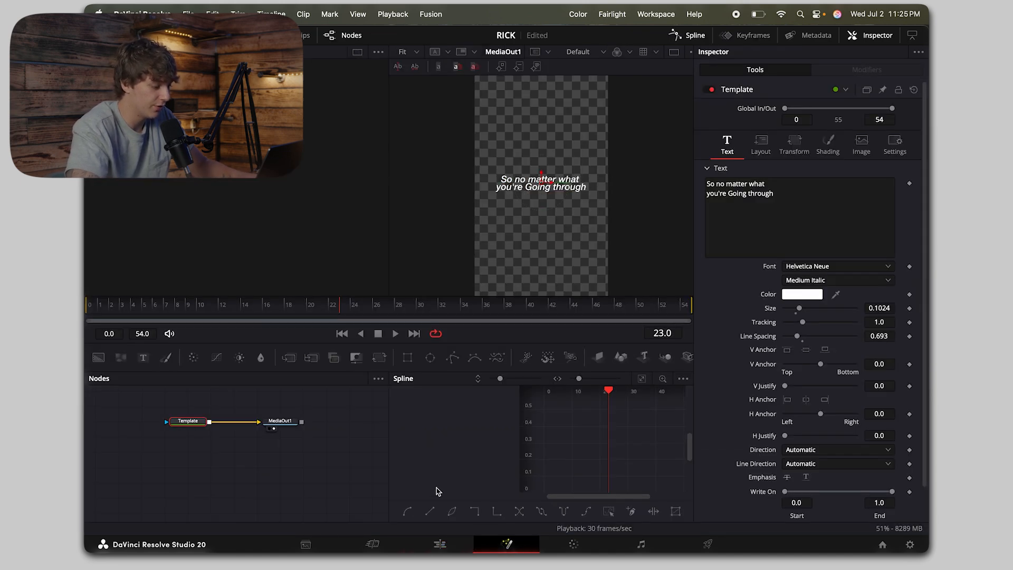
key("shift+space")
type("glow")
key("Return")
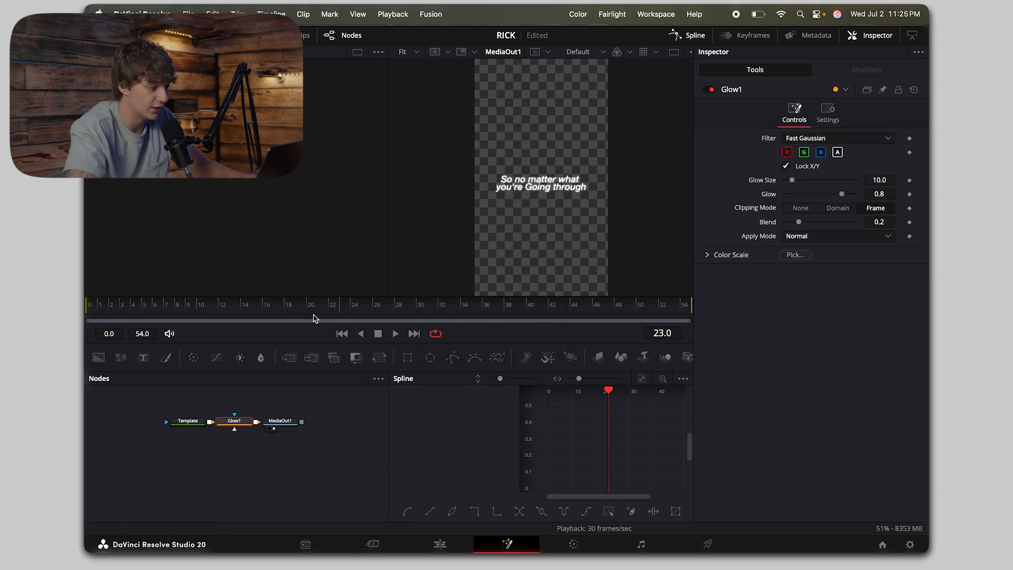
left_click(438, 309)
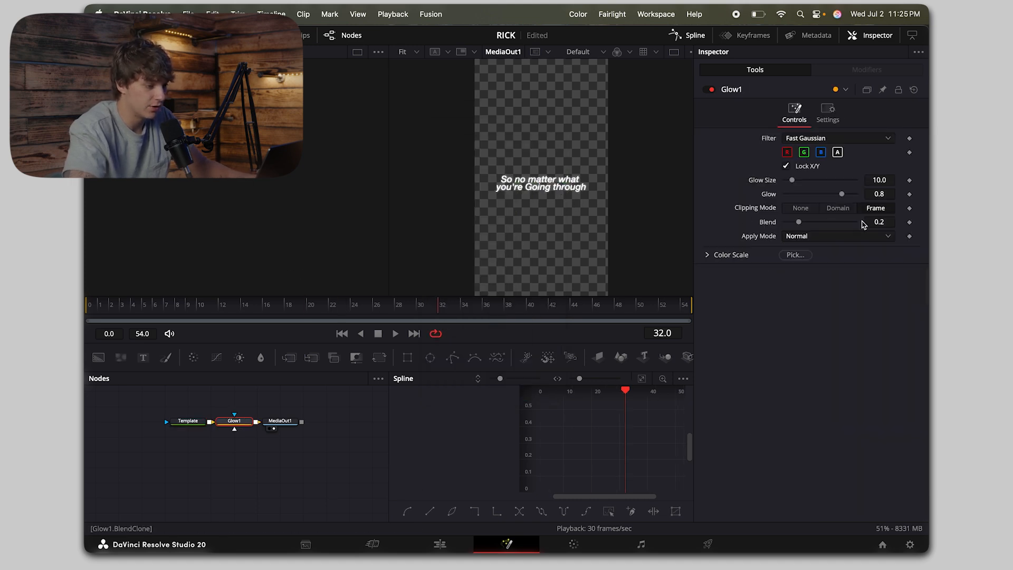
left_click_drag(792, 180, 839, 196)
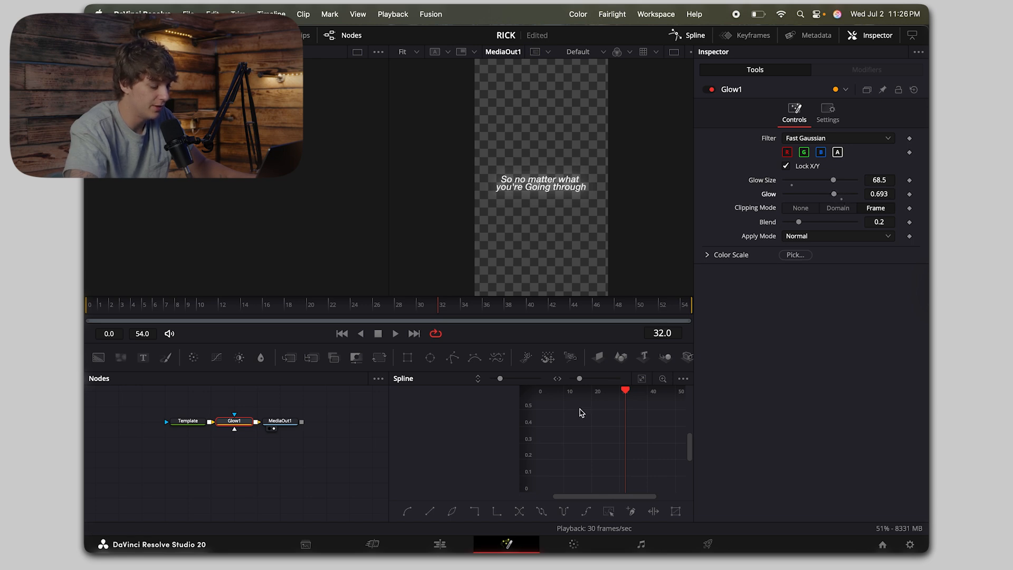
Step: Return to the edit timeline and inspect the glowing title close up in the viewer
left_click(439, 544)
scroll(575, 195, "up", 5)
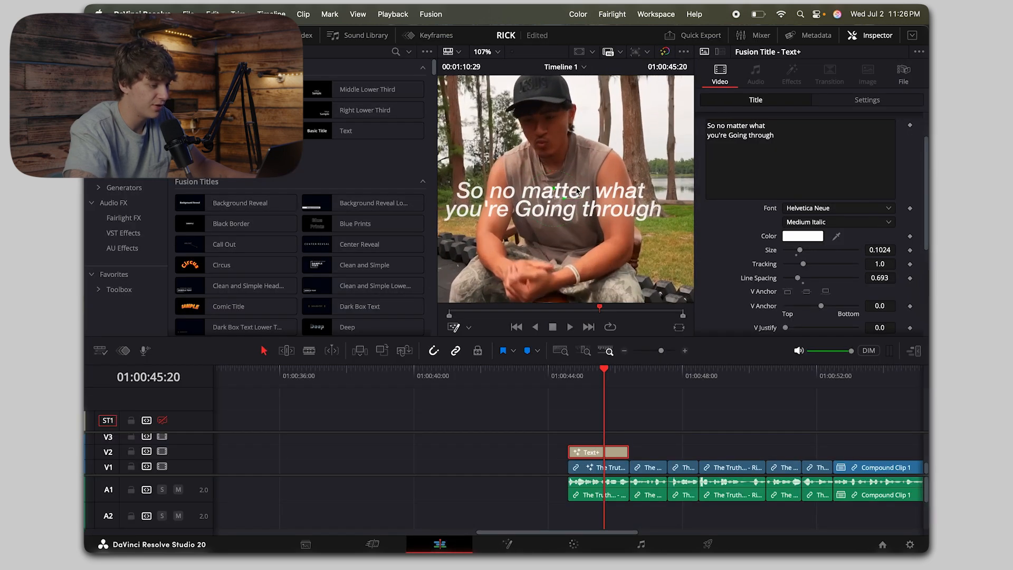
scroll(559, 229, "left", 3)
scroll(558, 229, "up", 3)
scroll(559, 229, "down", 2)
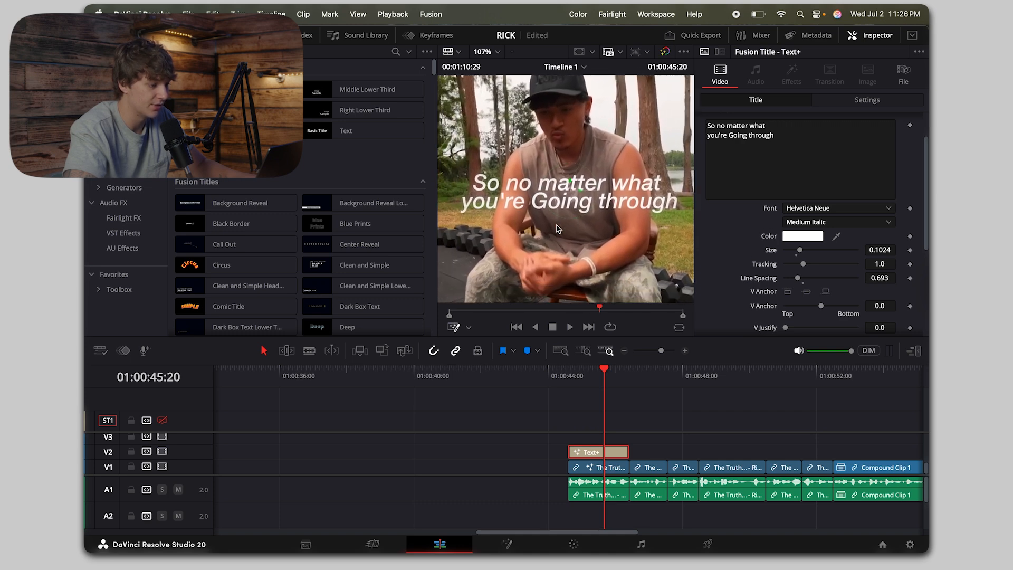
scroll(559, 229, "up", 1)
Step: Place the playhead at 01:00:44:18, select the V2 title and enlarge the timeline area to show the video tracks up to V9
left_click(624, 351)
left_click(569, 378)
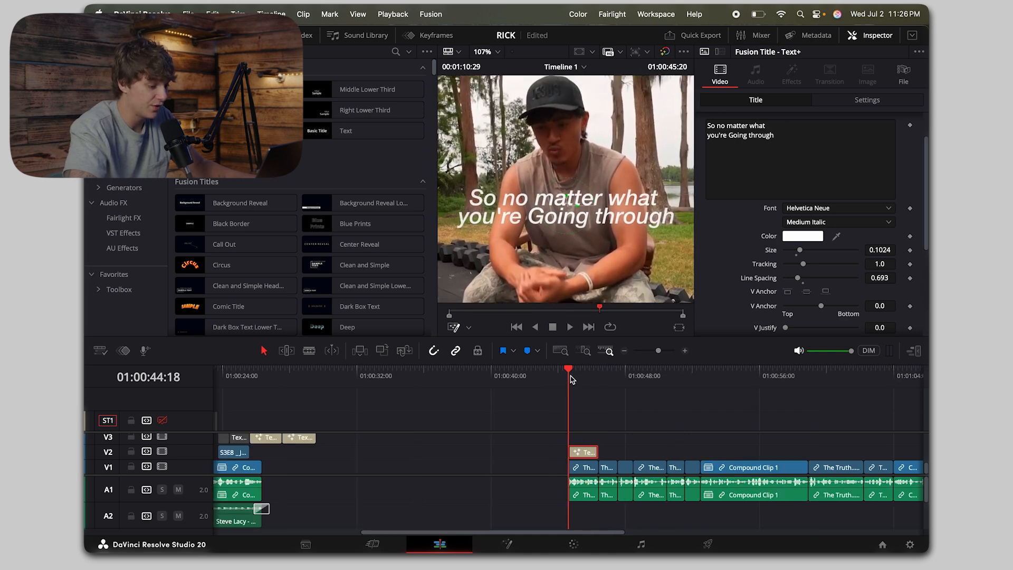
left_click(685, 351)
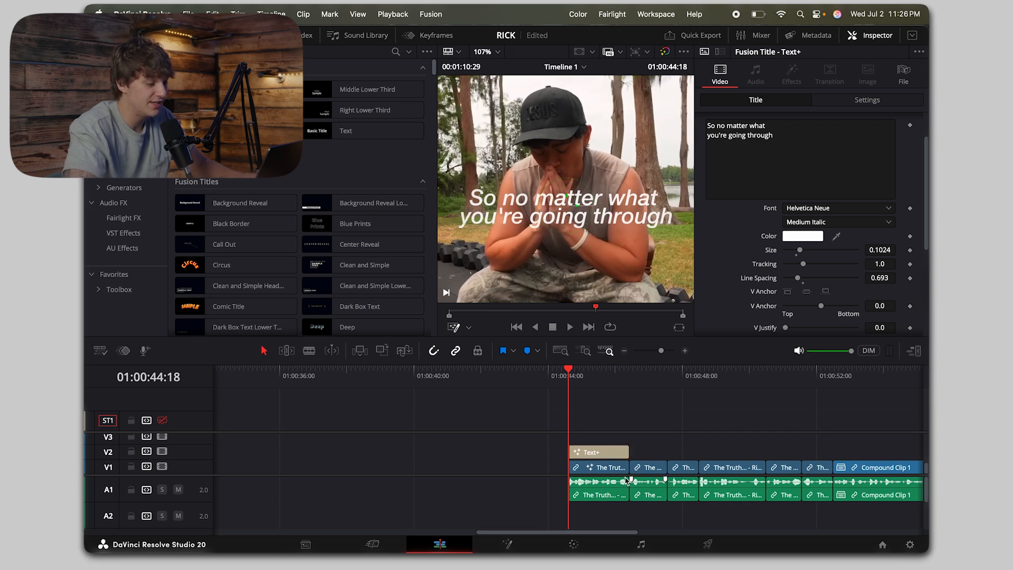
left_click(591, 453)
left_click_drag(605, 450, 611, 290)
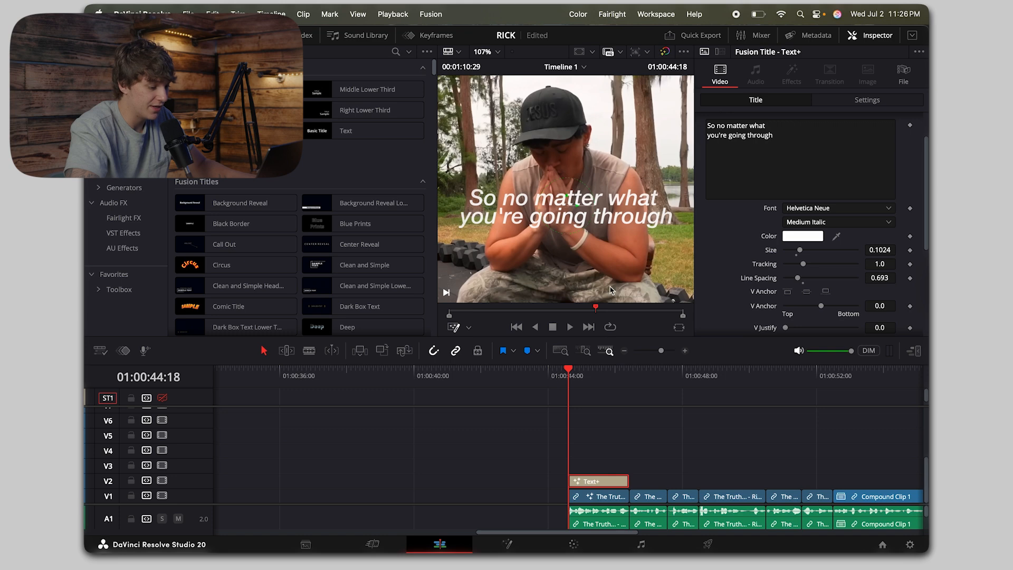
left_click_drag(627, 341, 624, 273)
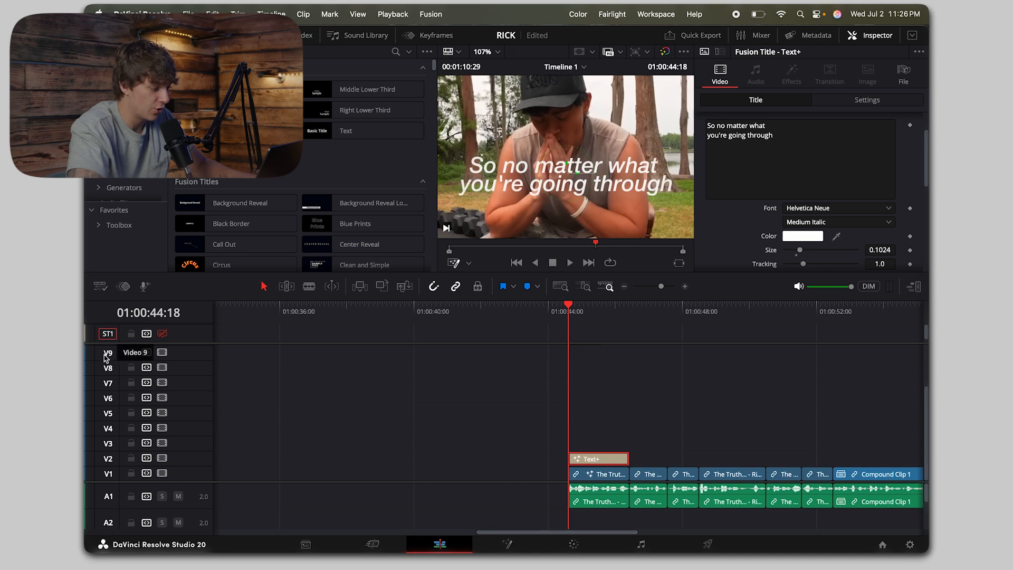
Step: Duplicate the V2 title onto tracks V3 to V9 and disable the copies above V3
left_click_drag(595, 455, 597, 426, "alt")
left_click_drag(597, 428, 596, 361, "alt")
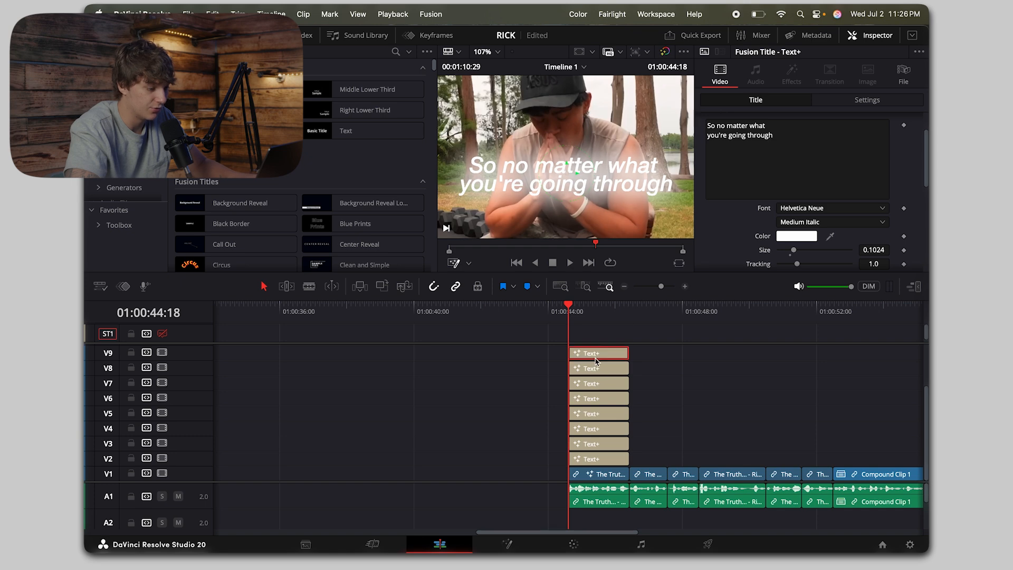
scroll(612, 372, "up", 3)
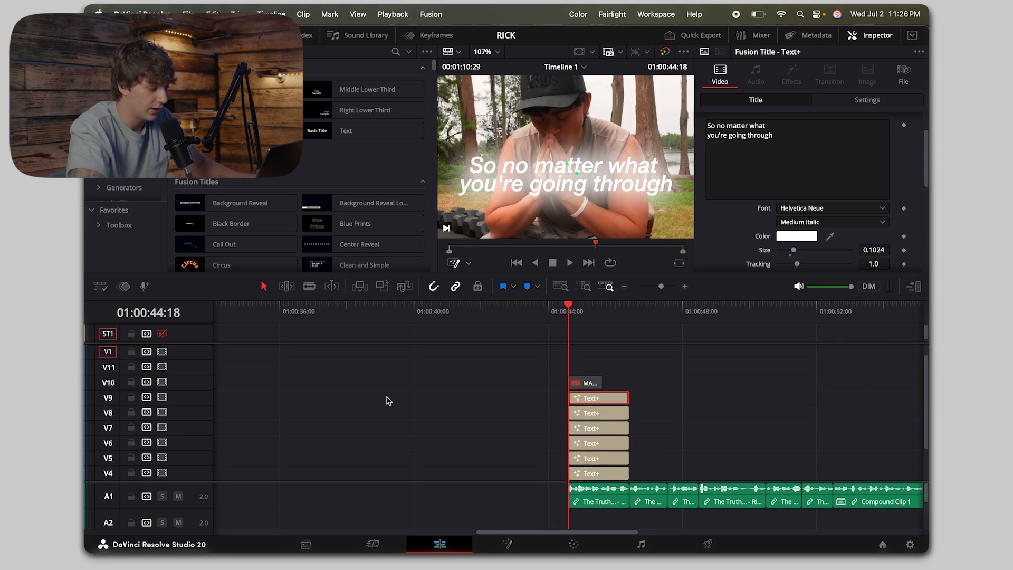
left_click_drag(583, 384, 625, 435)
Step: Replace the V3 title's text with the single word "So"
left_click(623, 443)
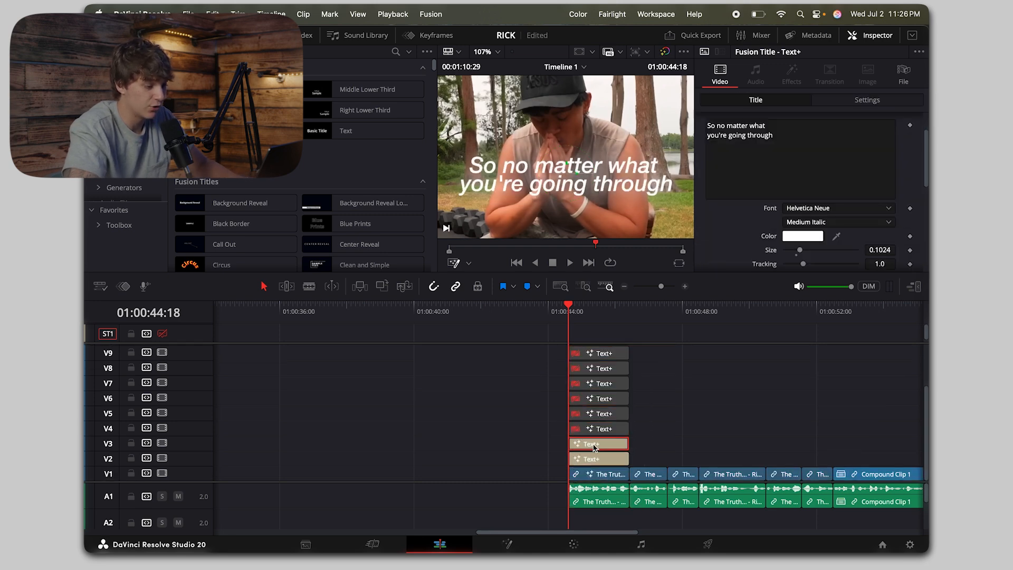
left_click_drag(782, 152, 592, 36)
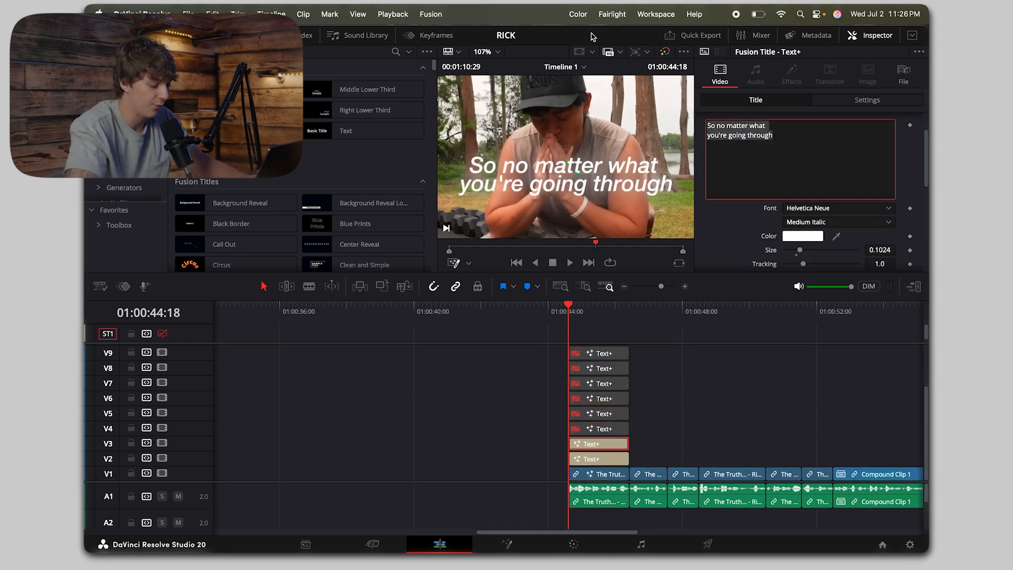
type("So")
scroll(751, 121, "up", 3)
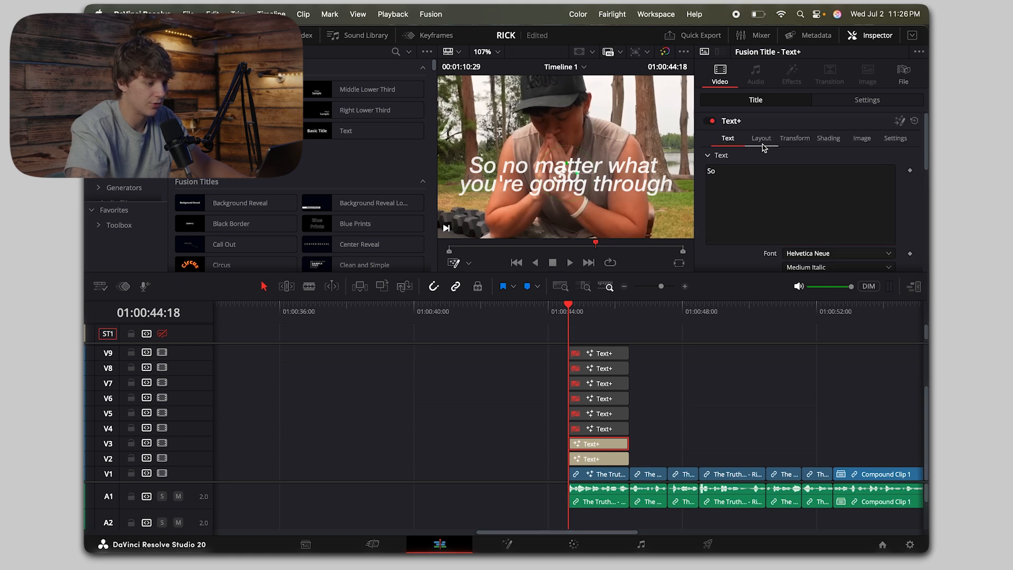
Step: Align "So" with the same word in the full title by setting its layout Center to X 0.24, Y 0.494
left_click(763, 142)
left_click_drag(894, 189, 907, 188)
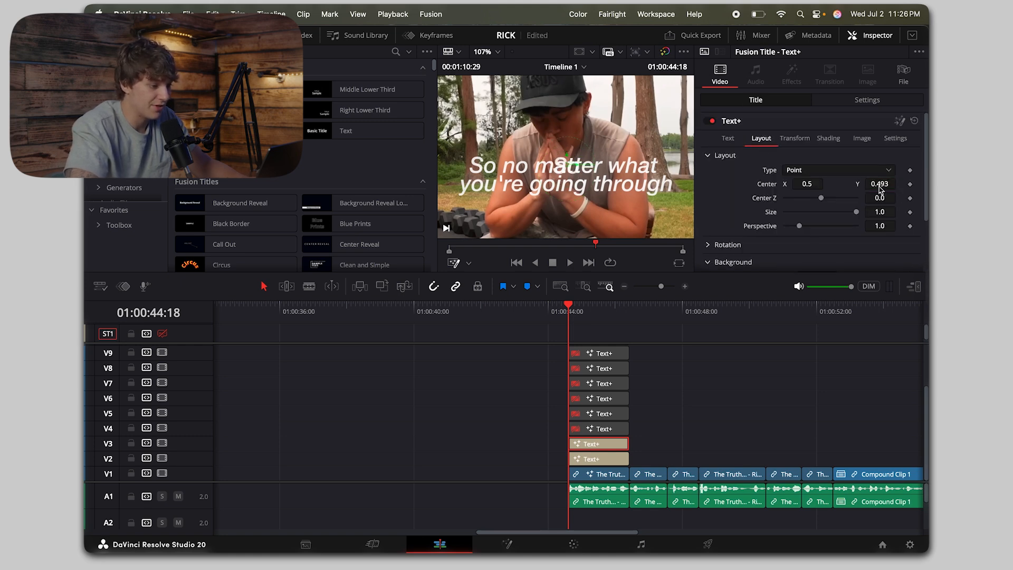
left_click_drag(811, 186, 673, 186)
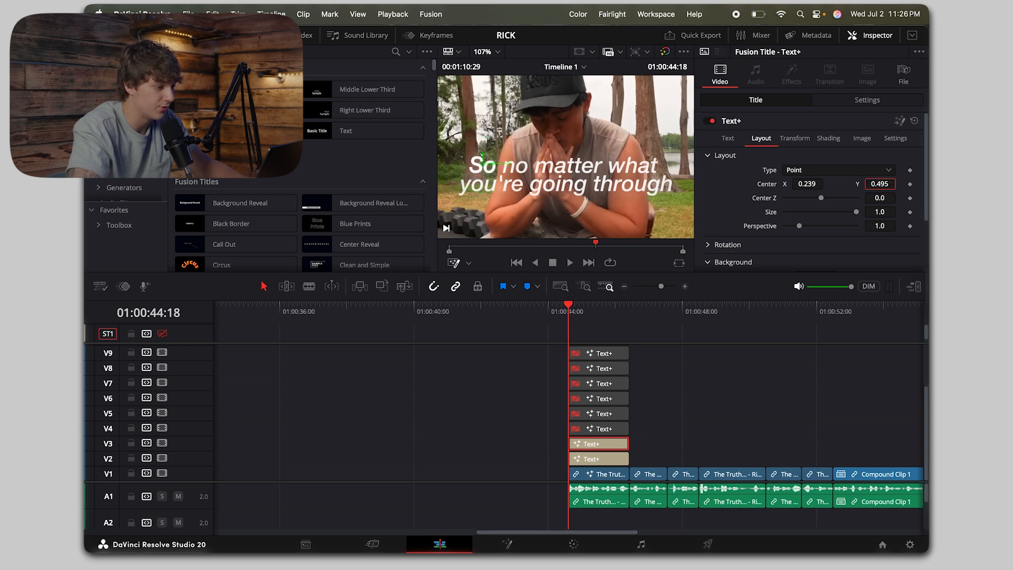
scroll(472, 165, "up", 5)
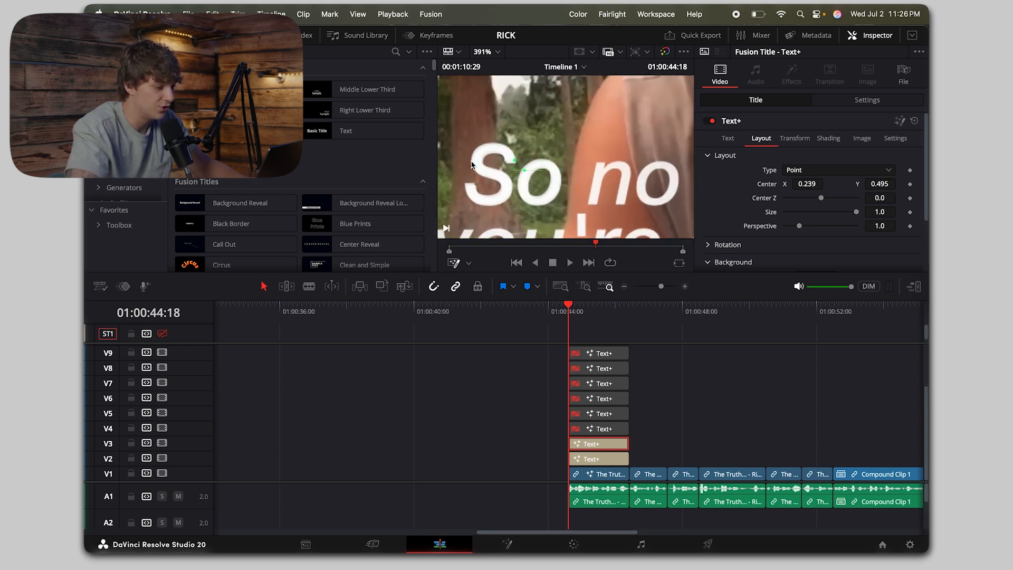
left_click_drag(808, 183, 807, 184)
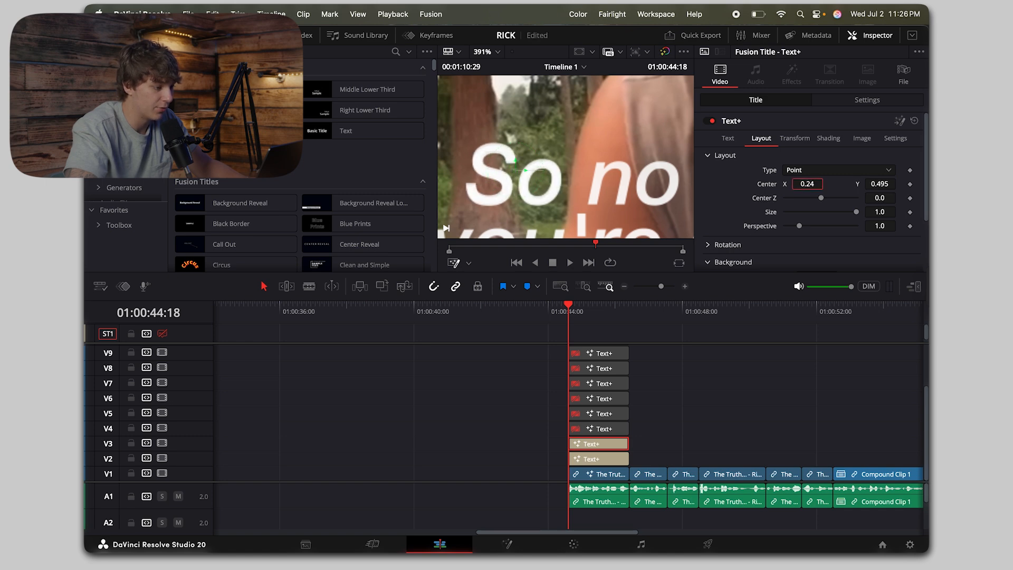
left_click_drag(886, 186, 882, 186)
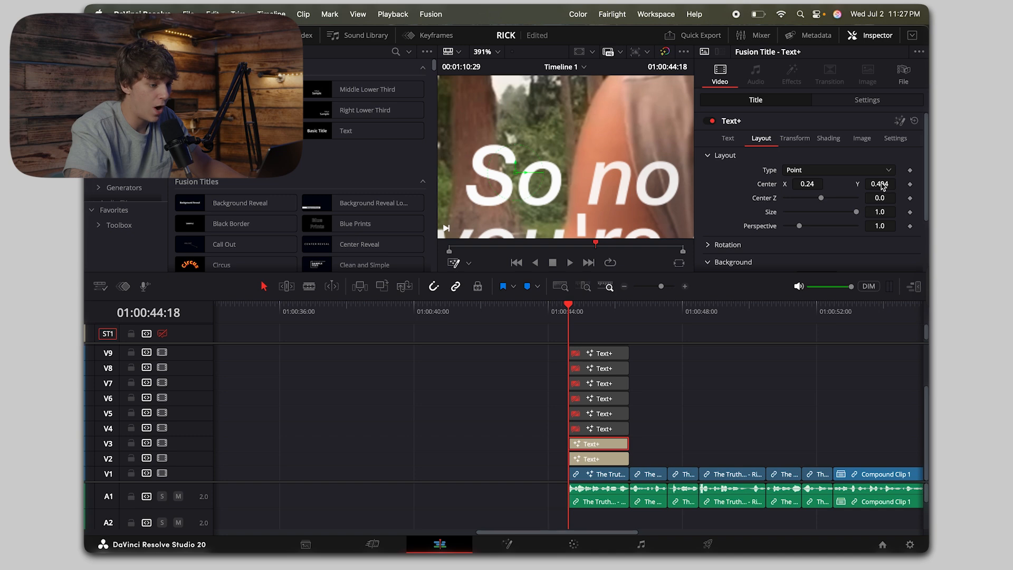
left_click(882, 185)
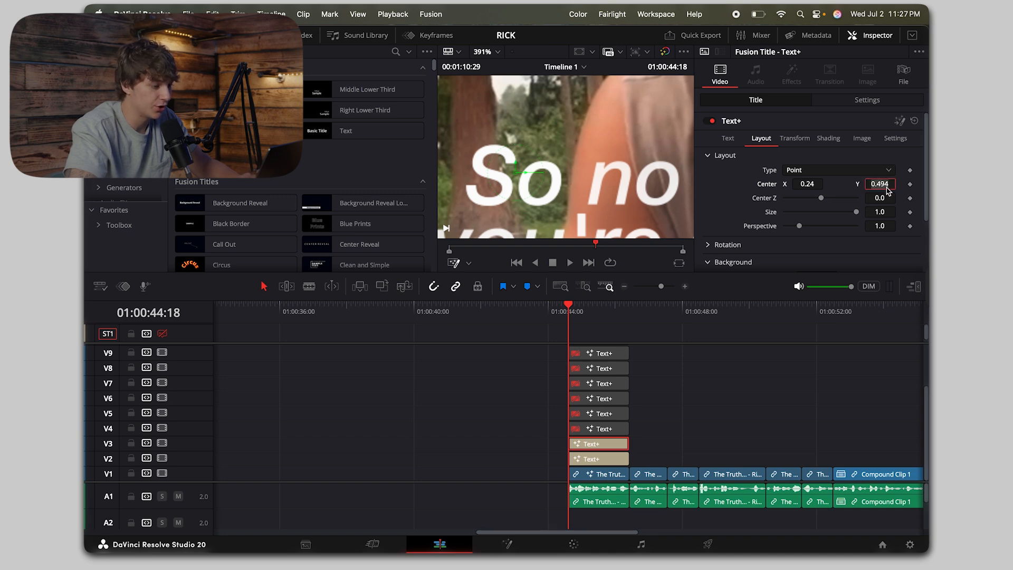
left_click(497, 52)
left_click(504, 85)
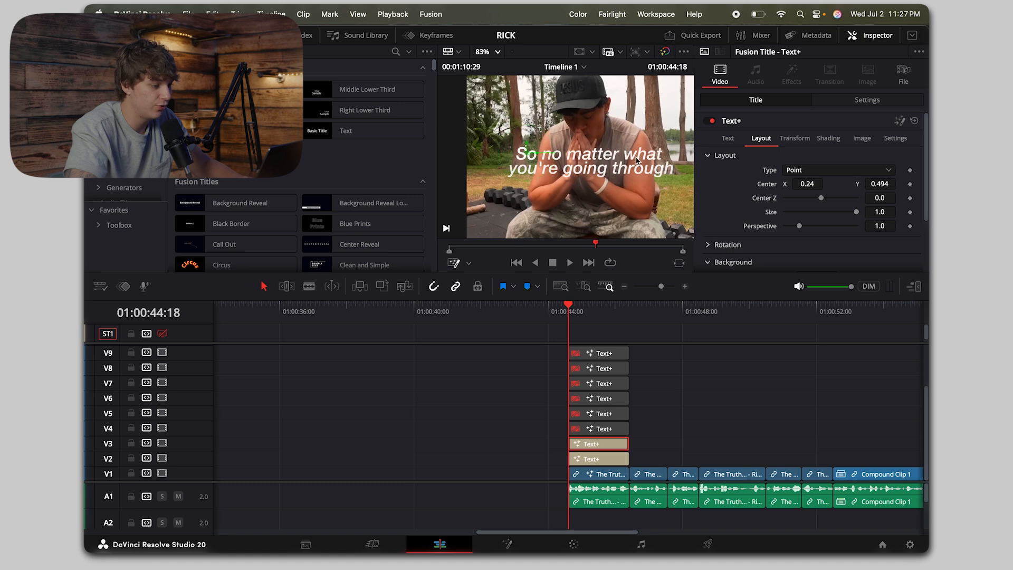
Step: Set the layout Center Y to 0.494 on the disabled titles on V4, V5 and V6
left_click(602, 429)
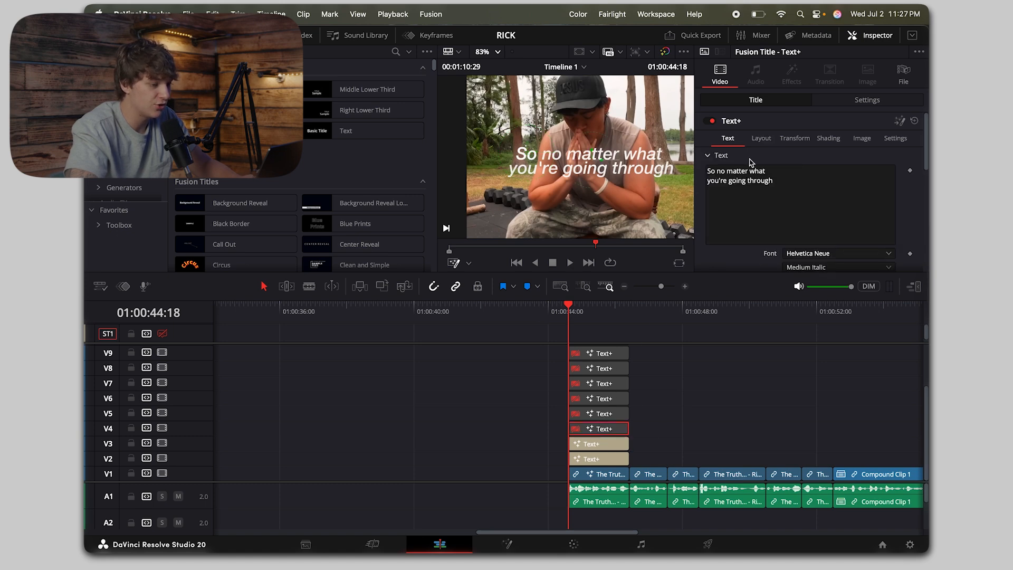
left_click(761, 138)
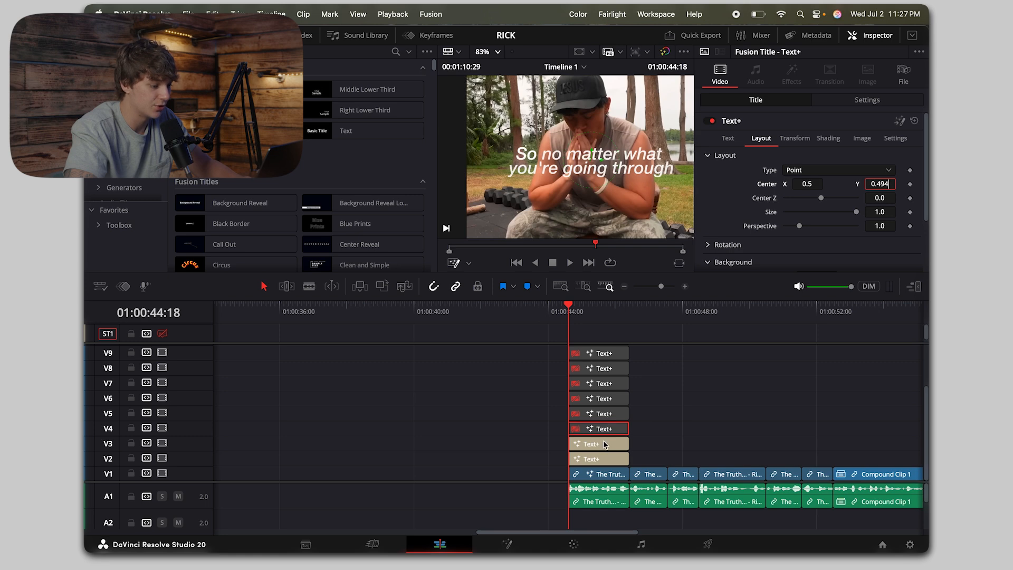
left_click(594, 408)
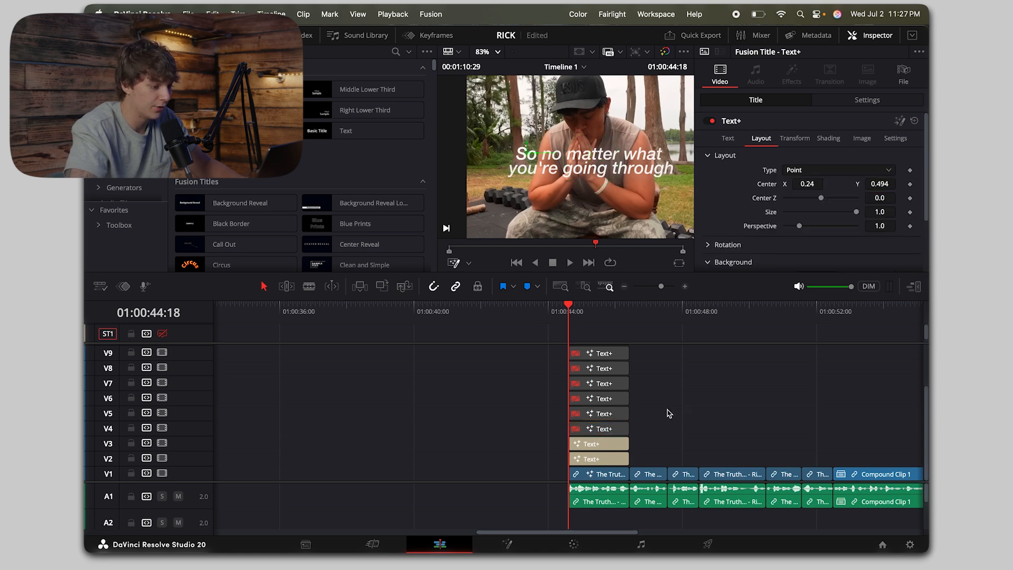
left_click(602, 403)
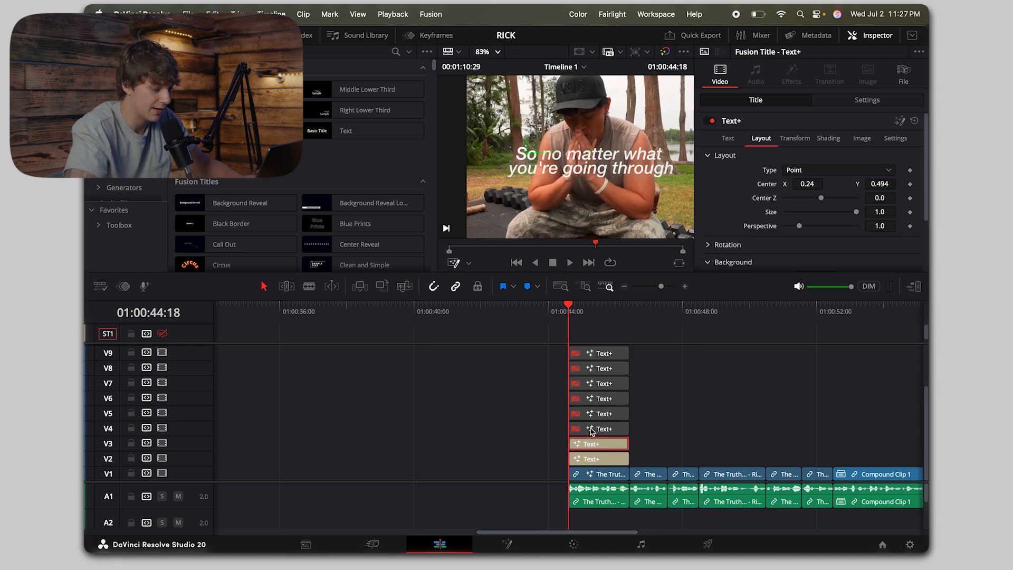
Step: Enable the V4 title, change its text to "no" and set its Center X to 0.343 to overlay the matching word
left_click(594, 428)
key("d")
left_click(729, 140)
left_click(802, 185)
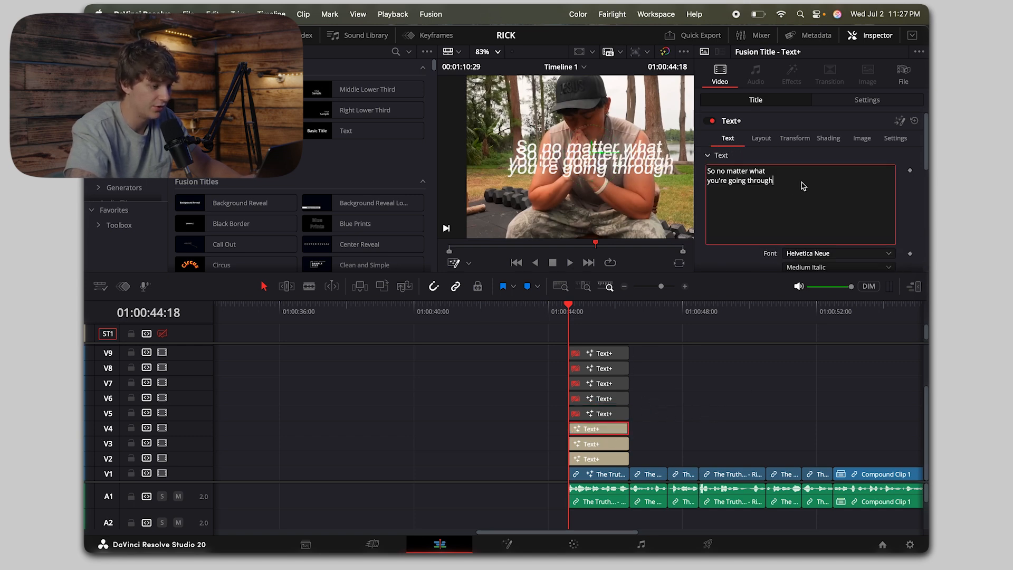
key("super+a")
type("no")
left_click(762, 138)
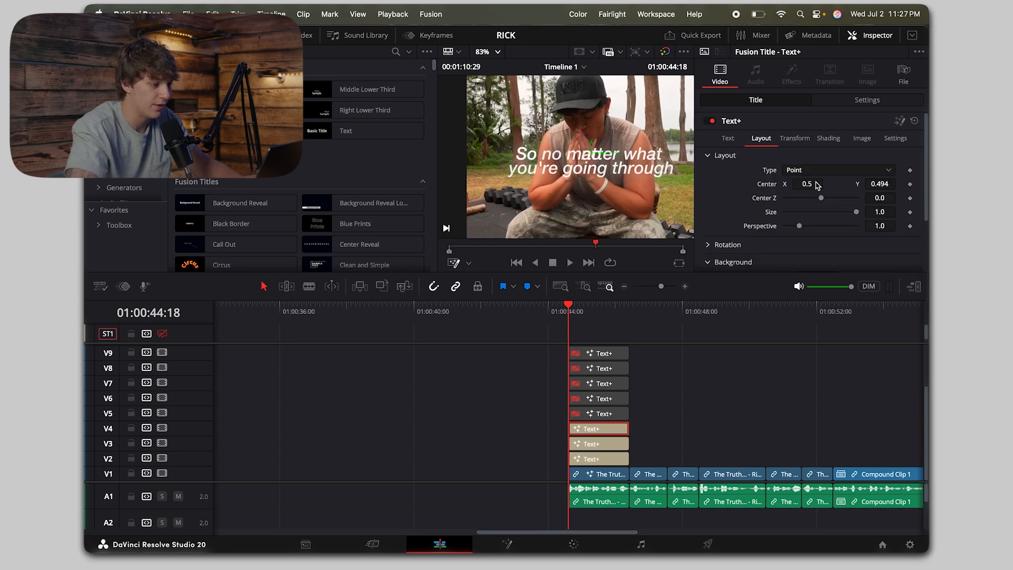
left_click_drag(814, 185, 808, 184)
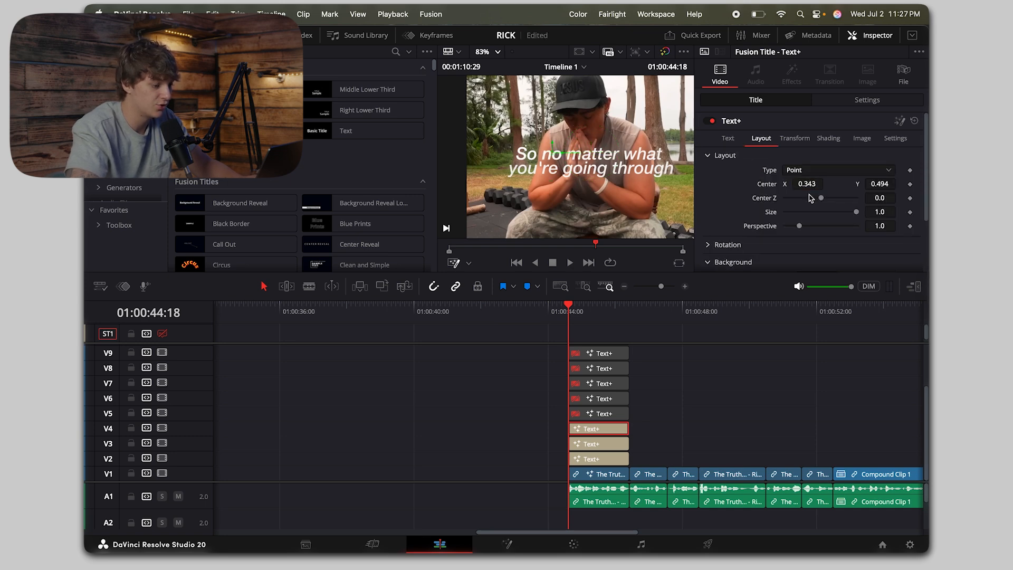
Step: Enable the V5 title, change its text to "matter" and set its Center X to 0.506 to overlay the matching word
left_click(604, 414)
key("d")
left_click(728, 138)
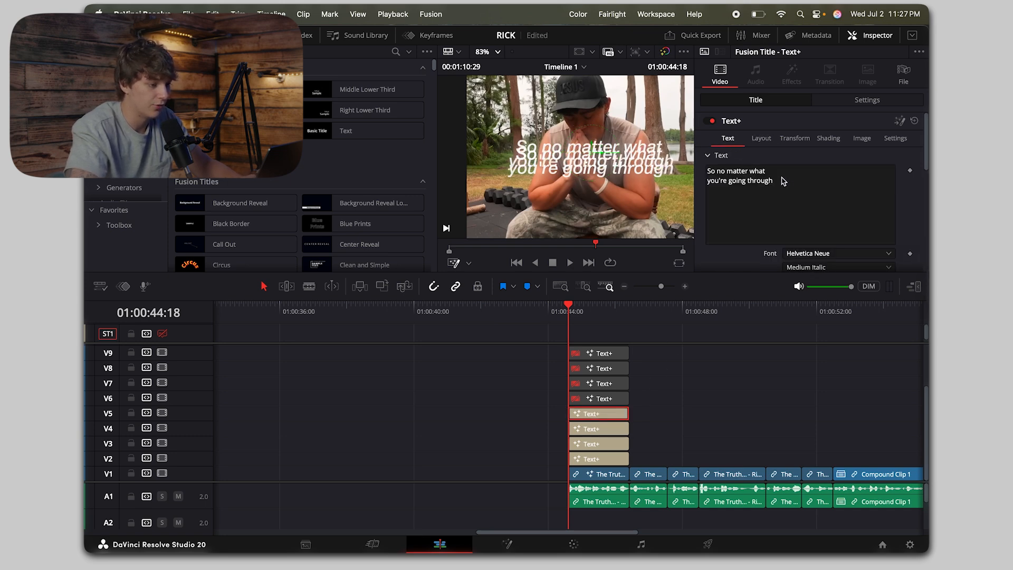
left_click(765, 179)
key("super+a")
type("matter")
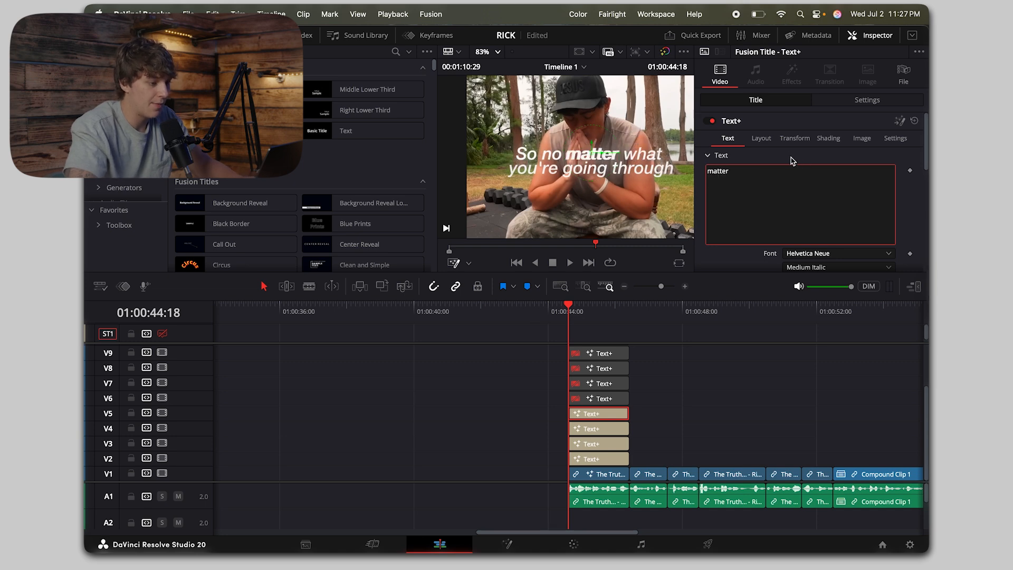
left_click(763, 142)
left_click_drag(811, 187, 813, 187)
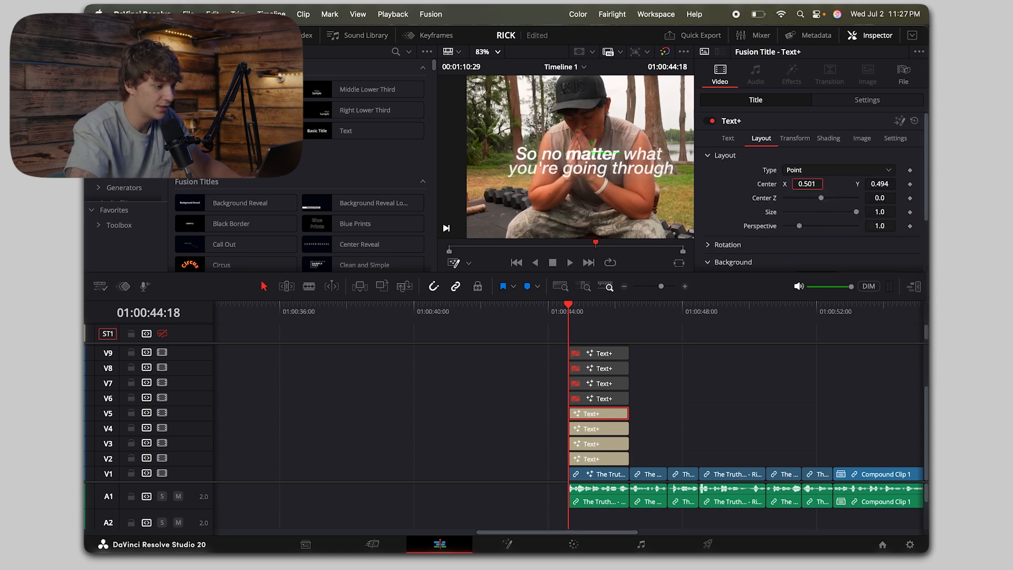
scroll(607, 154, "up", 5)
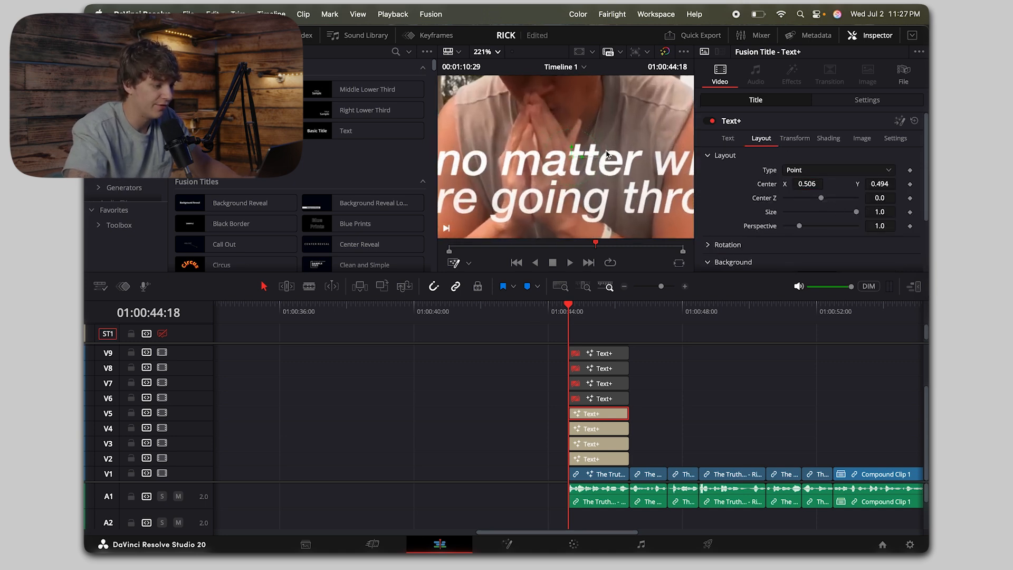
scroll(607, 155, "down", 5)
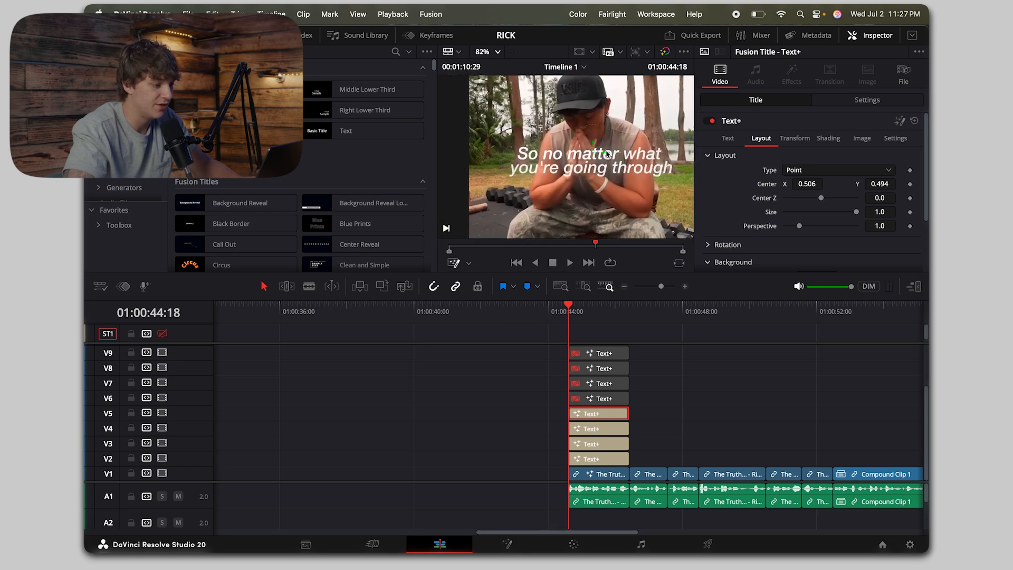
scroll(628, 182, "right", 2)
Step: Enable the V6 title, change its text to "what" and set its Center X to 0.707 to overlay the matching word
left_click(608, 399)
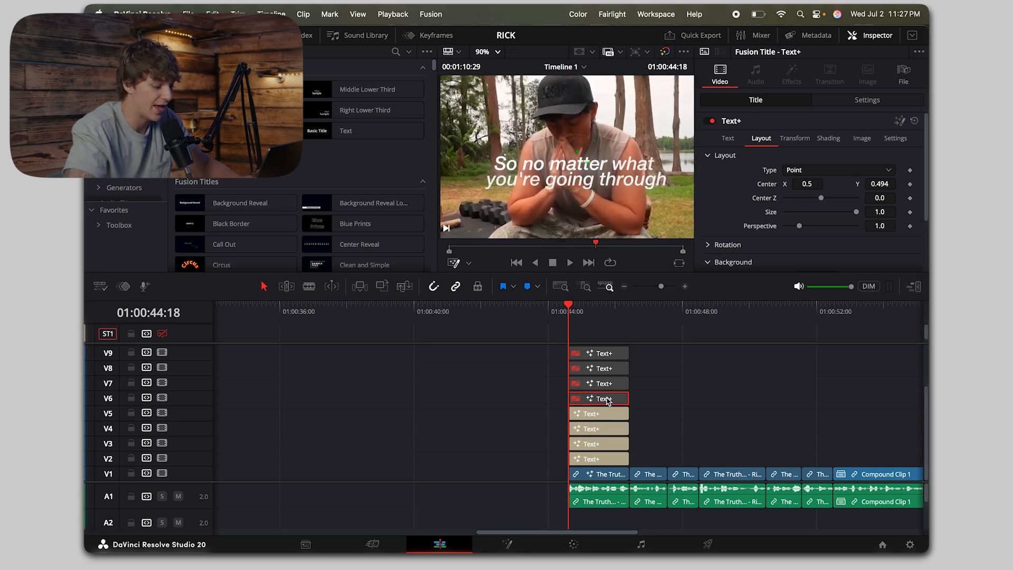
key("d")
left_click(730, 139)
left_click_drag(795, 180, 644, 120)
type("what")
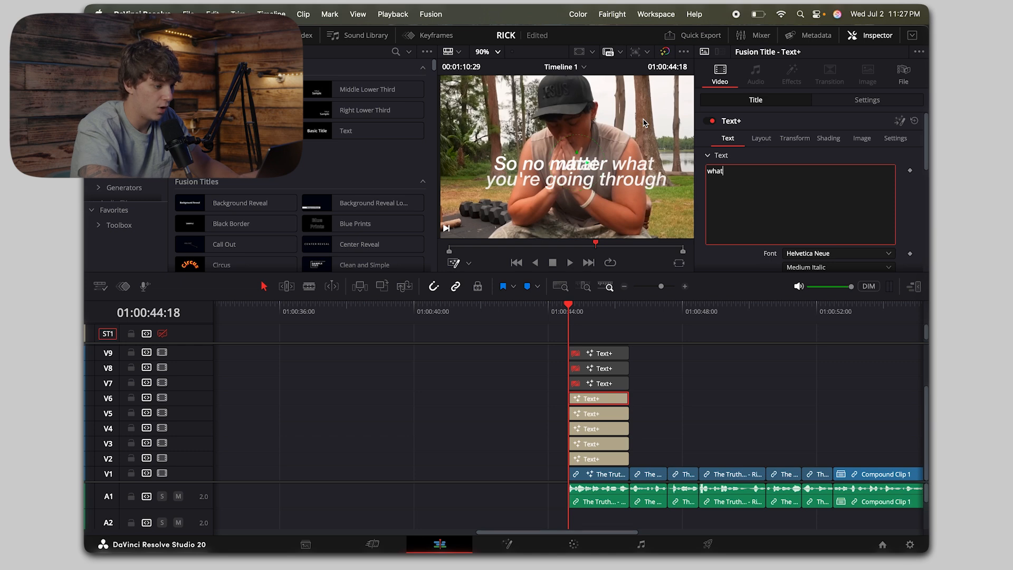
left_click(762, 138)
left_click_drag(807, 184, 861, 184)
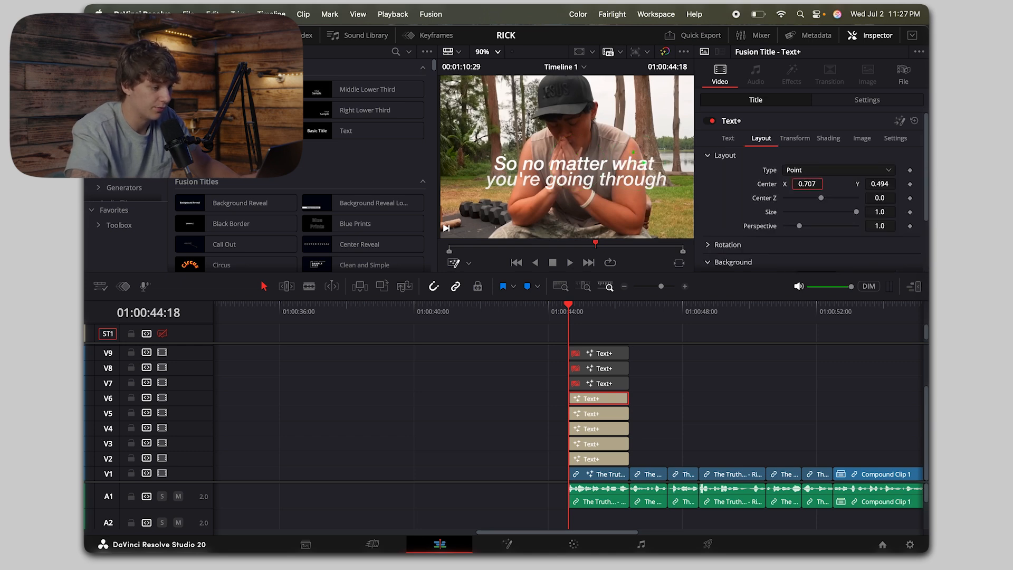
Step: Enable the V7 title, change its text to "you're" and set its Center to X 0.267, Y 0.462 over the second line
left_click(593, 388)
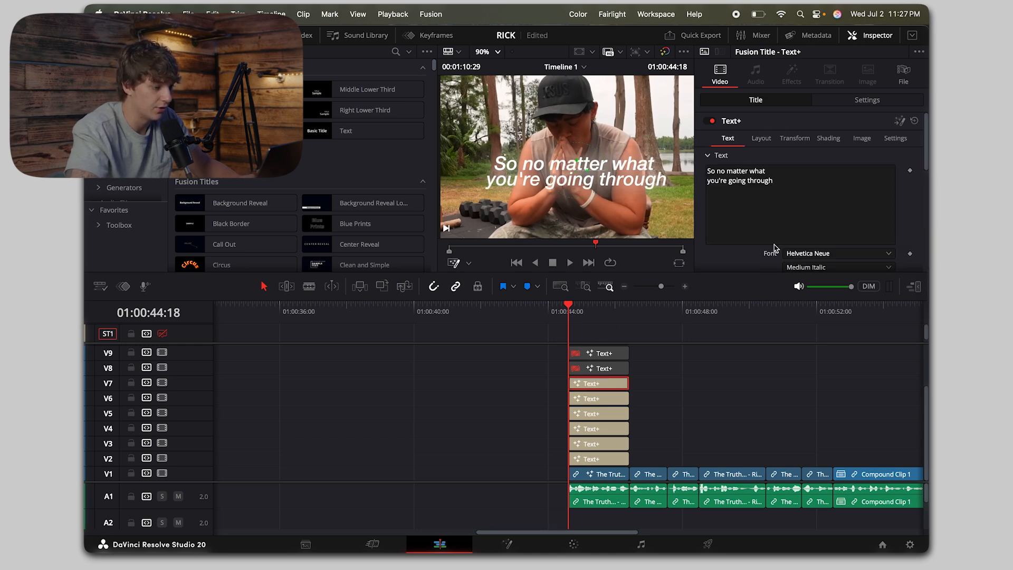
key("d")
left_click_drag(802, 193, 694, 124)
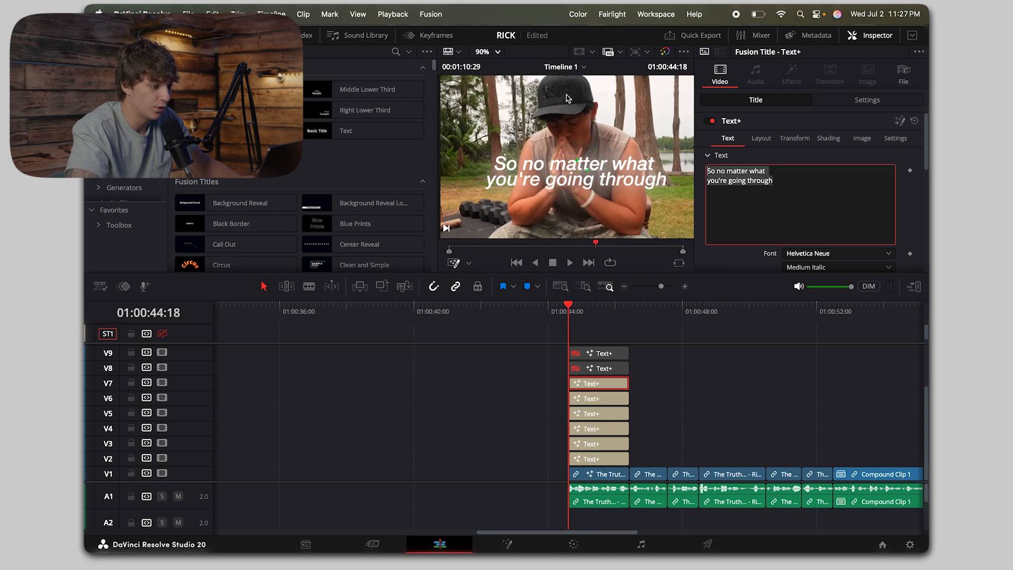
type("you're")
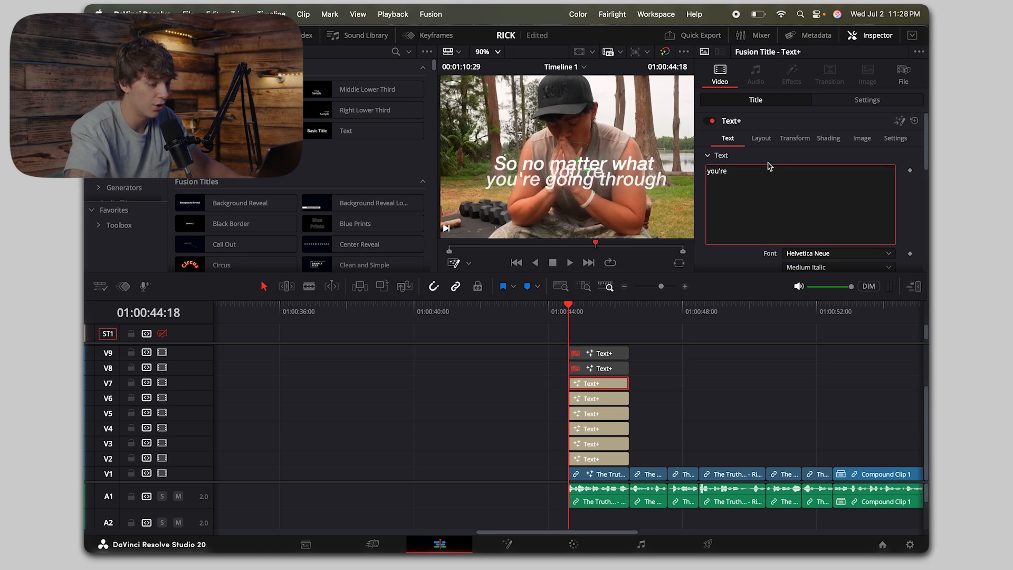
left_click(762, 140)
left_click_drag(880, 184, 682, 198)
scroll(683, 199, "up", 5)
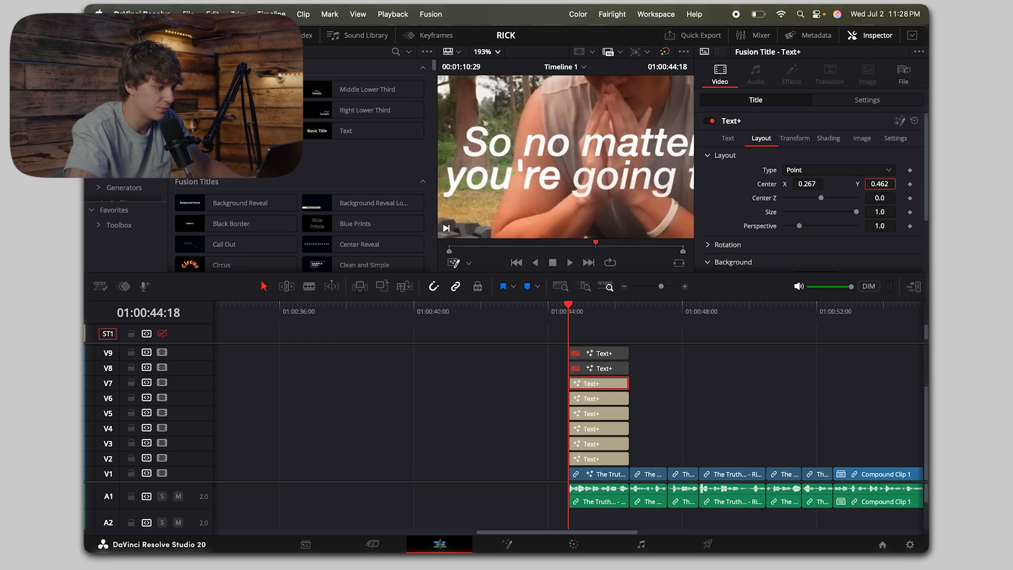
left_click_drag(884, 184, 885, 184)
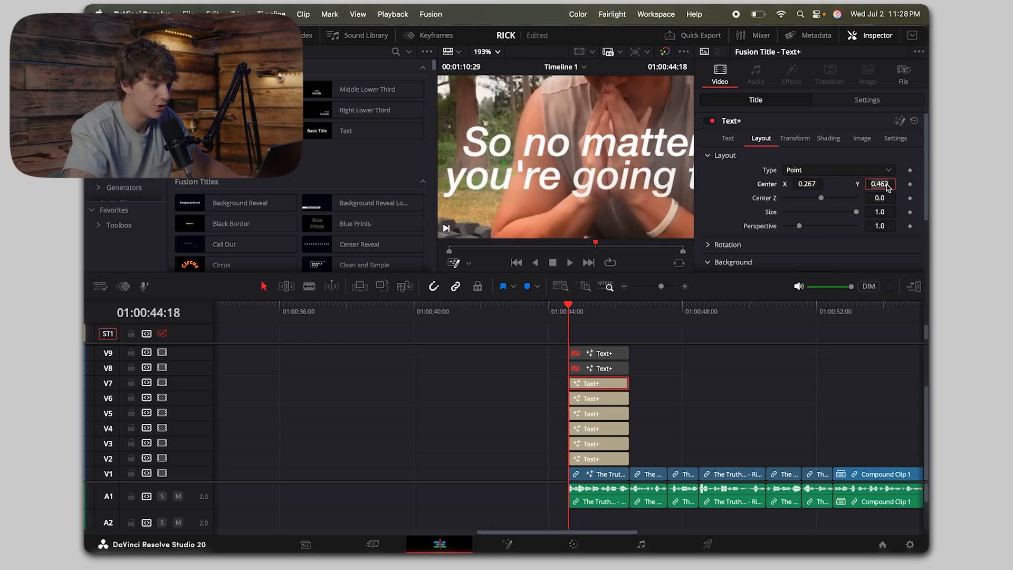
Step: Set the layout Center Y to 0.462 on the disabled titles on V8 and V9
left_click(606, 368)
left_click(761, 138)
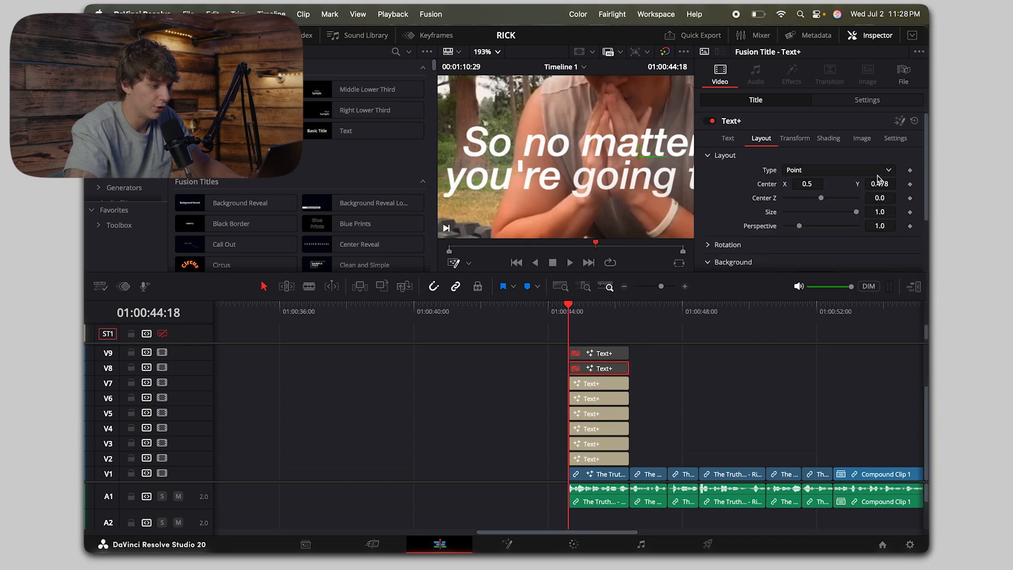
scroll(610, 369, "up", 2)
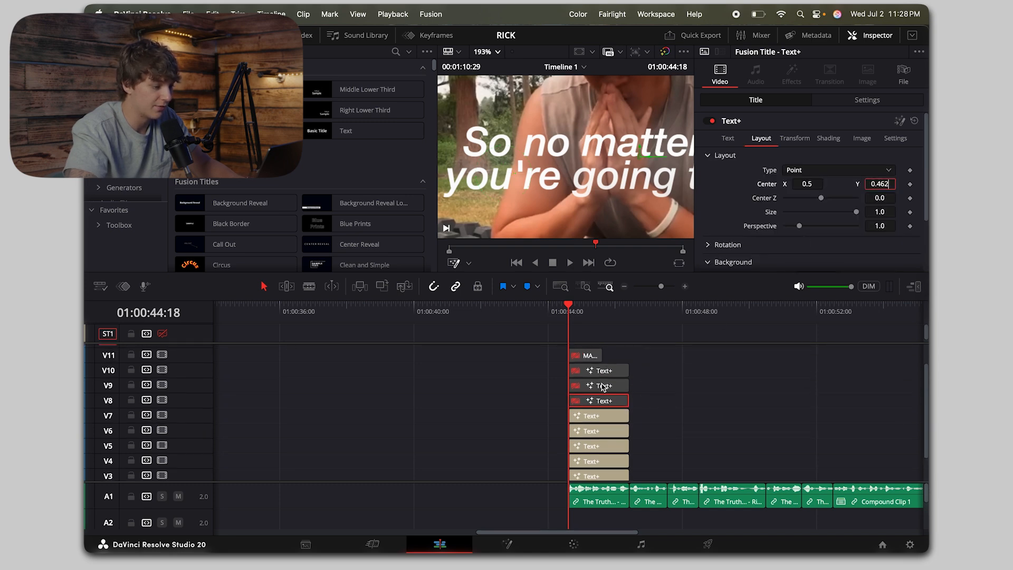
left_click(604, 386)
left_click(762, 138)
left_click(598, 373)
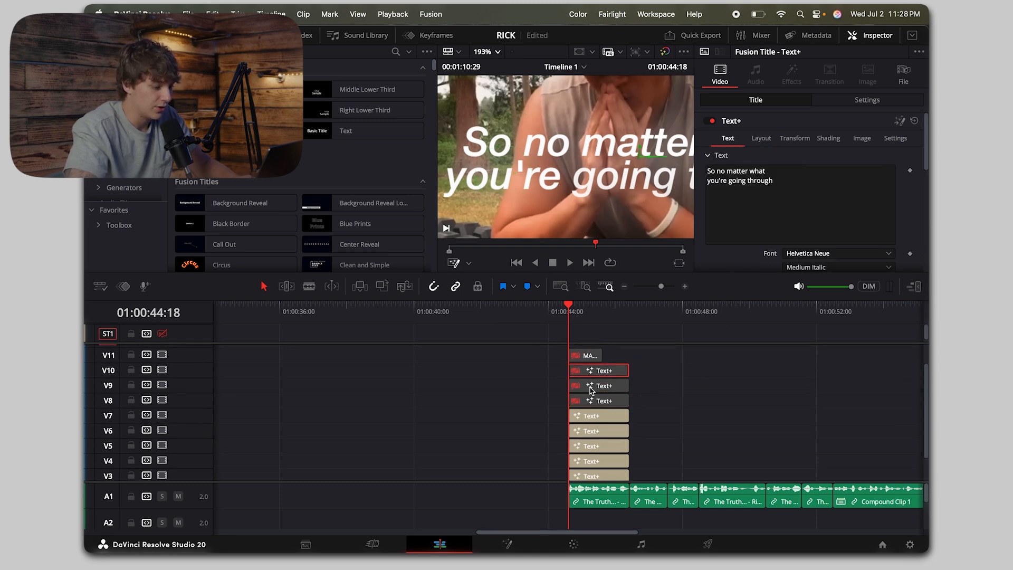
Step: Enable the V8 title, change its text to "going" and set its Center X to 0.475 to overlay the matching word
left_click(588, 415)
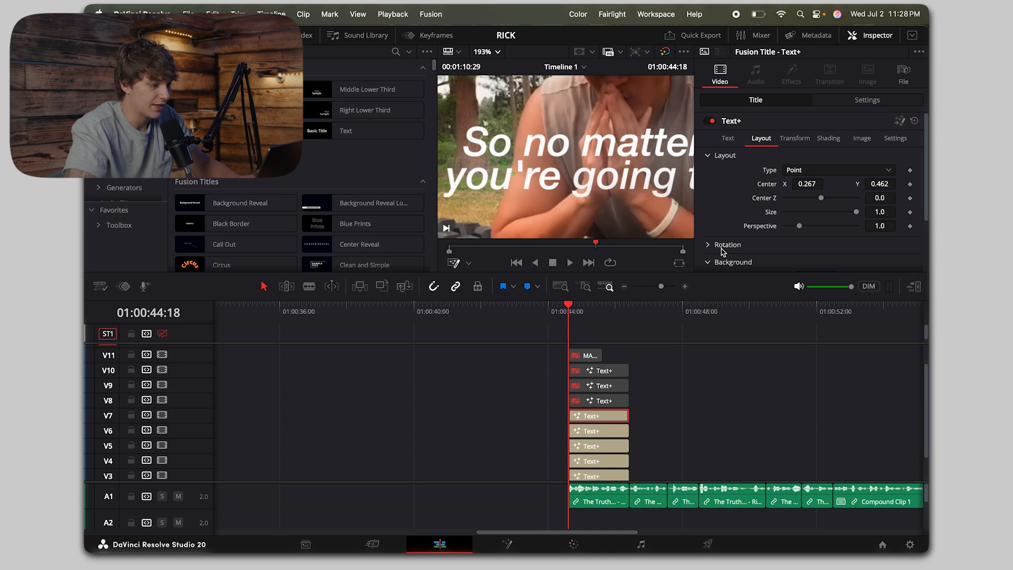
left_click(597, 400)
key("d")
left_click(727, 139)
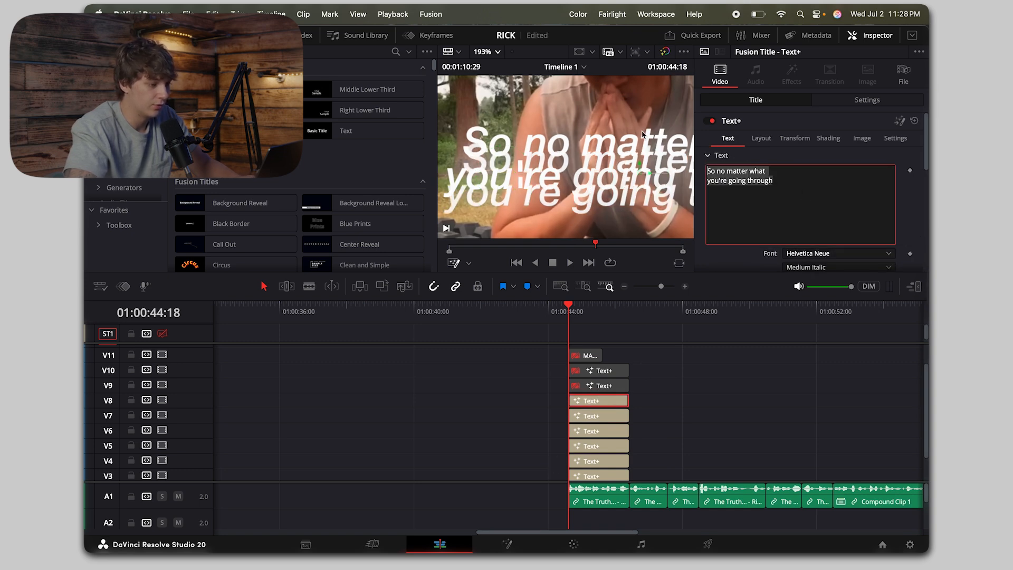
key("super+a")
type("going")
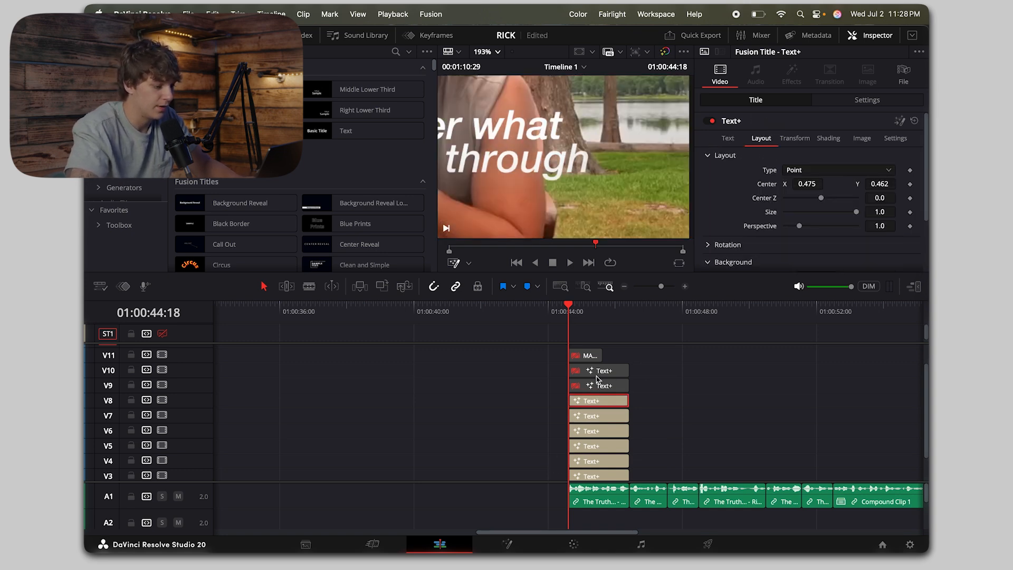
Step: Enable the V9 title, change its text to "through" and set its Center X to 0.708 to overlay the matching word
left_click(598, 385)
key("d")
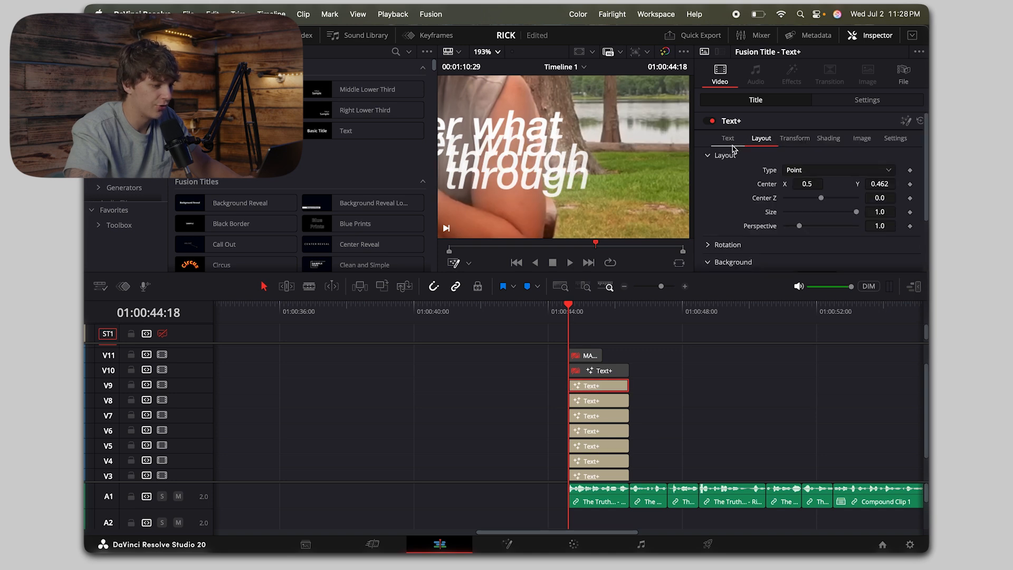
left_click(728, 138)
key("super+a")
type("though")
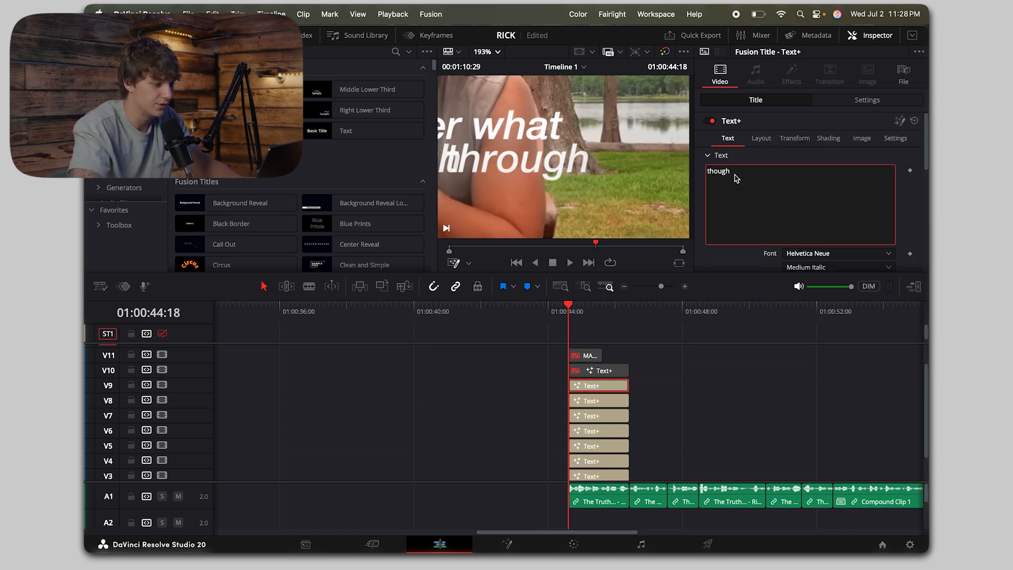
key("super+a")
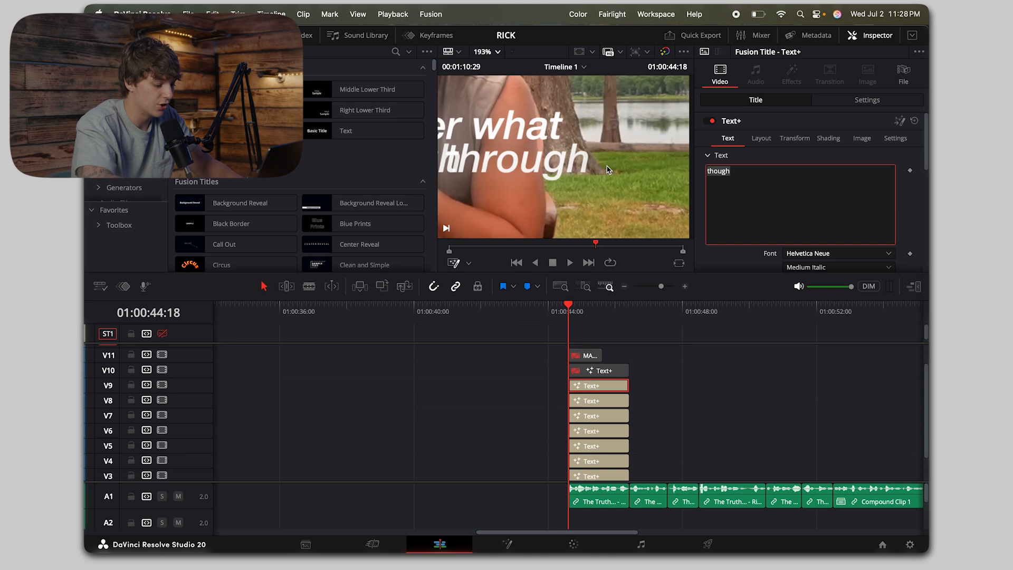
type("th")
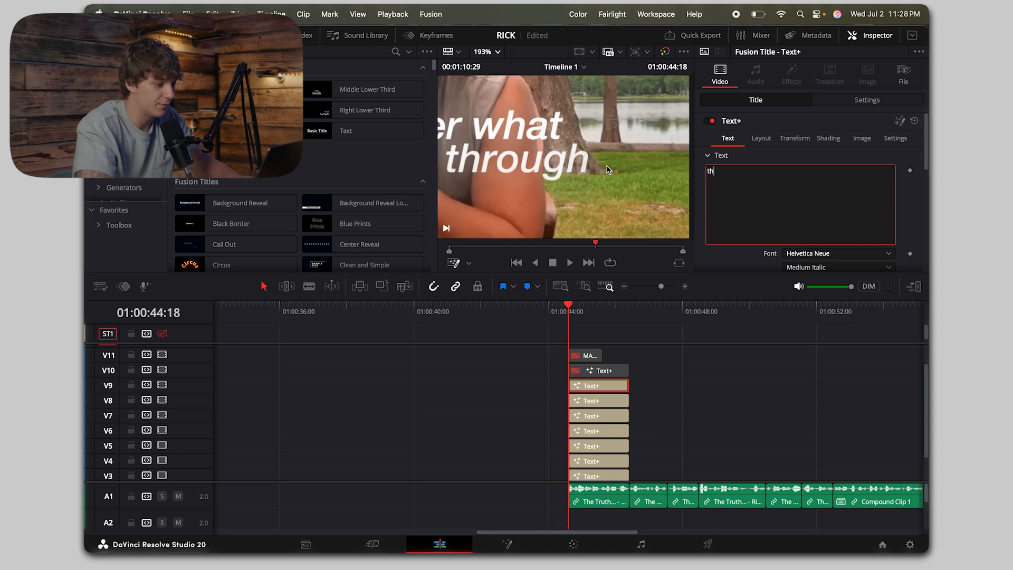
type("rough")
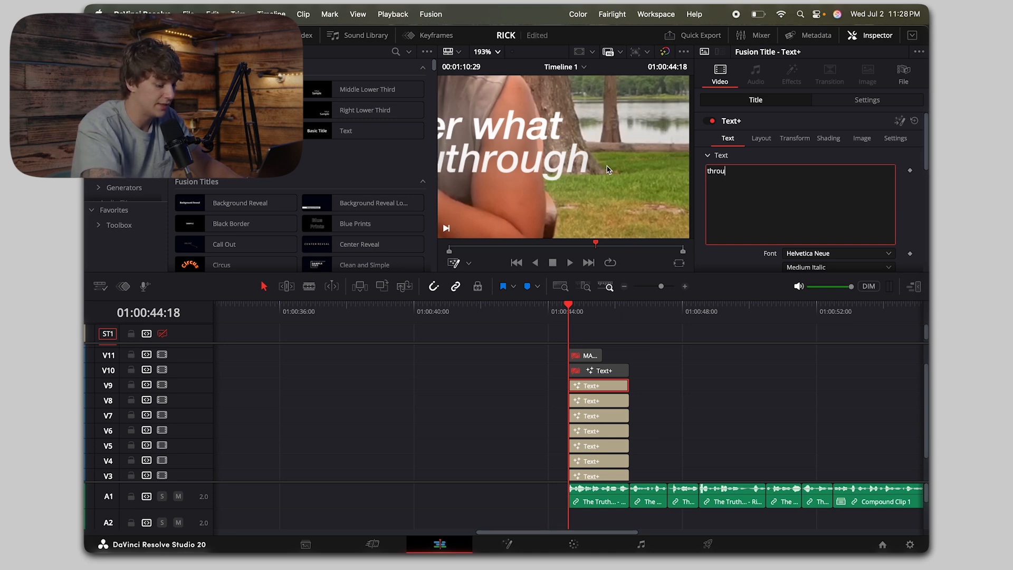
left_click(762, 138)
left_click_drag(807, 183, 851, 184)
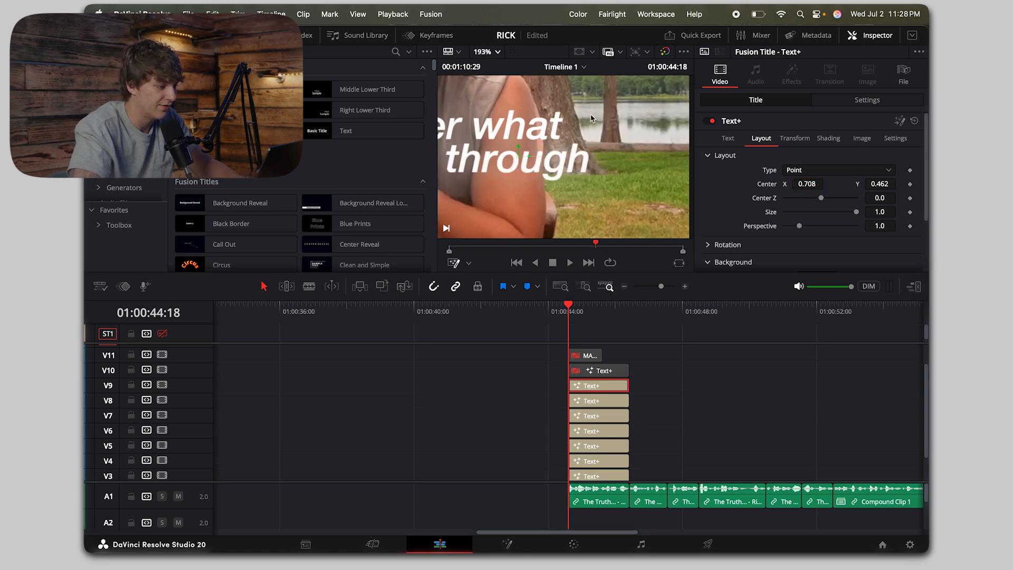
Step: Compare the separate word titles with the full-sentence title on V2 by toggling that title on and off
left_click(498, 53)
left_click(499, 68)
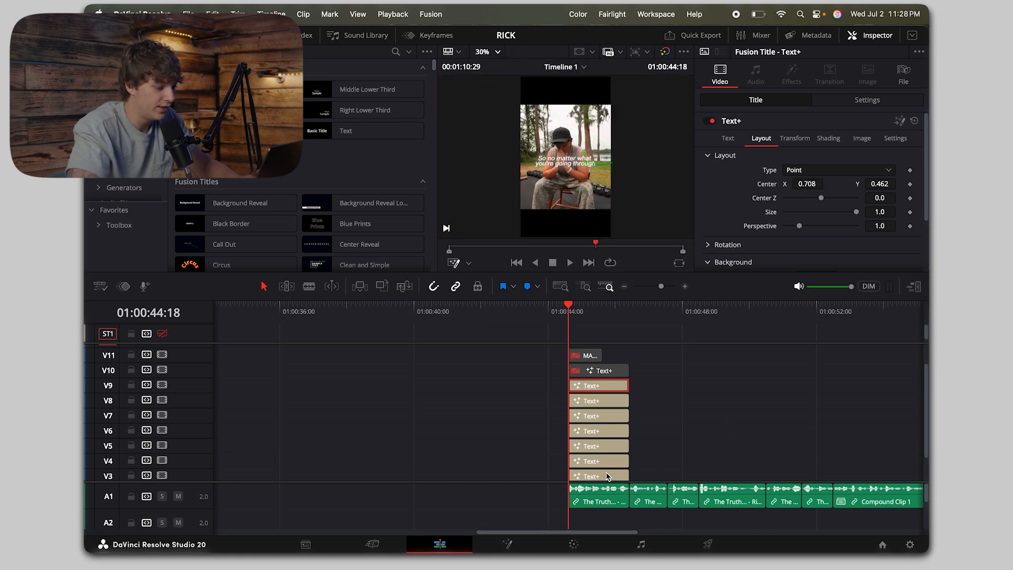
scroll(607, 476, "down", 2)
left_click(596, 461)
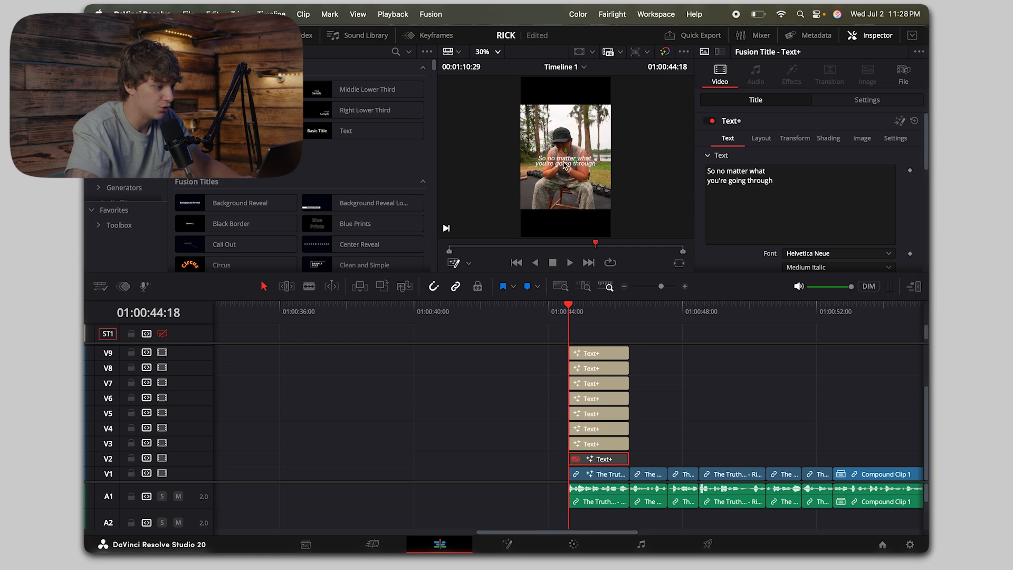
scroll(564, 165, "up", 5)
key("d")
key("d")
key("d")
key("d")
key("d")
key("d")
key("d")
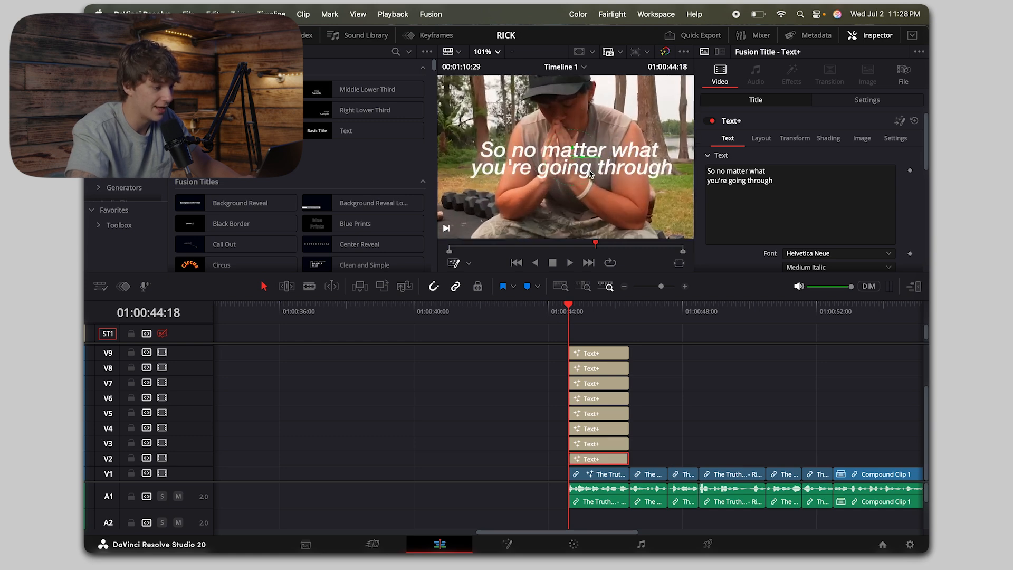
key("d")
key("d")
key("d")
key("d")
key("d")
key("d")
key("d")
key("d")
key("d")
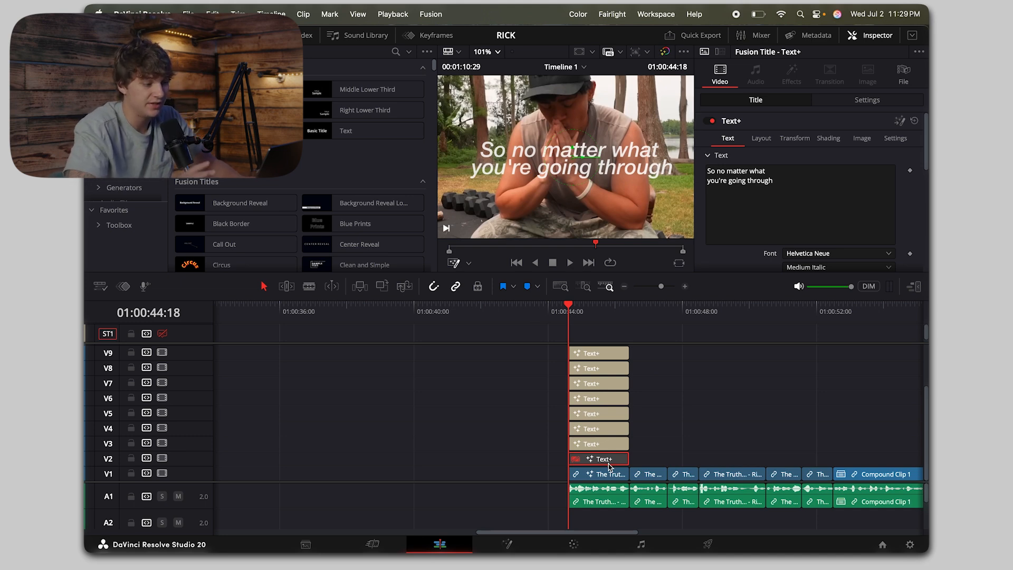
Step: Delete the disabled full-sentence title on V2 and move the stack of titles above it down one track
left_click(600, 449)
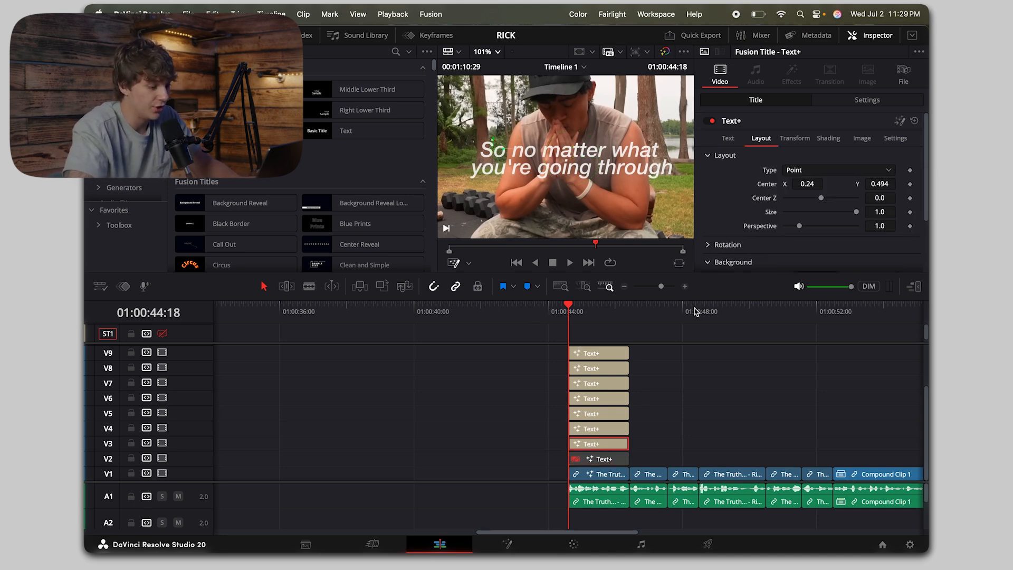
left_click(600, 459)
key("BackSpace")
left_click_drag(639, 454, 560, 355)
scroll(562, 358, "down", 2)
left_click_drag(597, 444, 598, 459)
left_click(663, 393)
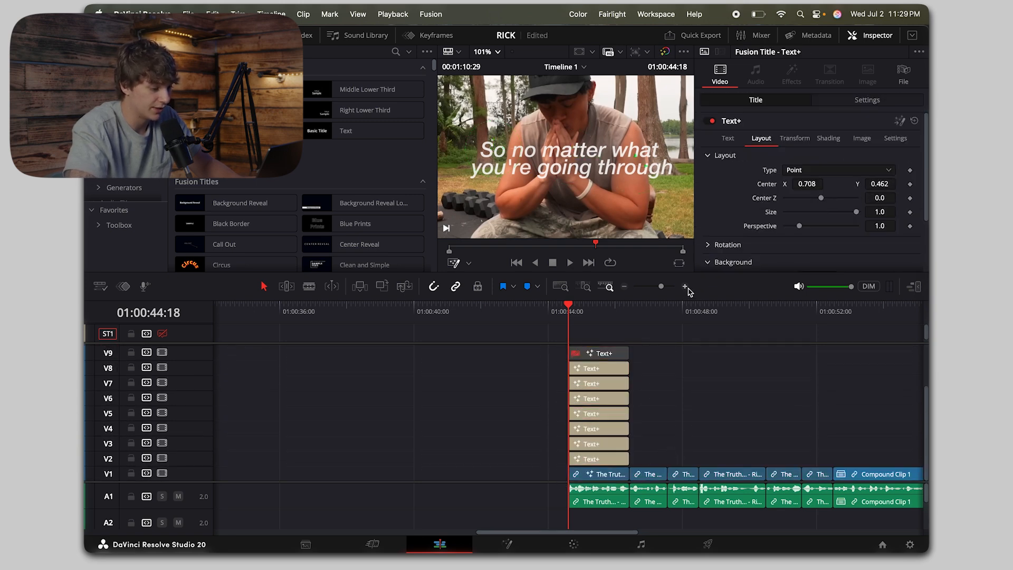
Step: Cut the "no" title on V3 at 01:00:44:23 and delete the part before the cut
left_click(686, 287)
left_click(590, 463)
left_click(594, 448)
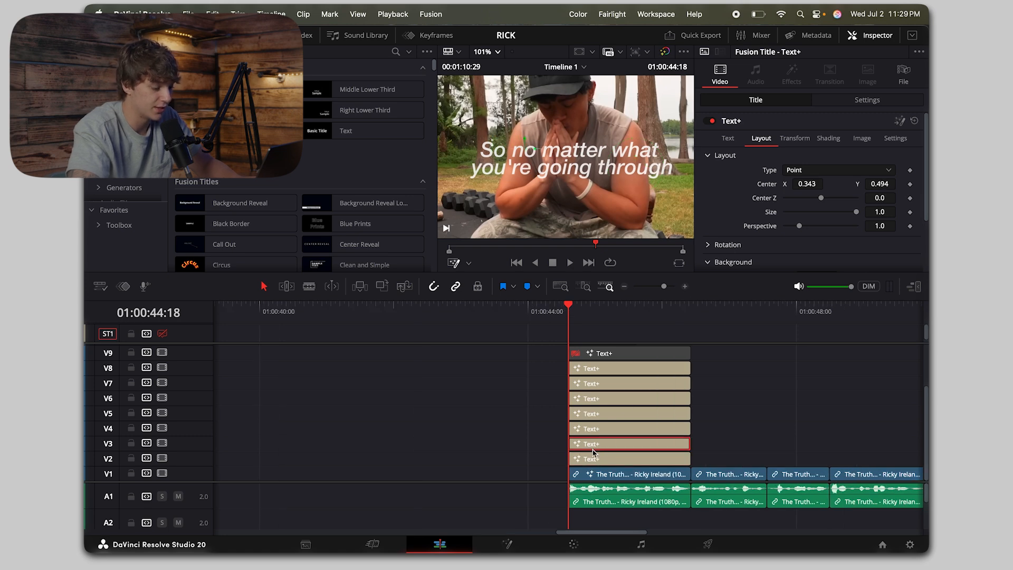
key("space")
key("super+b")
key("BackSpace")
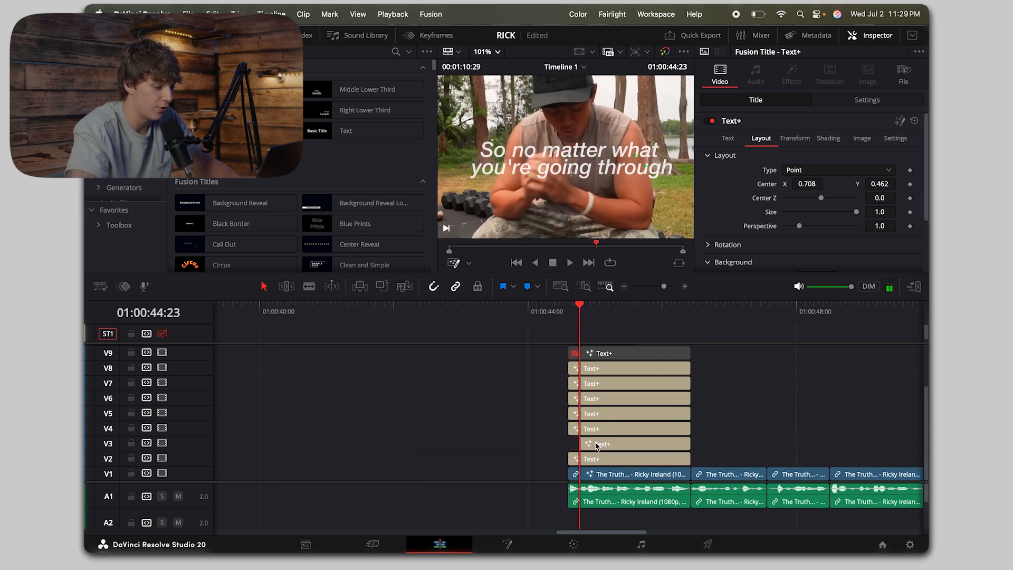
left_click(597, 446)
Step: Cut the "matter" title on V4 at 01:00:44:26 and delete the part before the cut
key("Right")
key("Right")
key("Right")
left_click(608, 432)
key("super+b")
key("BackSpace")
left_click(606, 431)
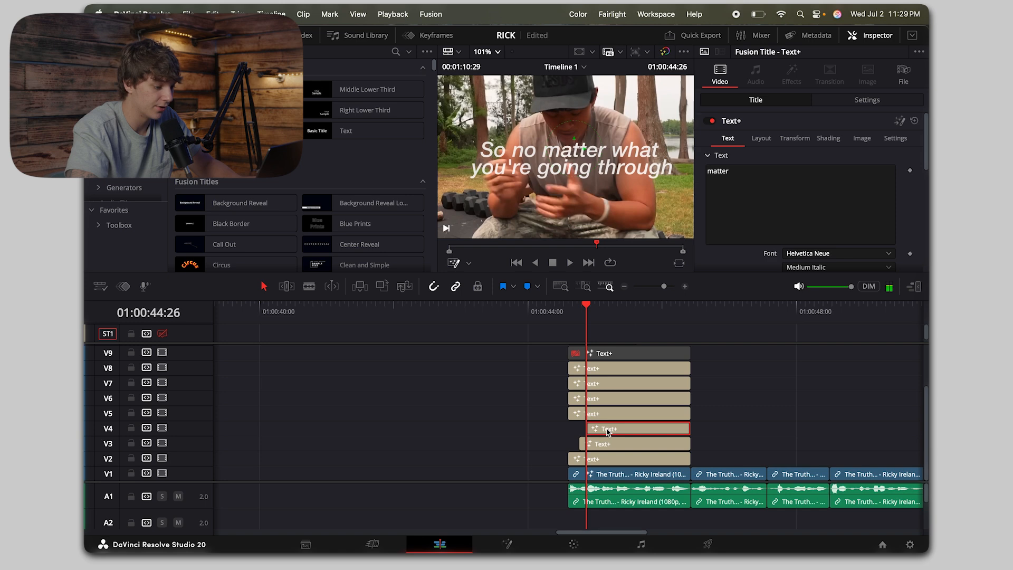
Step: Cut the "what" title on V5 where the word is spoken and delete the part before the cut
key("Right")
key("Right")
key("Right")
key("Right")
key("Right")
key("Right")
left_click(609, 418)
key("super+b")
key("BackSpace")
left_click(610, 417)
Step: Cut the "you're" title on V6 where the word is spoken and delete the part before the cut
key("Right")
key("Right")
key("Right")
key("Right")
key("Right")
key("Right")
left_click(631, 398)
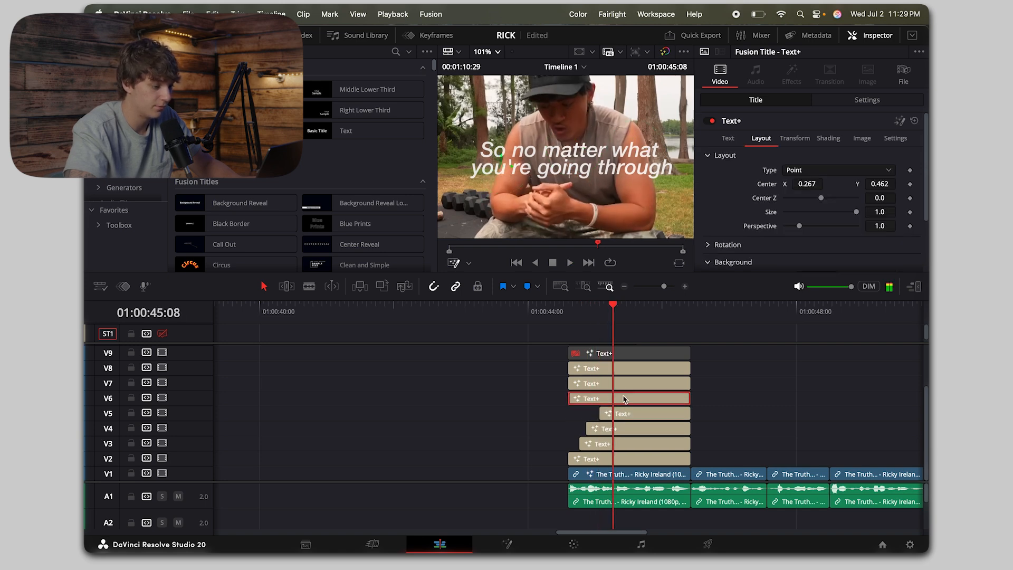
key("super+b")
key("BackSpace")
left_click(640, 397)
Step: Cut the "going" title on V7 where the word is spoken and delete the part before the cut
key("Right")
key("Right")
key("Right")
left_click(634, 384)
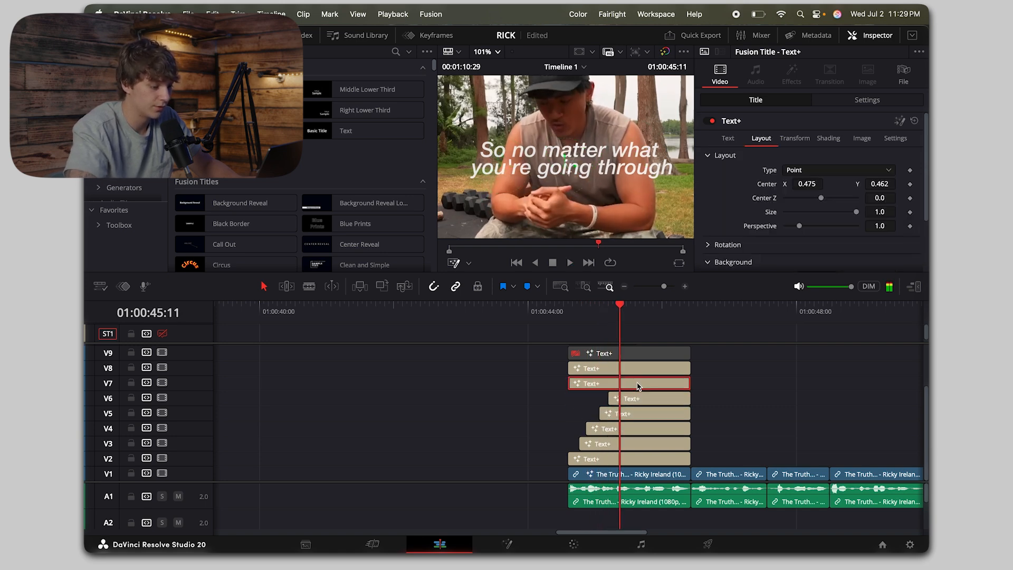
key("super+b")
key("BackSpace")
left_click(638, 382)
Step: Cut the "through" title on V8 where the word is spoken and delete the part before the cut
key("Right")
key("Right")
key("Right")
key("Right")
left_click(638, 370)
key("Right")
key("Right")
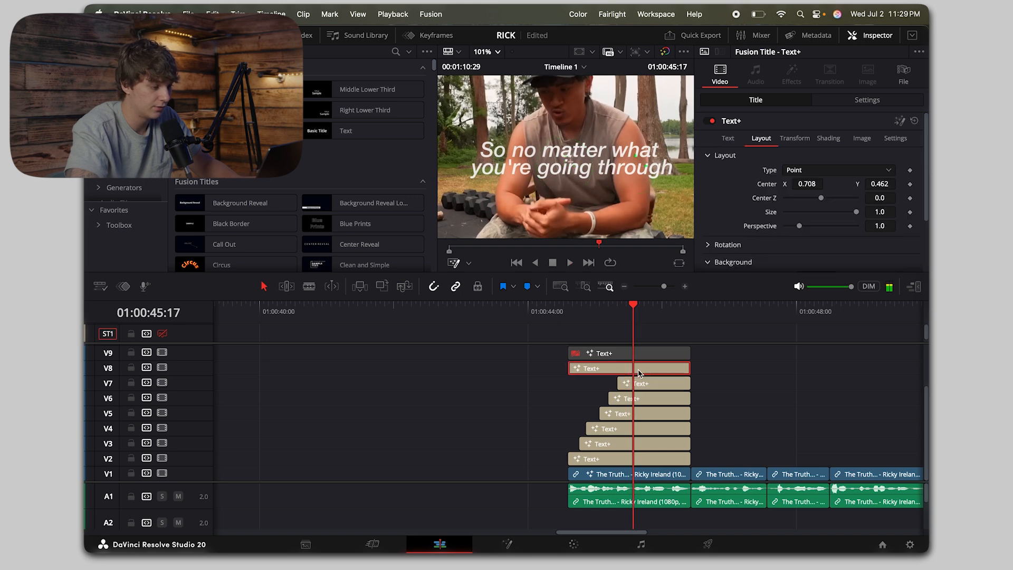
key("super+b")
key("BackSpace")
left_click(654, 372)
Step: Cut all word titles on V2 to V8 at 01:00:45:23 and delete the parts after the cut
key("Right")
key("Right")
key("Right")
key("Right")
key("Right")
key("Right")
key("Right")
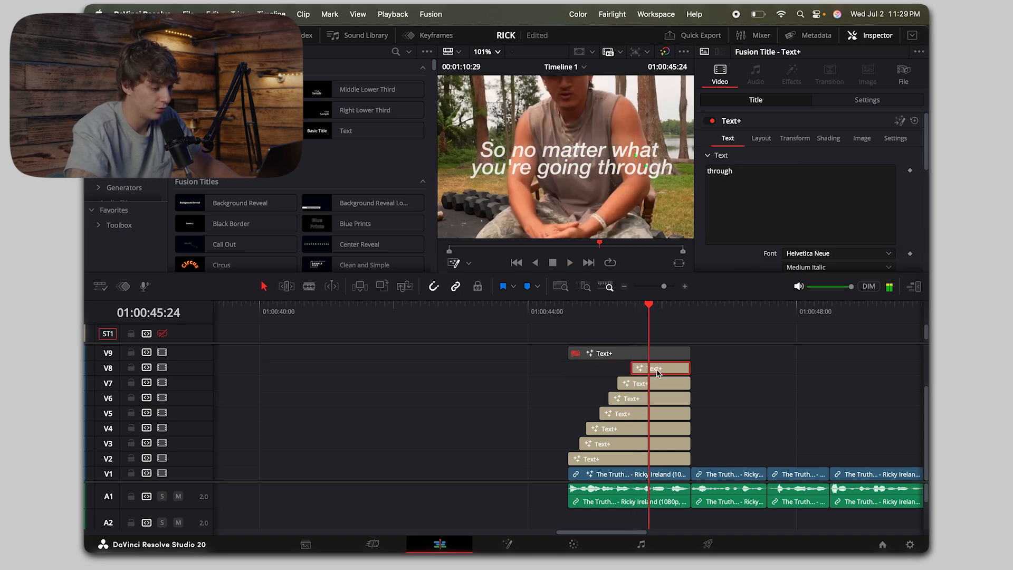
key("Left")
left_click_drag(708, 375, 668, 460)
key("super+b")
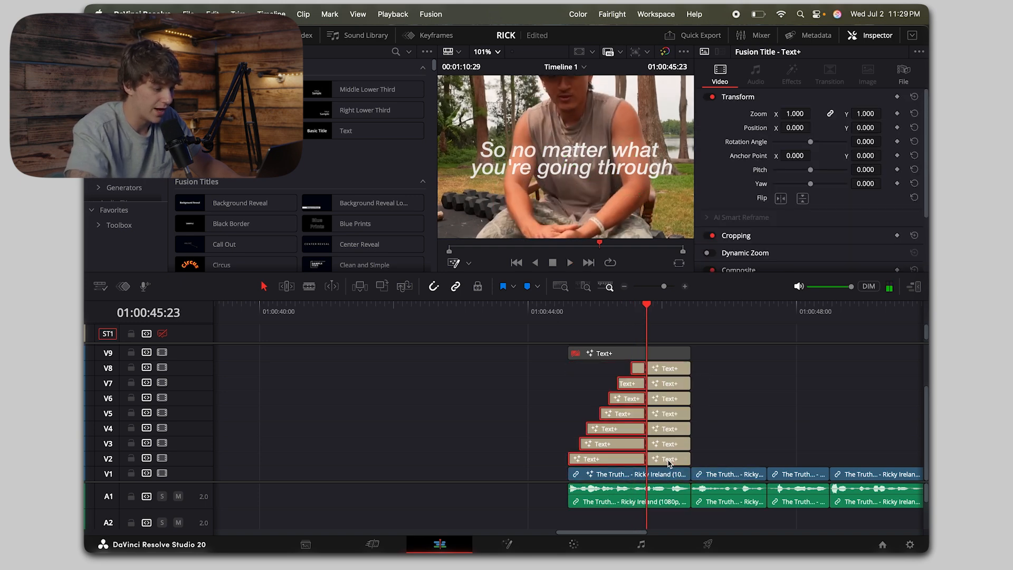
key("BackSpace")
key("super+z")
left_click_drag(716, 360, 669, 465)
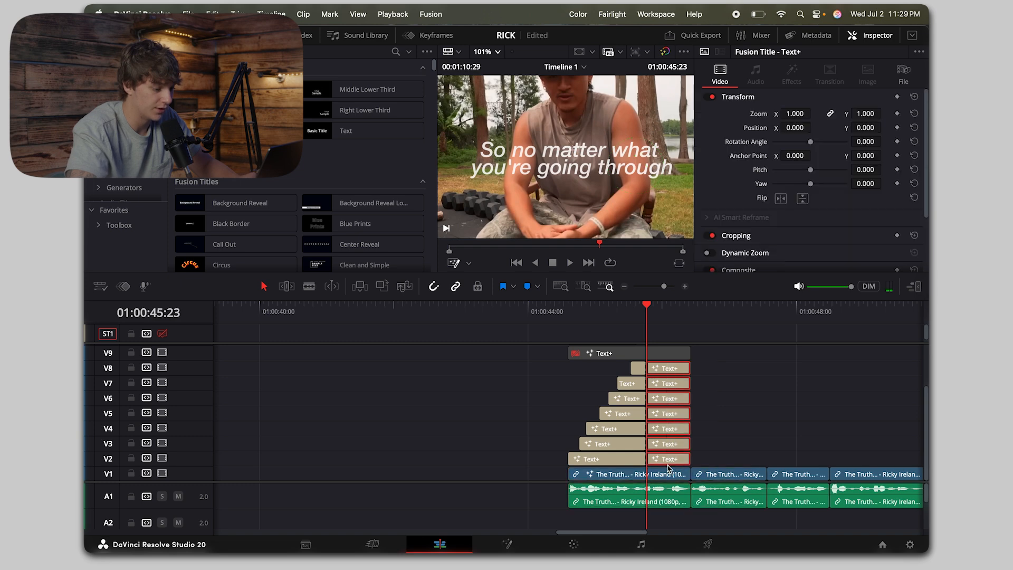
key("BackSpace")
left_click(563, 311)
left_click(647, 316)
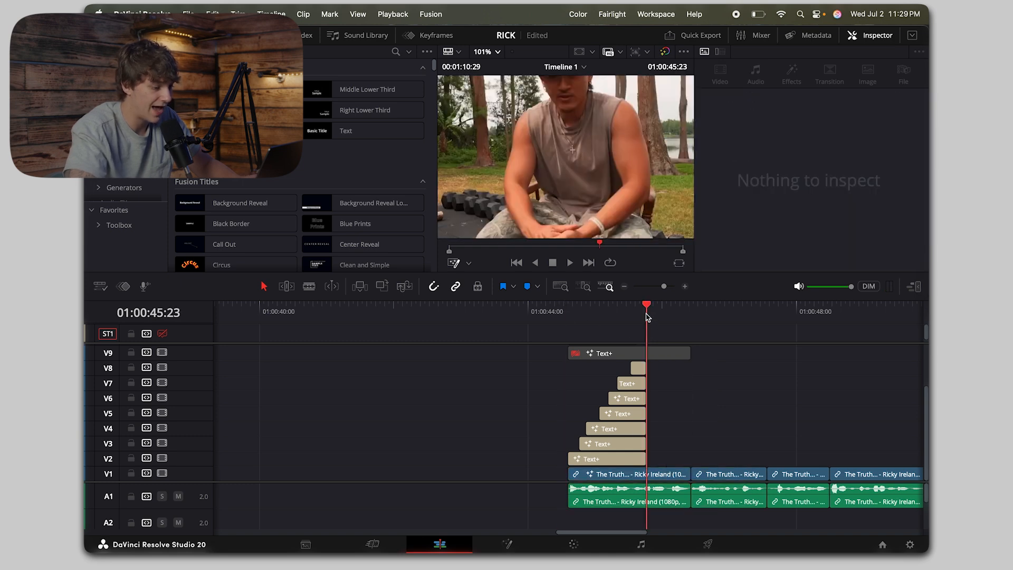
Step: Add a short fade-in to the start of each word title on V2 to V8
left_click(580, 316)
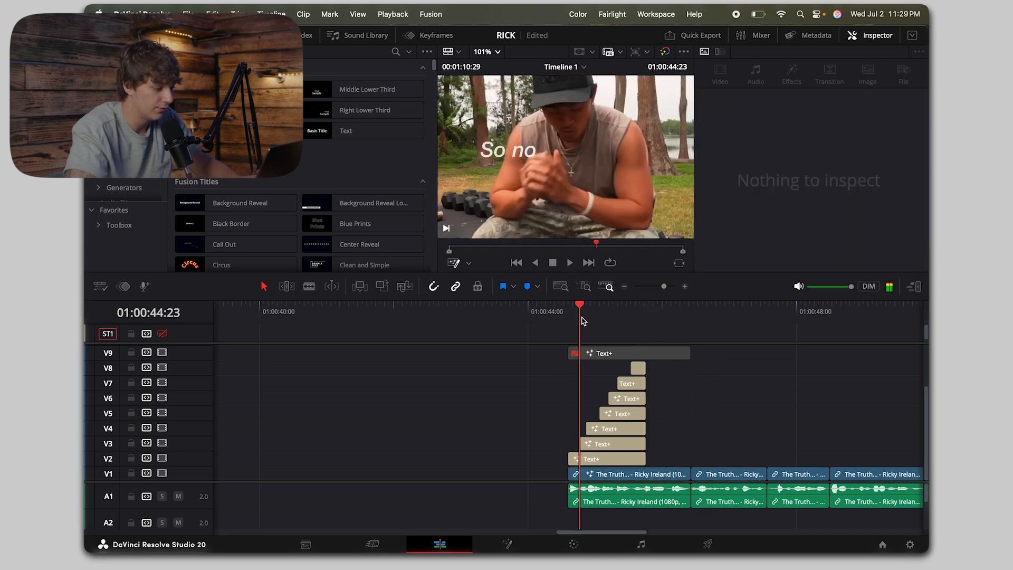
left_click(685, 286)
scroll(596, 402, "up", 5)
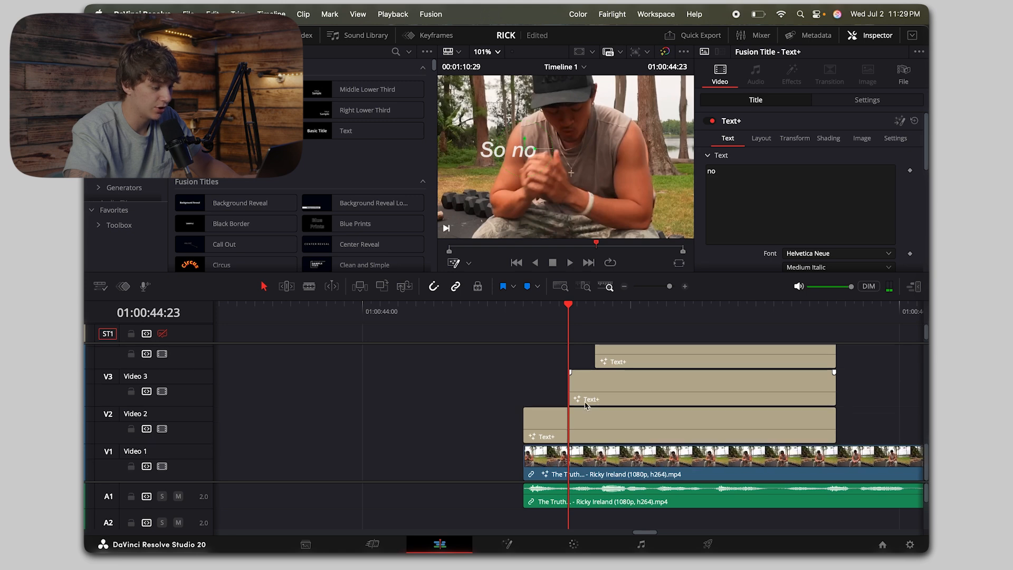
left_click_drag(523, 414, 807, 398)
scroll(570, 402, "up", 2)
scroll(596, 399, "up", 2)
scroll(641, 393, "up", 2)
scroll(684, 387, "up", 2)
scroll(720, 390, "up", 2)
scroll(765, 388, "up", 2)
scroll(808, 381, "down", 5)
scroll(808, 381, "down", 3)
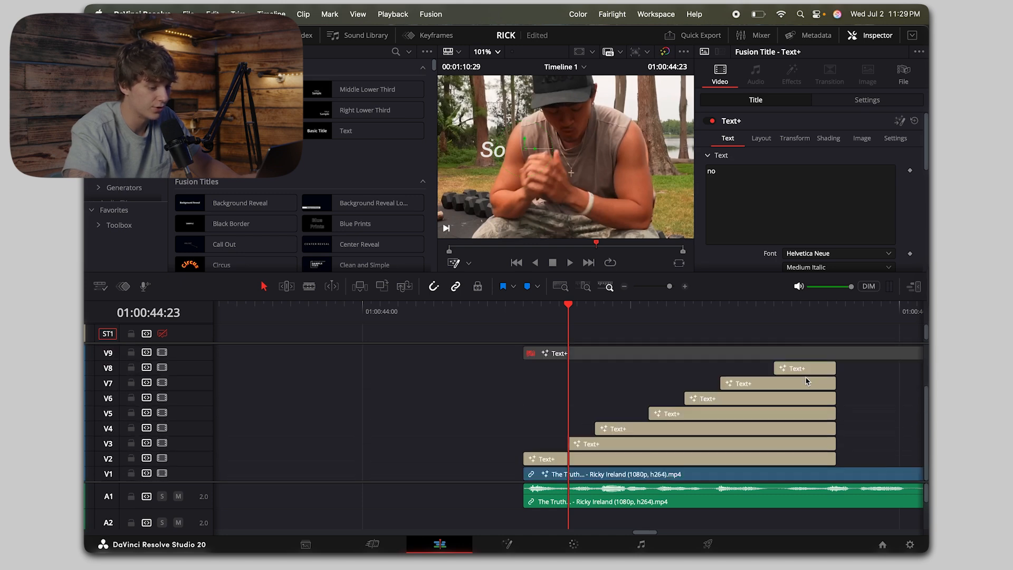
Step: Play the word-by-word title sequence from its start to check the fade-ins
left_click(524, 310)
key("space")
key("space")
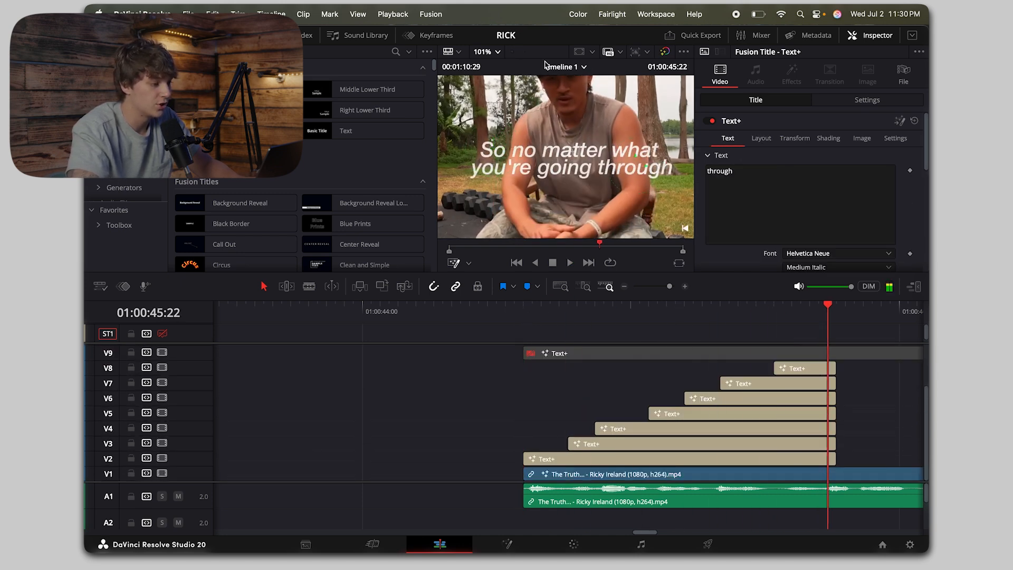
Step: Enable the MAGIC ZOOM effect clip on V10 and preview it from its start
left_click(496, 51)
left_click(499, 66)
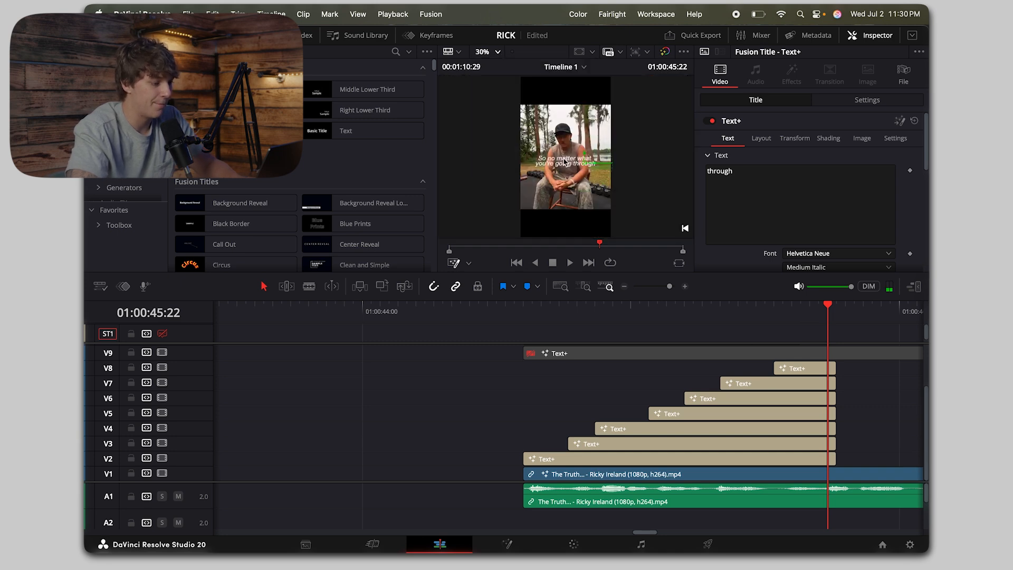
scroll(565, 161, "up", 5)
scroll(690, 441, "up", 3)
left_click(601, 399)
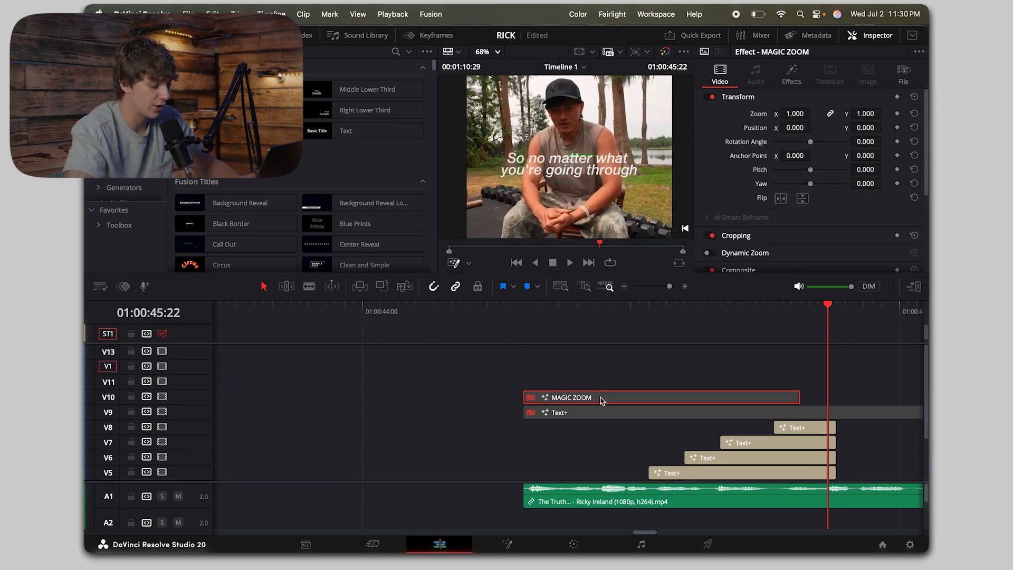
left_click(524, 311)
key("space")
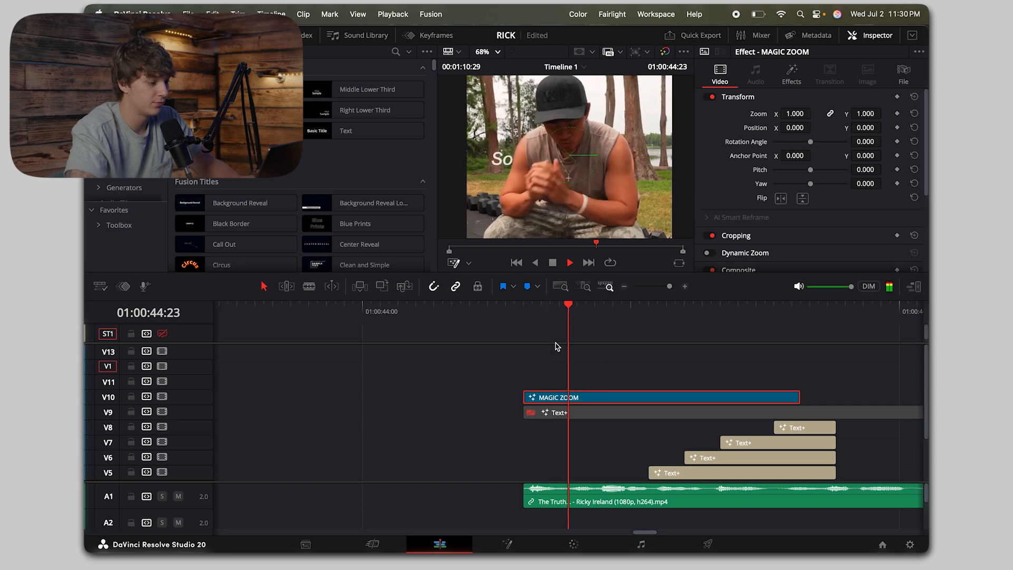
key("space")
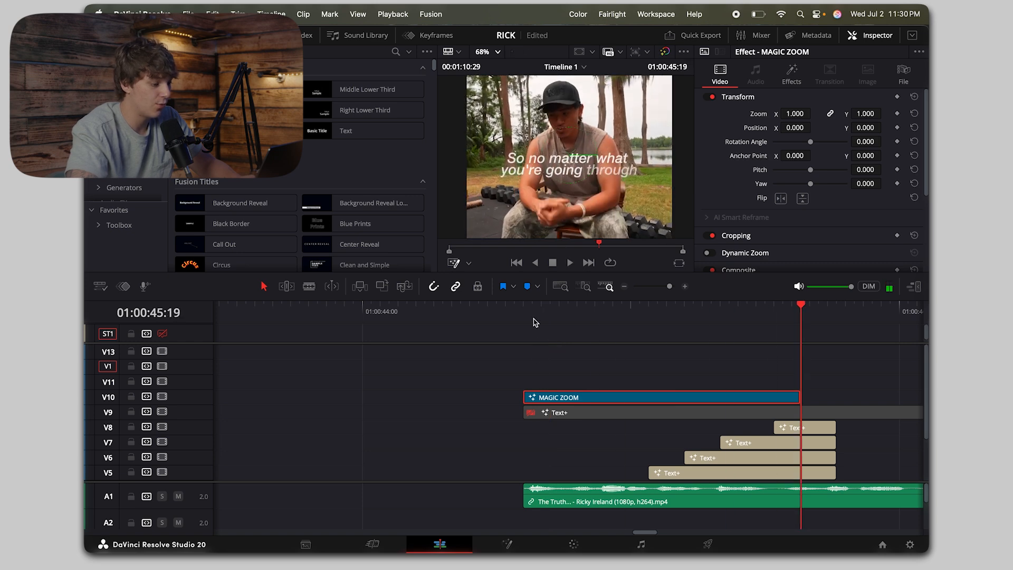
Step: Set the Zoom Scale of the MAGIC ZOOM effect to 0.635, checking it on the clip's first frame
left_click_drag(533, 311, 524, 312)
left_click(792, 74)
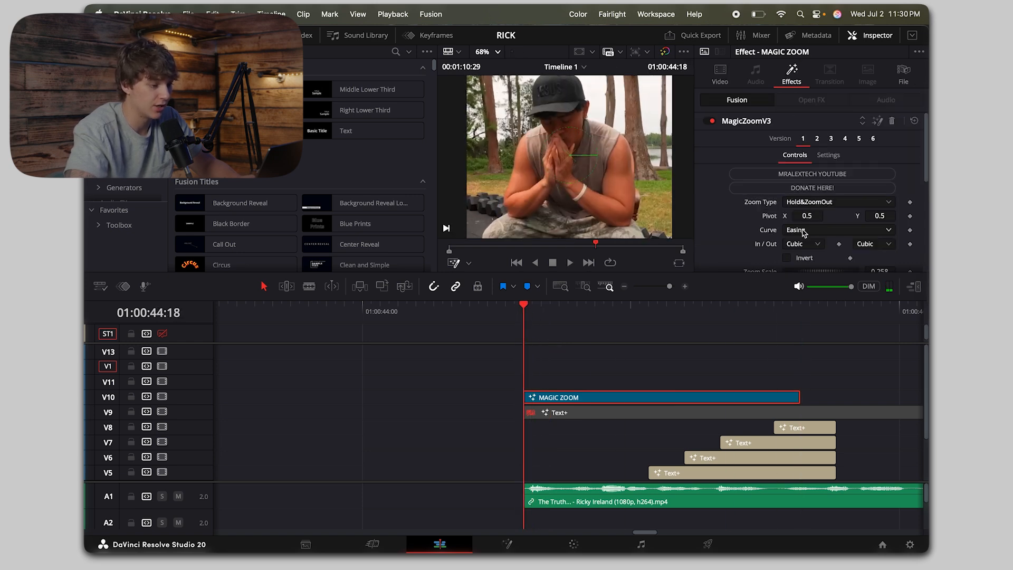
scroll(803, 232, "down", 3)
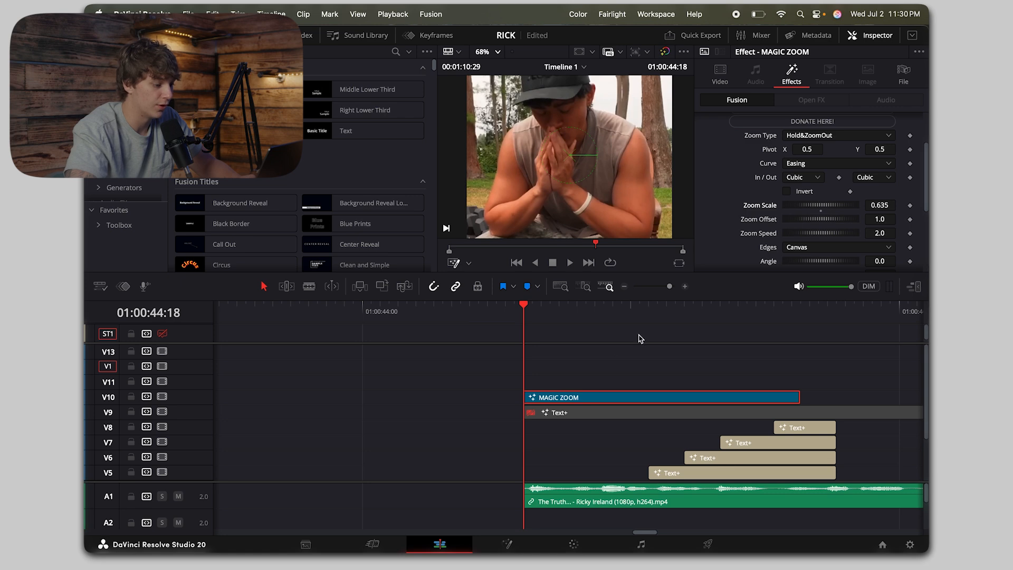
Step: Shorten the MAGIC ZOOM clip on V10 so it ends just before the V8 title starts, and play it back
key("space")
left_click(524, 307)
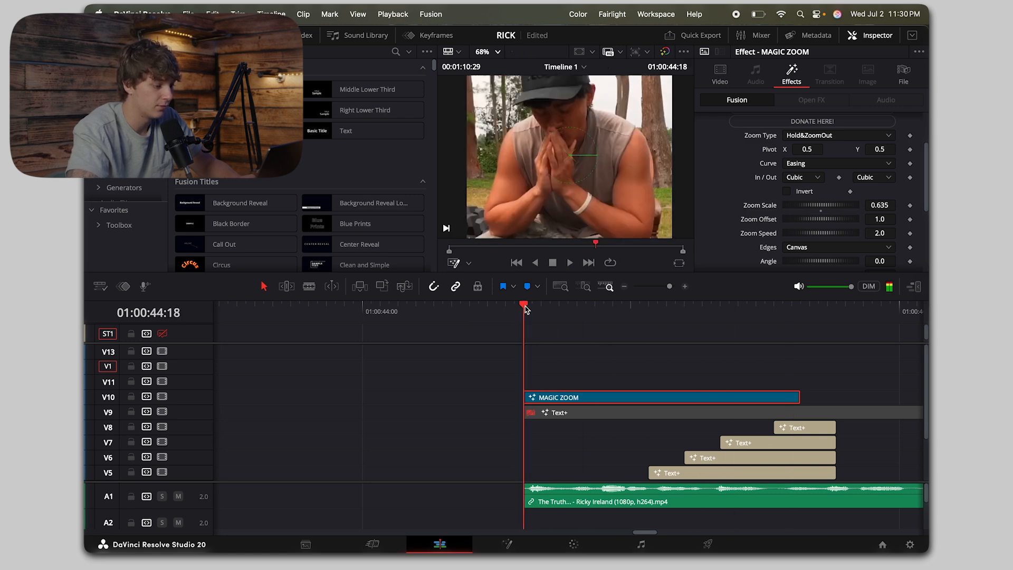
left_click(791, 396)
left_click_drag(803, 400, 763, 399)
key("space")
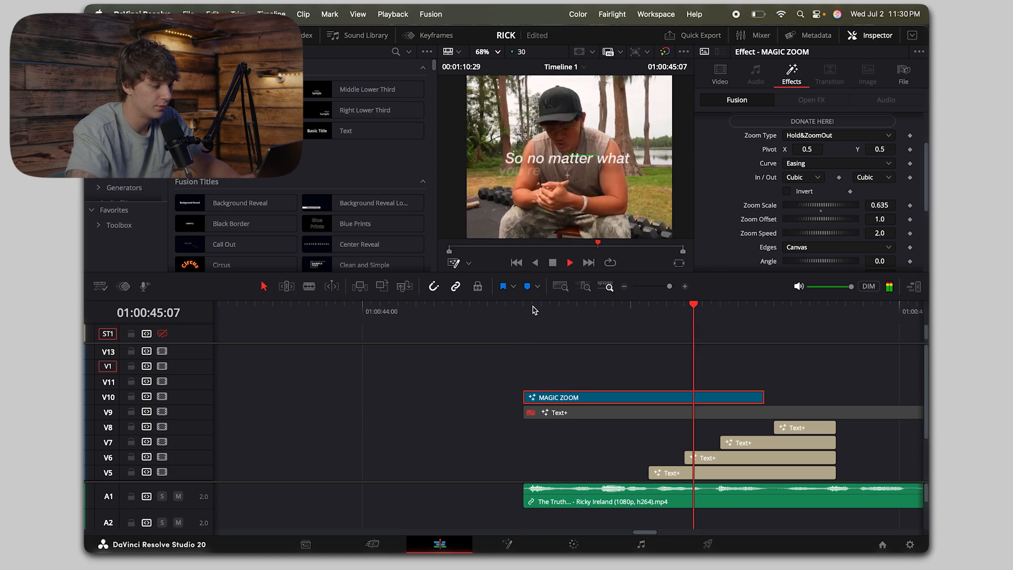
Step: Set the MAGIC ZOOM effect's Zoom Scale to 0.693 and Motion Blur to 4, previewing the zoom from its start
left_click(533, 308)
key("space")
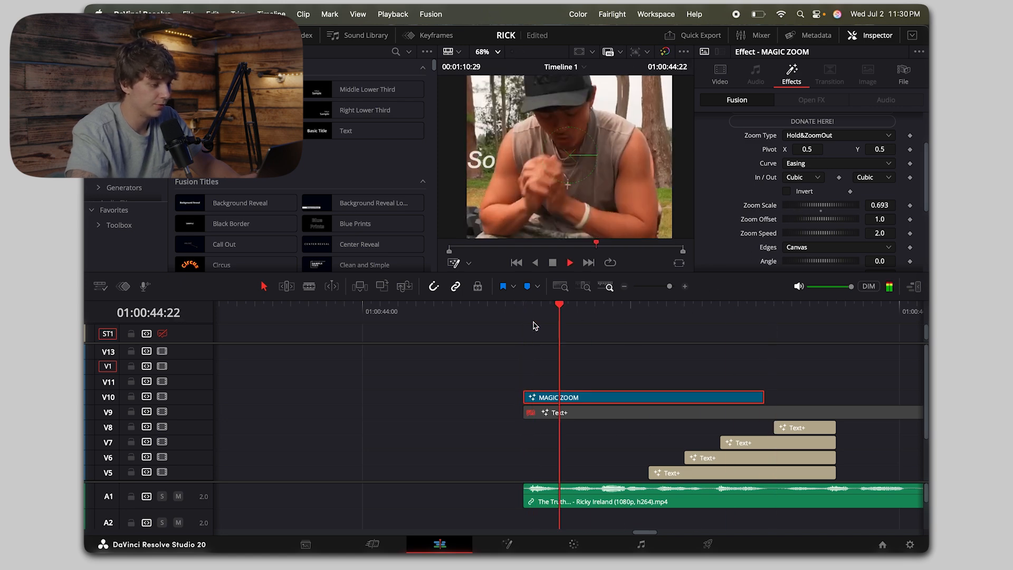
scroll(839, 234, "down", 2)
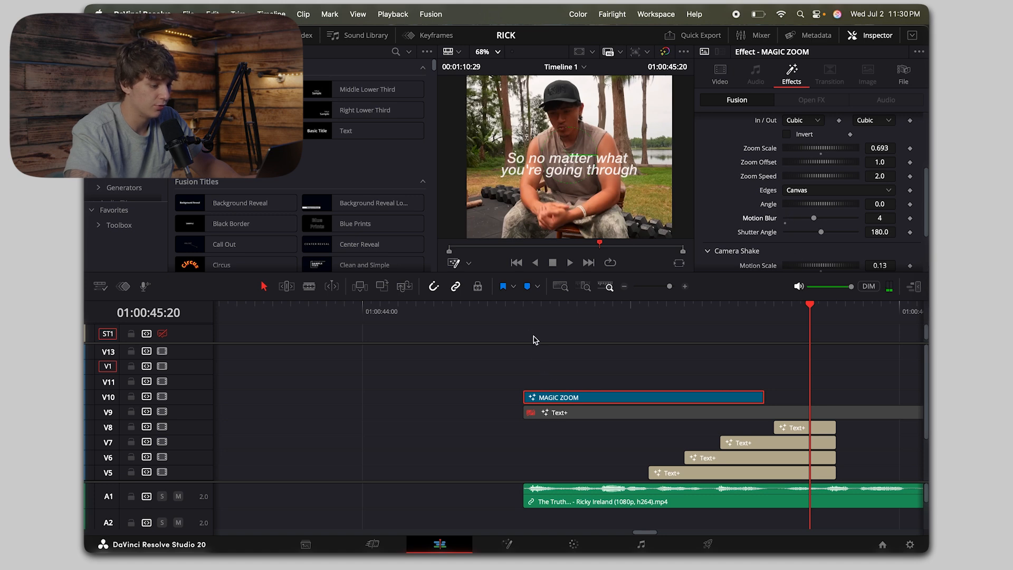
left_click(527, 312)
key("space")
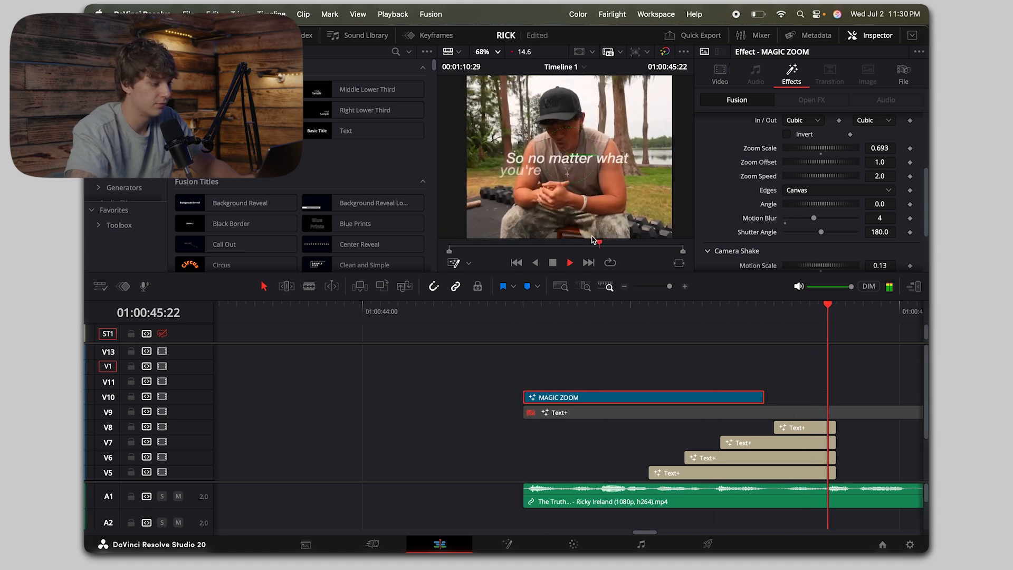
Step: Duplicate the "So" title on V2 right after the first title group, ending it at the first V1 clip's end
left_click(767, 308)
left_click(625, 287)
scroll(735, 416, "down", 3)
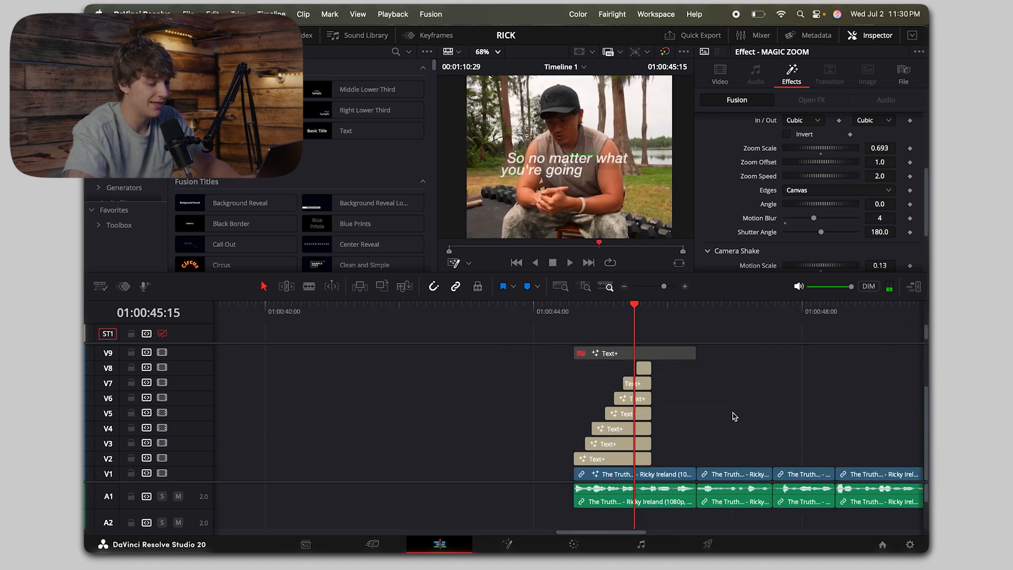
left_click(633, 458)
key("Down")
key("Down")
key("Down")
left_click_drag(621, 458, 697, 462)
Step: Replace the duplicated V2 title's text with "Weather its a..." and check it in the viewer
left_click(676, 459)
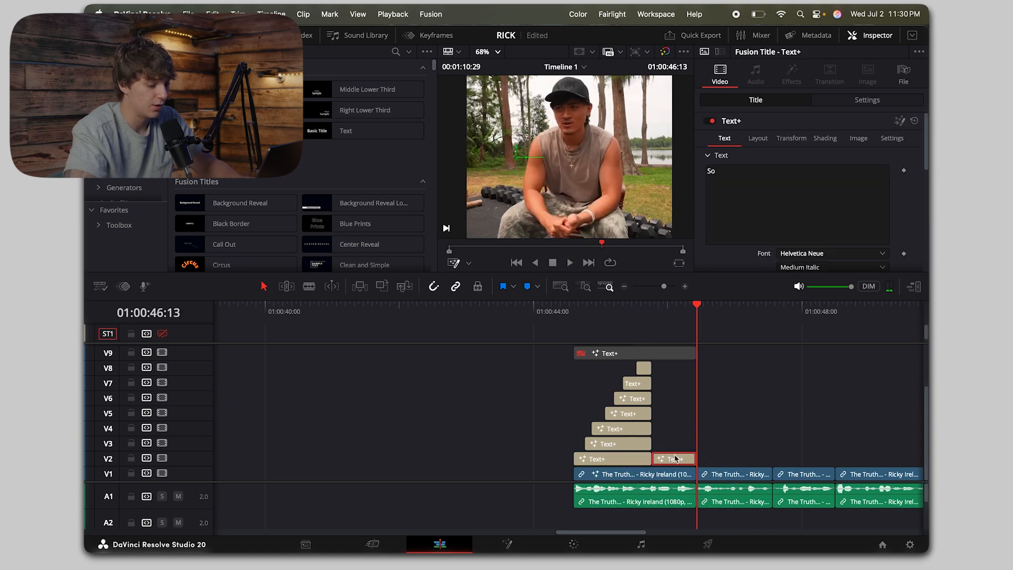
left_click(820, 187)
key("super+a")
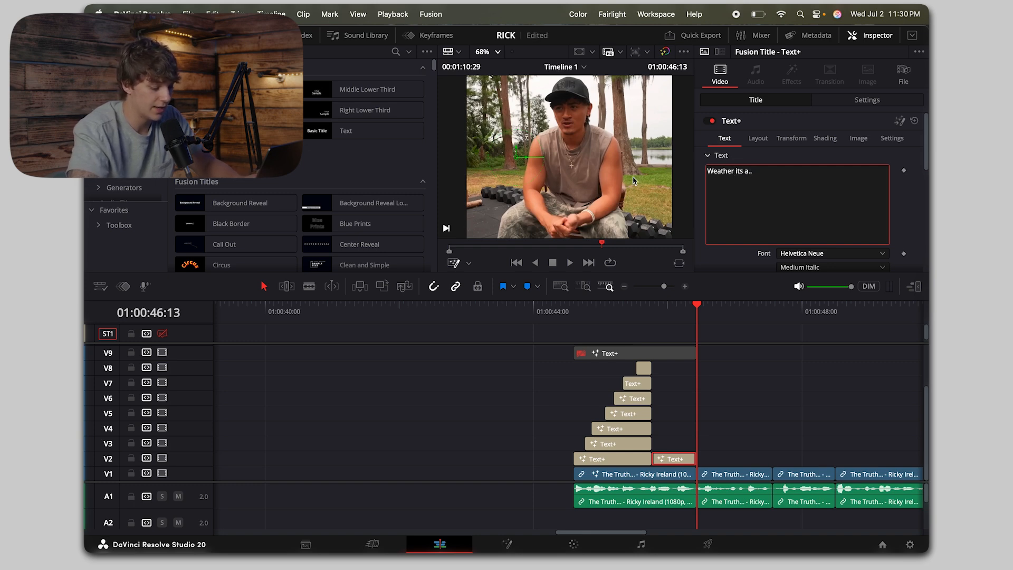
left_click(656, 326)
left_click(685, 286)
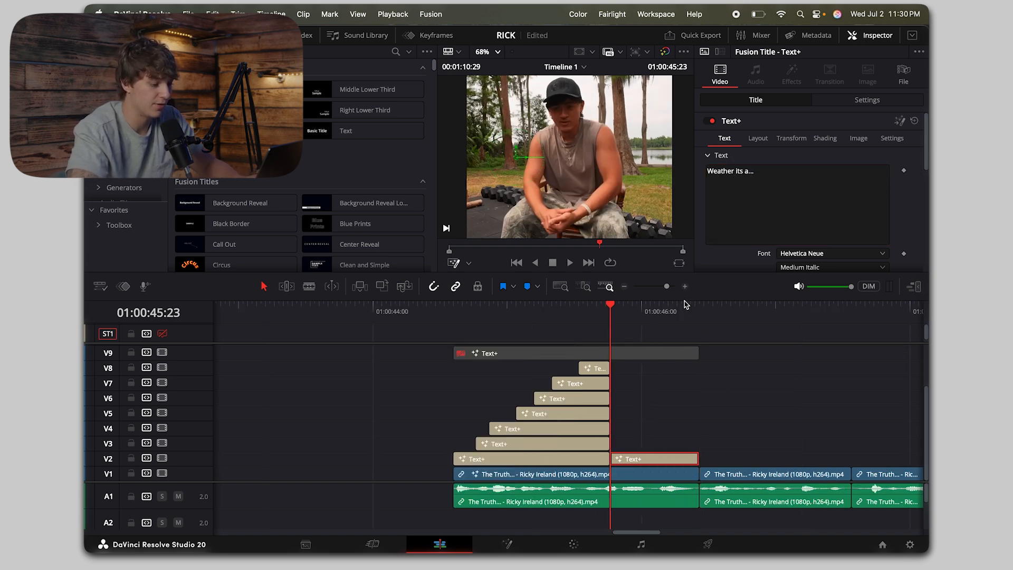
key("Right")
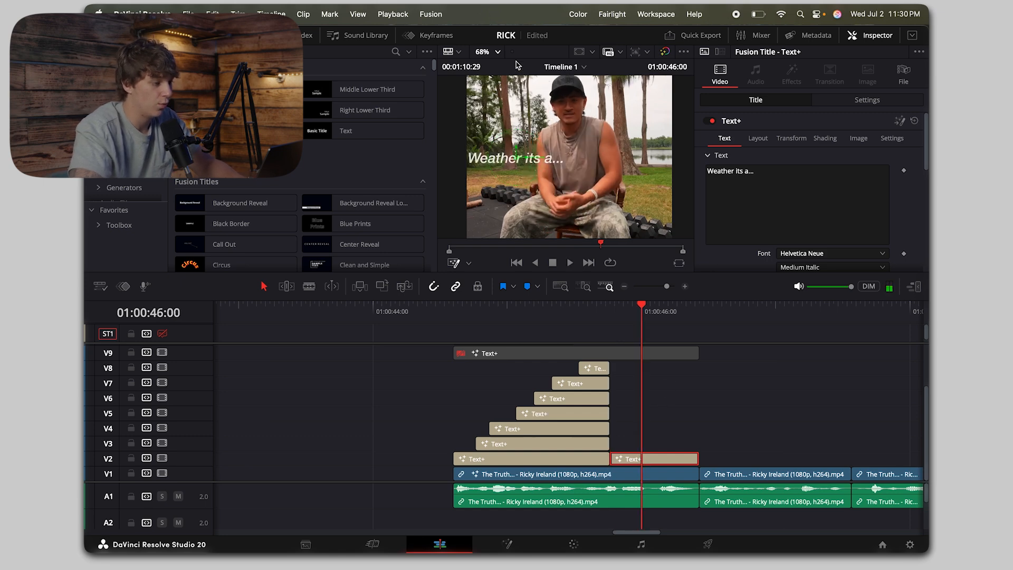
Step: Set the "Weather its a..." title's Center Y to 0.484, comparing its height with the preceding two-line title
left_click(490, 51)
left_click(493, 75)
left_click(757, 138)
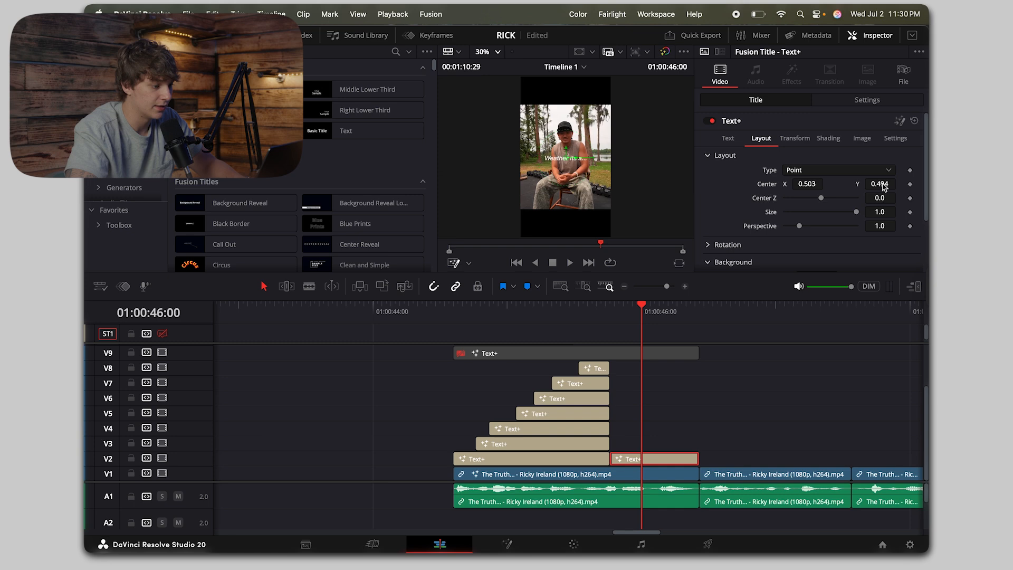
left_click_drag(883, 183, 881, 180)
left_click(597, 318)
key("space")
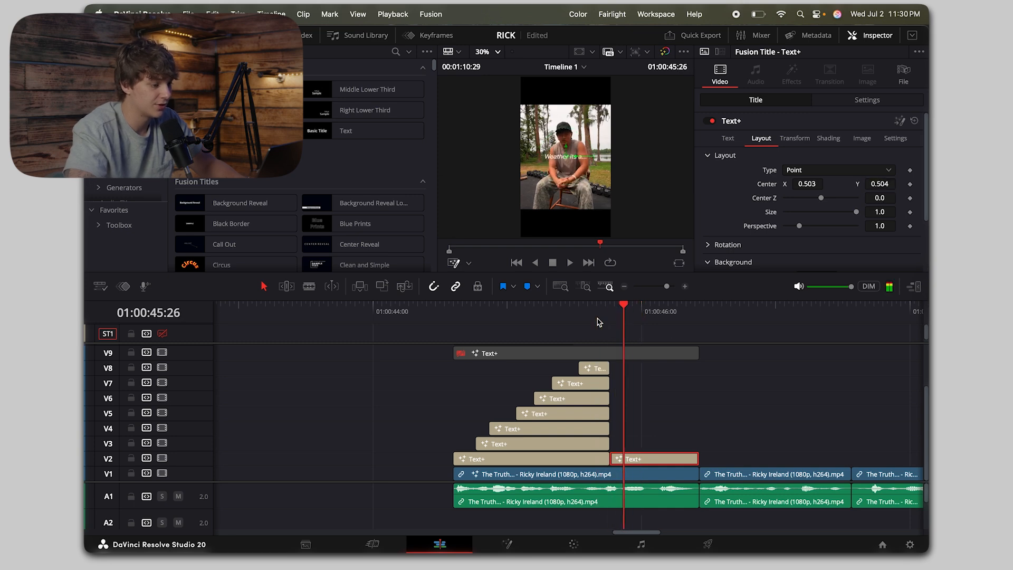
double_click(879, 184)
type("0.5")
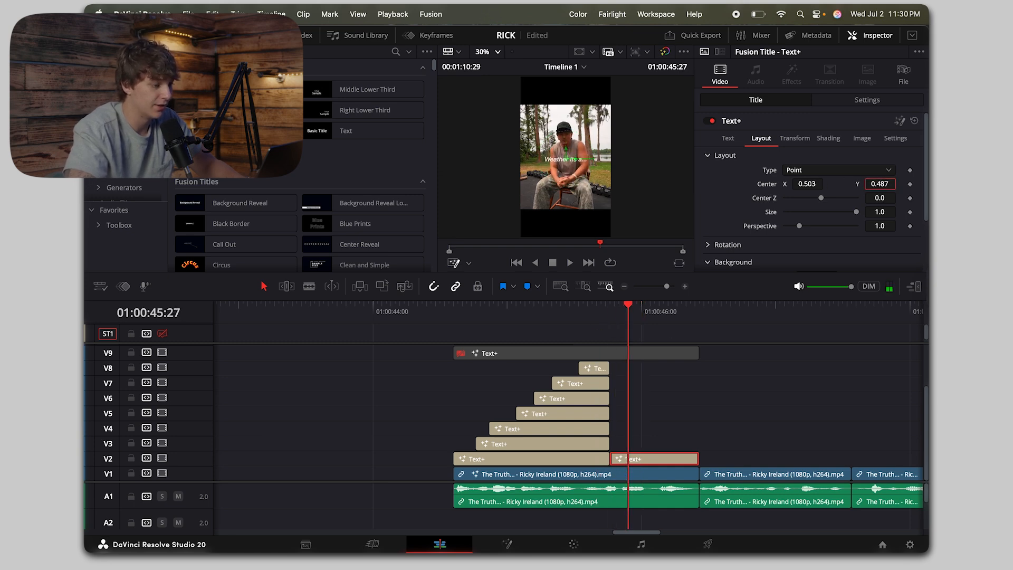
key("Left")
key("Left")
key("Left")
key("Left")
key("Left")
key("Left")
key("Left")
key("Left")
key("Right")
key("Right")
key("Right")
key("Right")
key("Right")
key("Right")
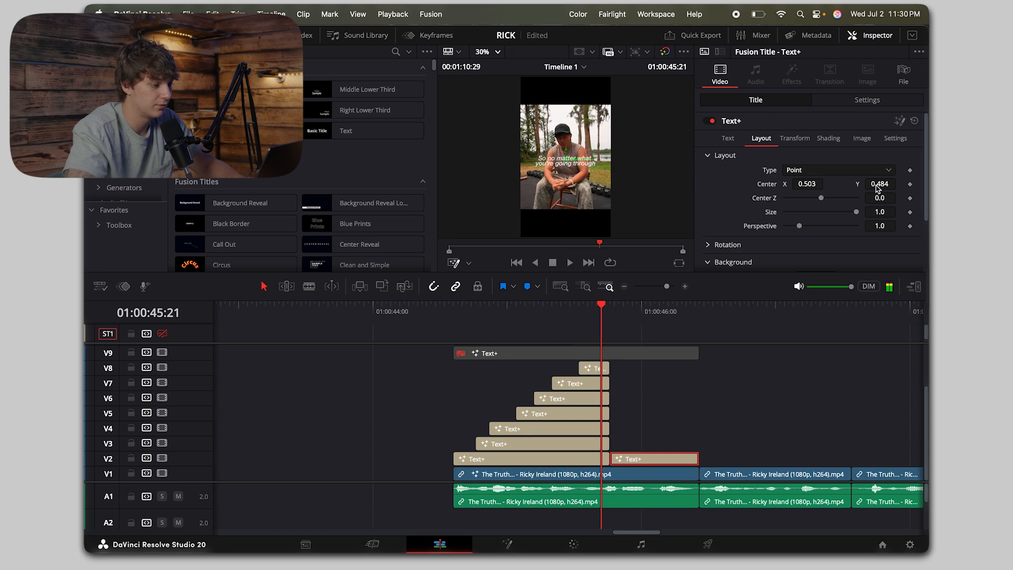
Step: Duplicate the "Weather its a..." title onto V3, V4 and V5, and disable the V4 and V5 copies
left_click(685, 287)
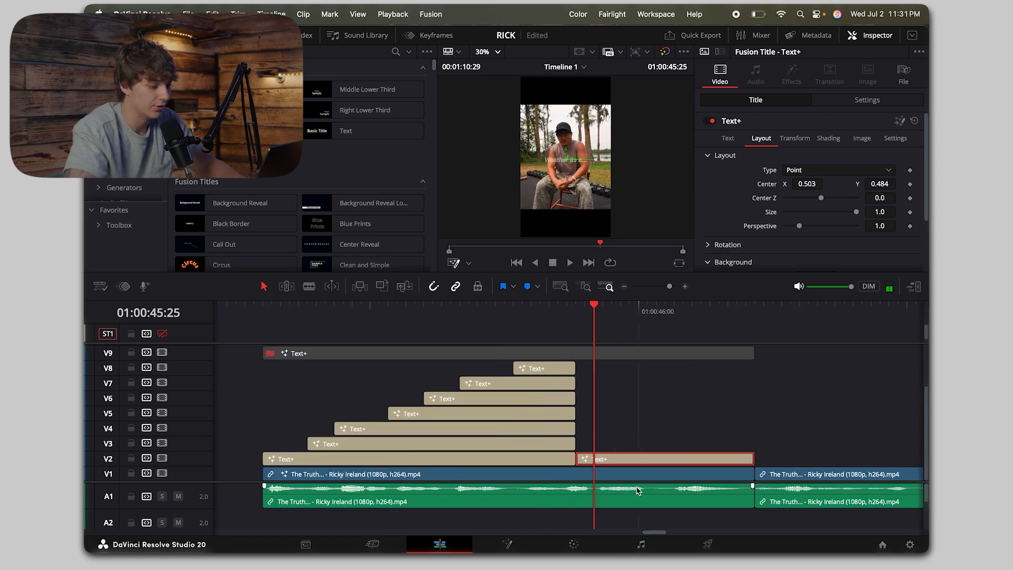
left_click_drag(634, 464, 634, 413)
key("d")
left_click(620, 430)
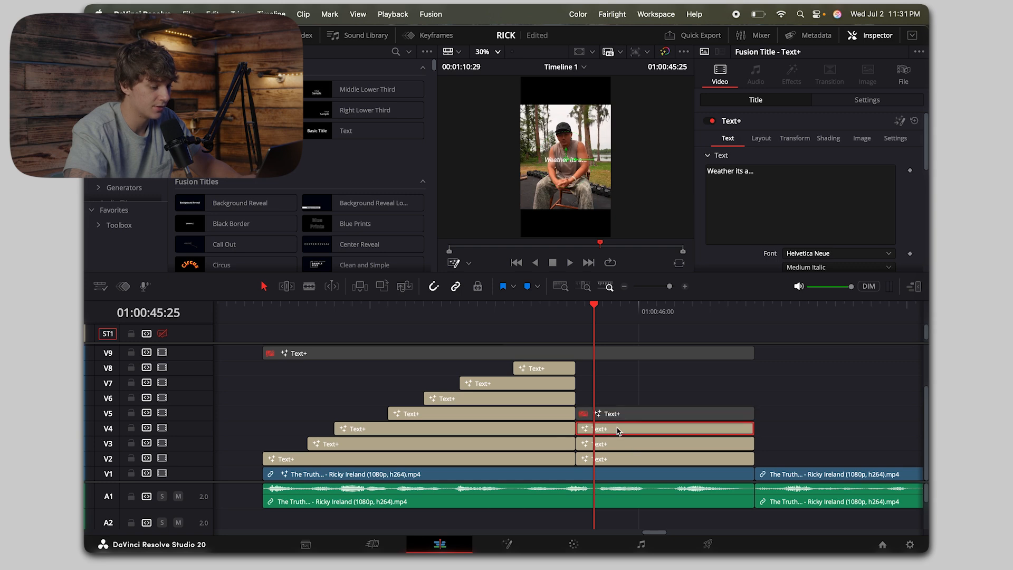
key("d")
Step: Change the V3 copy's text to "weather" and set its Center X to 0.402 to overlay the reference word
left_click(628, 440)
left_click(795, 183)
key("super+a")
type("we")
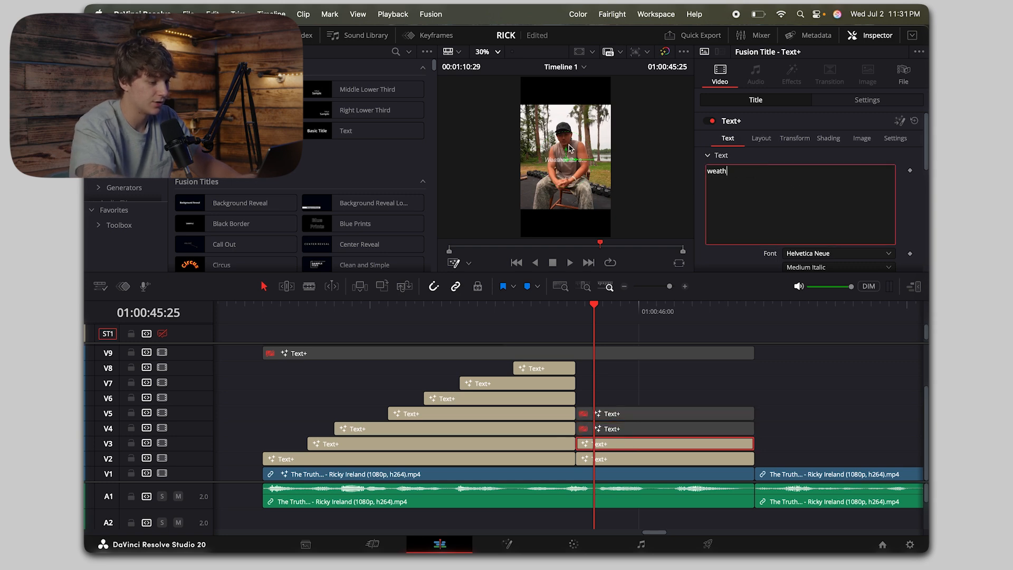
scroll(643, 151, "up", 5)
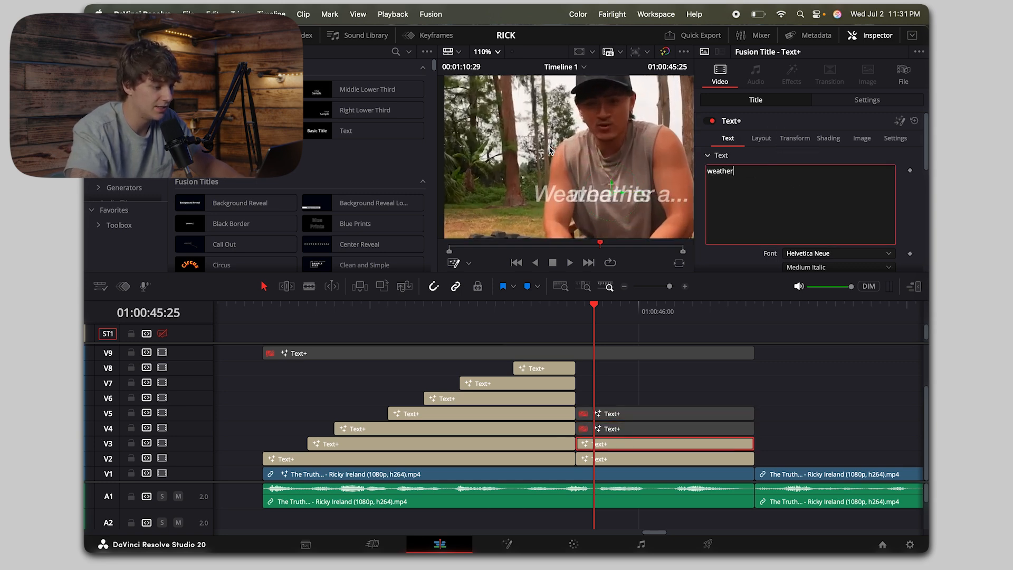
left_click(762, 139)
left_click_drag(818, 187, 766, 187)
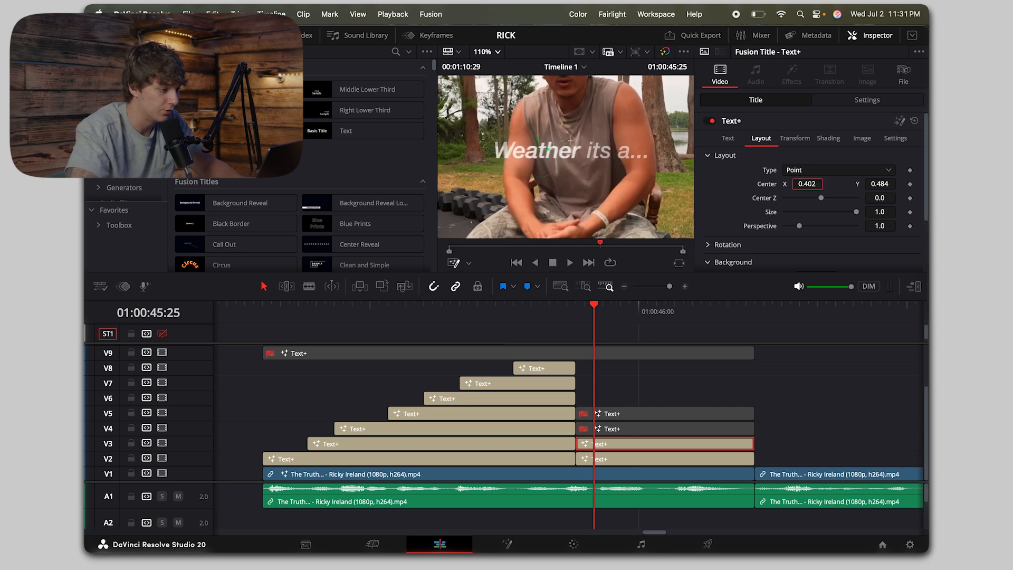
Step: Capitalize the V3 title to "Weather" and set its Center X to 0.399 to line it up with the reference
left_click(728, 138)
left_click(713, 176)
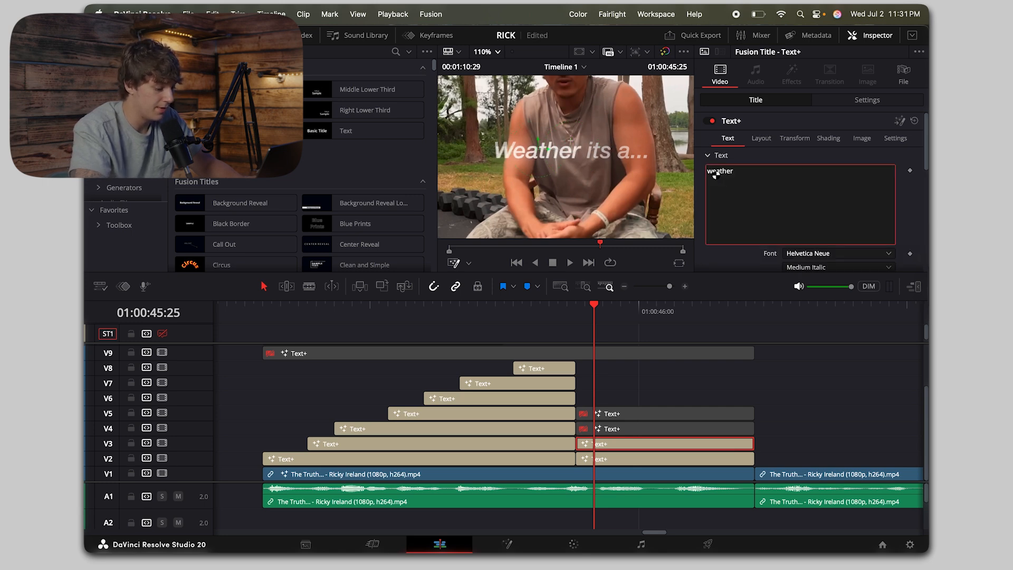
key("BackSpace")
type("W")
left_click(762, 138)
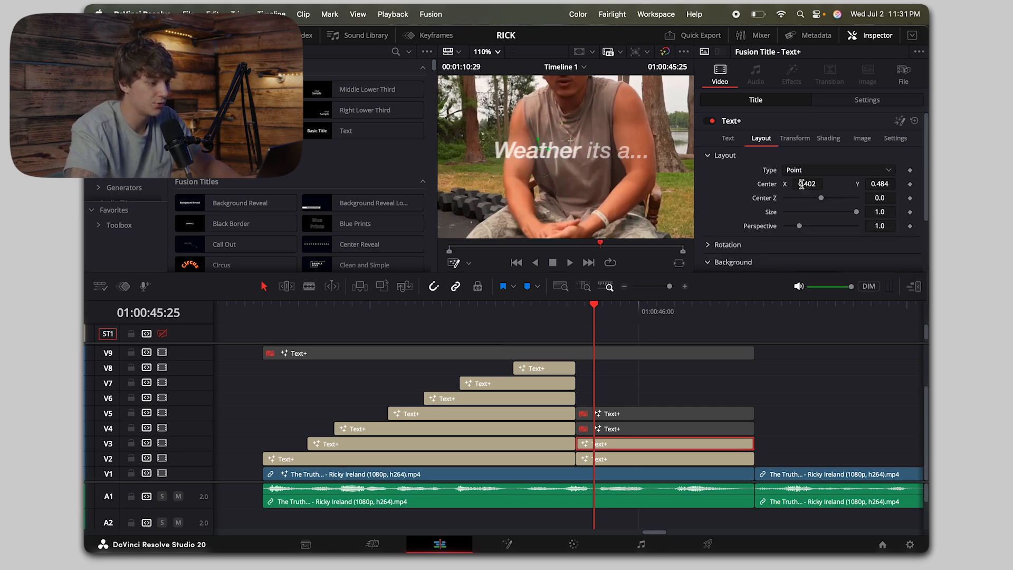
left_click(648, 314)
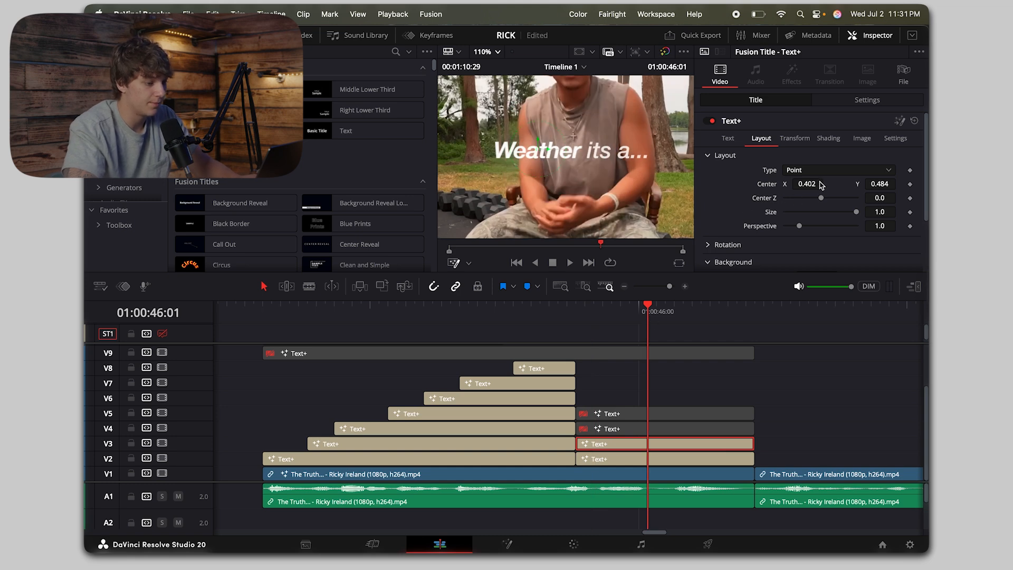
left_click_drag(822, 185, 811, 185)
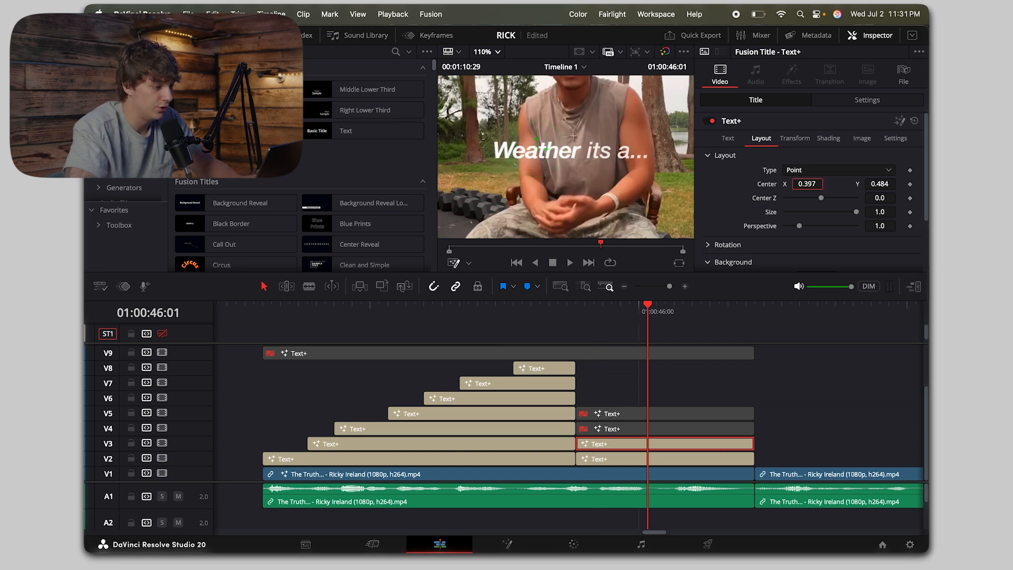
Step: Enable the V4 copy, change its text to "its" and set its Center X to 0.587 over the reference word
left_click(665, 435)
key("d")
left_click_drag(789, 184, 572, 134)
type("it")
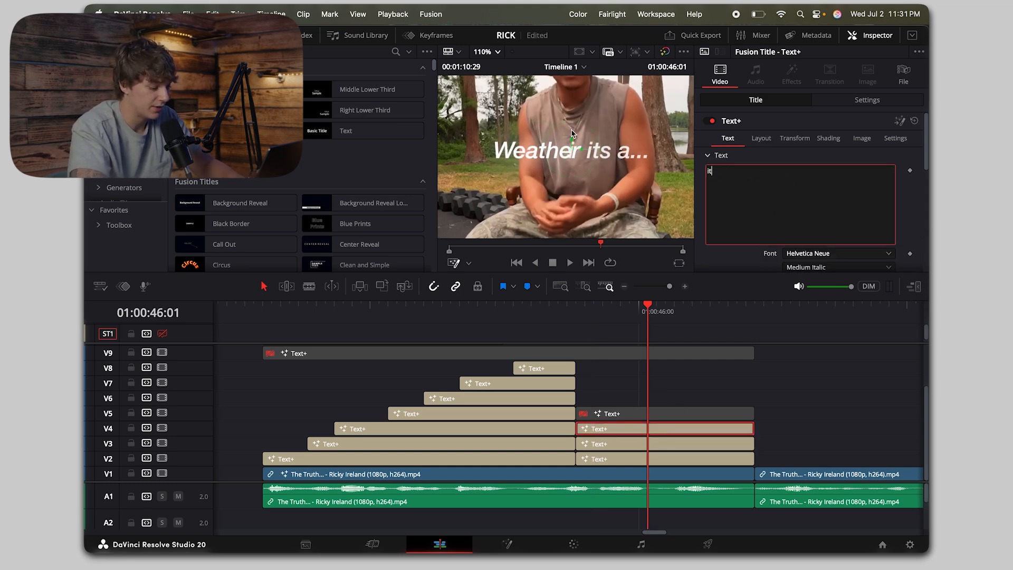
type("s")
left_click(762, 138)
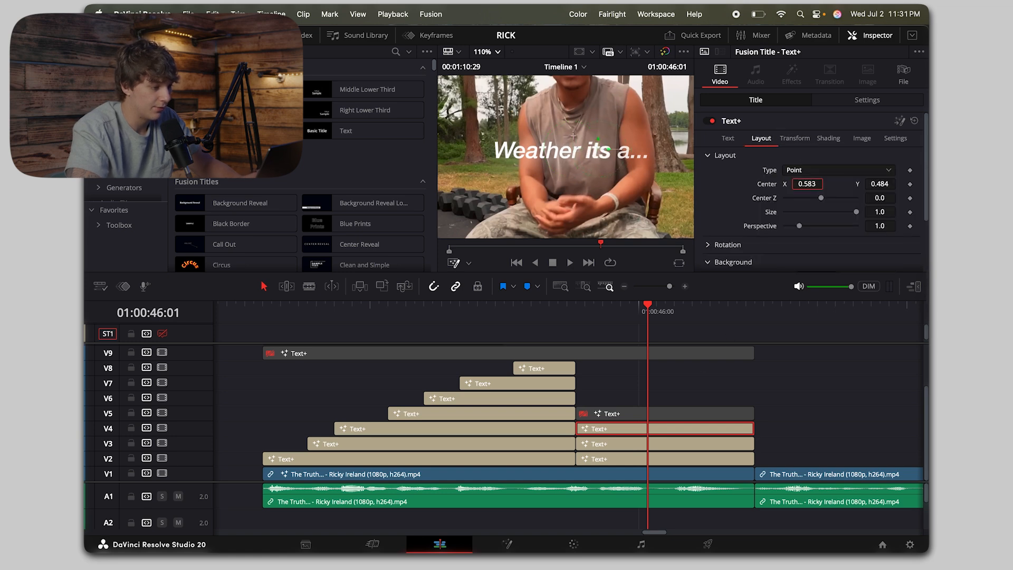
Step: Enable the V5 copy, change its text to "a..." and set its Center X to 0.691 over the reference
left_click(627, 417)
key("d")
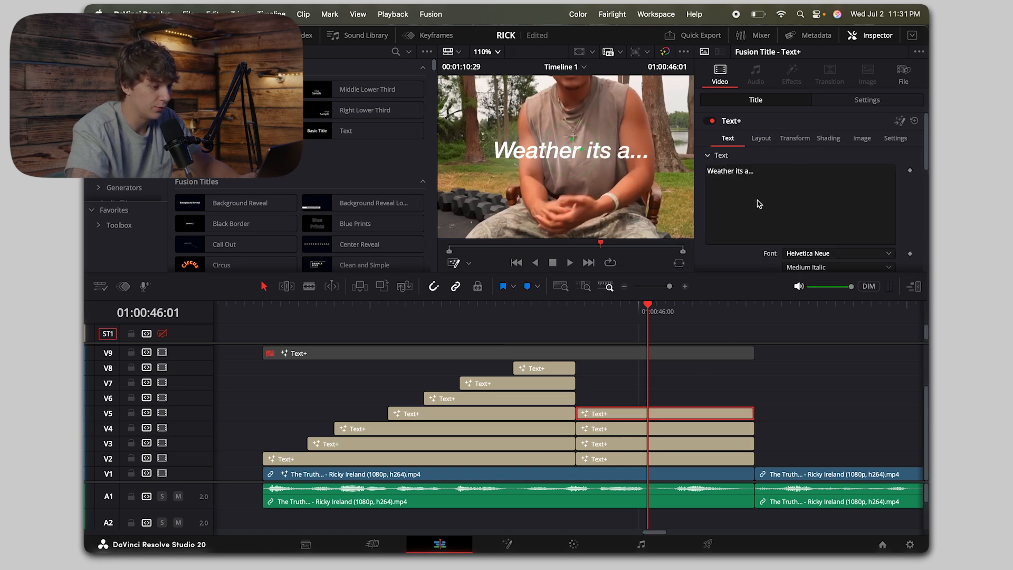
left_click_drag(789, 184, 577, 133)
type("a")
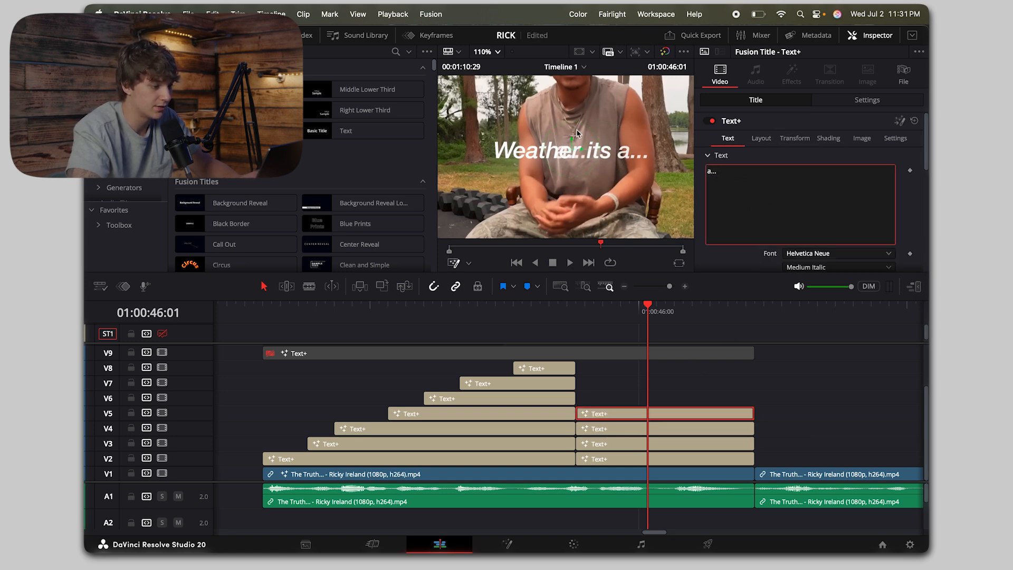
left_click(762, 138)
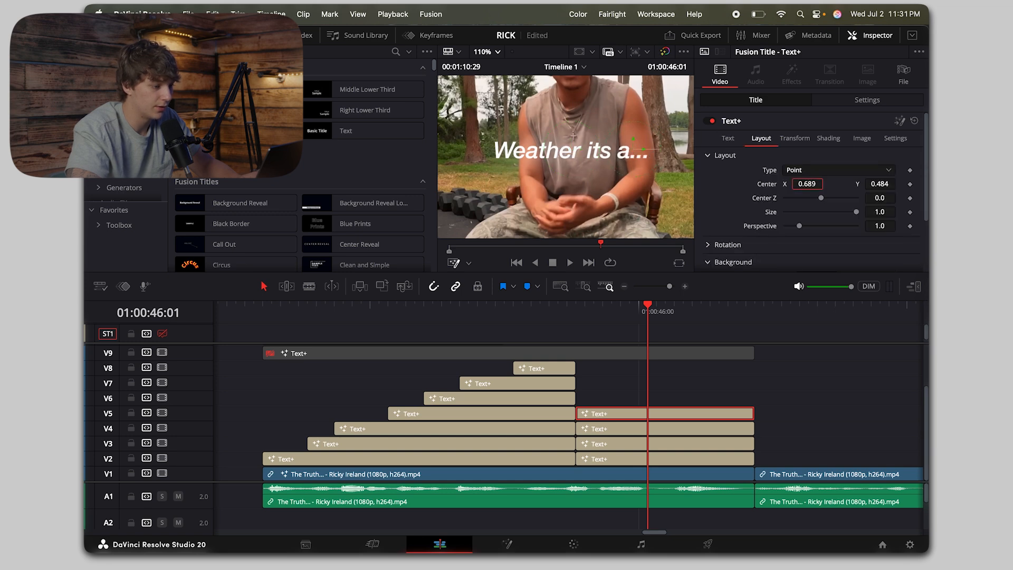
Step: Disable the full "Weather its a..." reference title on V2 and go to the start of the new titles
left_click(629, 453)
key("d")
left_click(579, 312)
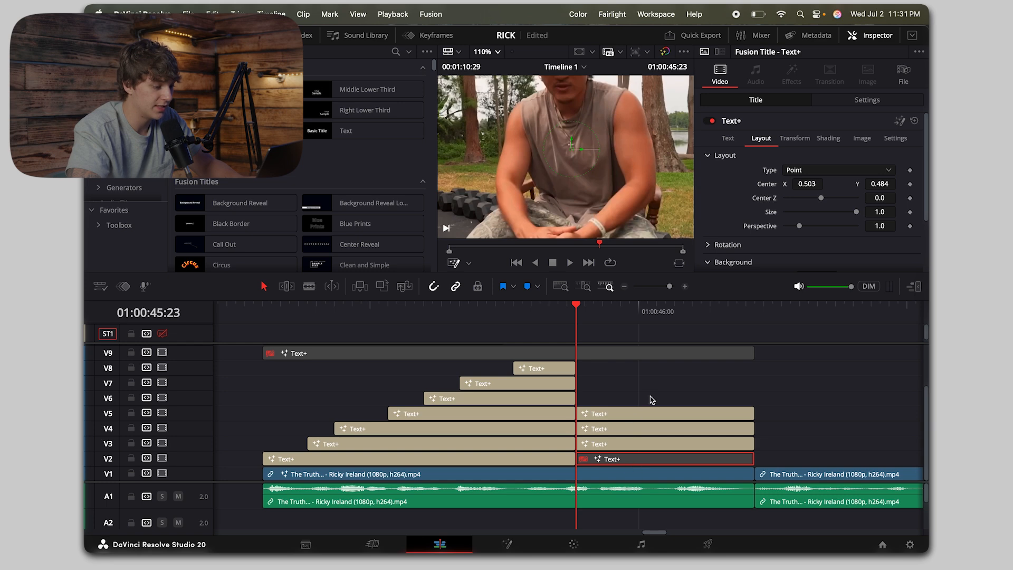
Step: Trim the start of the "its" title on V4 to its spoken cue just before 01:00:46:00
key("Right")
key("Right")
key("Right")
key("Right")
left_click(644, 429)
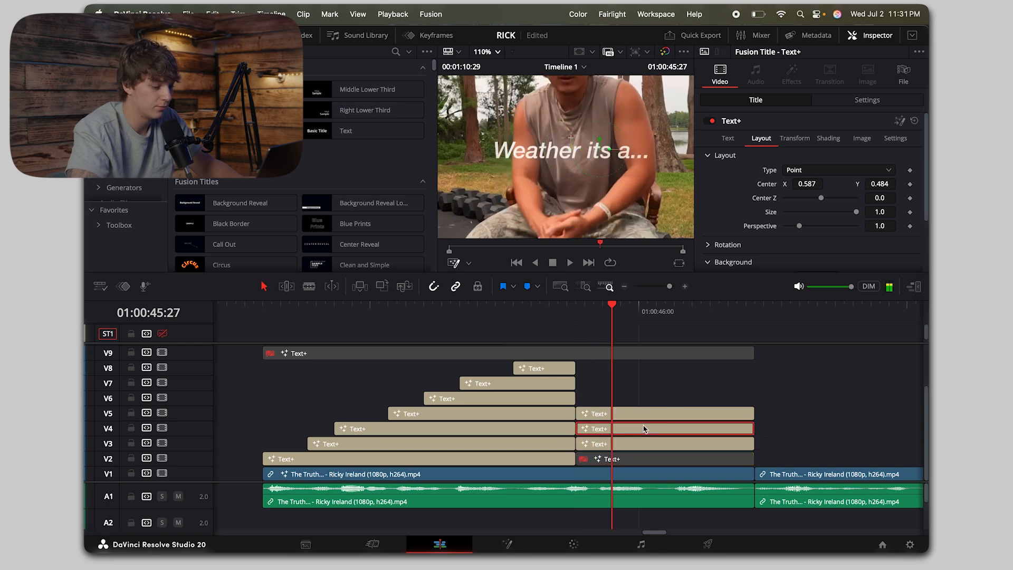
Step: Trim the start of the "a..." title on V5 to 01:00:46:04 and give the V4 and V5 titles short fade-ins
key("Right")
key("Right")
key("shift+[")
key("Right")
key("Right")
key("Right")
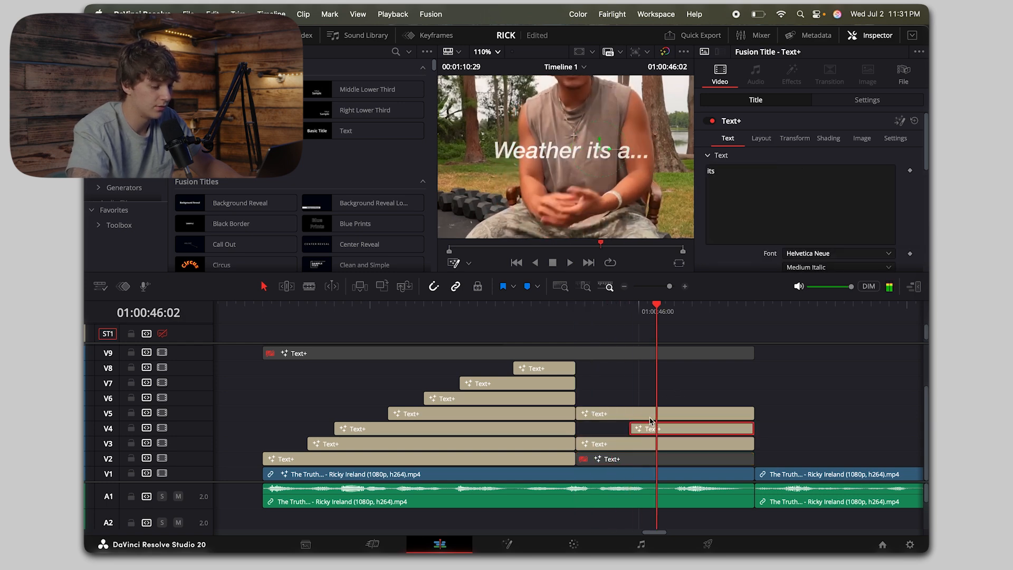
left_click(658, 414)
key("Right")
key("Right")
key("shift+[")
scroll(656, 415, "up", 3)
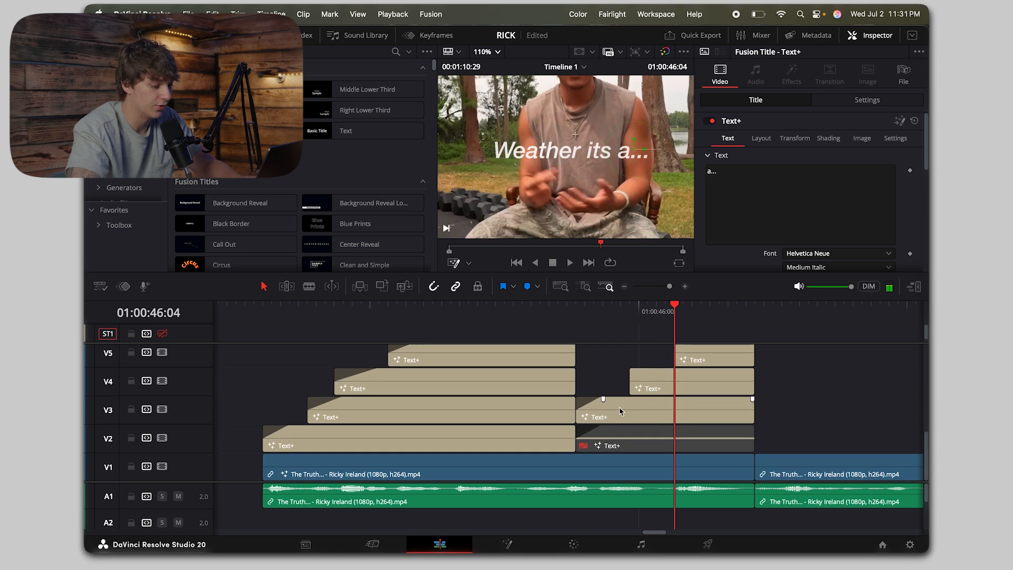
scroll(660, 373, "down", 3)
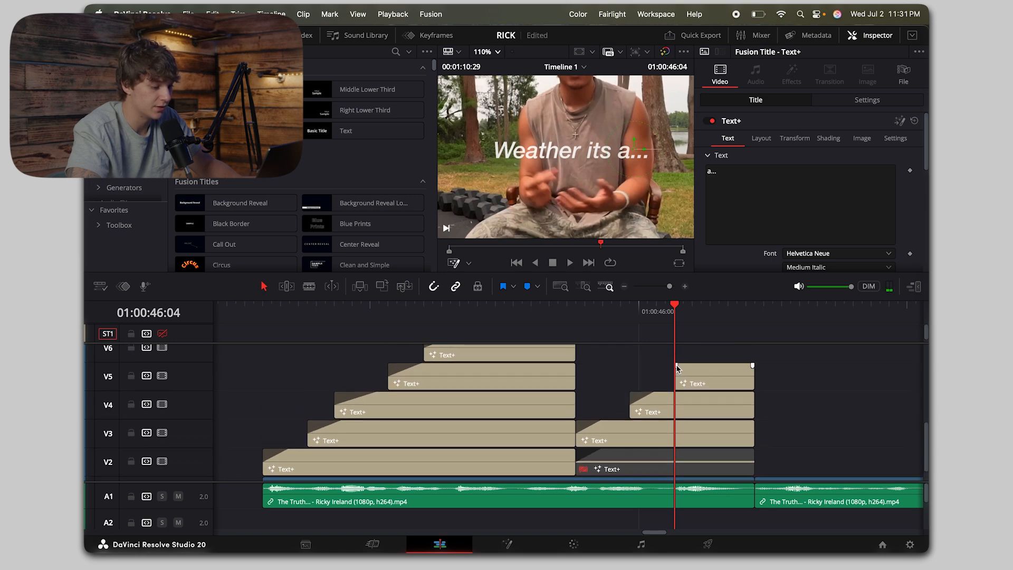
Step: Play from the end of the first title group through the "Weather its a..." words to check their timing
left_click(560, 311)
key("space")
key("space")
left_click(541, 312)
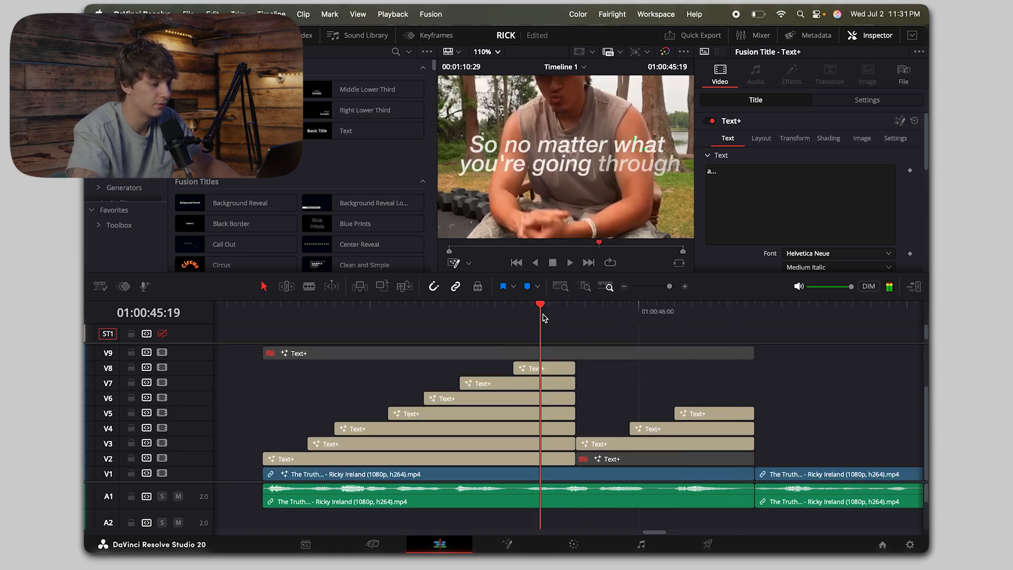
key("space")
key("space")
Step: Fit the viewer to the full frame and play the new title group from its start
key("super+minus")
key("super+minus")
left_click(485, 52)
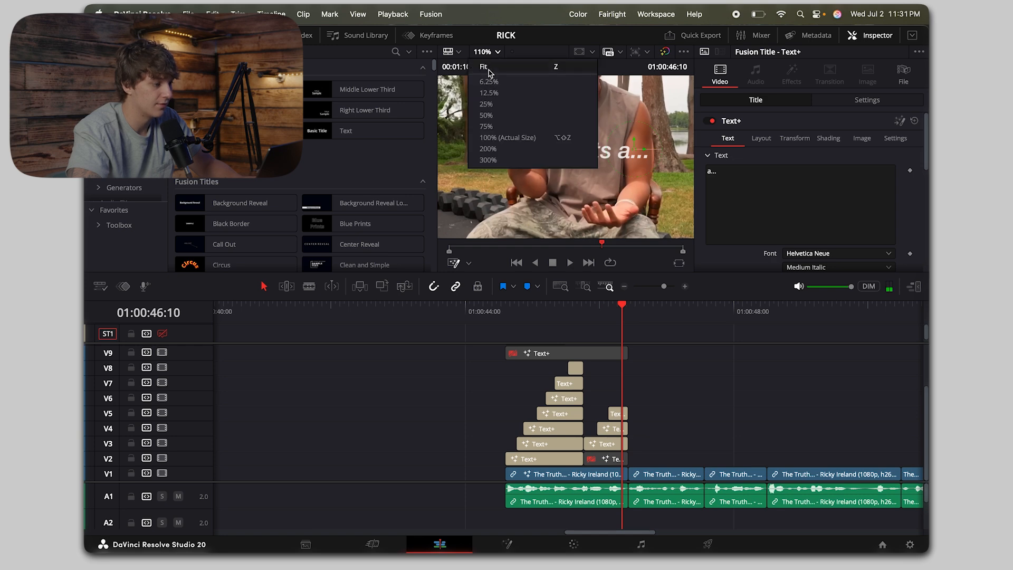
left_click(486, 68)
left_click(508, 320)
key("space")
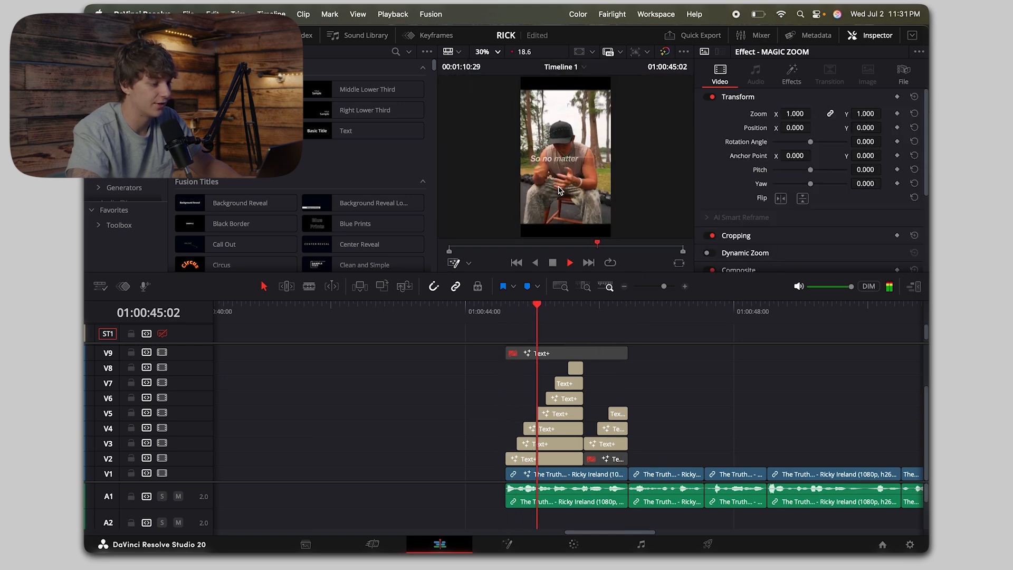
key("space")
Step: Extend the adjustment clip on V13 over the copied clips to just before 01:00:50:00 and disable it
scroll(635, 367, "up", 3)
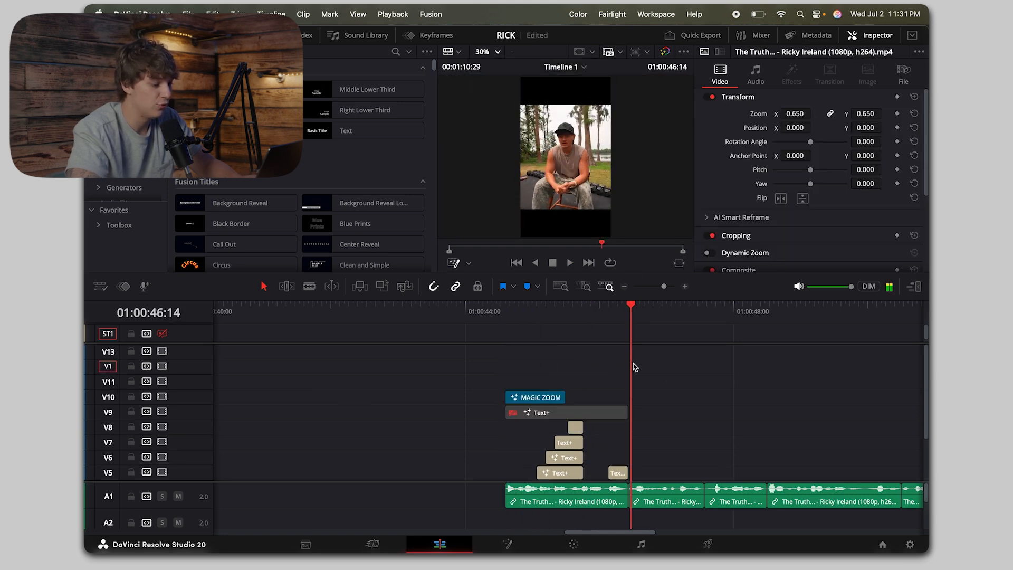
left_click(625, 286)
left_click(625, 287)
left_click(535, 310)
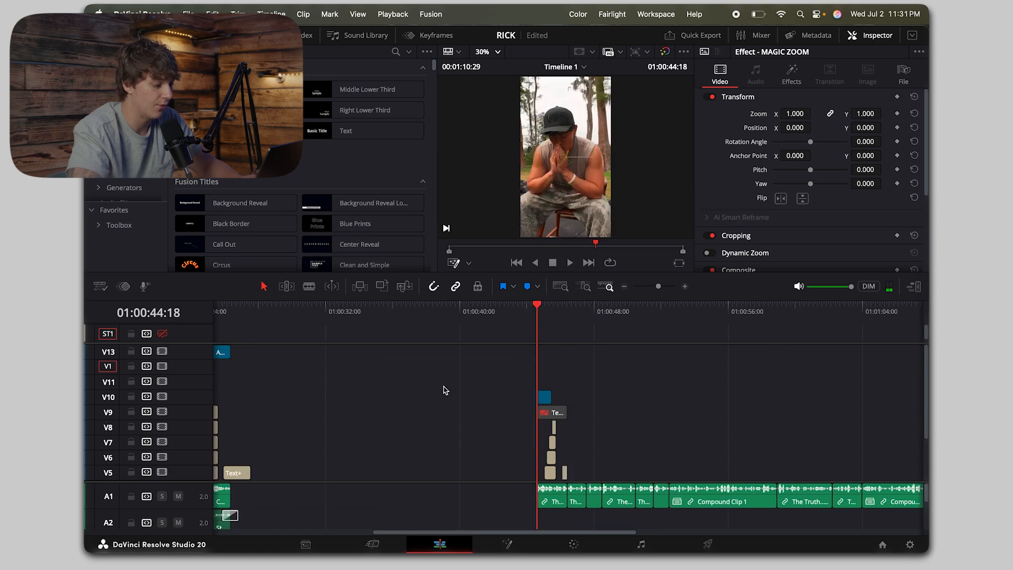
scroll(311, 360, "left", 8)
scroll(451, 374, "right", 4)
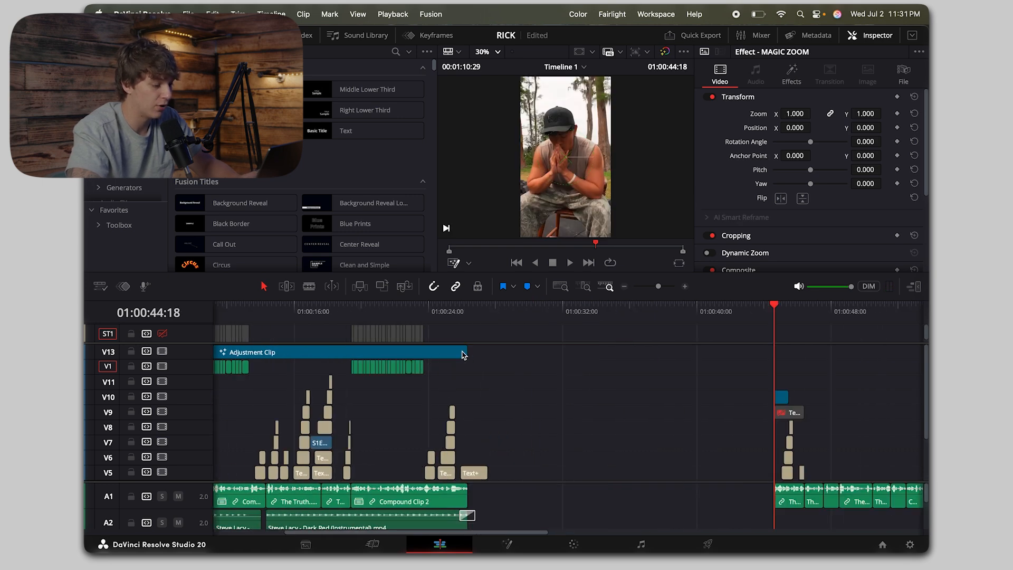
left_click_drag(463, 355, 862, 352)
key("d")
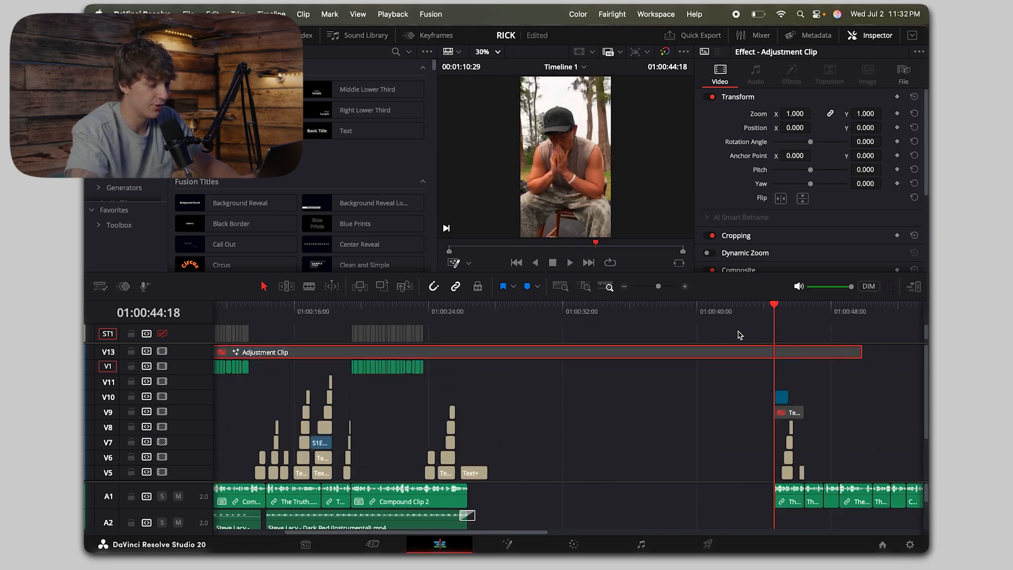
Step: Compare frames at 01:00:47:17 and 01:00:44:18, re-enable the V13 adjustment clip, and play the opening titles with it
left_click(686, 287)
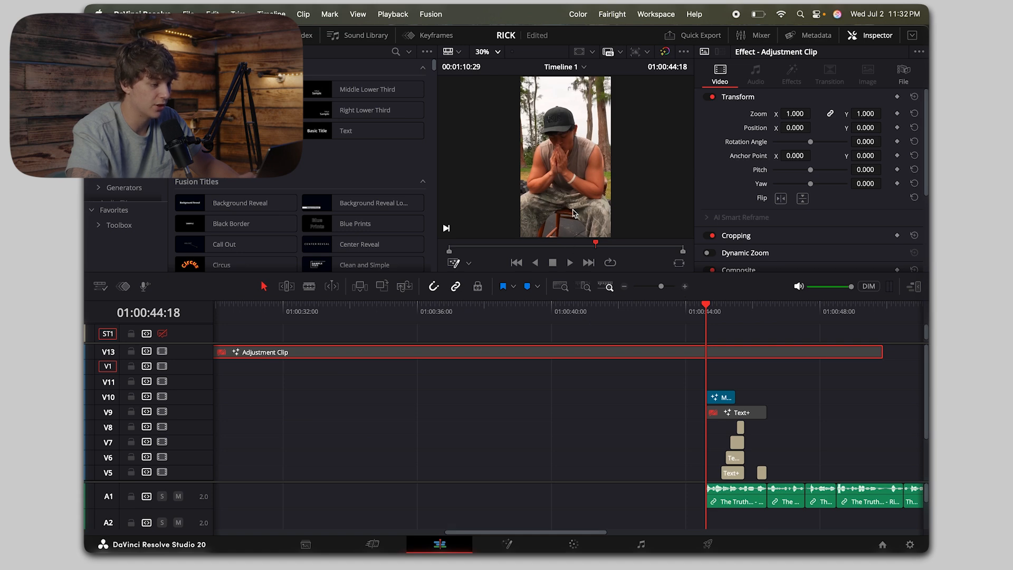
left_click(805, 306)
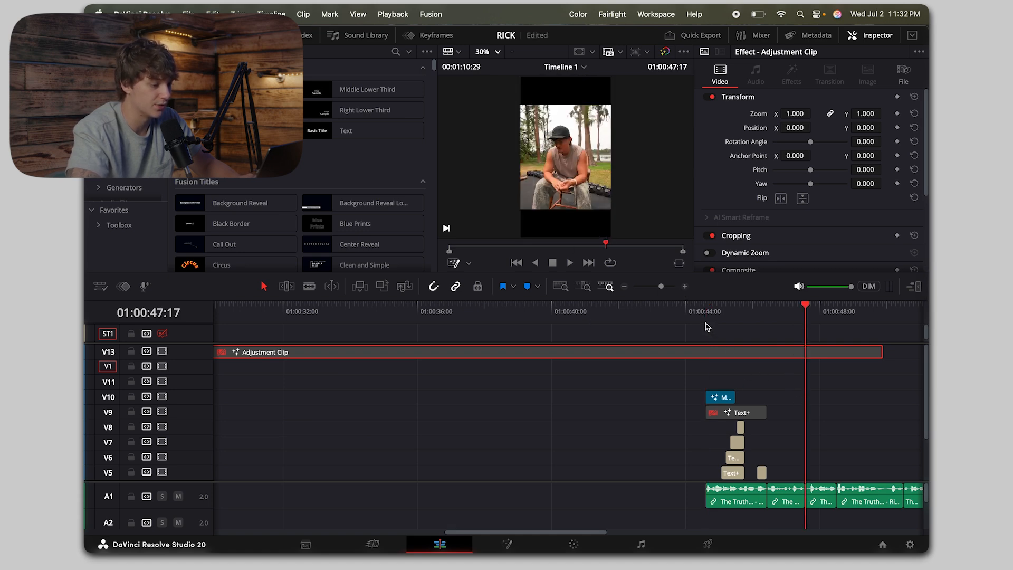
left_click(707, 327)
key("d")
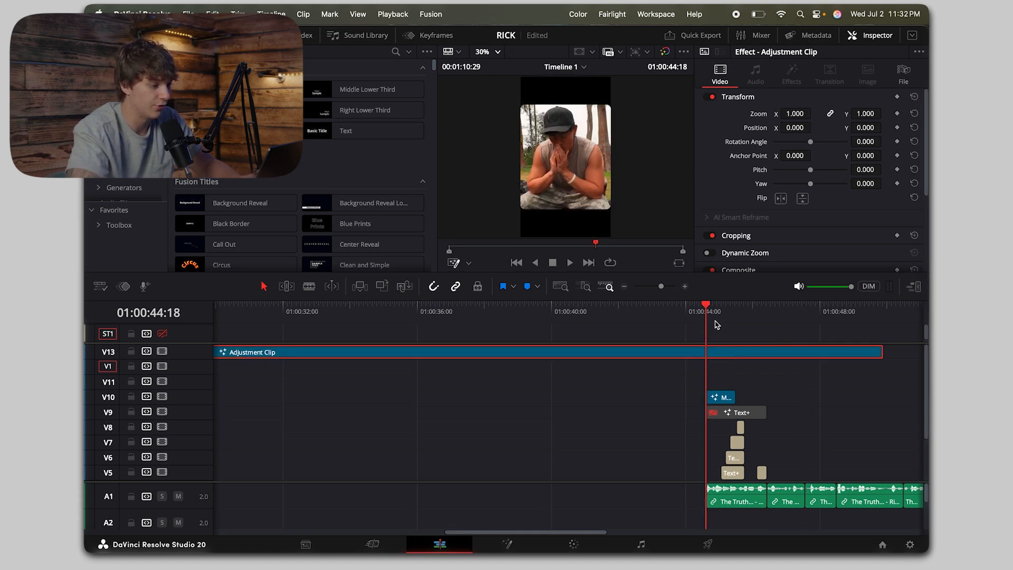
left_click(685, 286)
key("space")
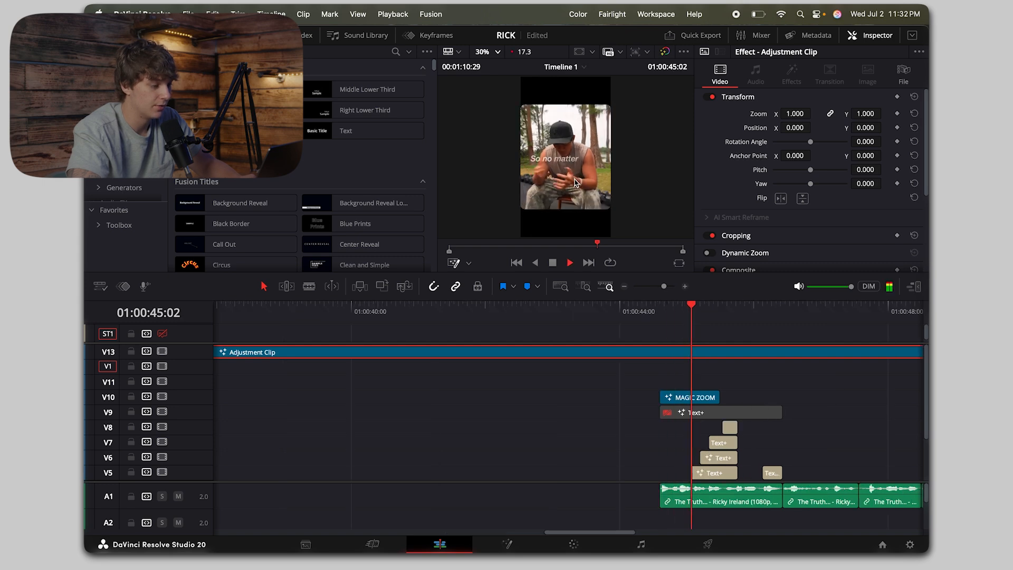
key("space")
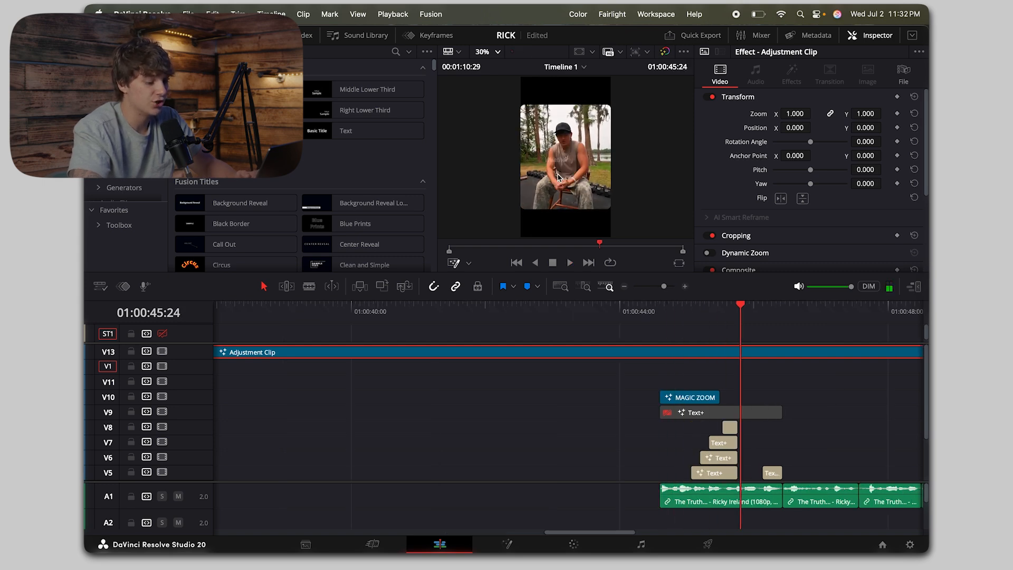
Step: Play on into the clip after the "Weather its a..." titles, then return just past its start to find the next word's cue
scroll(766, 404, "down", 4)
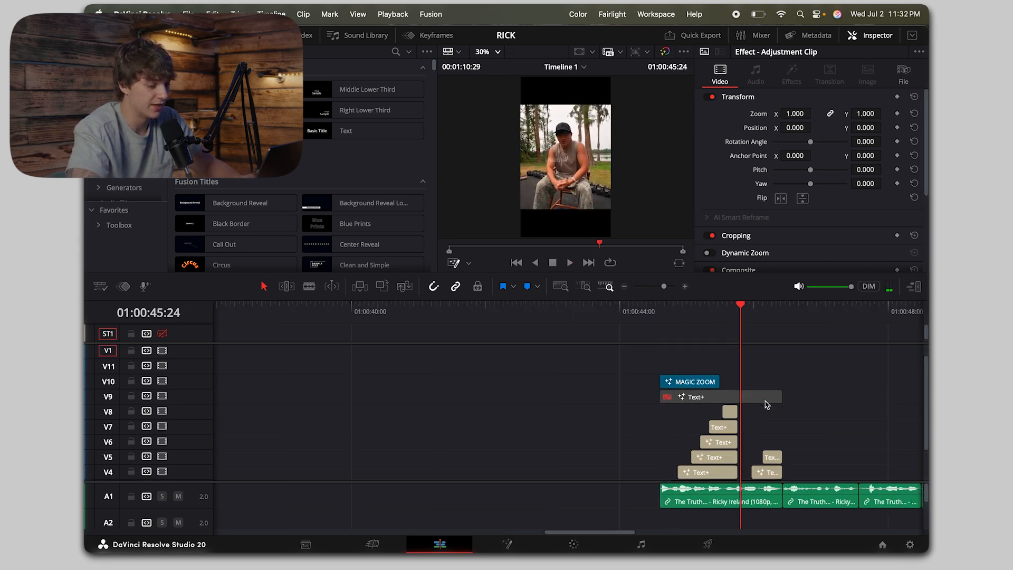
key("space")
key("super+equal")
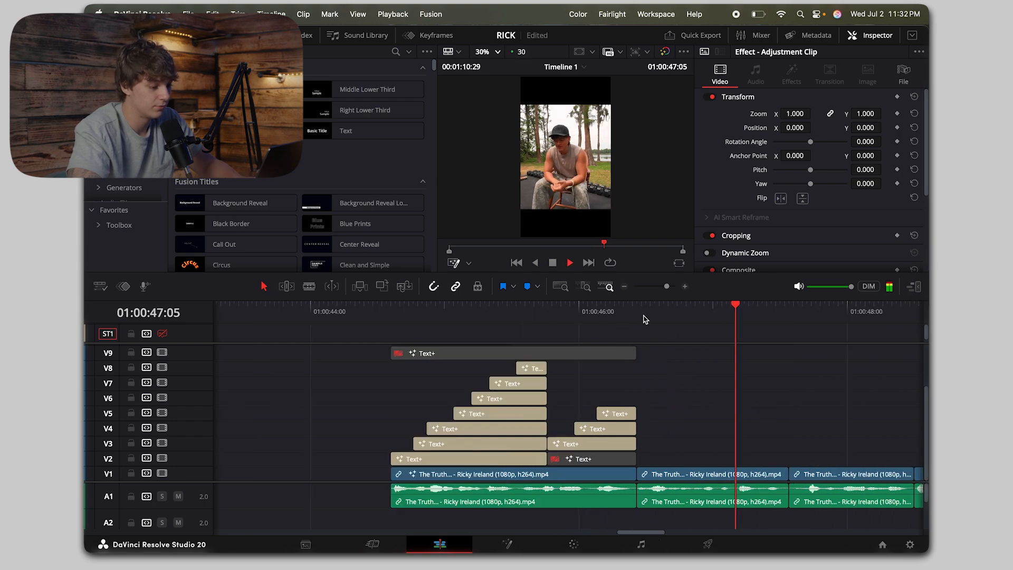
left_click(644, 318)
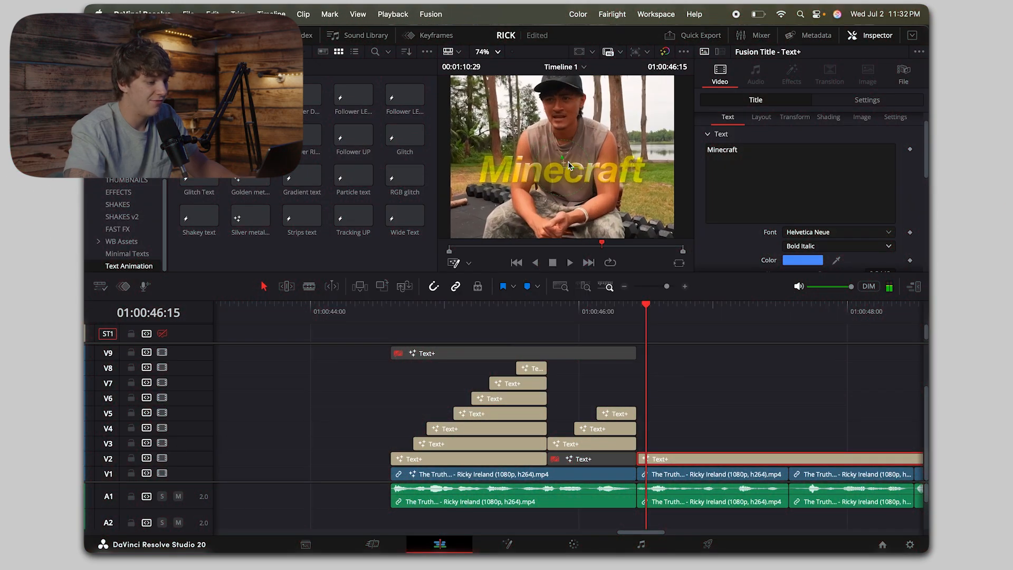
key("Right")
key("Right")
key("Right")
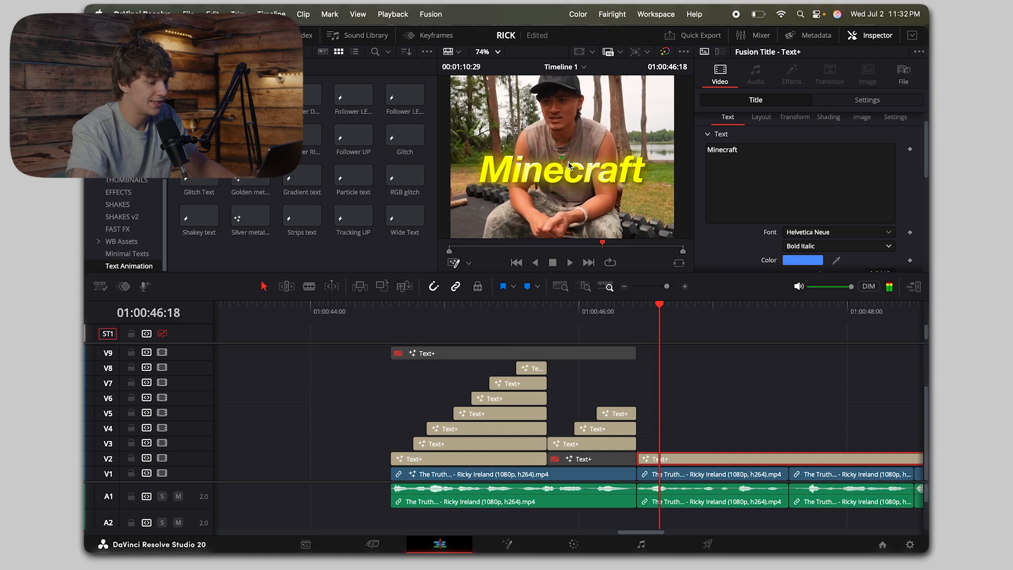
Step: Reduce the size of the yellow "Minecraft" title on V2 and set its centre to X 0.441, Y 0.518
left_click(796, 165)
key("super+a")
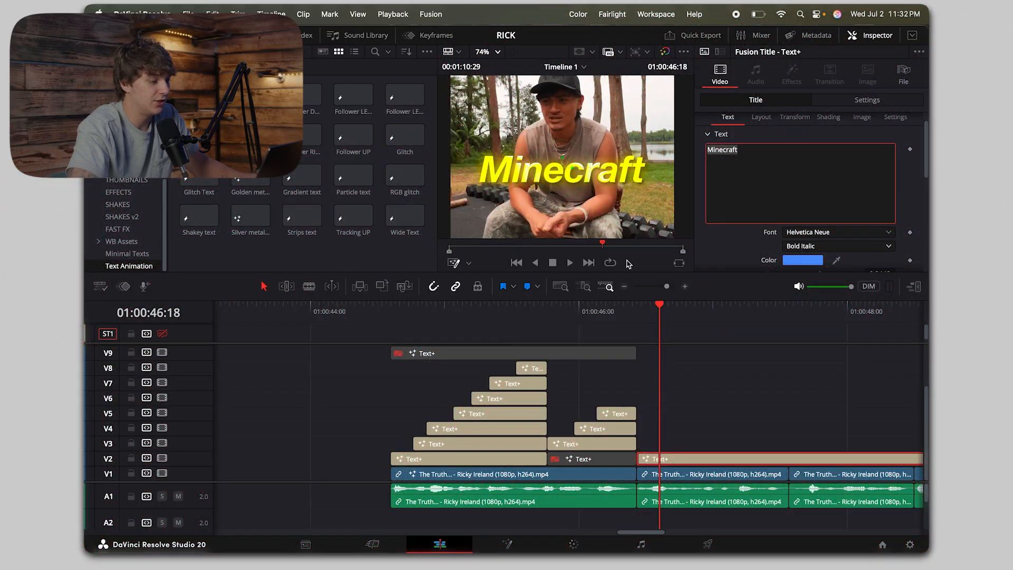
scroll(786, 256, "down", 2)
left_click_drag(821, 252, 813, 253)
scroll(757, 160, "up", 2)
left_click(761, 138)
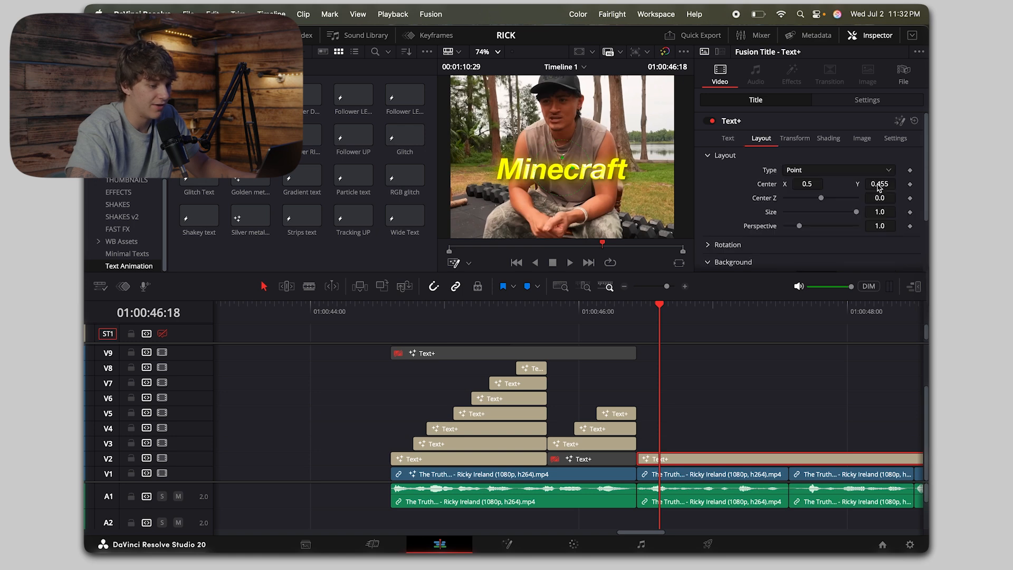
left_click_drag(878, 186, 878, 188)
left_click_drag(809, 189, 802, 189)
Step: Play from the yellow V2 title's start at 01:00:46:13 and change its text to "Relationship"
left_click(639, 314)
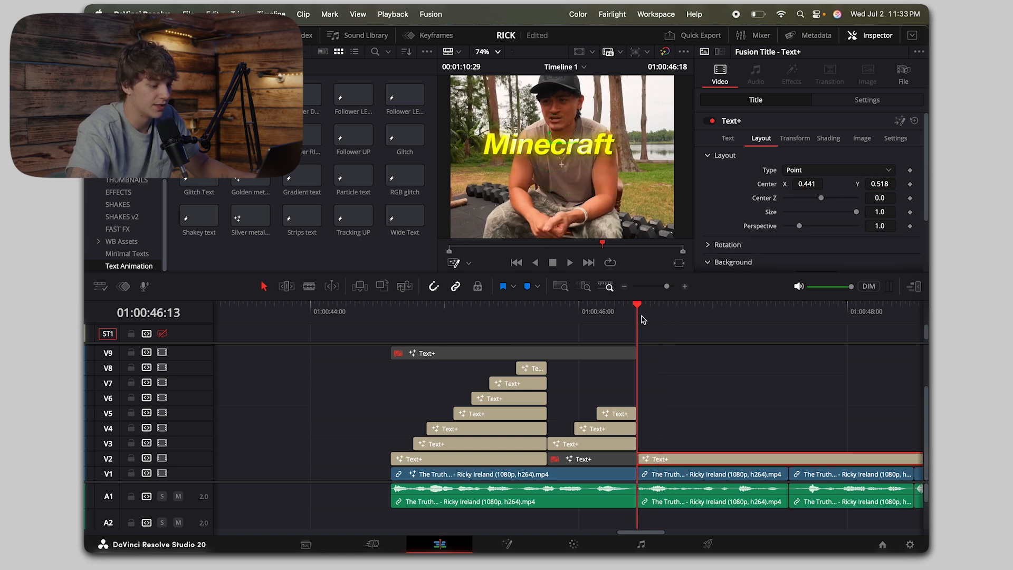
key("space")
left_click(728, 139)
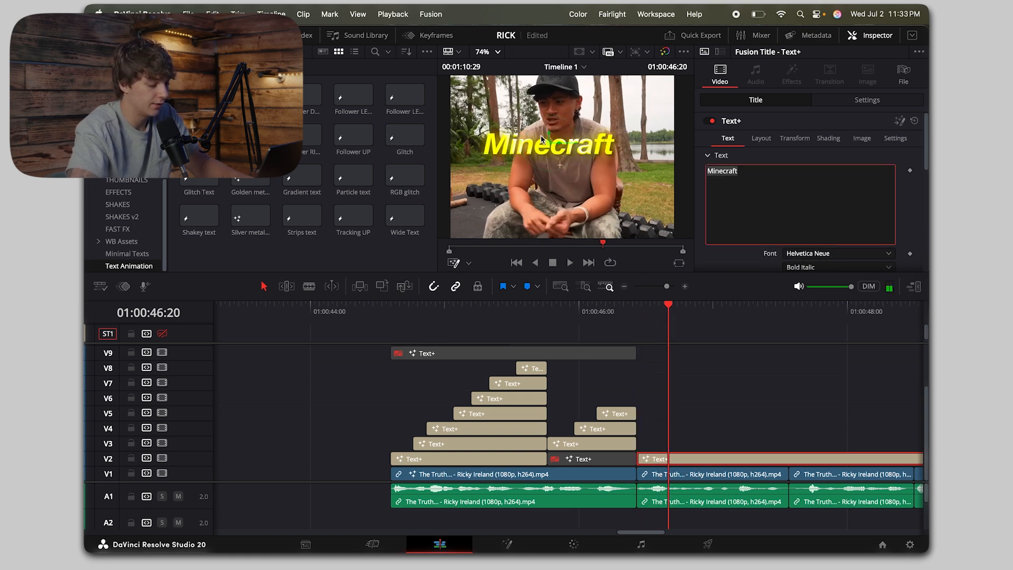
type("Relationship")
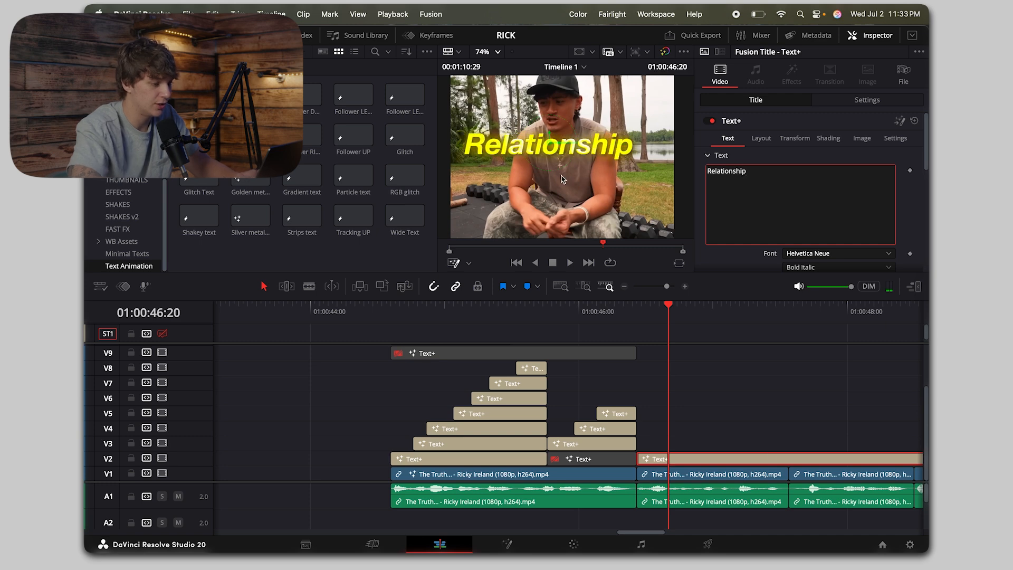
Step: Duplicate the "Relationship" title onto V3 starting at 01:00:47:01 and change the copy's text to "friendship"
left_click(718, 312)
left_click_drag(717, 458, 798, 443)
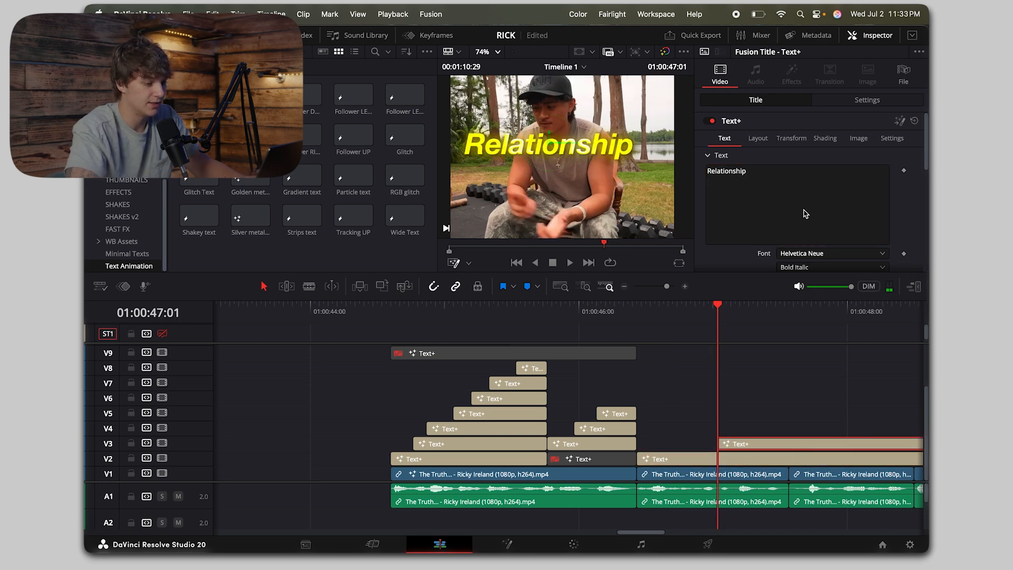
left_click(806, 213)
key("super+a")
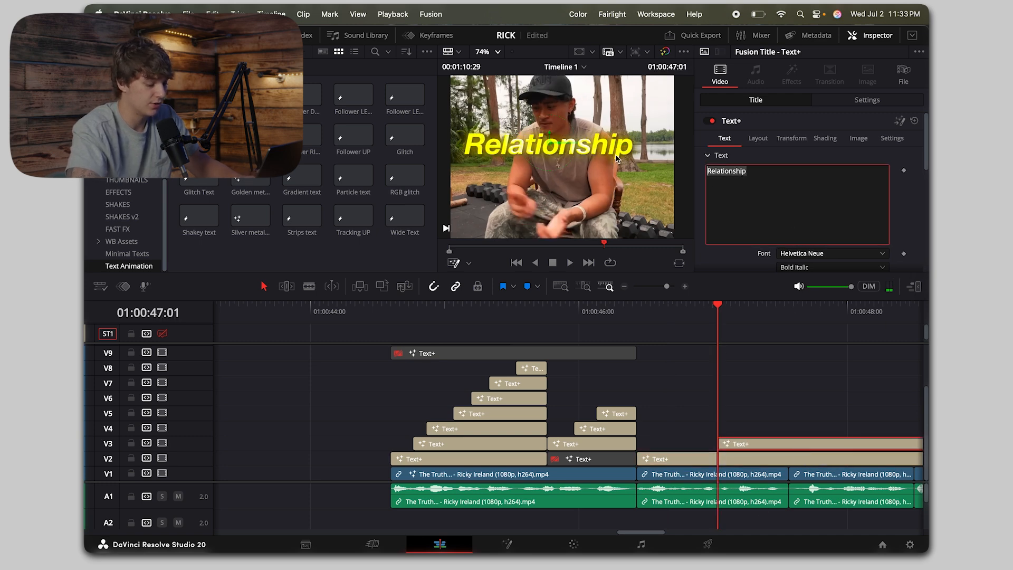
type("friendship")
Step: Set the V3 "friendship" title's centre to X 0.632, Y 0.462 and capitalise its text as "Friendship"
left_click(731, 311)
left_click(758, 139)
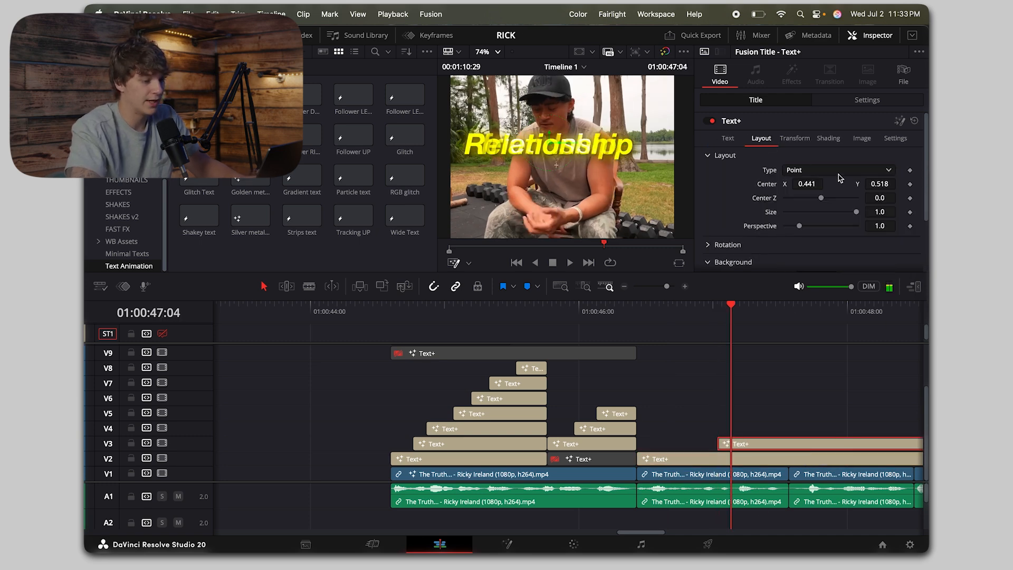
left_click_drag(880, 184, 850, 183)
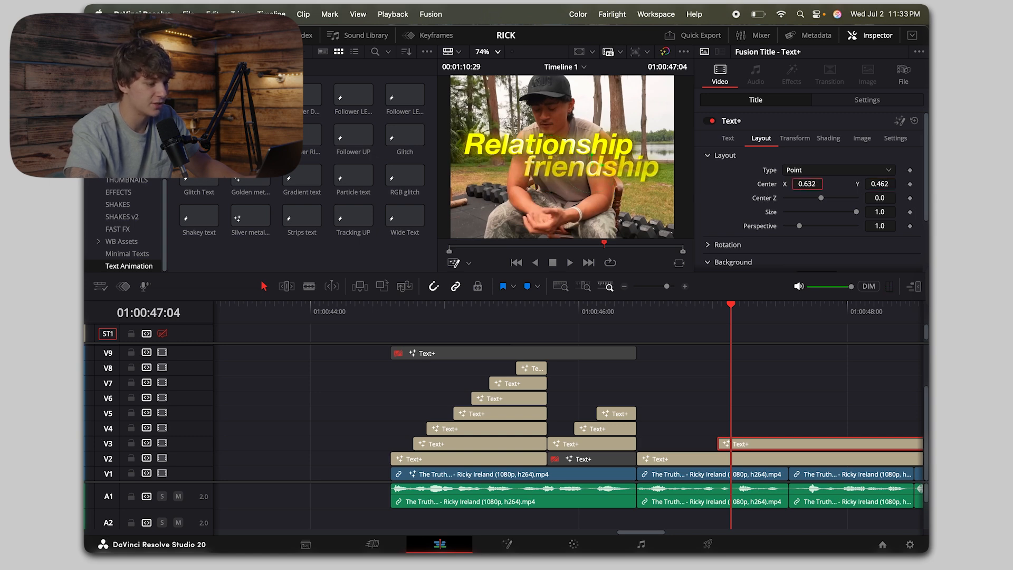
left_click(727, 138)
left_click(710, 173)
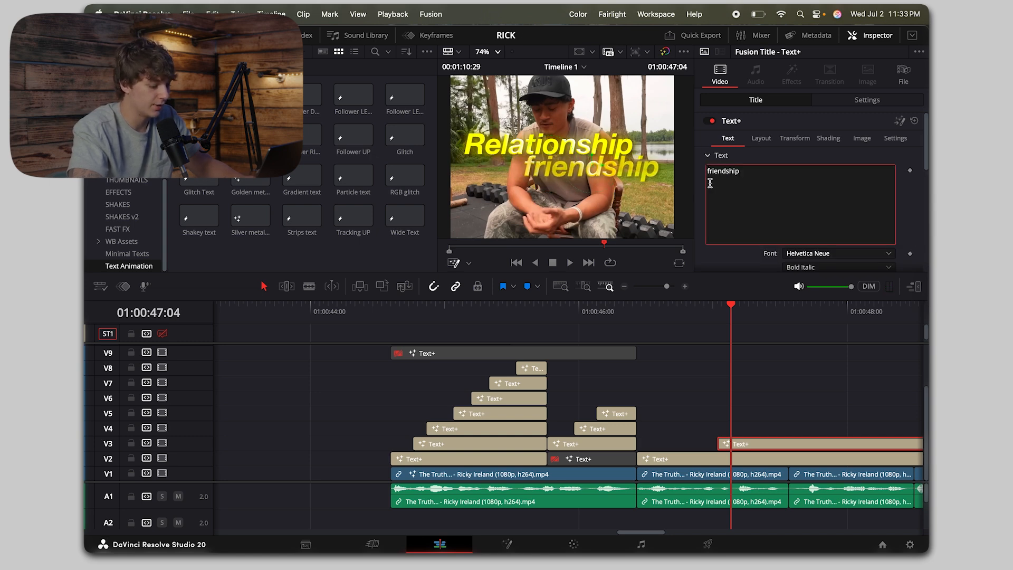
key("BackSpace")
type("F")
Step: Play the "Relationship" and "Friendship" titles from 01:00:46:11, then fit the viewer to the full frame and replay them
left_click(628, 316)
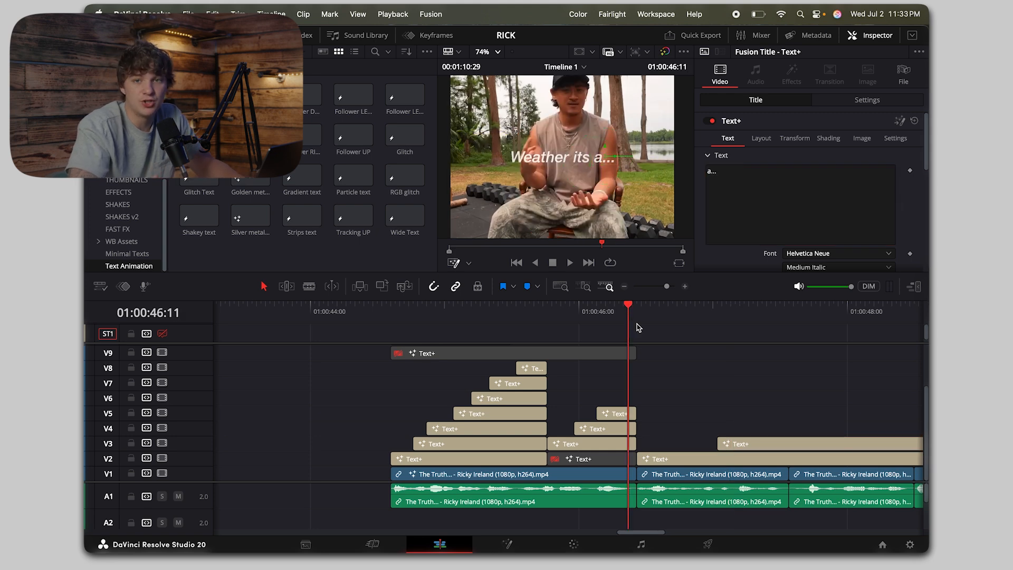
key("space")
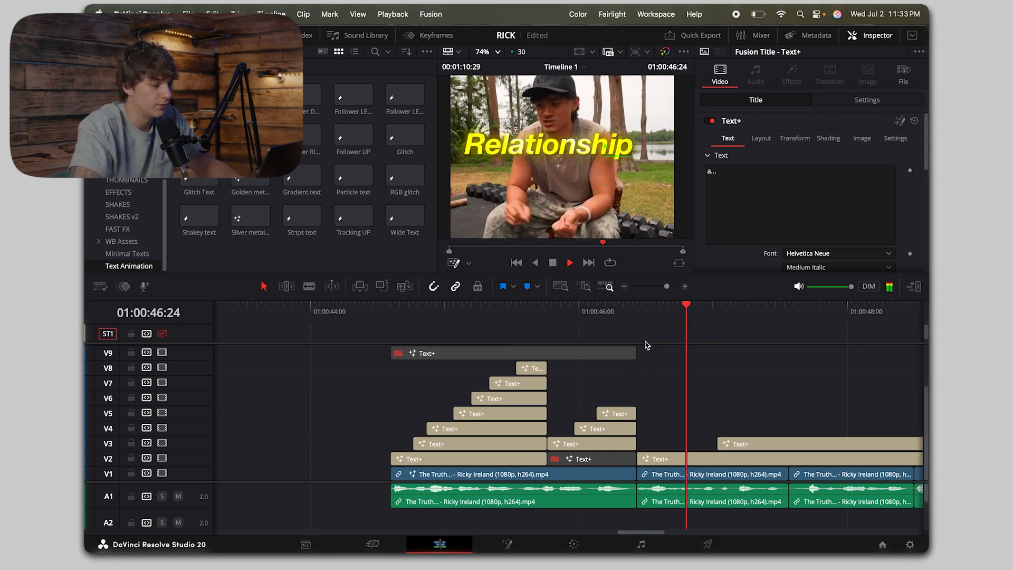
left_click(498, 53)
left_click(482, 93)
key("space")
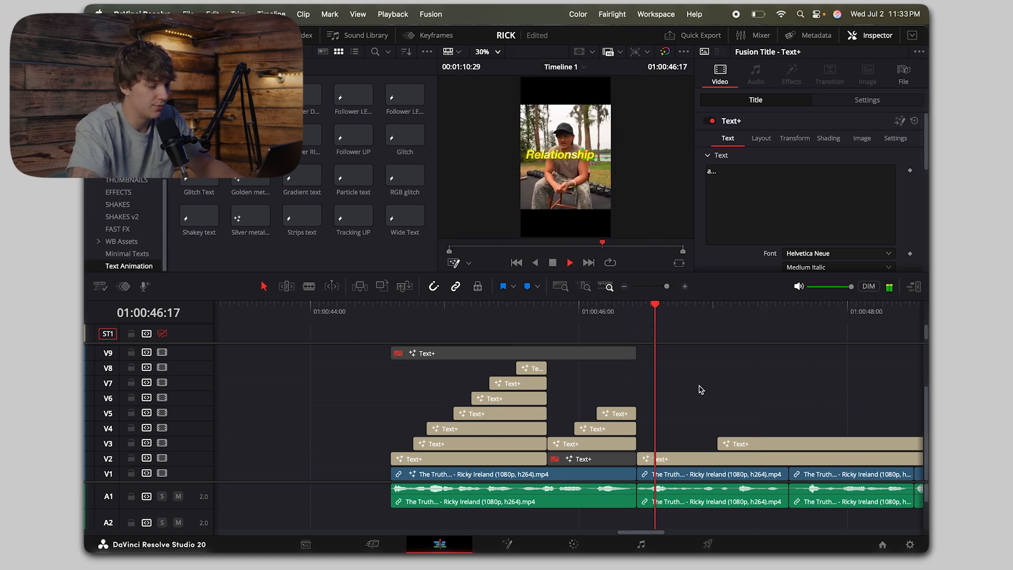
Step: Cut off the "Relationship" and "Friendship" titles at the end of their video clip and play on into the following clip
key("BackSpace")
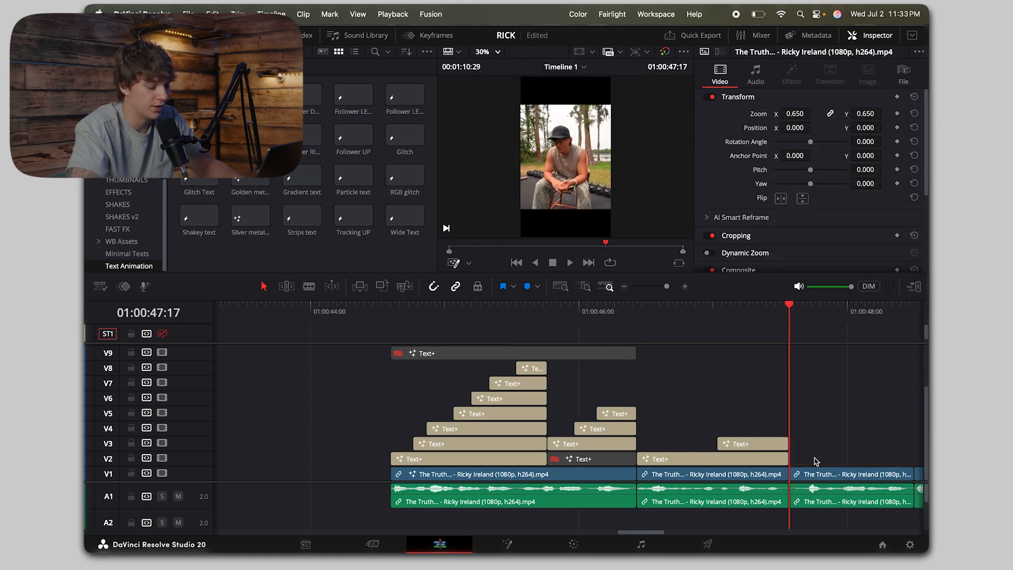
key("space")
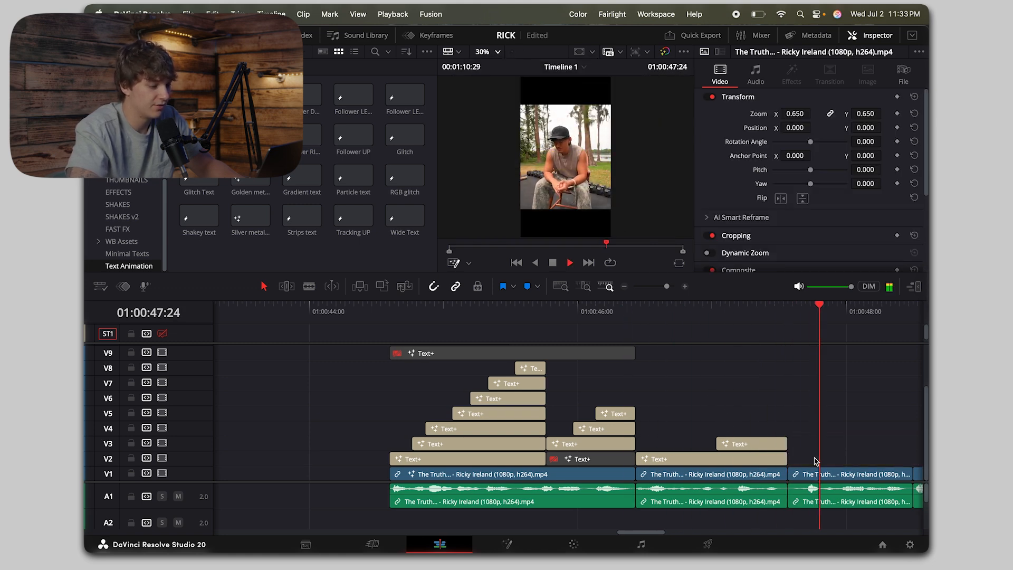
scroll(816, 462, "right", 5)
Step: Move the "Whatever" title on V2 to start at 01:00:49:04 and play it to find the next word's cue
left_click(624, 287)
left_click(624, 286)
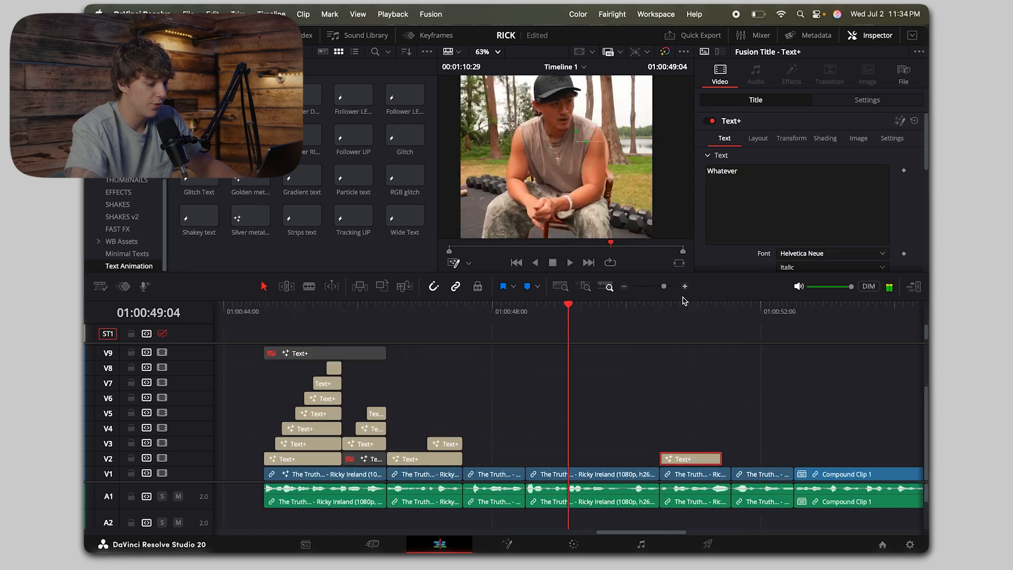
left_click_drag(690, 466, 634, 461)
key("space")
key("Up")
key("space")
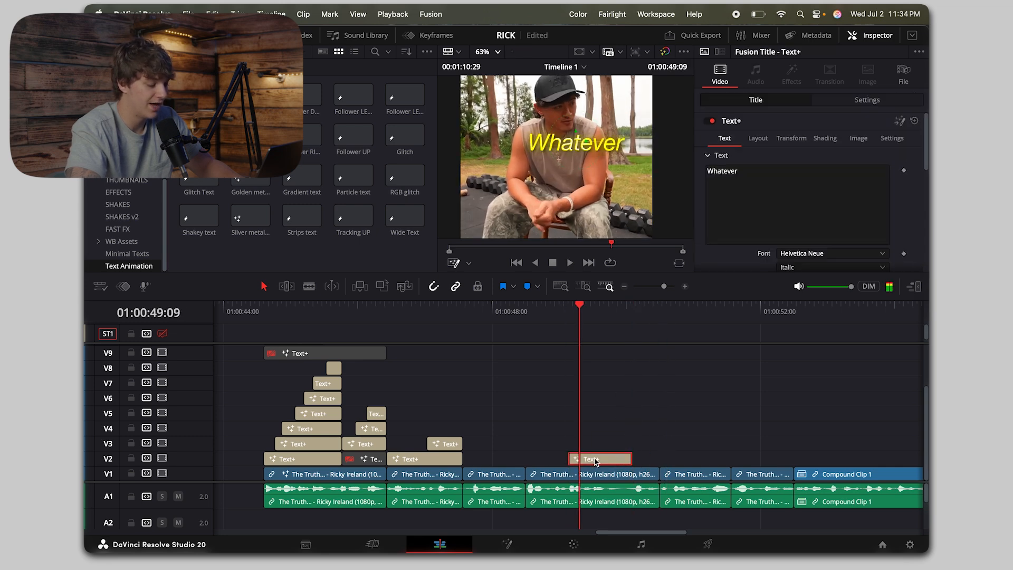
Step: Duplicate the "Whatever" title onto V3 starting at 01:00:49:11, ending with the original, and change the copy's text to "you're"
key("Right")
key("Right")
left_click_drag(595, 460, 632, 445, "alt")
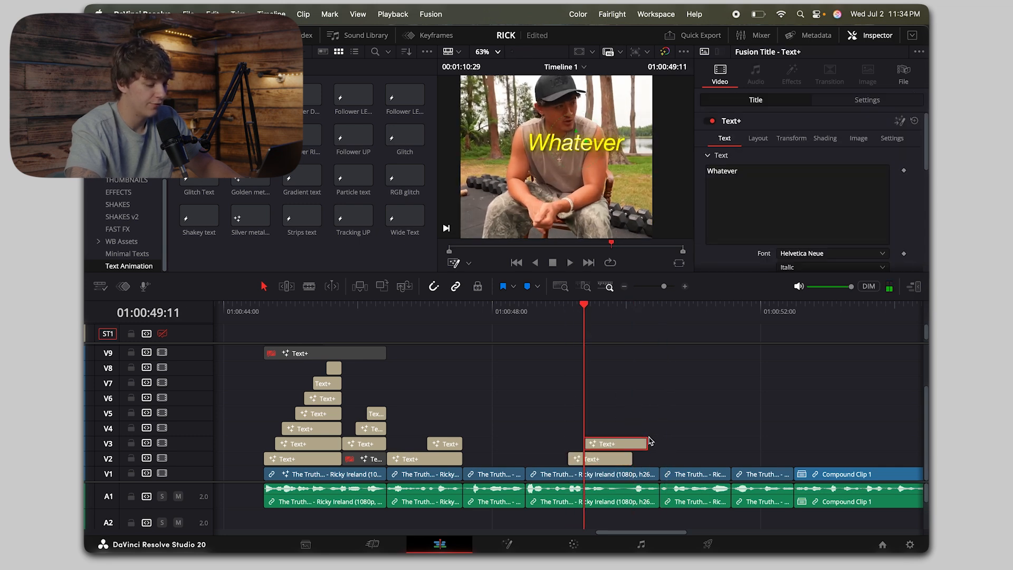
left_click(653, 442)
left_click(784, 194)
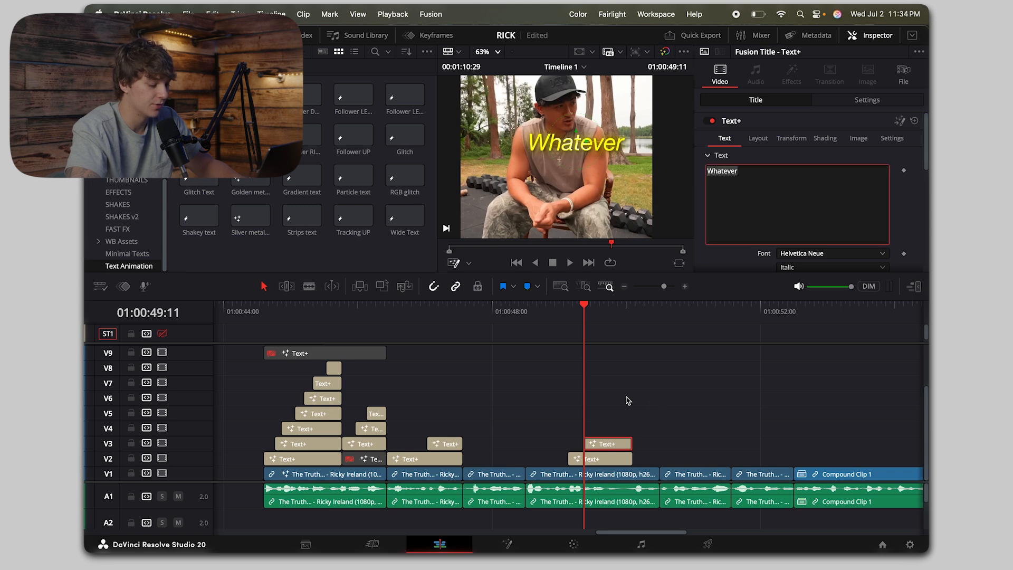
key("space")
key("space")
type("you")
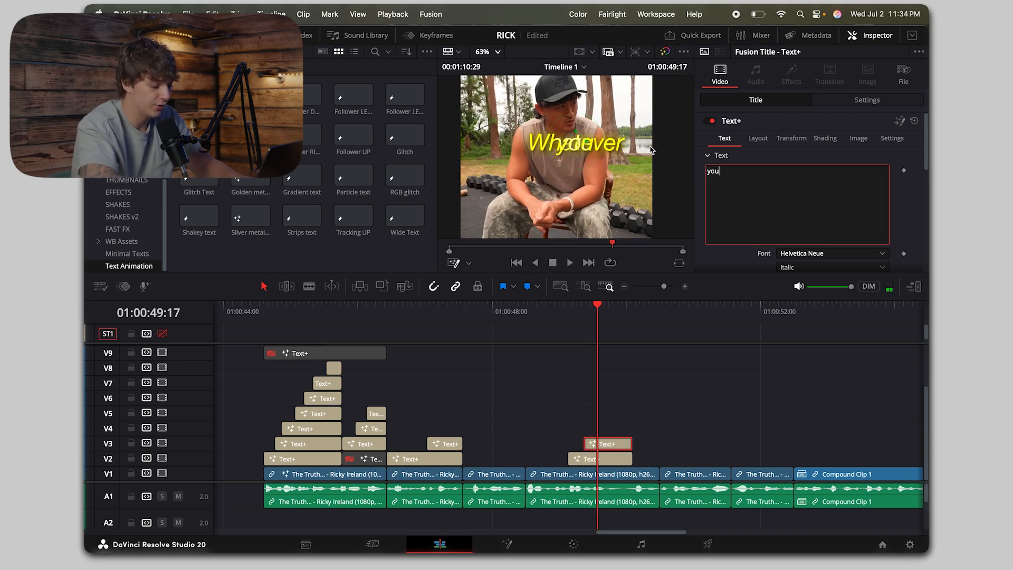
type("'re")
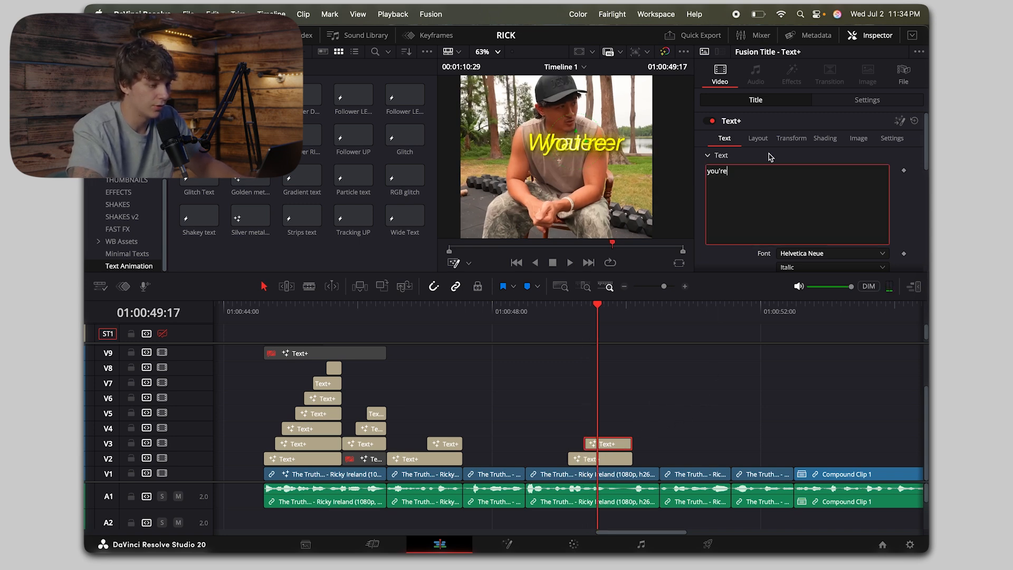
Step: Set the "you're" title's centre to X 0.69, Y 0.467 and play both titles from just before "Whatever"
left_click(759, 139)
left_click_drag(880, 185, 840, 184)
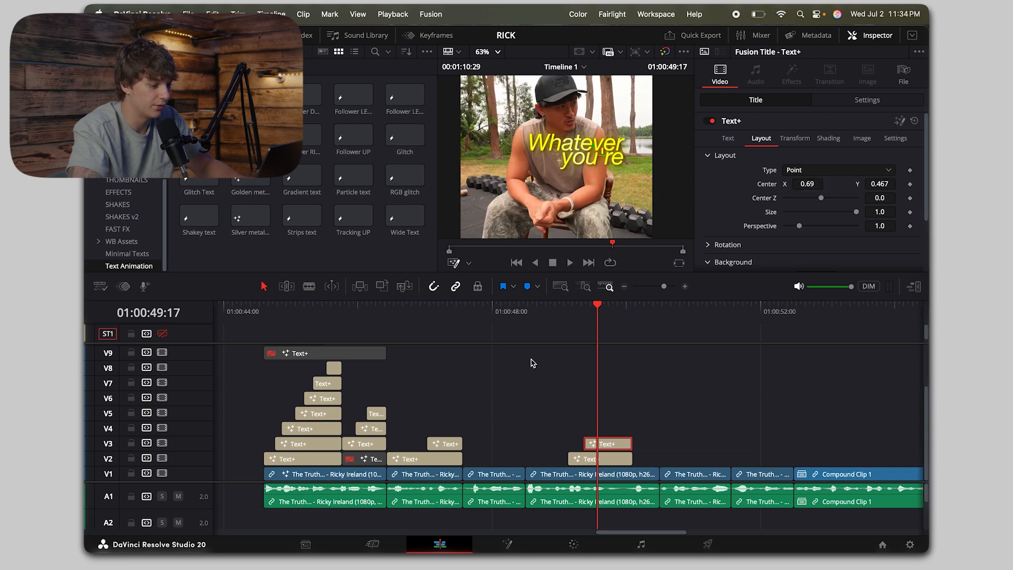
left_click_drag(574, 315, 558, 312)
key("space")
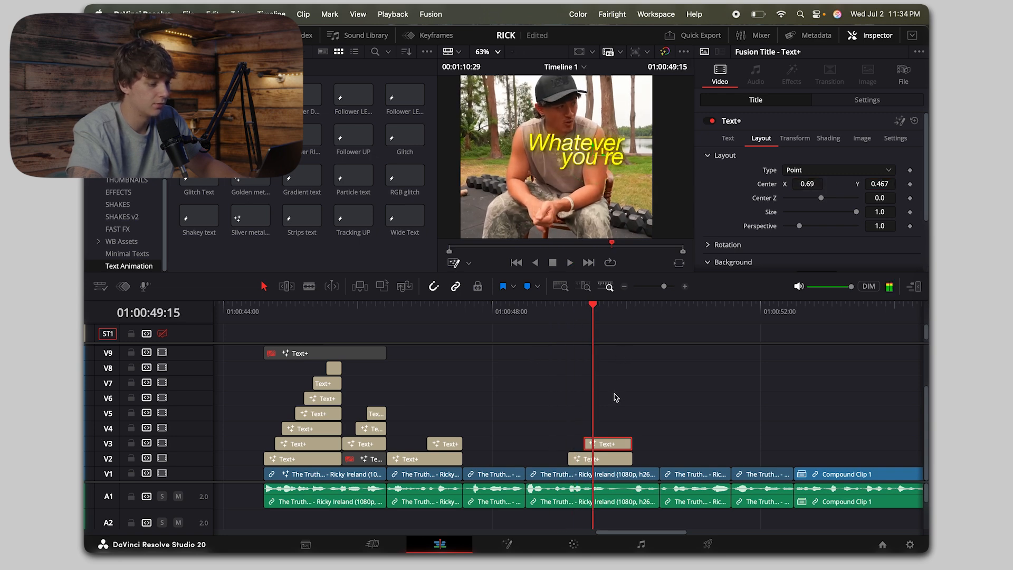
Step: Duplicate the "you're" title onto V4 starting at 01:00:49:14, ending with the titles below, and change the copy's text to "going"
left_click_drag(638, 428, 631, 429)
left_click(621, 426)
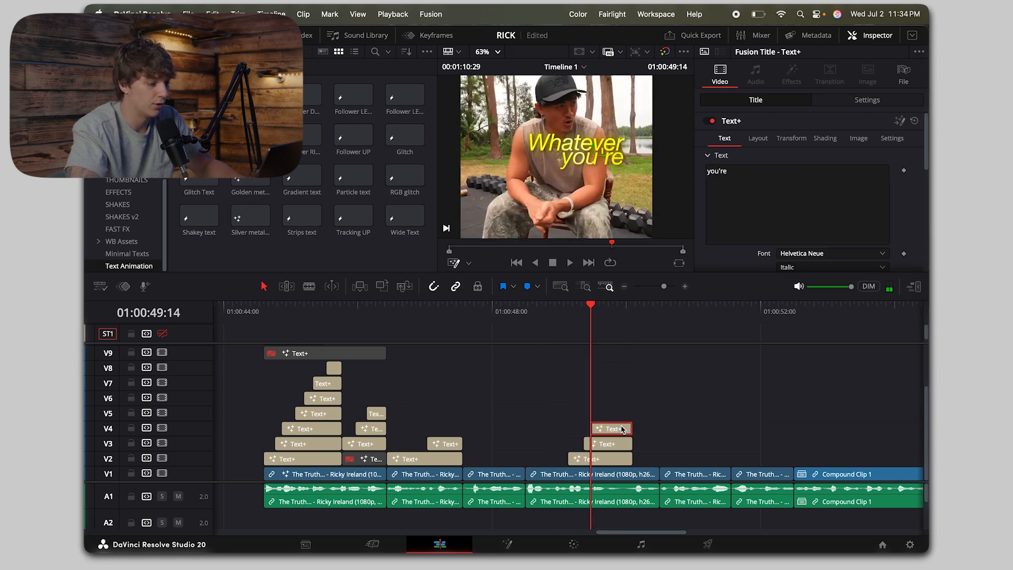
left_click_drag(814, 192, 667, 126)
type("going")
Step: Set the "going" title's centre to X 0.736, Y 0.427 and play the stacked titles from the start of "Whatever"
left_click(760, 139)
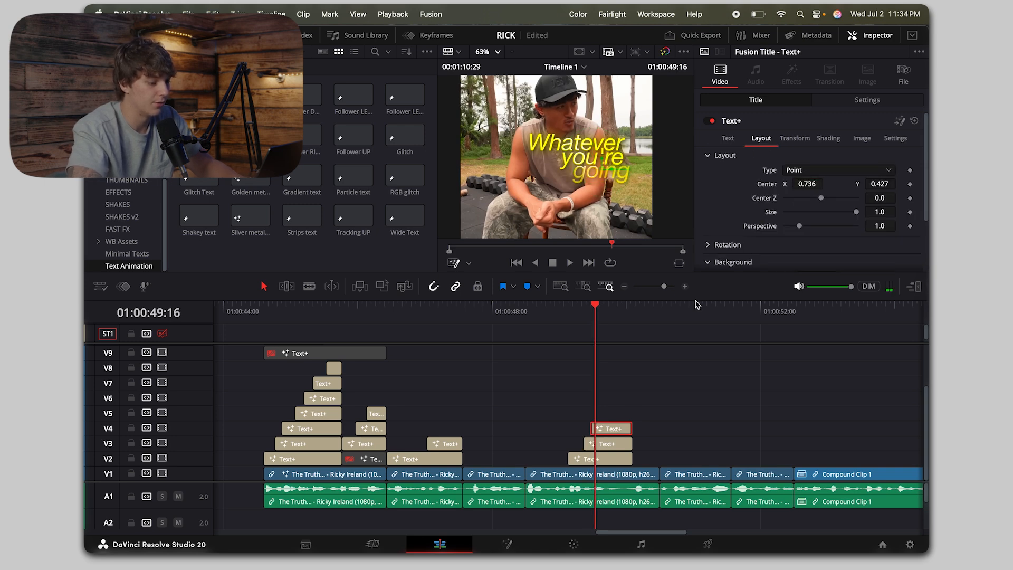
left_click(568, 315)
key("space")
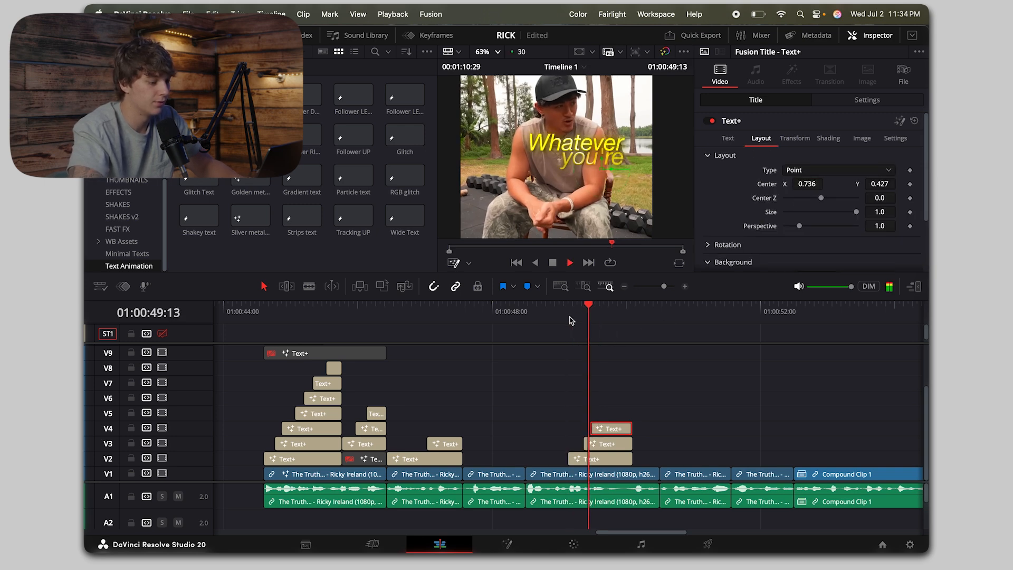
Step: Duplicate the "going" title onto V5 starting at 01:00:49:22, trim its end to match the others, and change its text to "through"
left_click_drag(615, 431, 633, 416)
left_click_drag(650, 414, 632, 413)
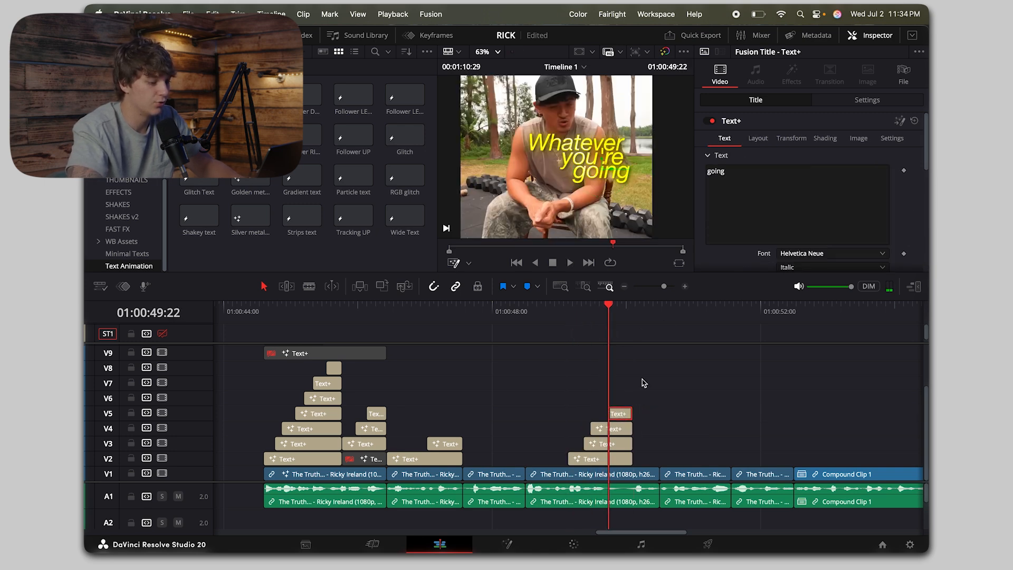
left_click_drag(753, 200, 588, 117)
type("through")
Step: Set the "through" title's centre to X 0.62, Y 0.376 and play on to find the next word's cue
left_click(758, 138)
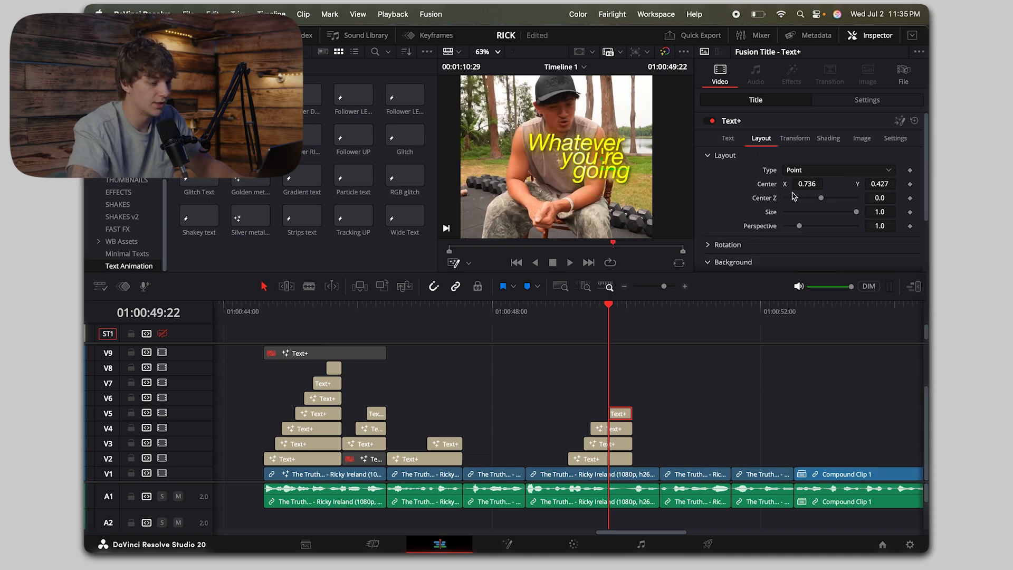
key("Right")
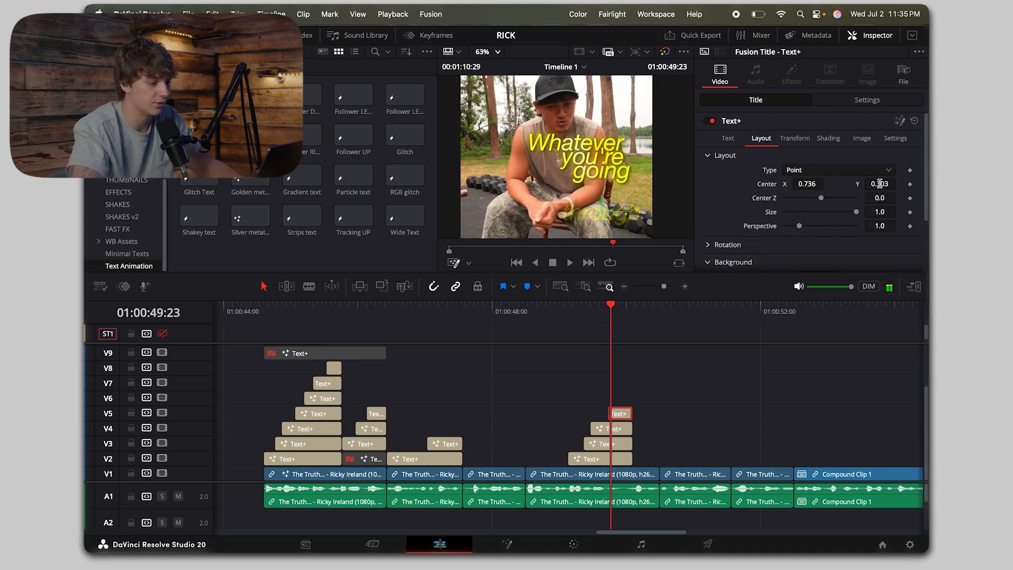
mouse_move(880, 184)
left_mouse_down()
mouse_move(806, 194)
mouse_move(911, 198)
mouse_move(882, 184)
left_mouse_up()
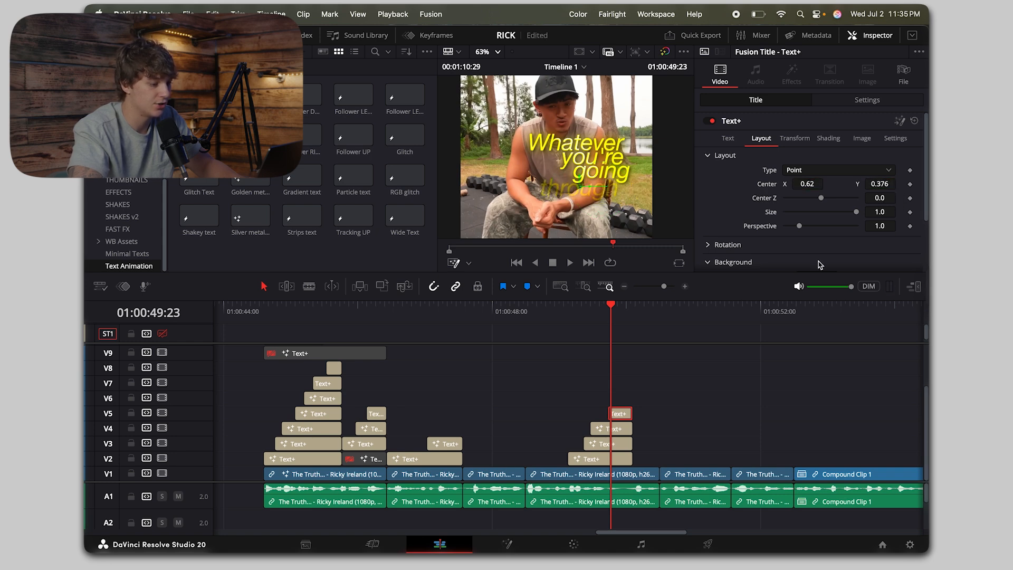
key("space")
Step: Duplicate the "Whatever" title directly after itself on V2, trim it to the end of the video clip, and change its text to "Remember"
left_click_drag(611, 459, 676, 459)
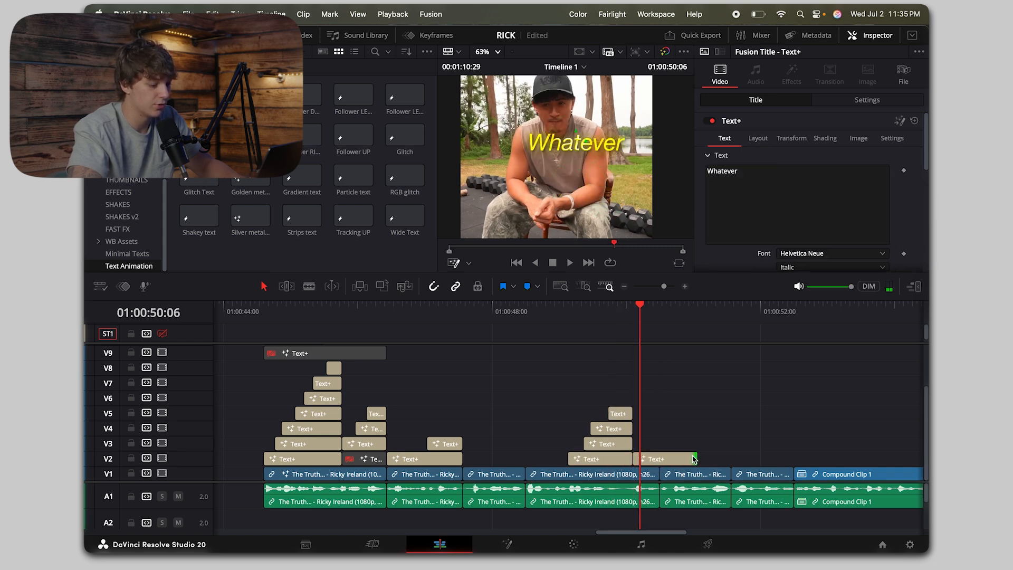
left_click_drag(693, 459, 659, 459)
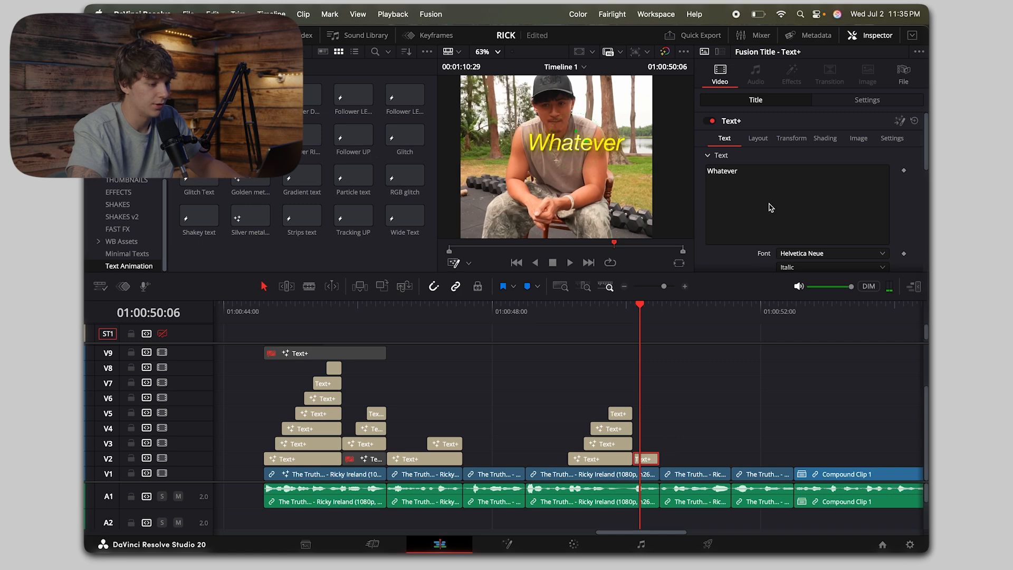
left_click(772, 207)
key("super+a")
type("Remember")
Step: Set the "Remember" title's horizontal centre to X 0.5
left_click(758, 138)
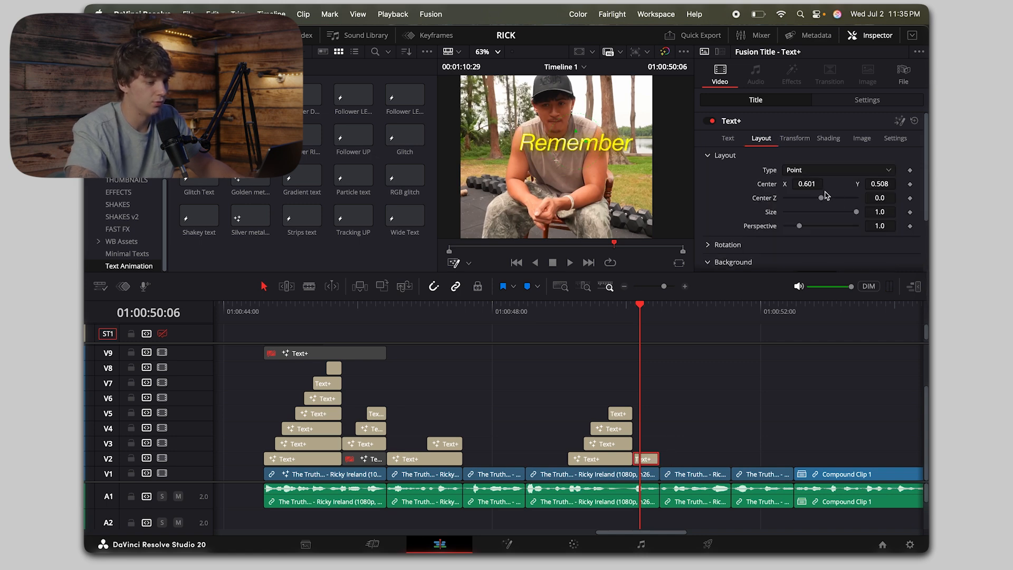
left_click(811, 188)
type("0.5")
key("Tab")
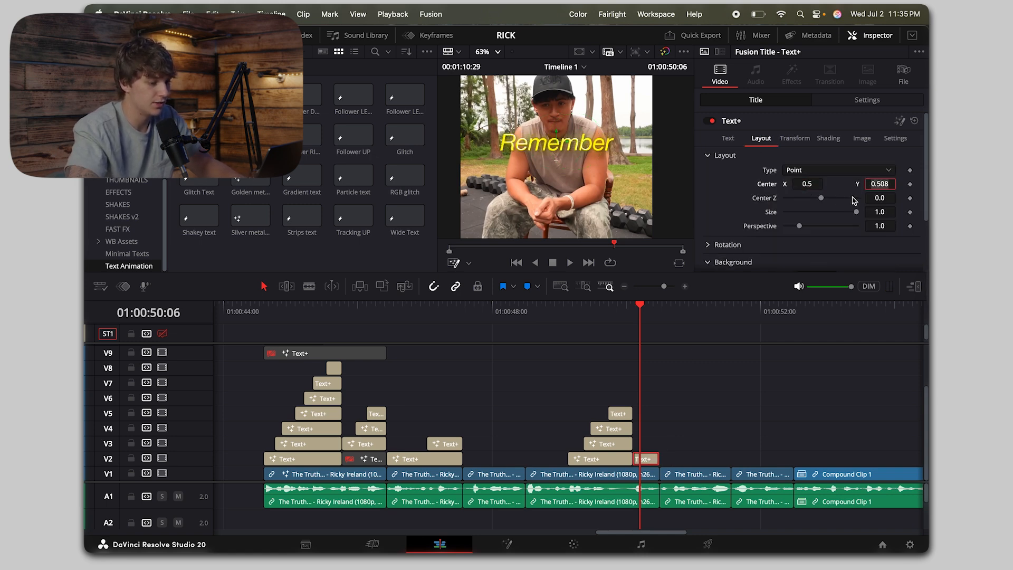
Step: Play the titles from "through" to "Remember" and return the playhead to the start of the following video clip
left_click(719, 380)
left_click(607, 305)
key("space")
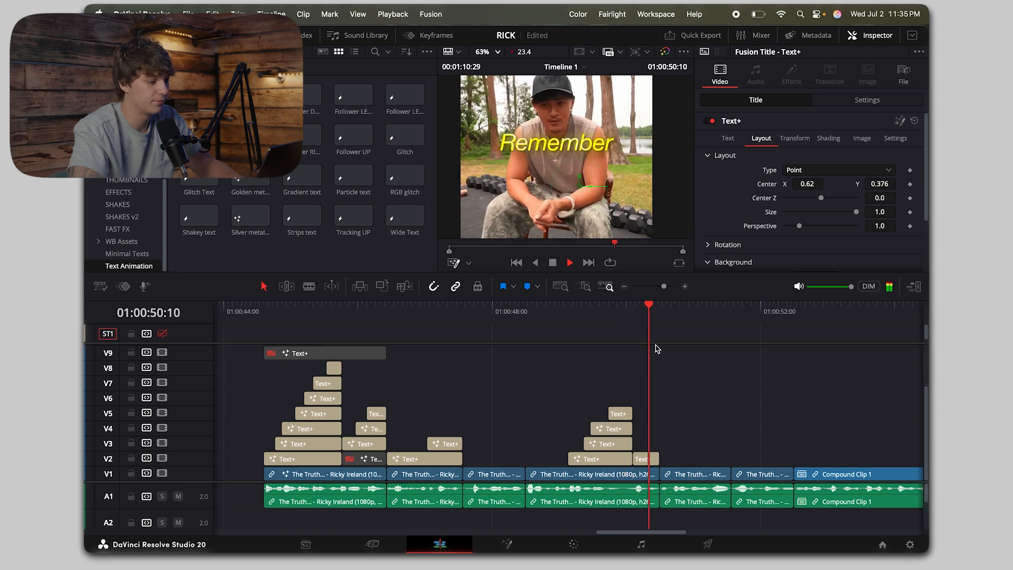
left_click(631, 314)
key("space")
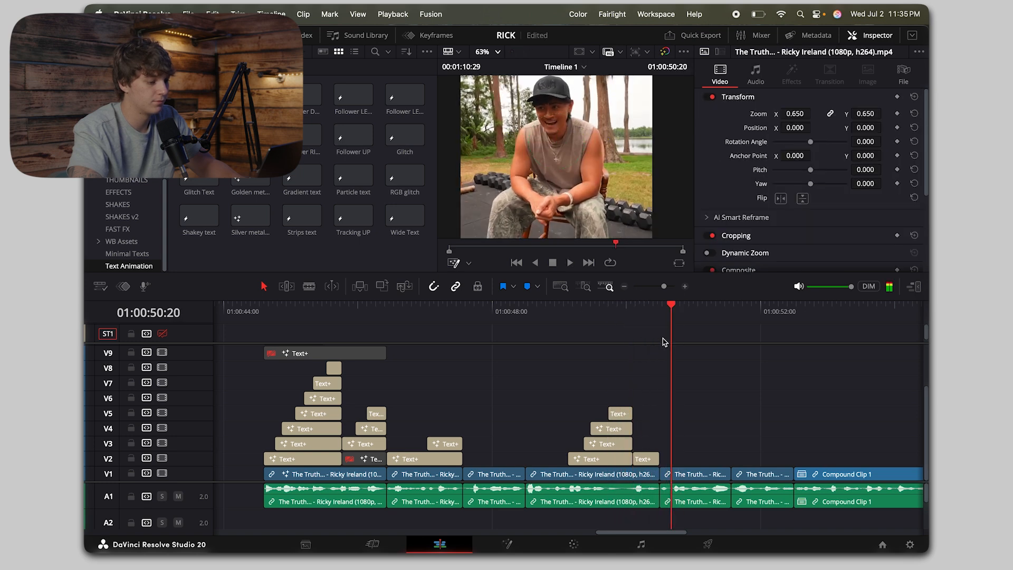
left_click(625, 288)
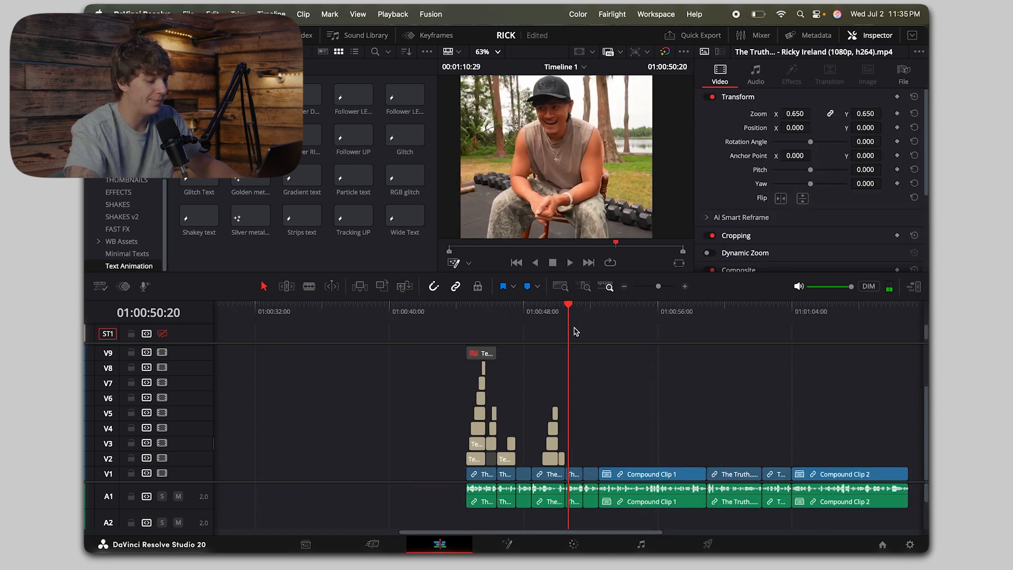
key("Up")
left_click(687, 287)
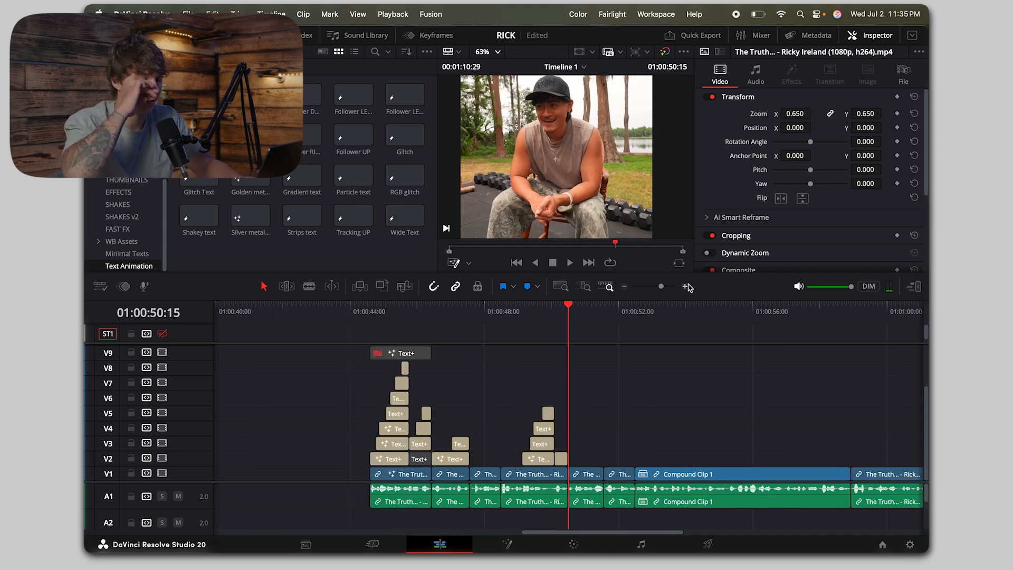
left_click(624, 287)
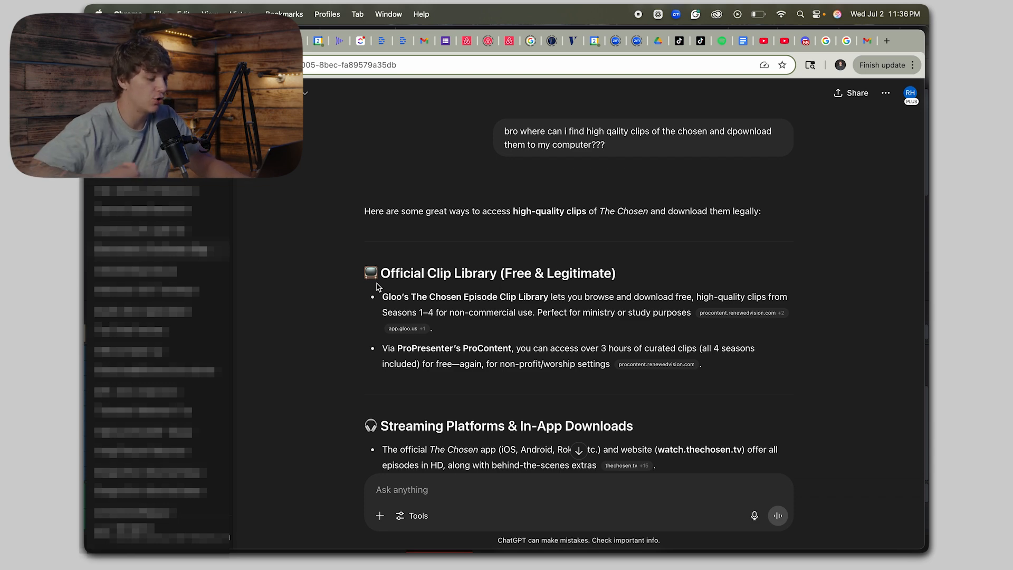
Step: Switch to the ChatGPT conversation in Chrome and examine its suggested sources for downloading high-quality clips of The Chosen
key("F2")
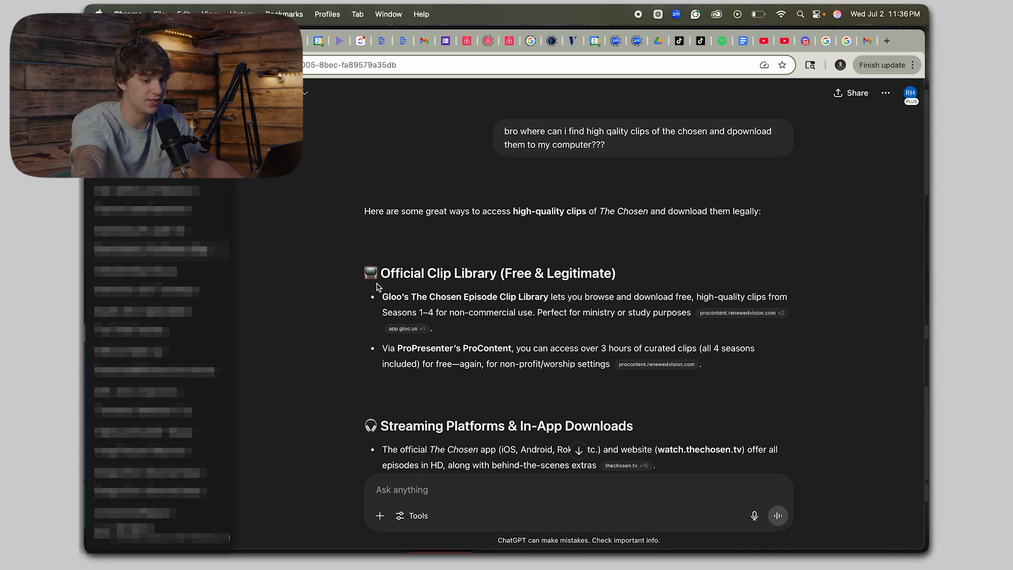
scroll(332, 269, "down", 2)
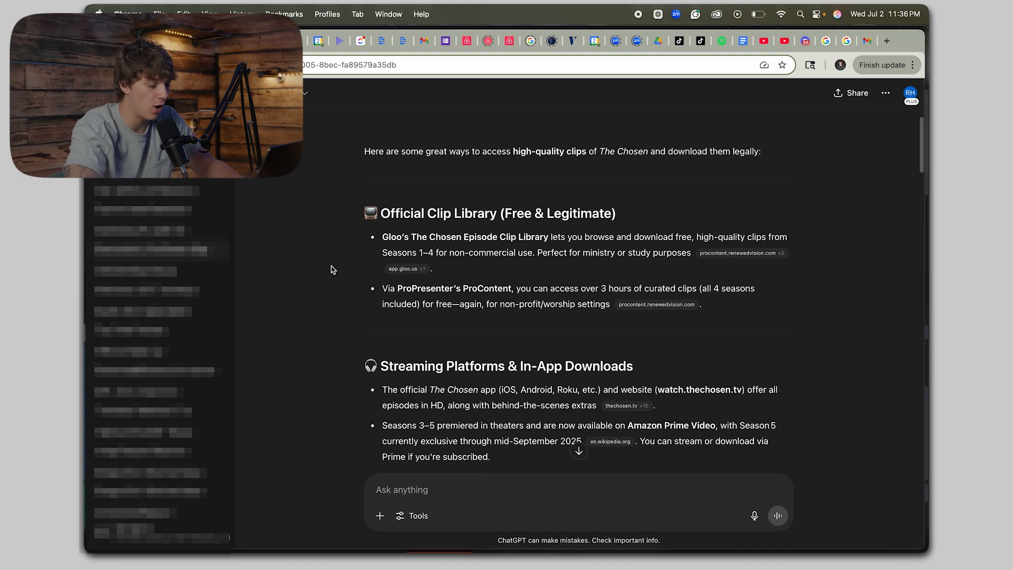
scroll(332, 269, "up", 2)
scroll(629, 126, "down", 20)
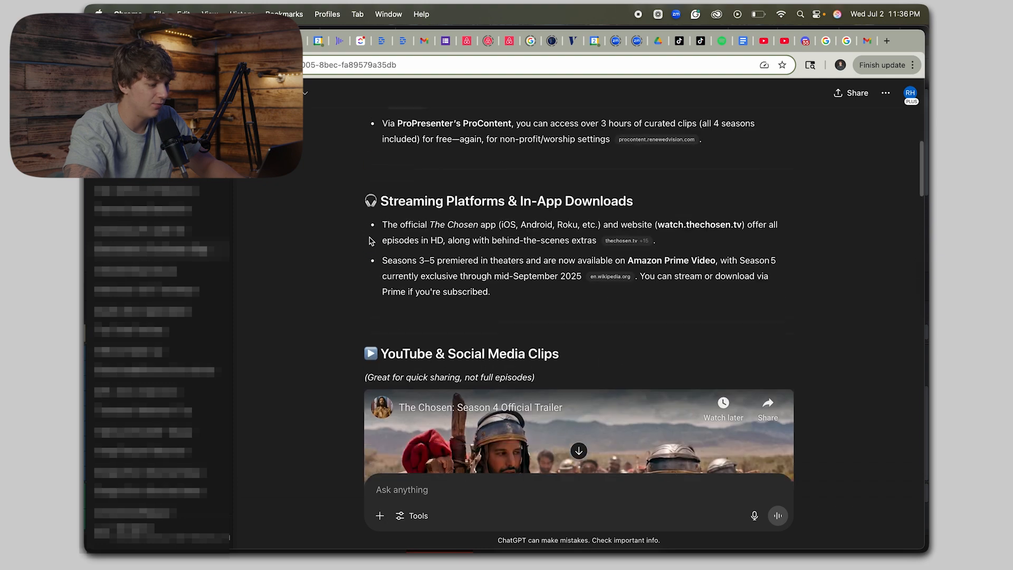
scroll(369, 215, "down", 15)
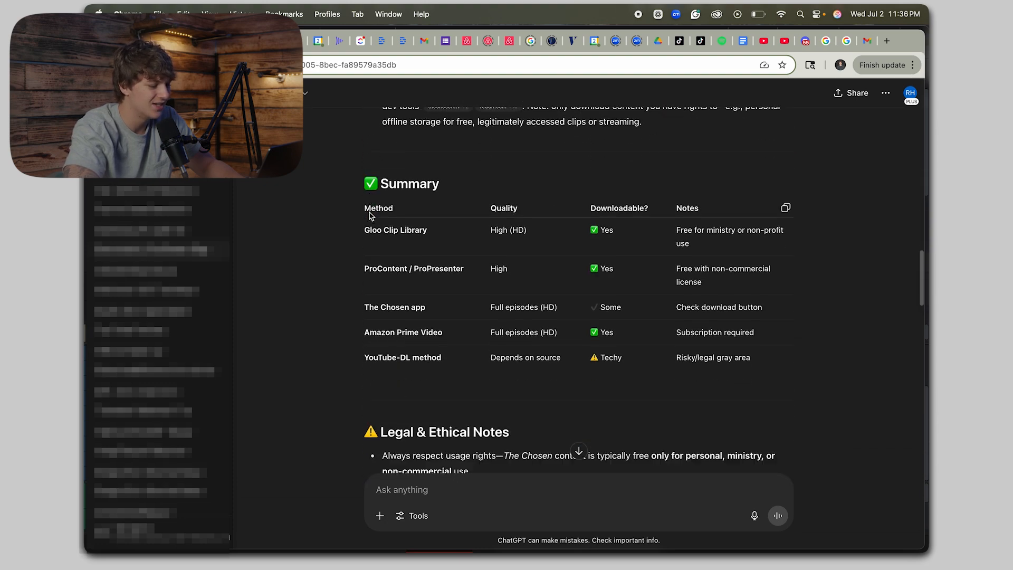
scroll(370, 216, "down", 4)
scroll(370, 215, "up", 2)
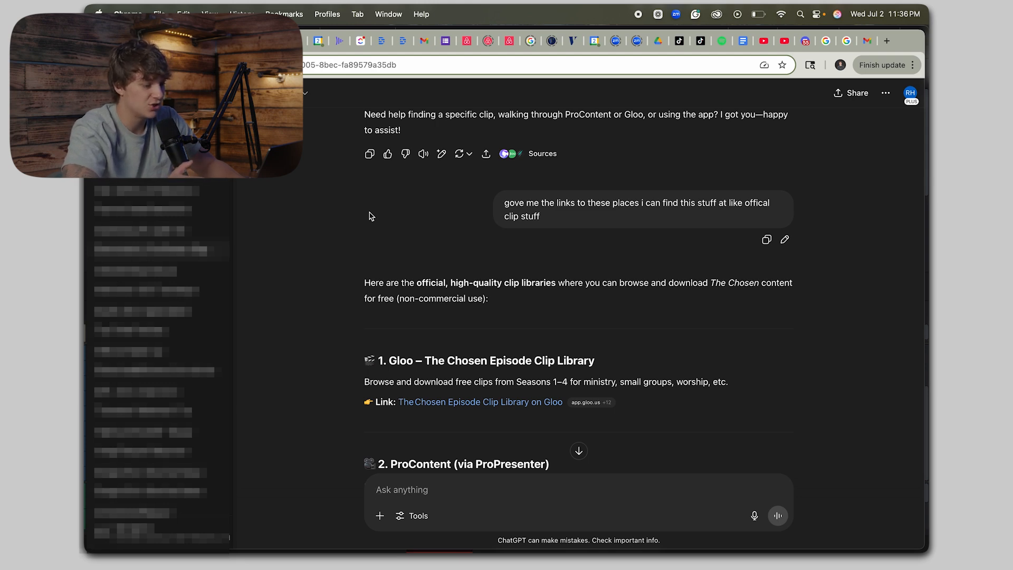
scroll(370, 216, "down", 3)
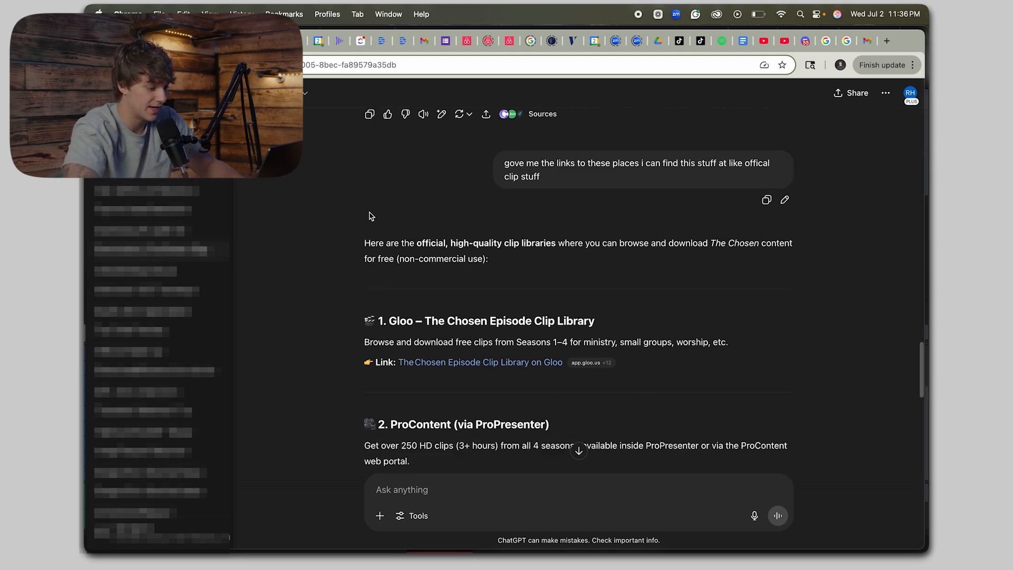
Step: Open The Chosen Episode Clip Library on Gloo through the unverified link and go to its Season 1 clip library
left_click(420, 323)
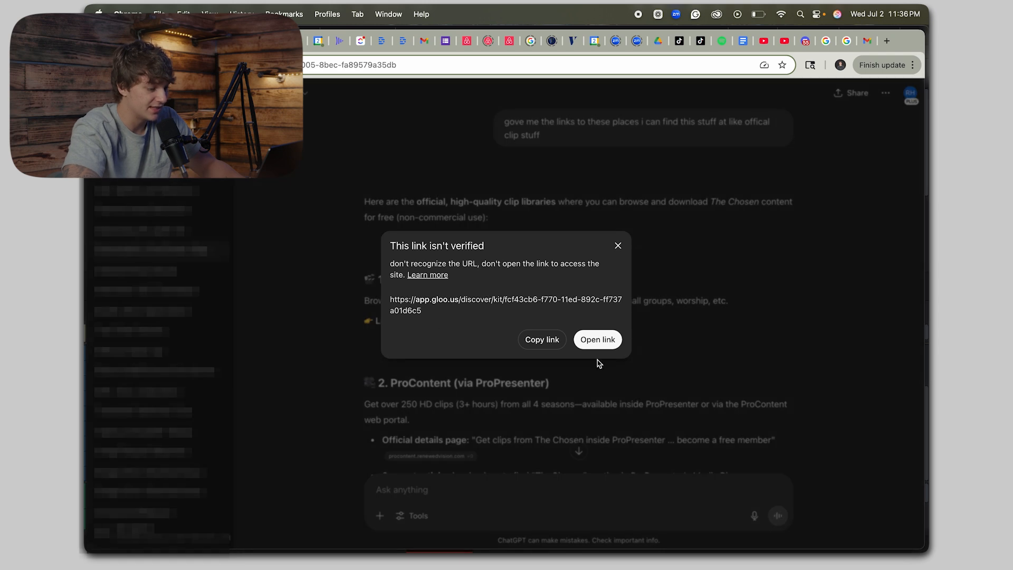
left_click(595, 341)
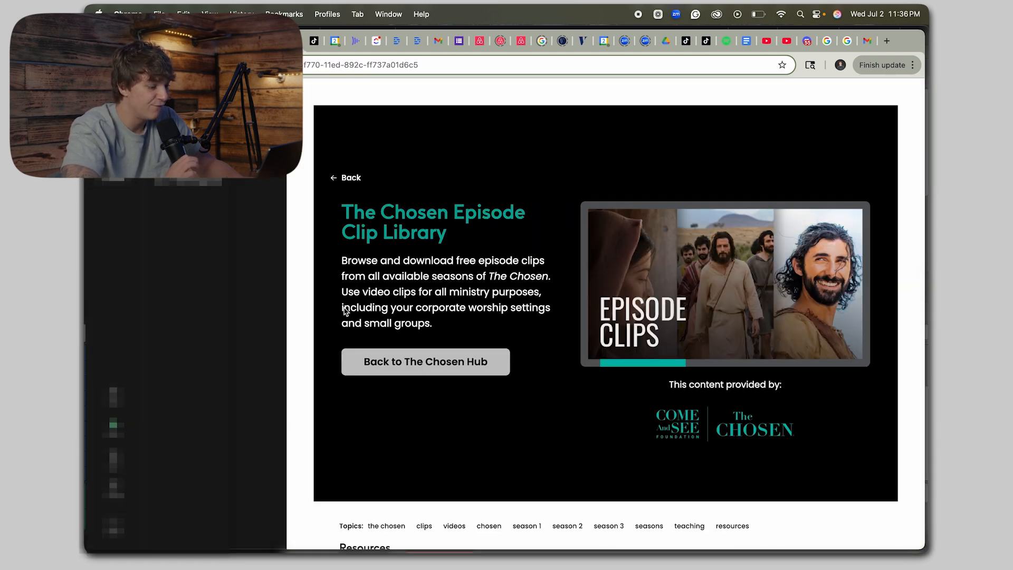
scroll(384, 292, "down", 1)
scroll(384, 291, "down", 6)
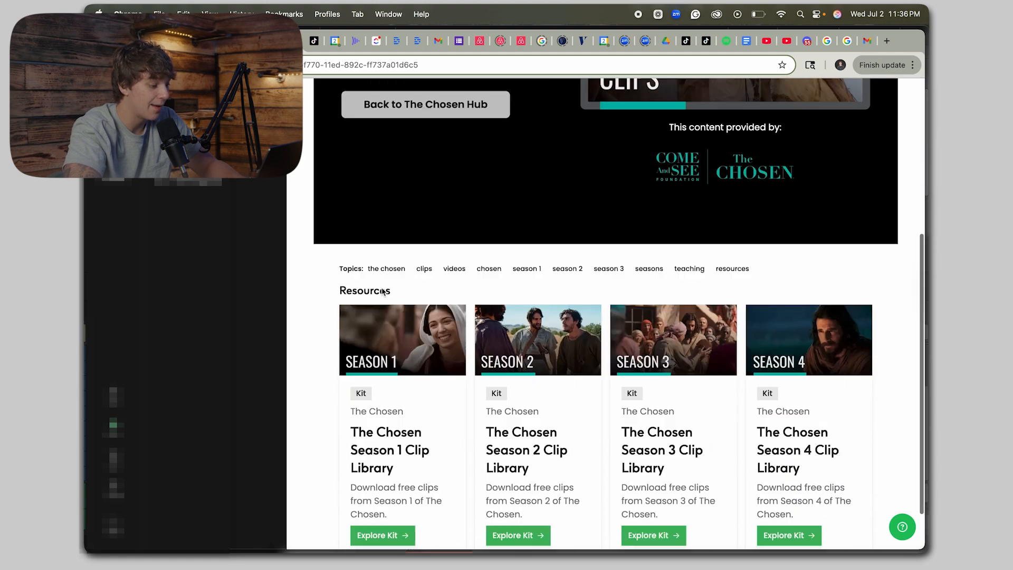
left_click(389, 490)
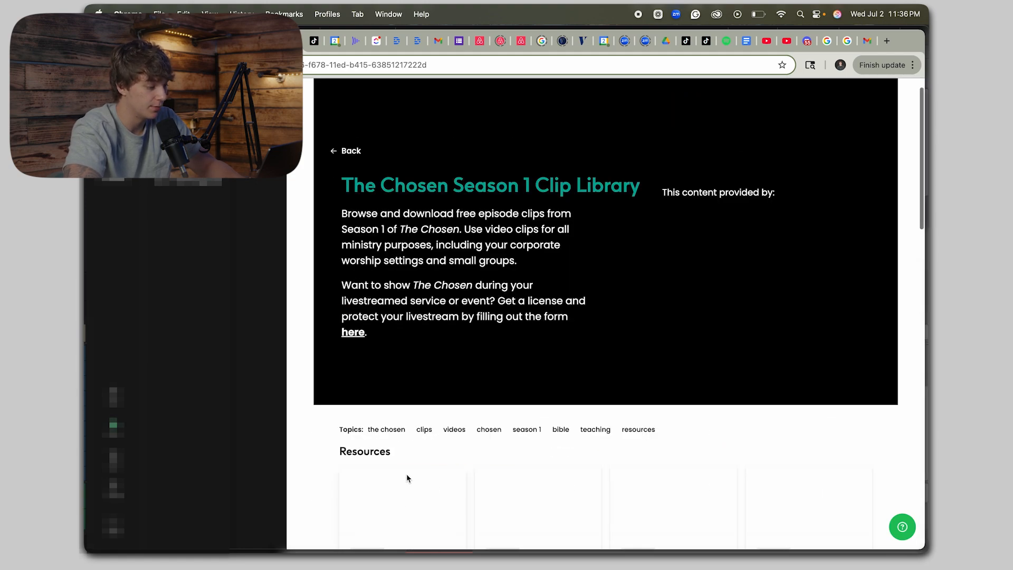
Step: Open the "S1E1 | Jesus Heals Mary Magdalene" clip and download its video
scroll(369, 295, "down", 5)
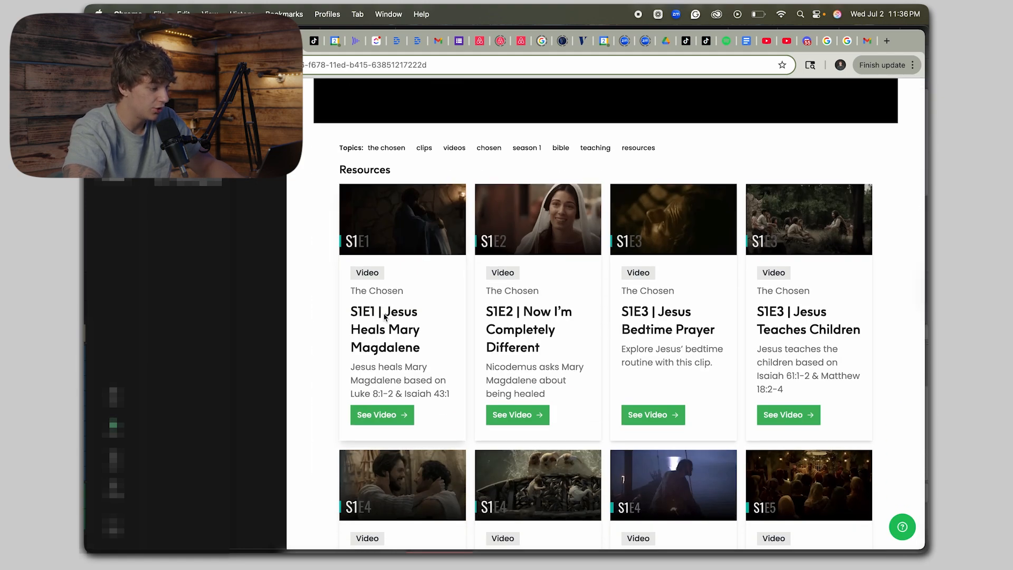
left_click(385, 316)
scroll(500, 384, "down", 1)
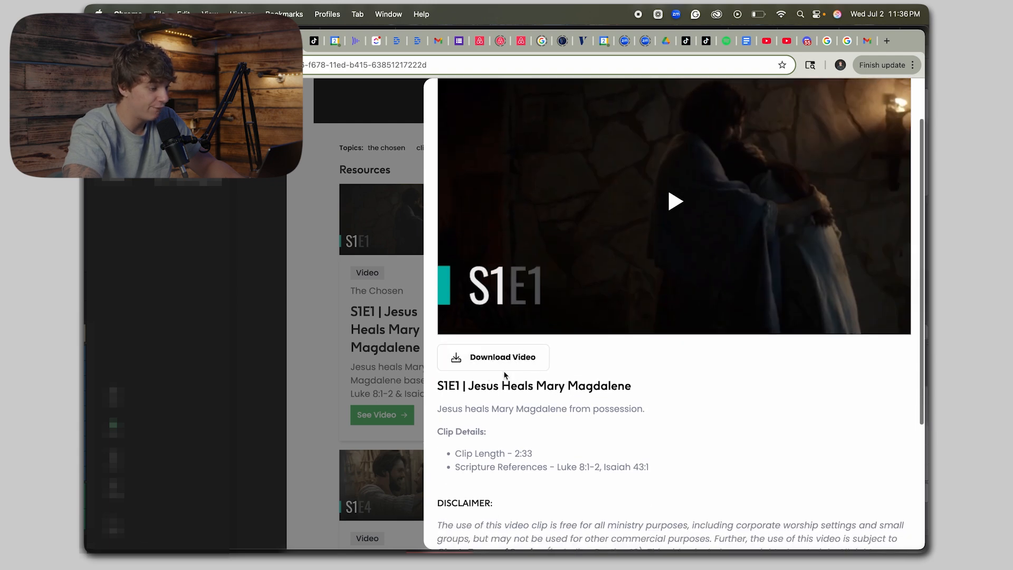
left_click(497, 364)
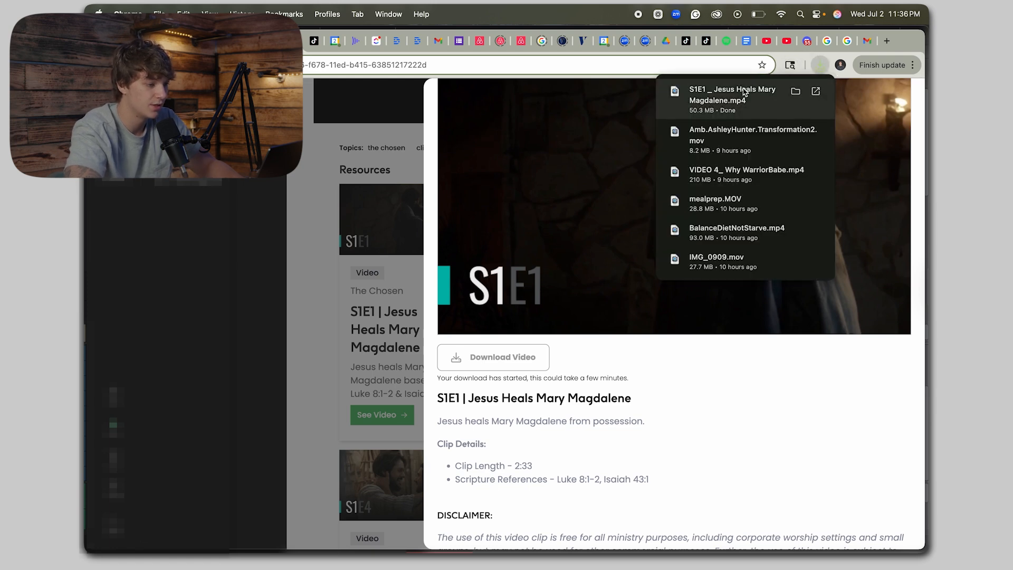
Step: Preview the downloaded "S1E1 _ Jesus Heals Mary Magdalene.mp4" in Finder and skim ahead to 00:28
mouse_move(264, 552)
left_click(194, 520)
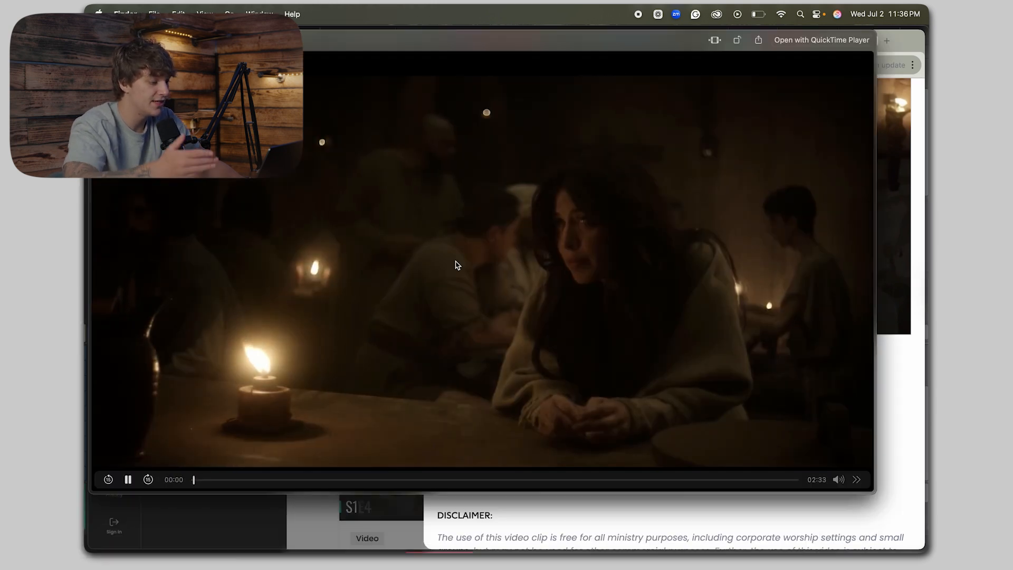
left_click_drag(267, 479, 303, 468)
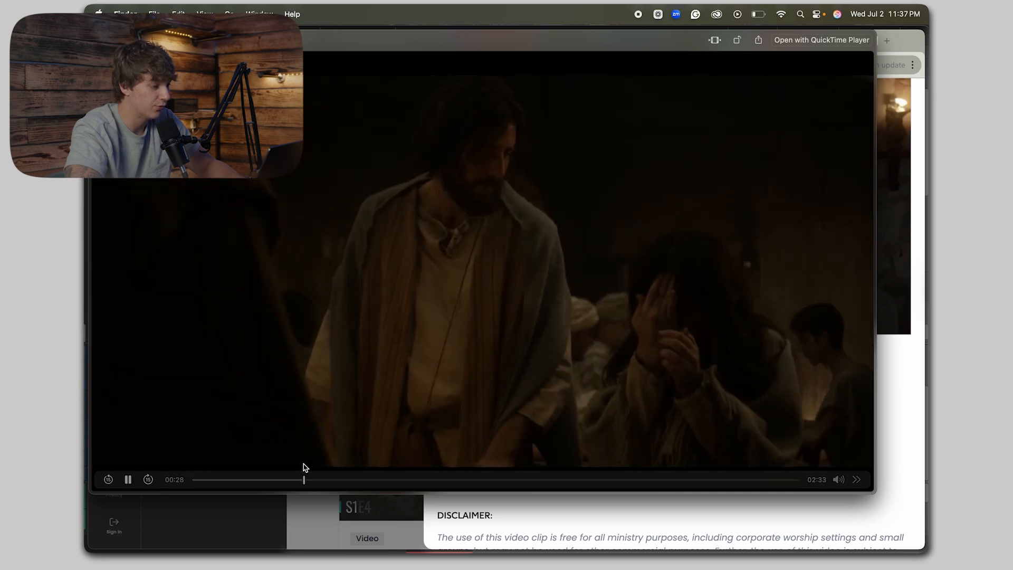
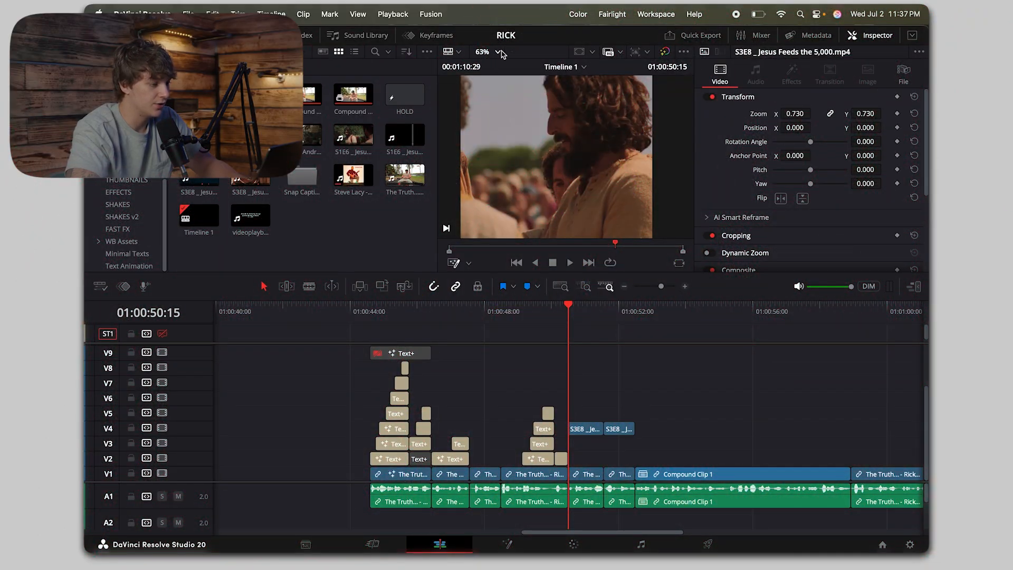
Step: Copy an existing "So" Text+ title onto V5 above the first S3E8 Jesus Feeds the 5,000 clip, starting at 01:00:50:15
left_click(497, 53)
left_click(494, 68)
key("space")
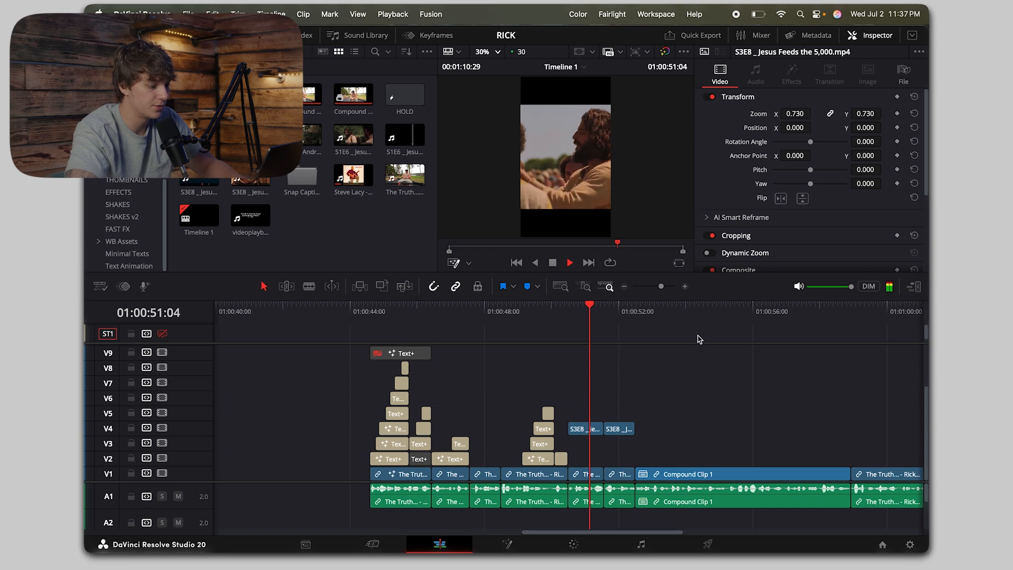
left_click(685, 287)
left_click(507, 313)
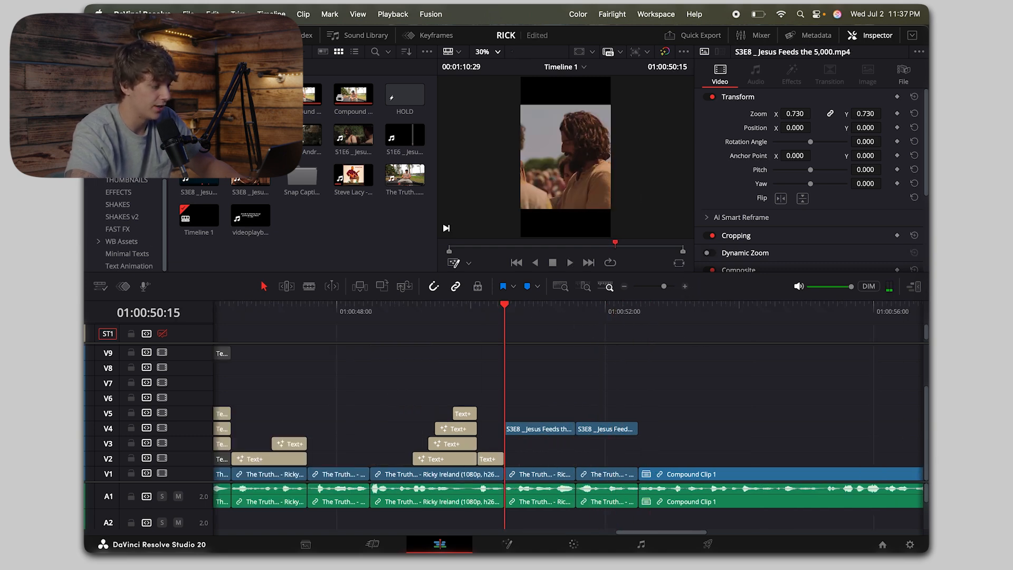
scroll(117, 196, "up", 3)
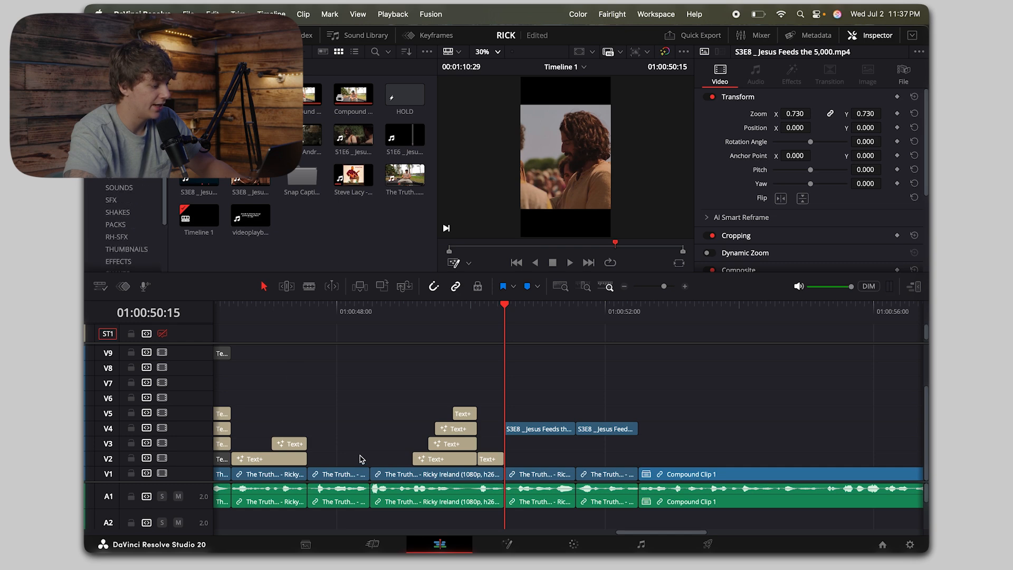
left_click_drag(287, 465, 563, 413)
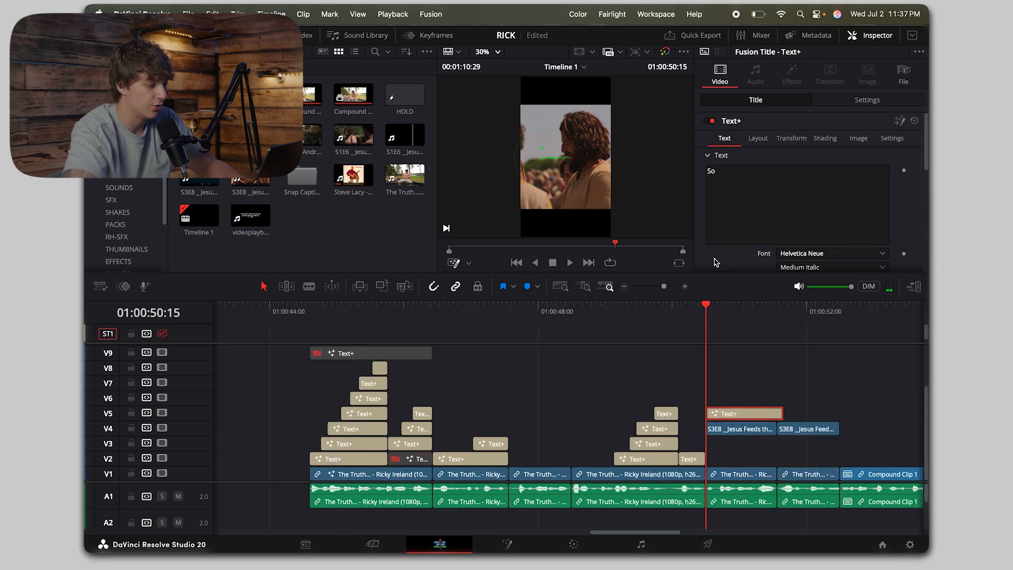
Step: Change the copied title's font to FONTSPRING DEMO - Integral CF Bold
key("space")
scroll(789, 201, "down", 1)
left_click(808, 254)
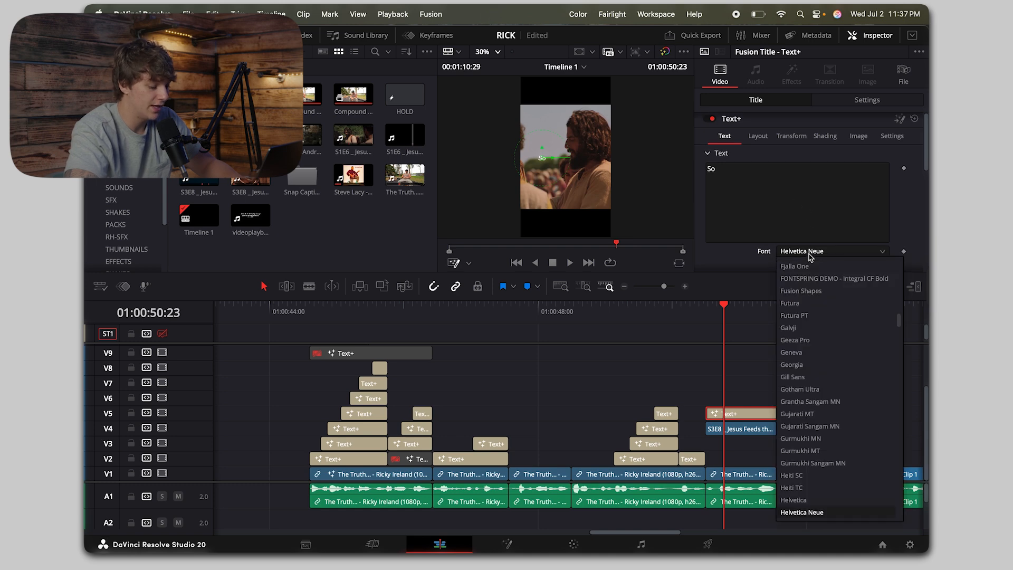
type("fo")
key("Return")
scroll(775, 208, "down", 1)
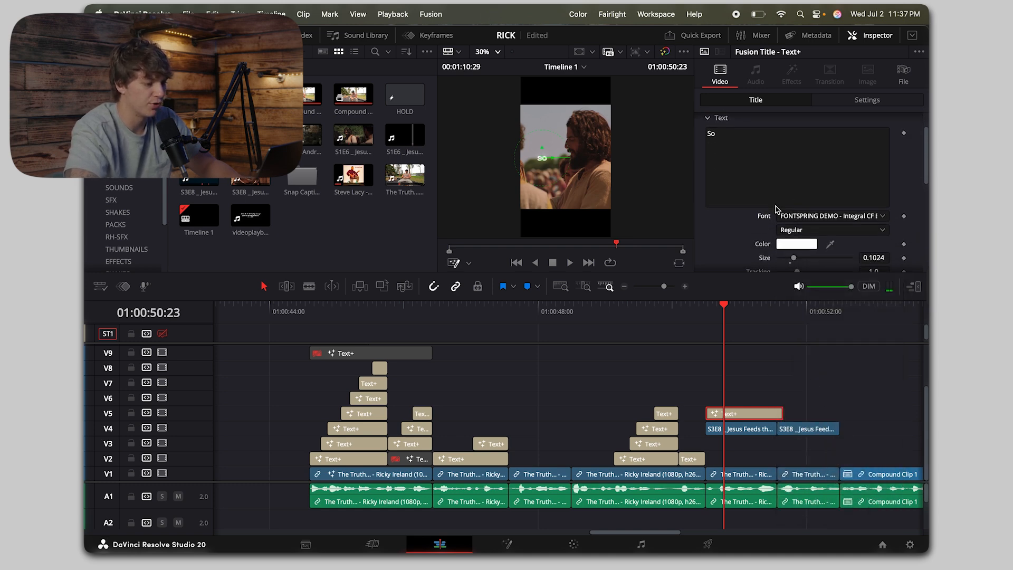
Step: Set the title's size to about 0.1457 and trim its end to match the B-roll clip beneath it
left_click(706, 323)
left_click(488, 51)
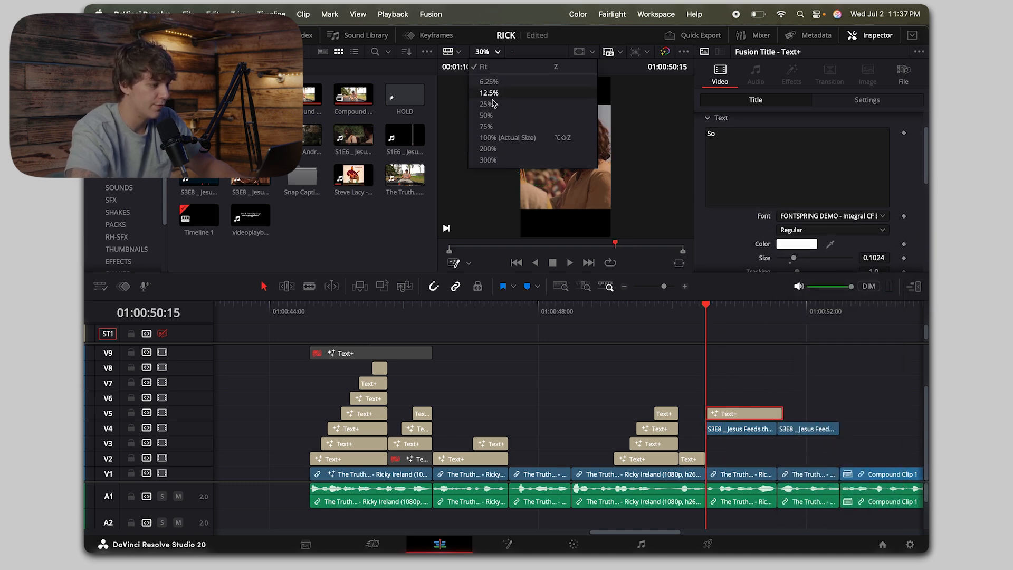
left_click(491, 116)
left_click_drag(794, 259, 800, 259)
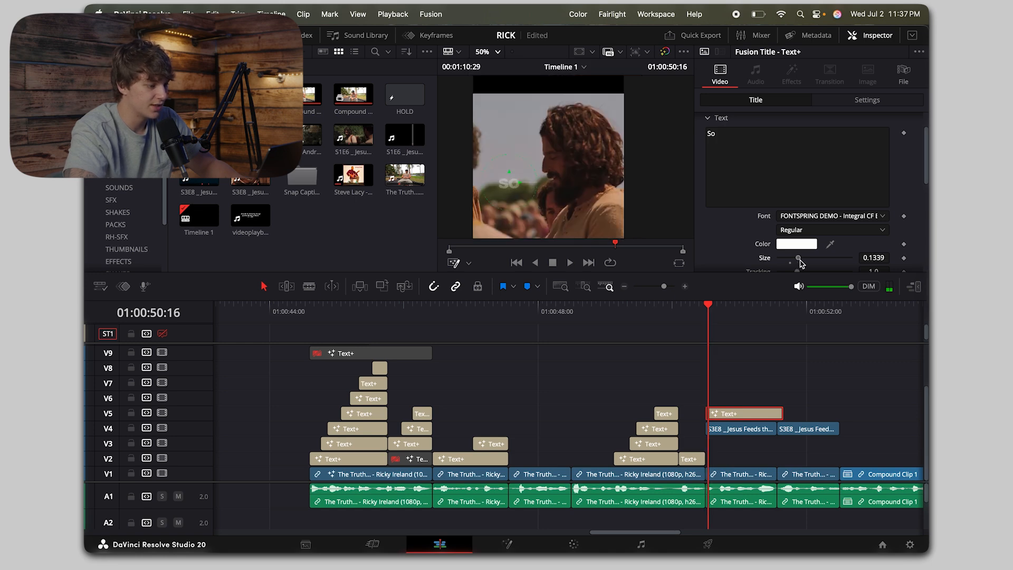
left_click_drag(782, 414, 776, 413)
key("space")
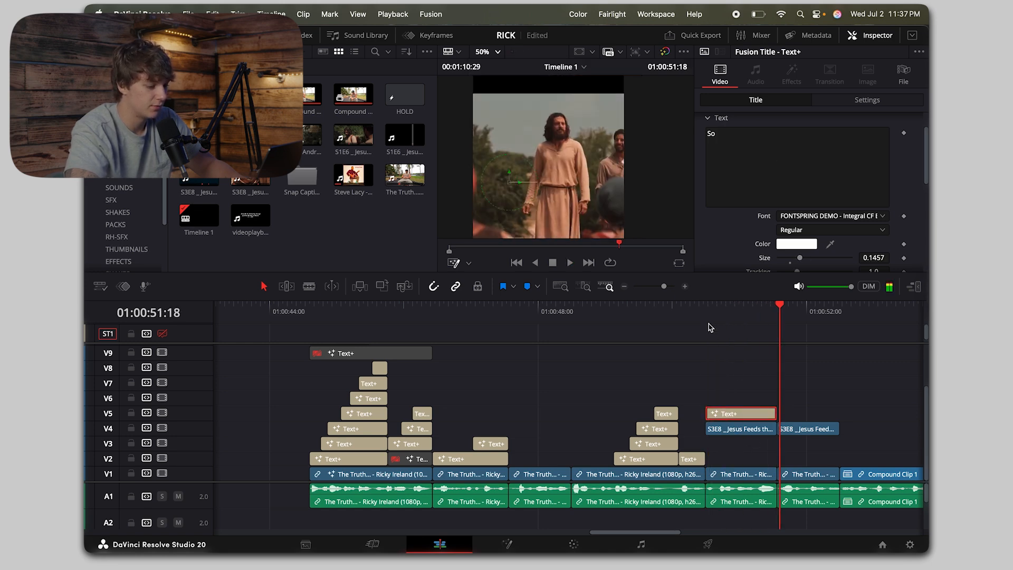
Step: Set the title's composite mode to Difference and play the start of the shot
left_click(706, 304)
scroll(738, 148, "up", 2)
left_click(867, 100)
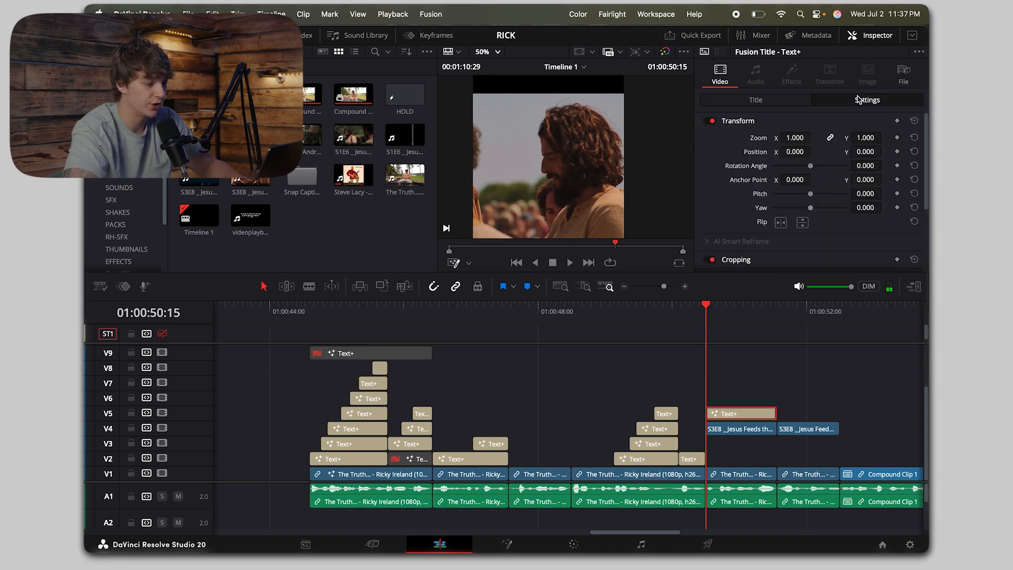
scroll(775, 220, "down", 5)
left_click(784, 223)
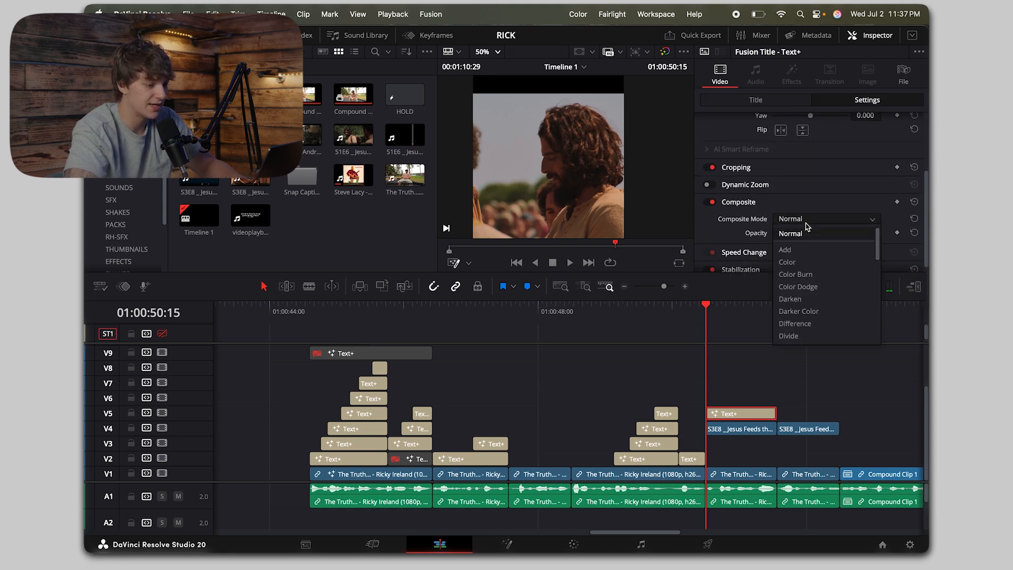
left_click(811, 323)
key("space")
key("space")
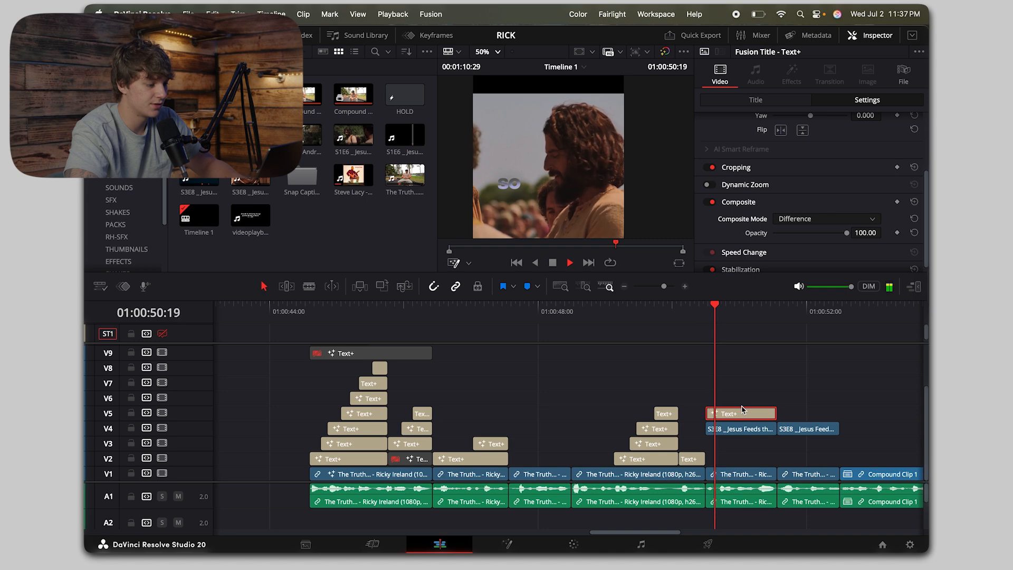
Step: Replace the V5 title's text with "that"
scroll(765, 165, "up", 5)
left_click(756, 100)
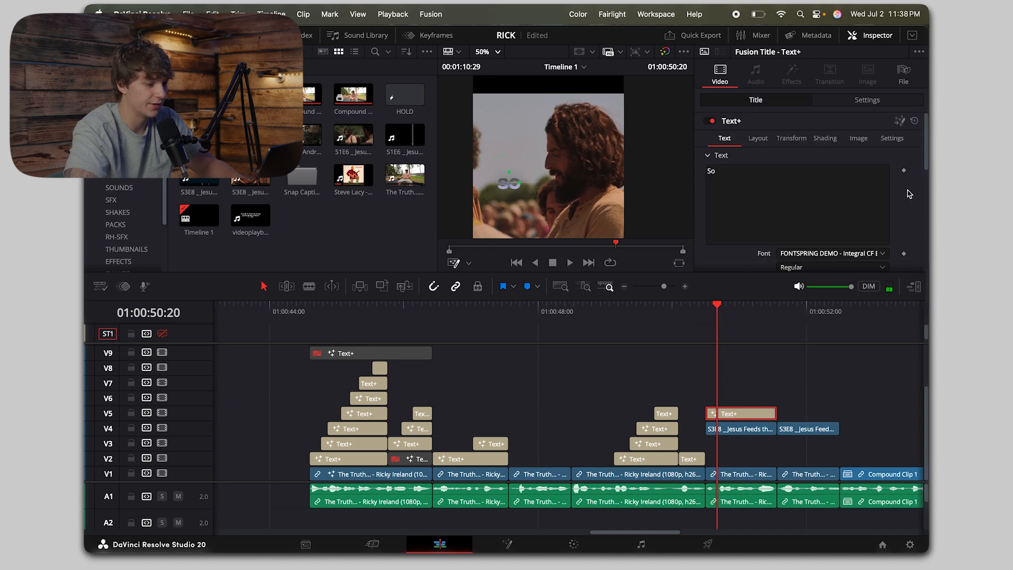
left_click(759, 138)
left_click(728, 139)
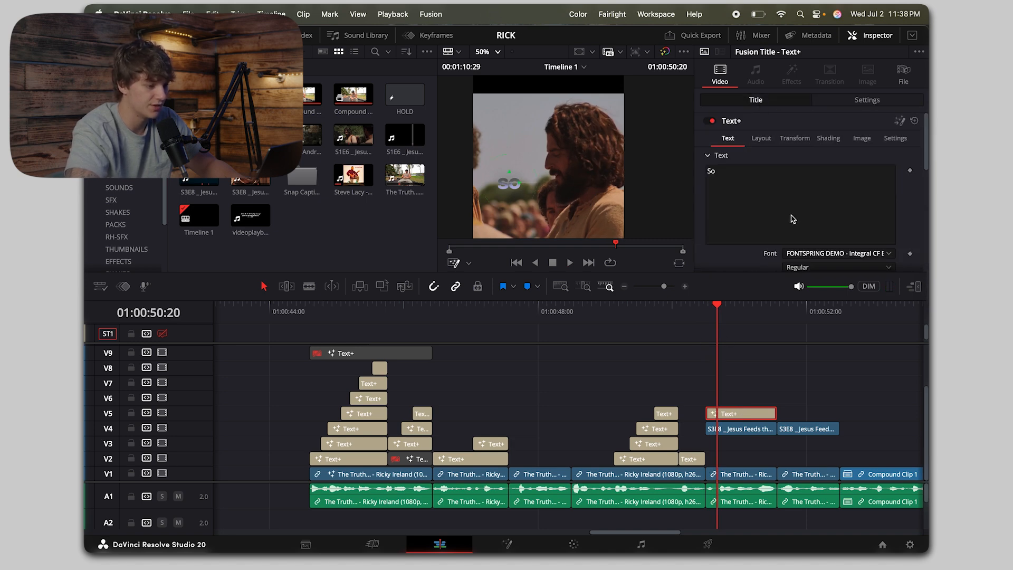
left_click(805, 203)
key("super+a")
type("that")
Step: Enlarge the "that" title and place its layout centre at X 0.344, Y 0.77
left_click(761, 138)
left_click_drag(876, 187, 907, 188)
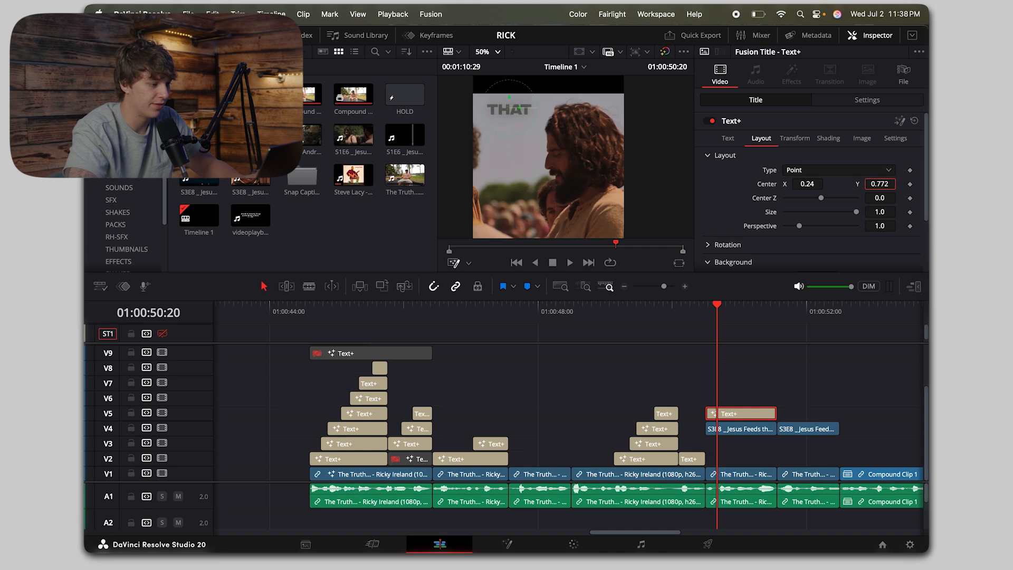
left_click_drag(810, 186, 815, 186)
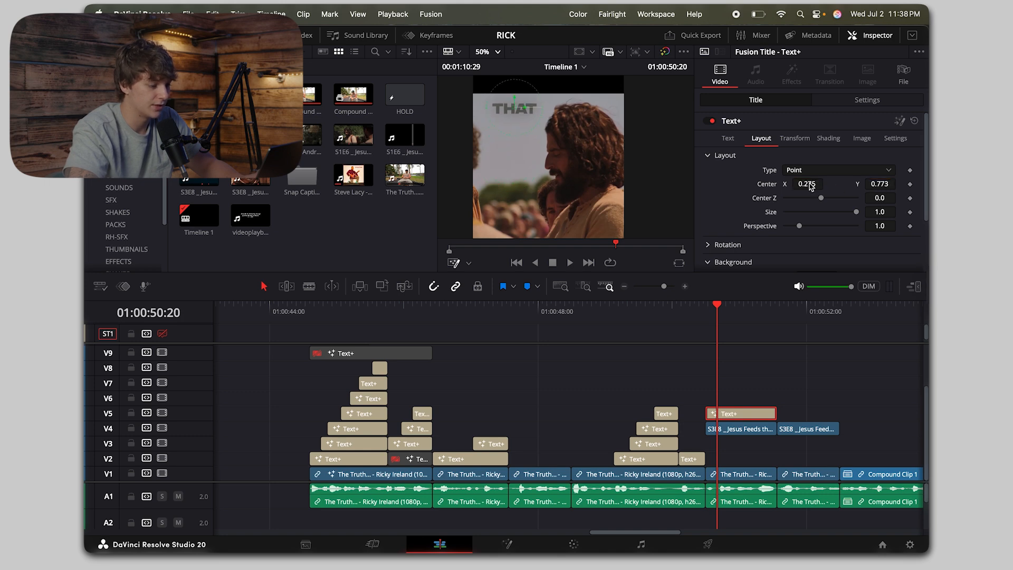
left_click(726, 140)
scroll(806, 266, "down", 2)
mouse_move(806, 253)
left_mouse_down()
mouse_move(832, 255)
mouse_move(820, 259)
left_mouse_up()
scroll(763, 136, "up", 2)
left_click(762, 138)
left_click_drag(808, 184, 815, 184)
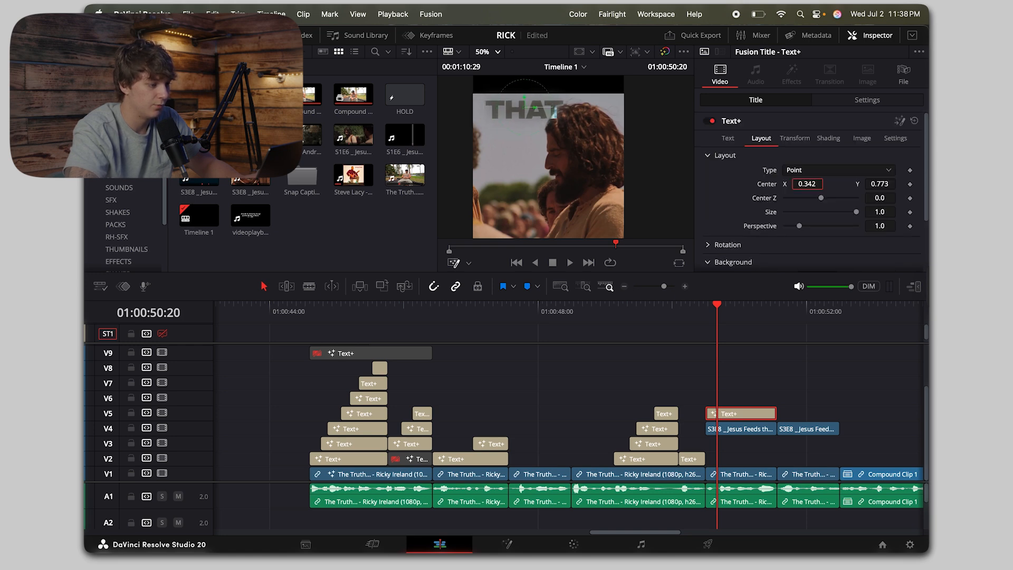
left_click_drag(883, 183, 882, 183)
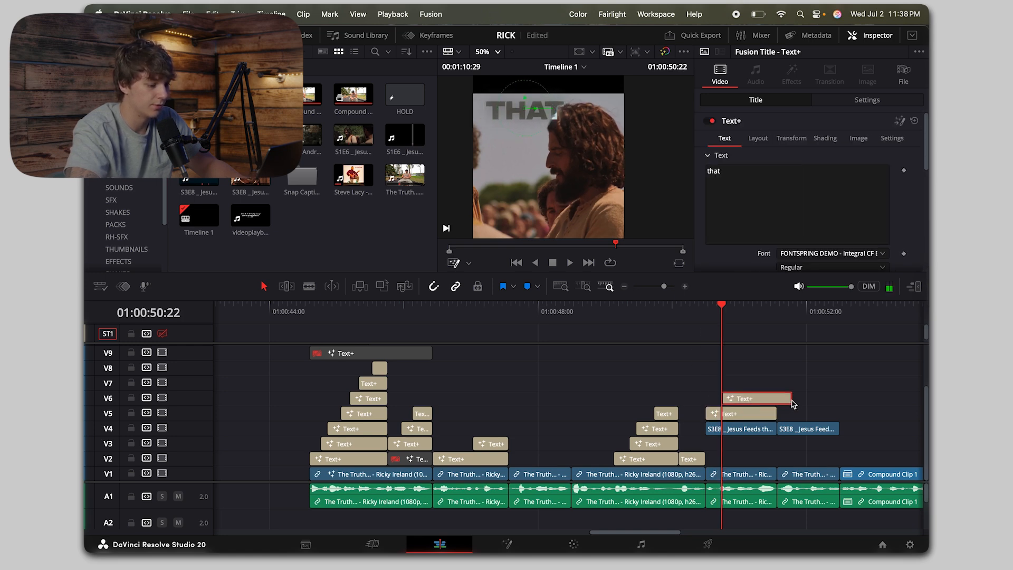
Step: Duplicate the title onto V6 from 01:00:50:22, change its text to "god", and lower its centre to Y 0.693
left_click_drag(791, 403, 777, 402)
left_click_drag(796, 217, 599, 112)
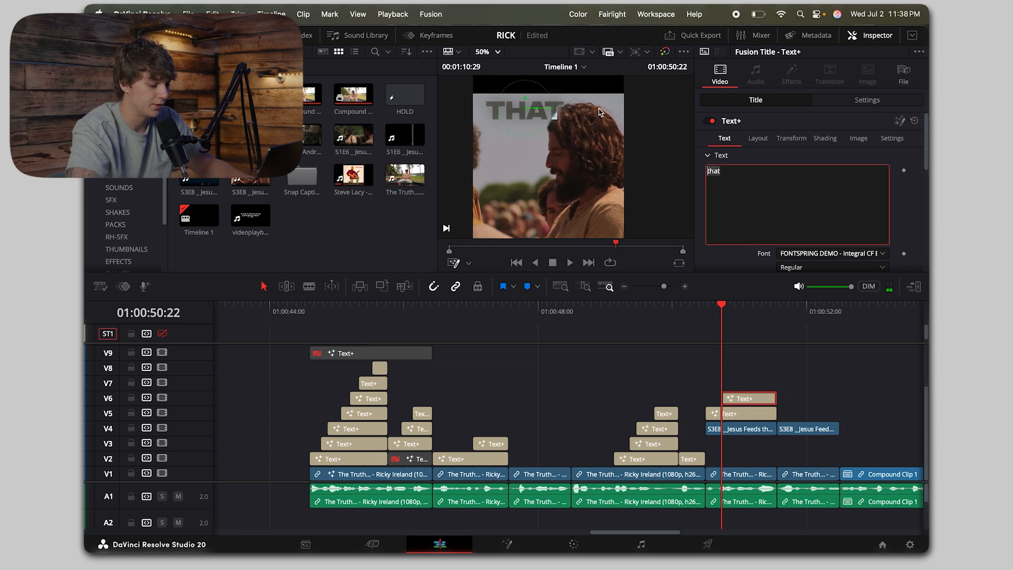
type("god")
Step: Duplicate the "god" title onto V7 from 01:00:50:27 and change its text to "is"
left_click(758, 396)
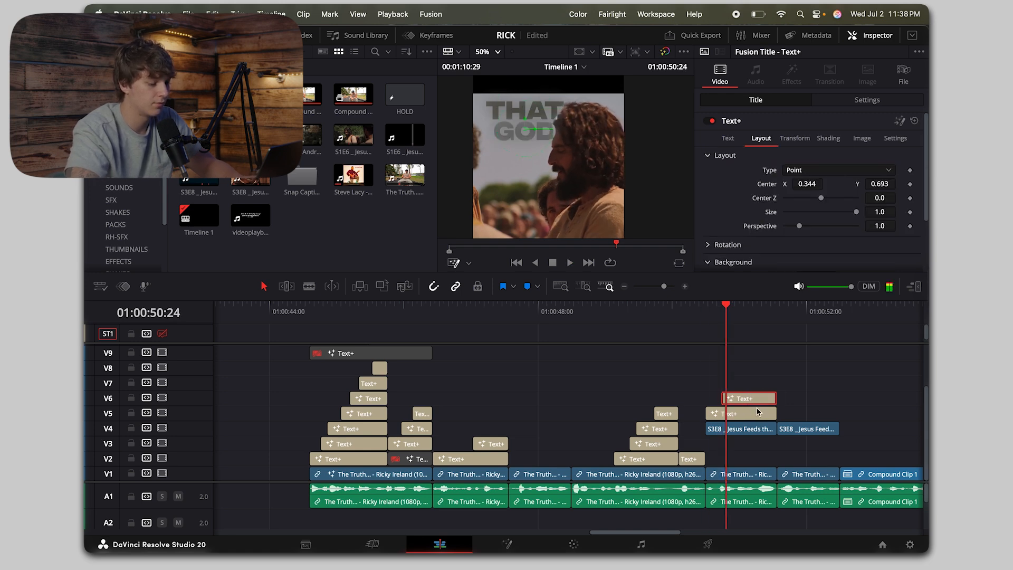
key("Right")
key("Right")
key("Right")
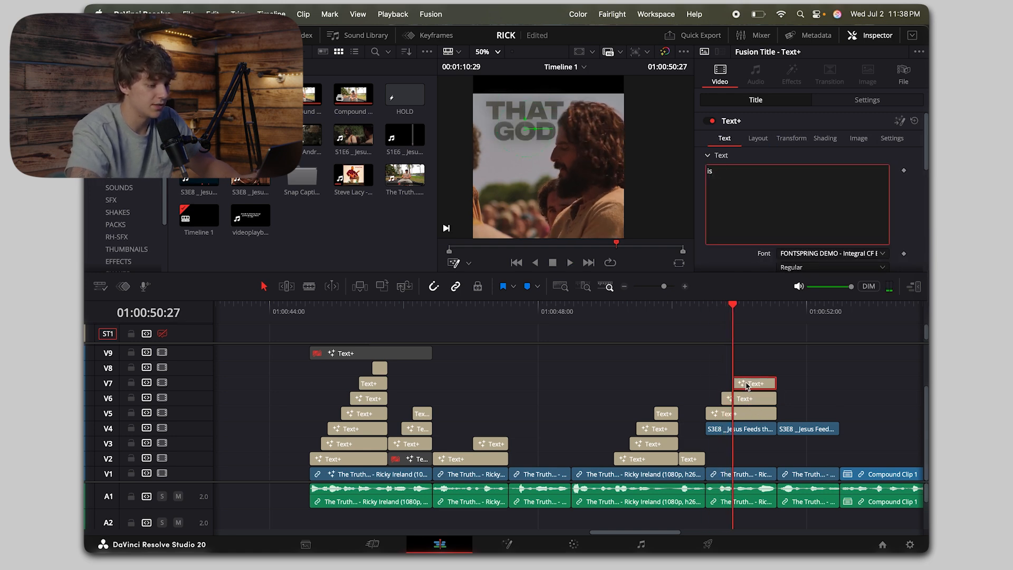
Step: Position the "is" title below "god", and add a copy reading "always" on V8 from 01:00:51:02
left_click(747, 386)
key("Left")
key("Left")
key("Left")
key("Left")
key("Left")
key("Left")
key("Left")
key("Right")
key("Right")
key("Right")
key("Right")
key("Right")
key("Right")
key("Right")
key("Right")
key("Right")
key("Right")
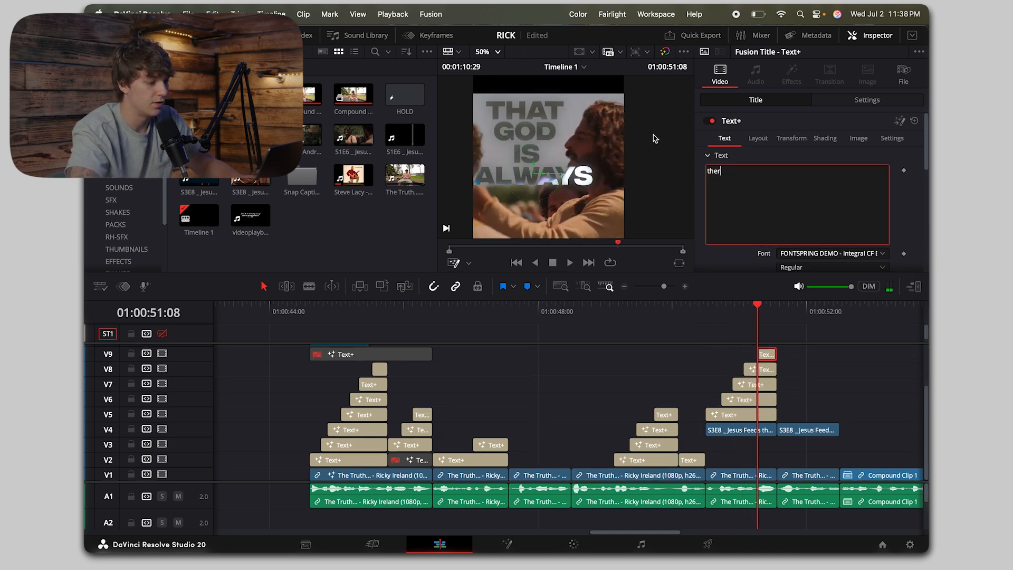
Step: Add a "there" title on V9 from 01:00:51:08 and set its centre to X 0.321, Y 0.438
type("ere")
left_click(768, 357)
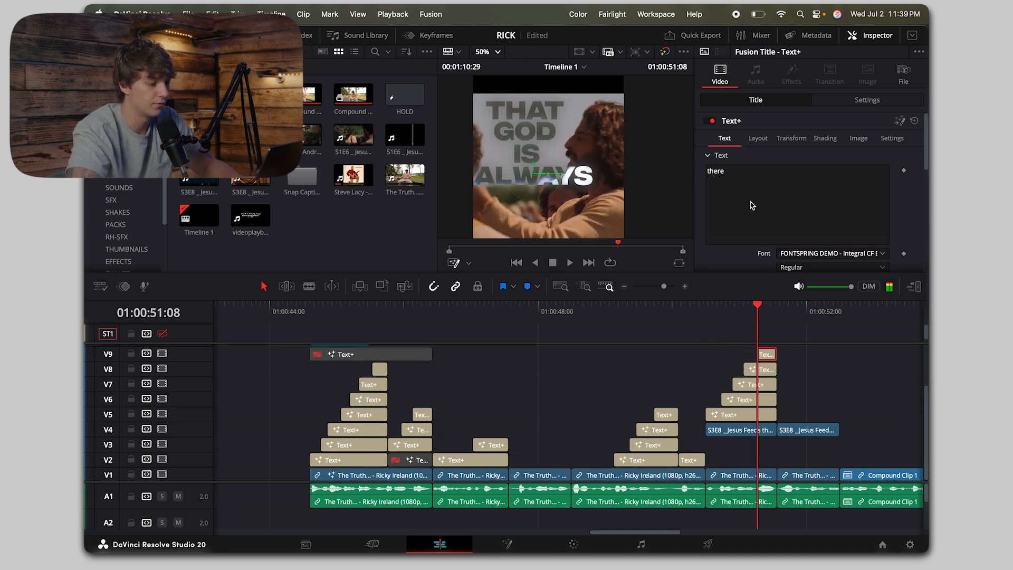
left_click_drag(880, 184, 766, 184)
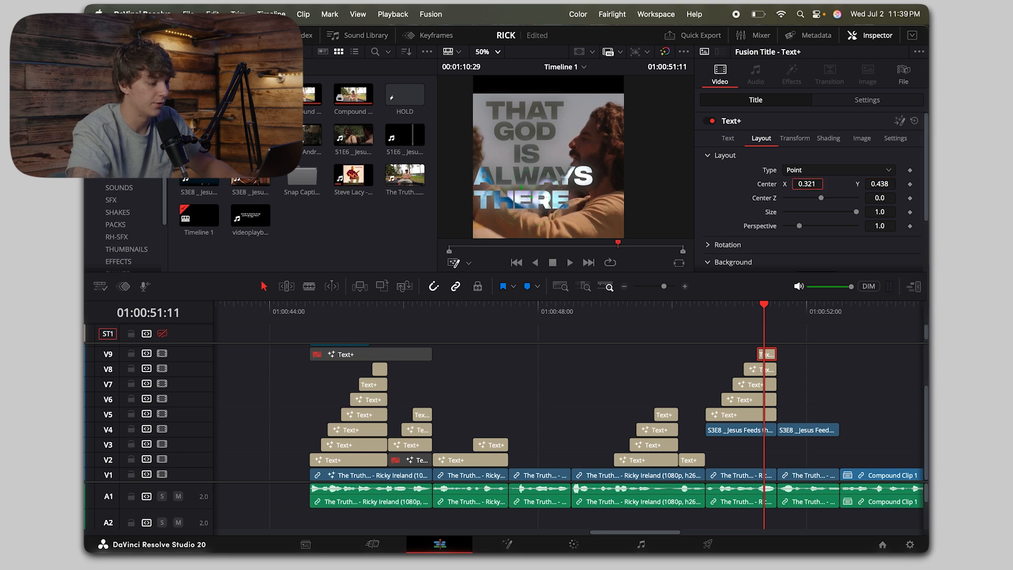
Step: Duplicate the first S3E8 Jesus Feeds the 5,000 clip from V4 onto V10, directly above the stacked titles
left_click(748, 431)
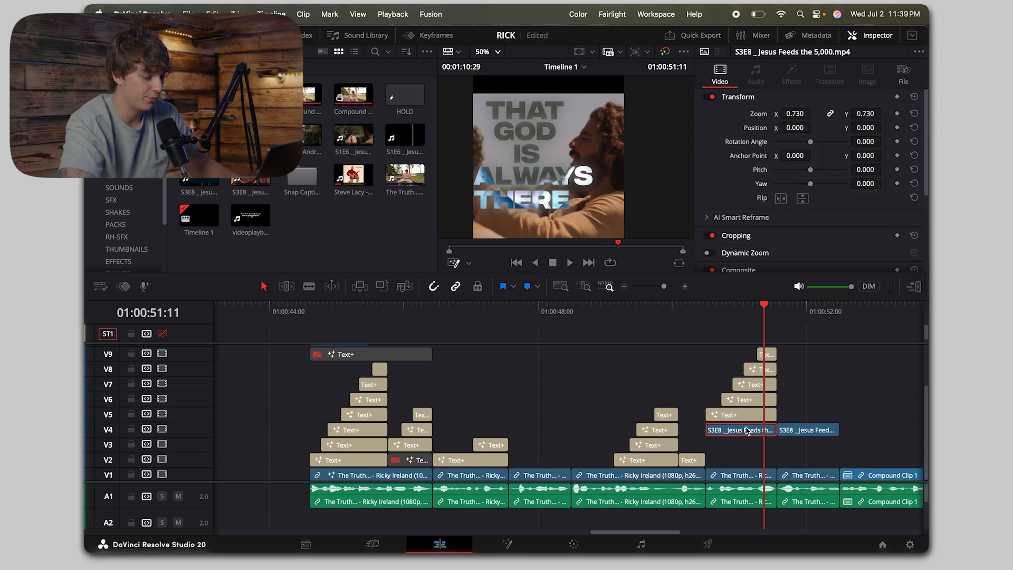
left_click_drag(752, 434, 752, 399)
left_click(733, 310)
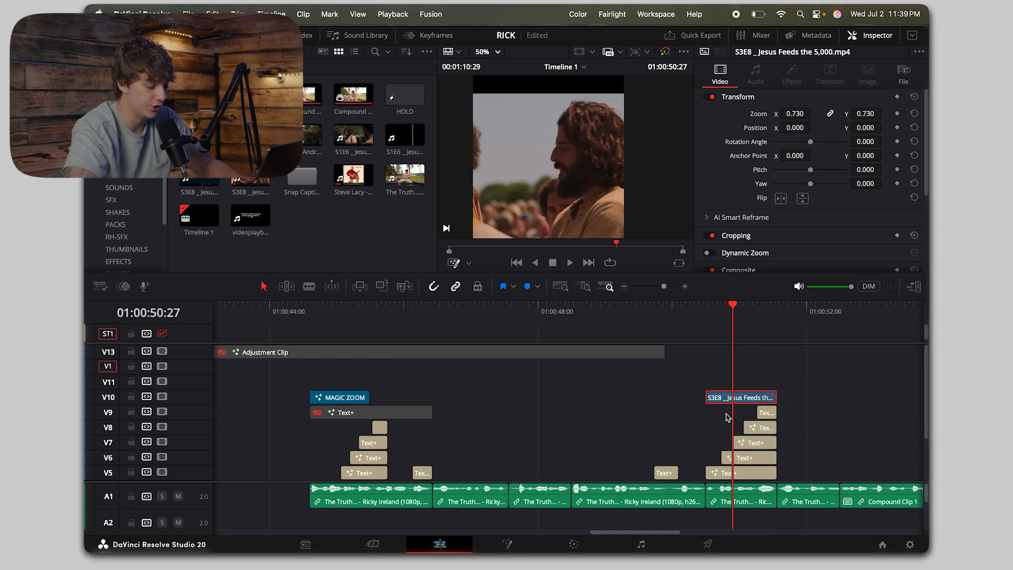
Step: Open the V10 clip for color grading and insert a second corrector node after node 01
left_click(573, 544)
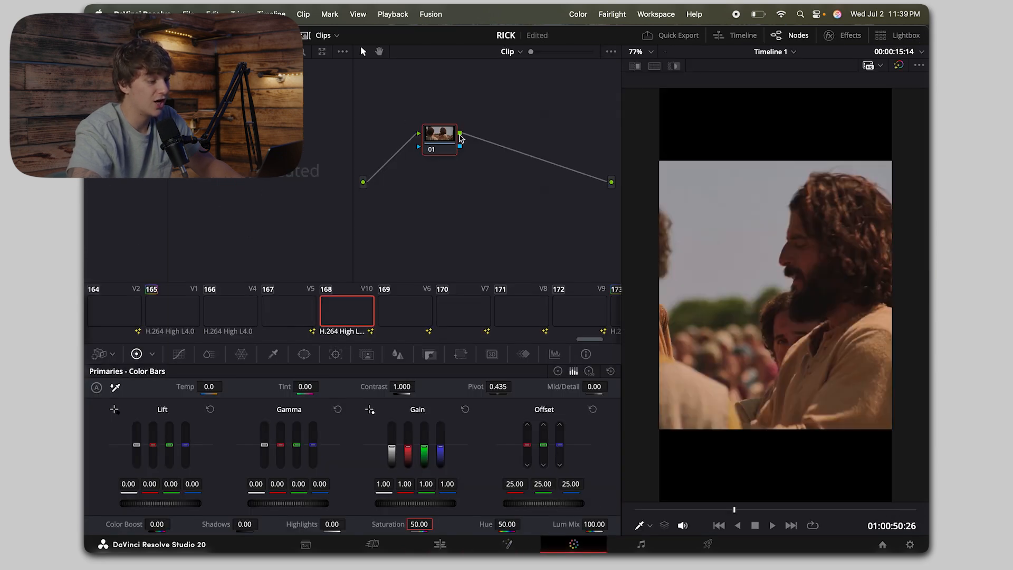
right_click(423, 193)
mouse_move(464, 214)
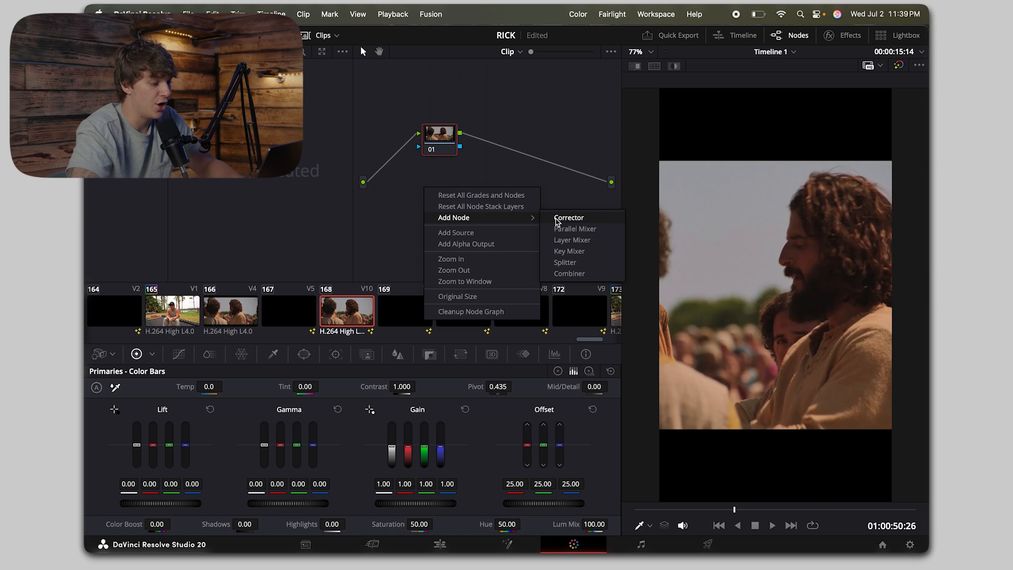
left_click(564, 217)
left_click_drag(432, 192, 502, 150)
Step: Mask the long-haired man on node 02 using Magic Mask at Better quality, marking face, hair and robe, and track both directions
left_click(376, 357)
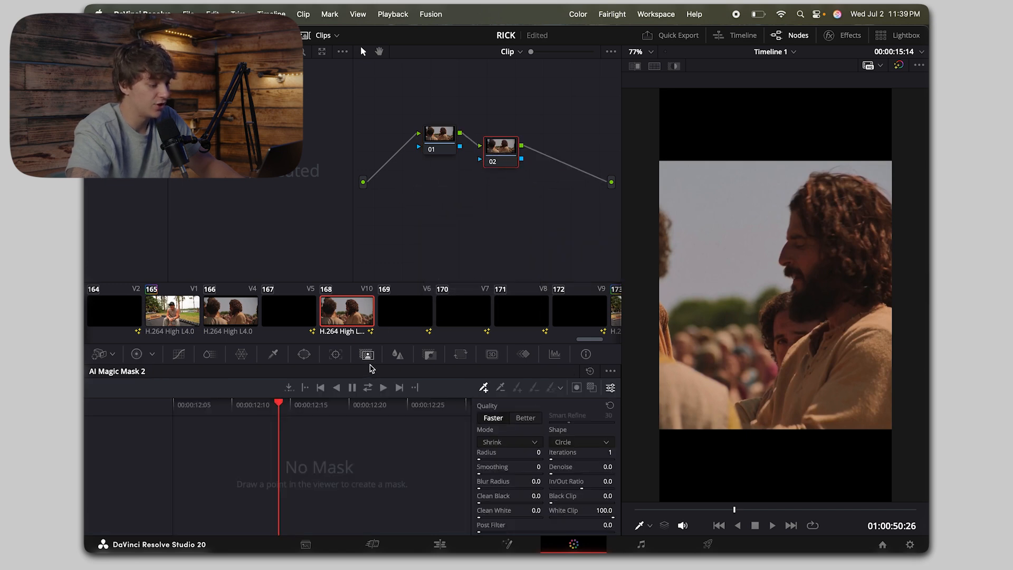
left_click(526, 417)
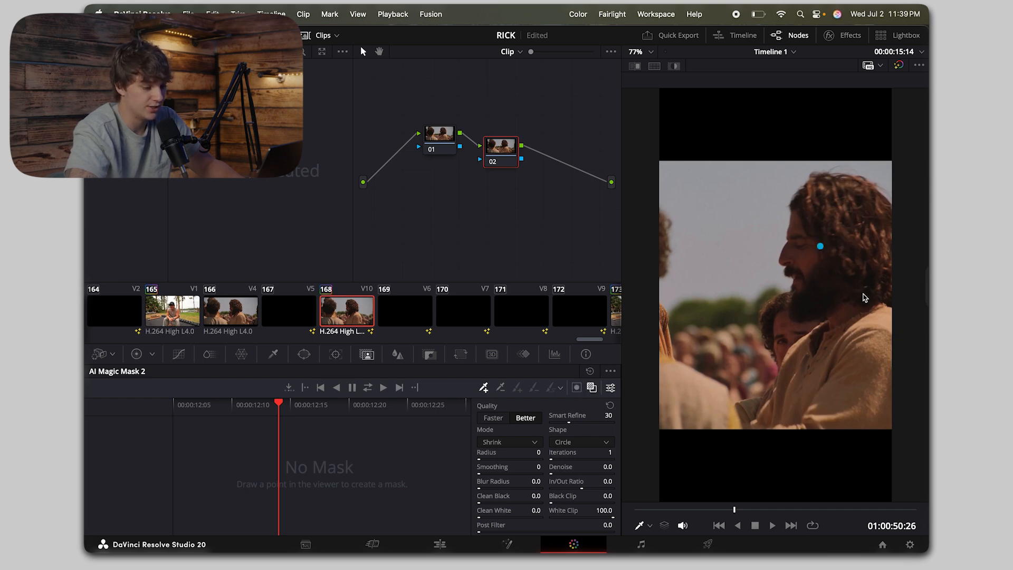
left_click(821, 246)
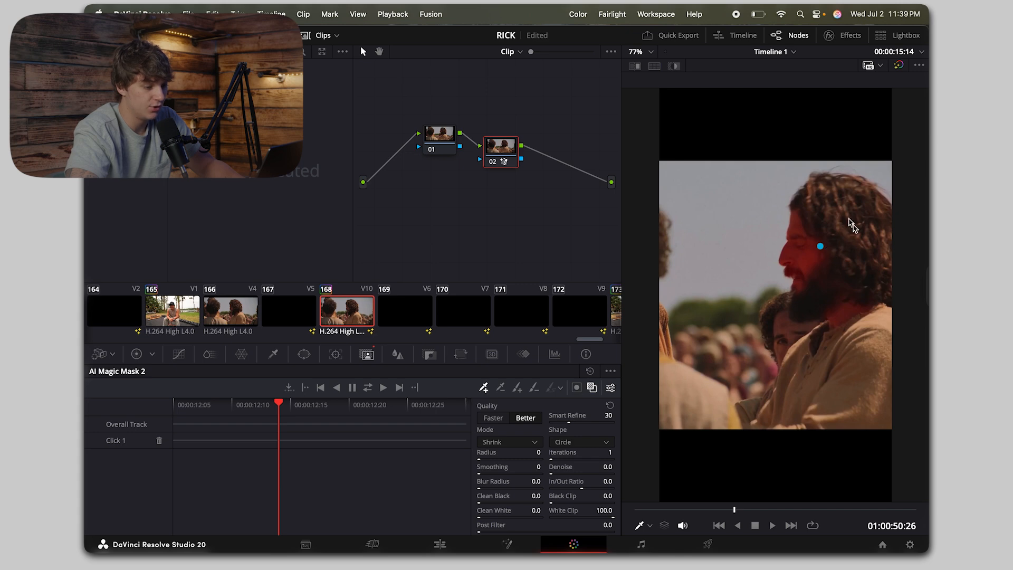
left_click(844, 211)
left_click(849, 353)
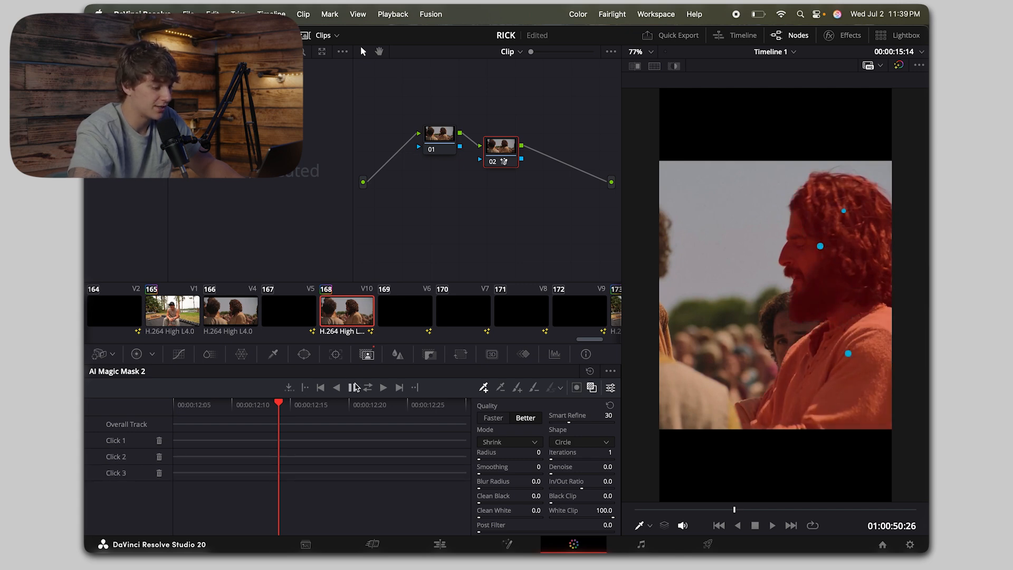
left_click(368, 387)
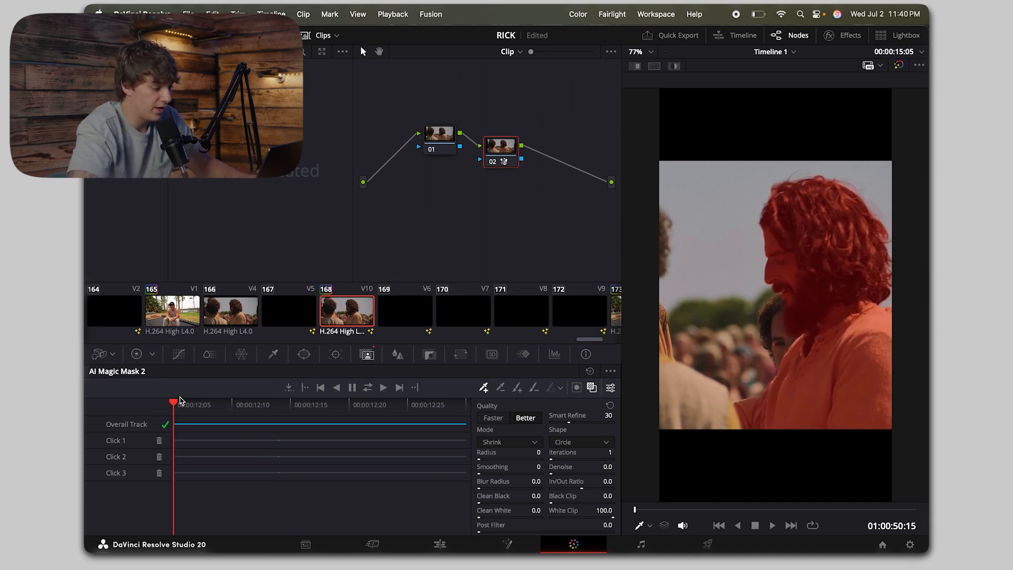
left_click_drag(179, 402, 341, 390)
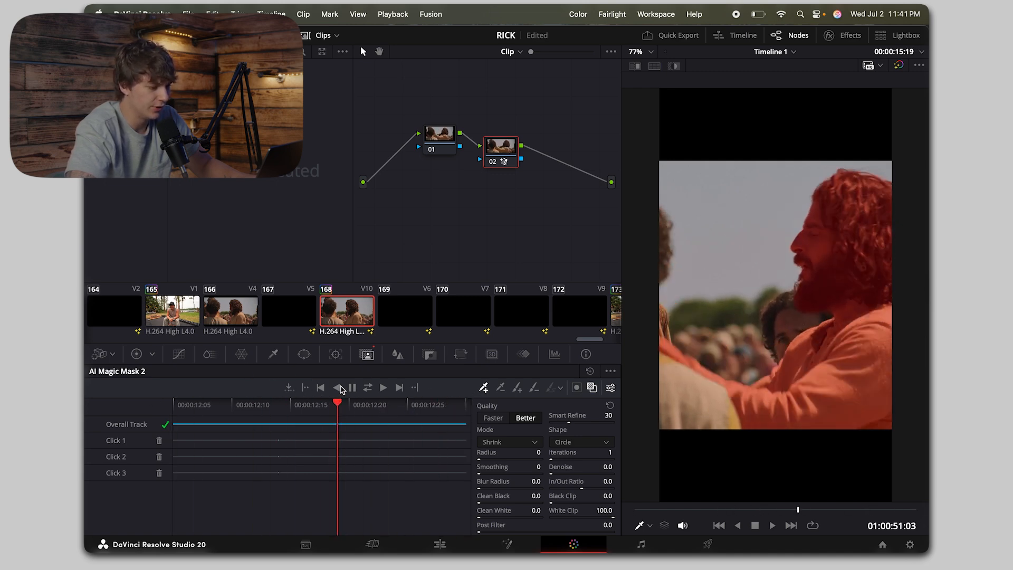
Step: Connect node 02's mask to a new alpha output and play the edit to check the titles behind the long-haired man
right_click(546, 201)
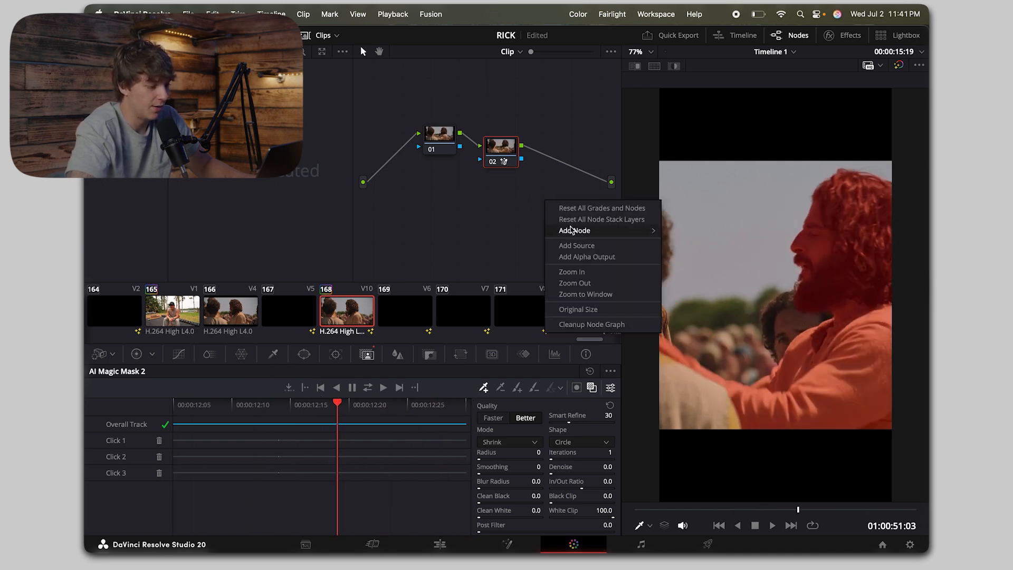
left_click(581, 256)
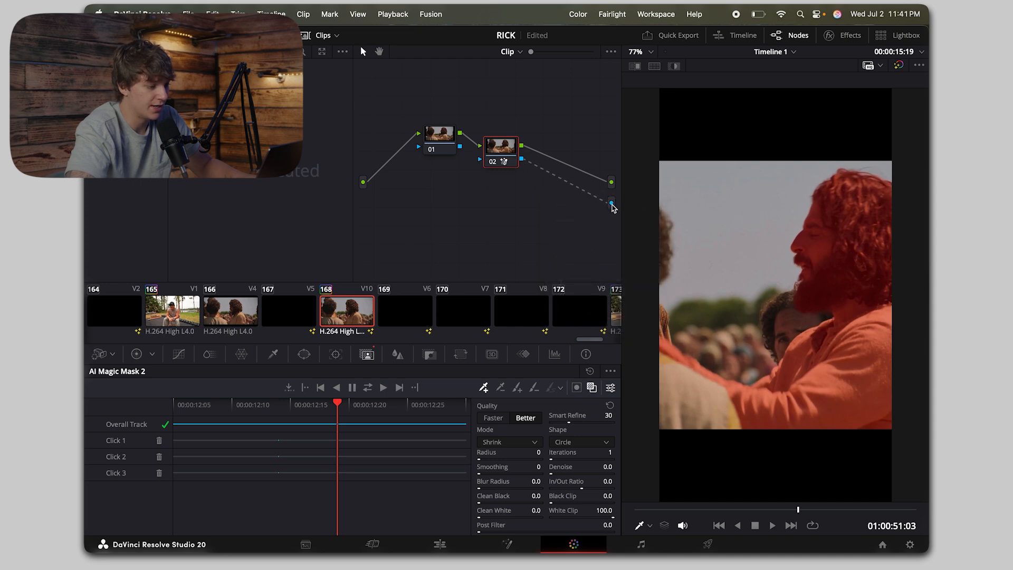
left_click(440, 544)
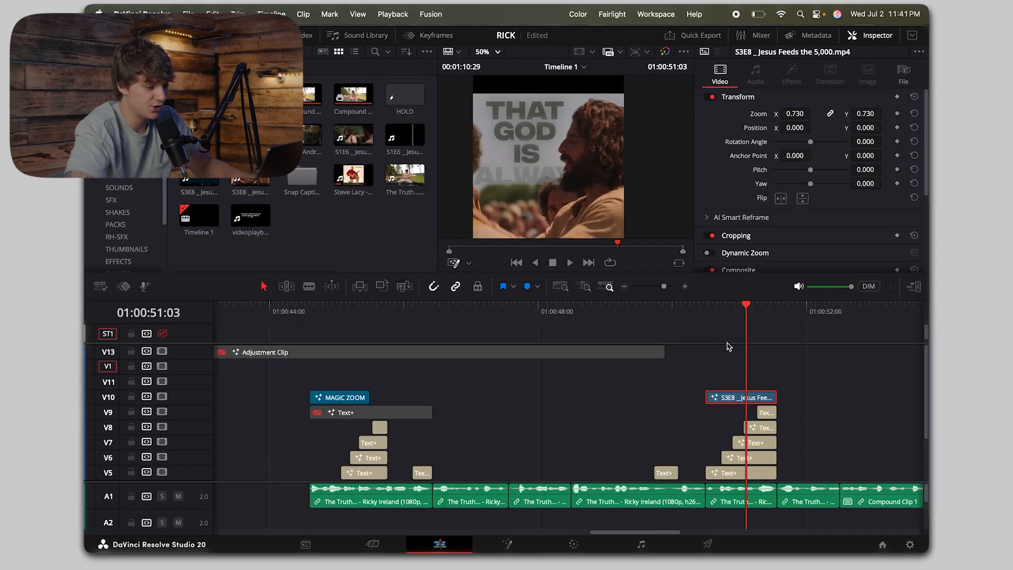
scroll(598, 204, "up", 5)
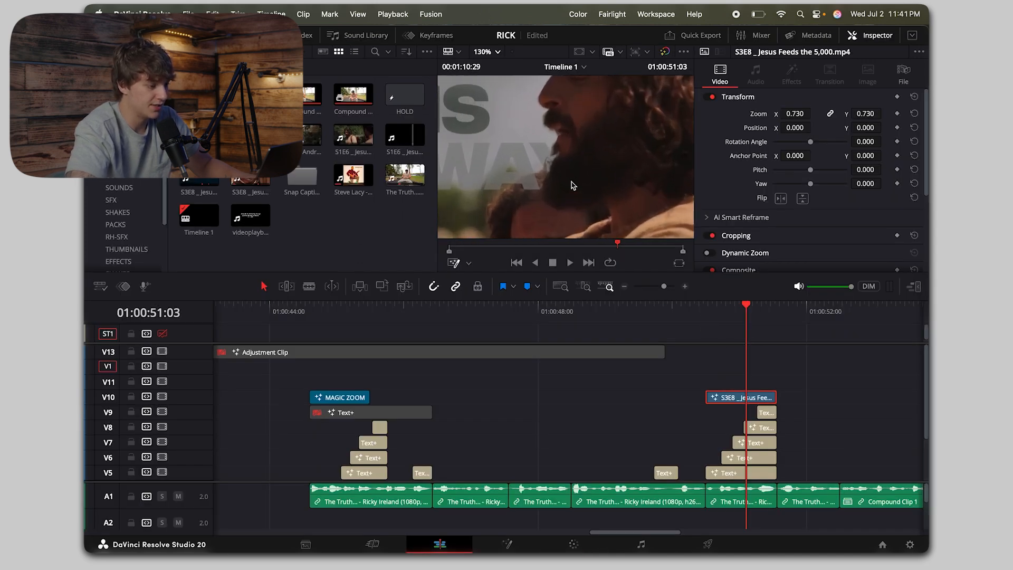
scroll(593, 167, "down", 5)
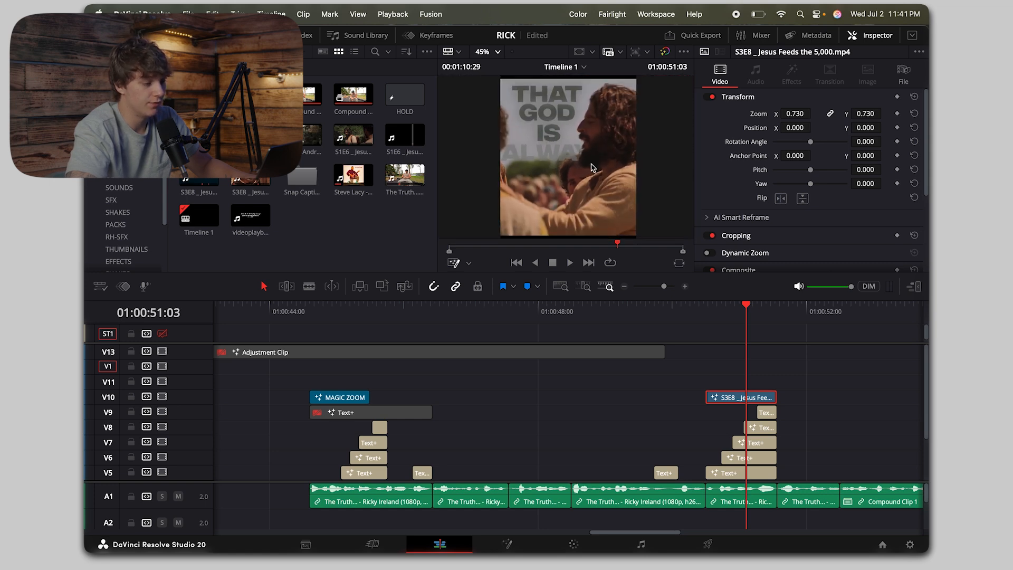
left_click(709, 319)
key("space")
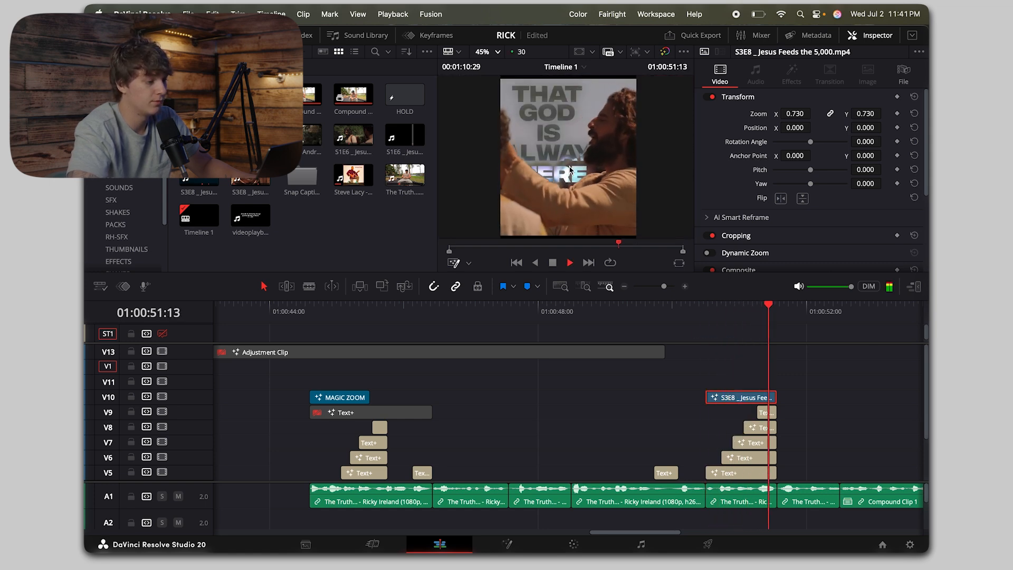
key("space")
Step: Duplicate the second S3E8 Jesus Feeds the 5,000 clip from V4 onto V11 at 01:00:51:17 and disable the duplicate
scroll(788, 411, "down", 4)
scroll(788, 411, "right", 3)
left_click(740, 431)
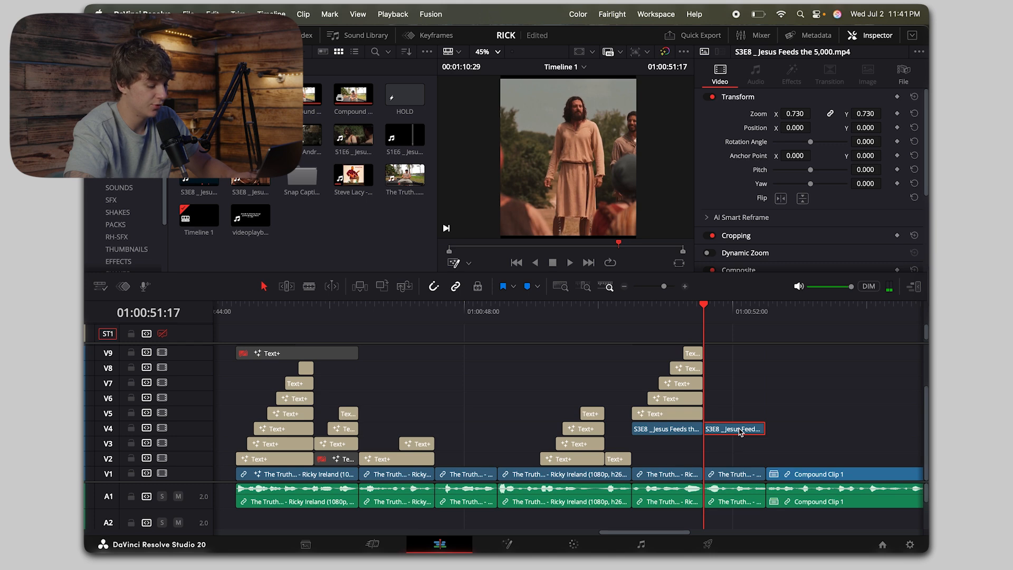
left_click_drag(740, 430, 738, 358)
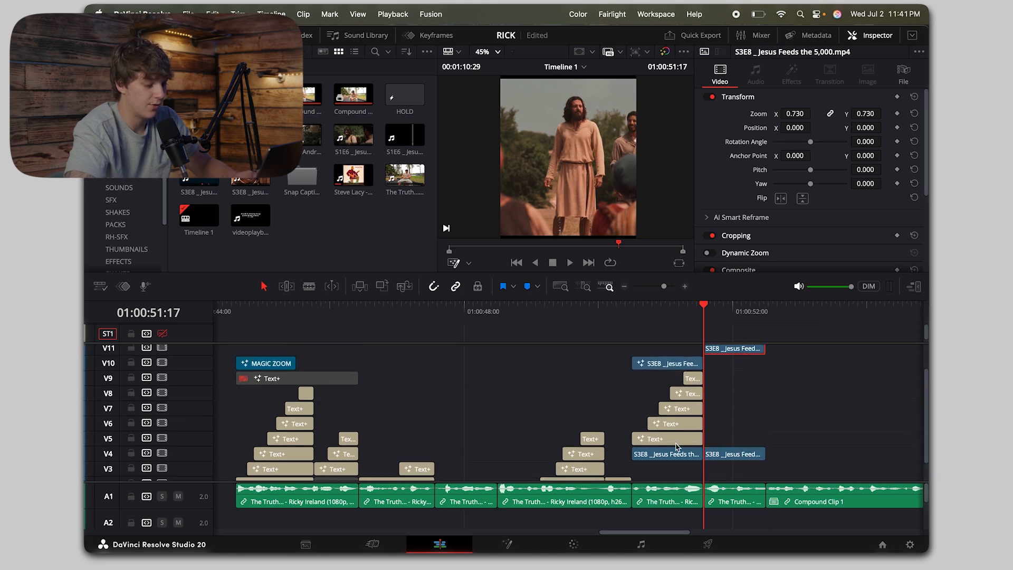
left_click(676, 439)
left_click(733, 348)
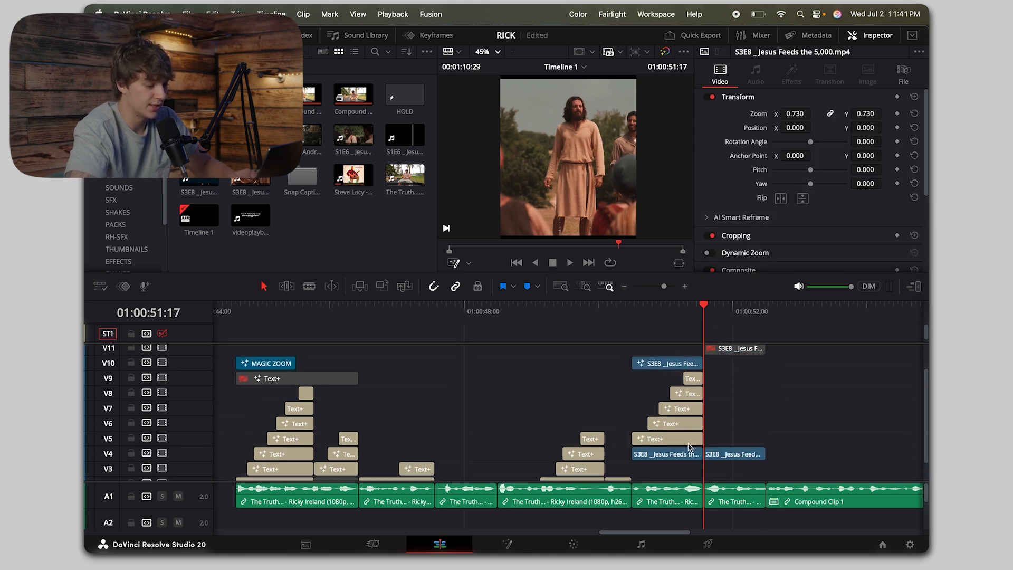
Step: Copy the "that" title to 01:00:51:17 on V5, match its length to the clip below and change its text to "Jesus"
left_click_drag(689, 447, 758, 441)
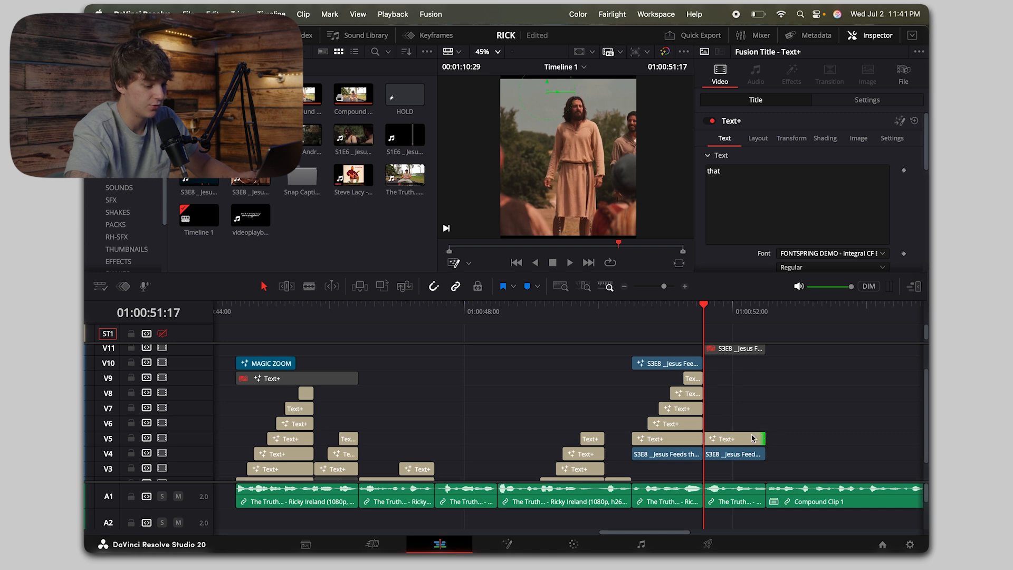
left_click(736, 439)
type("jesuss")
key("BackSpace")
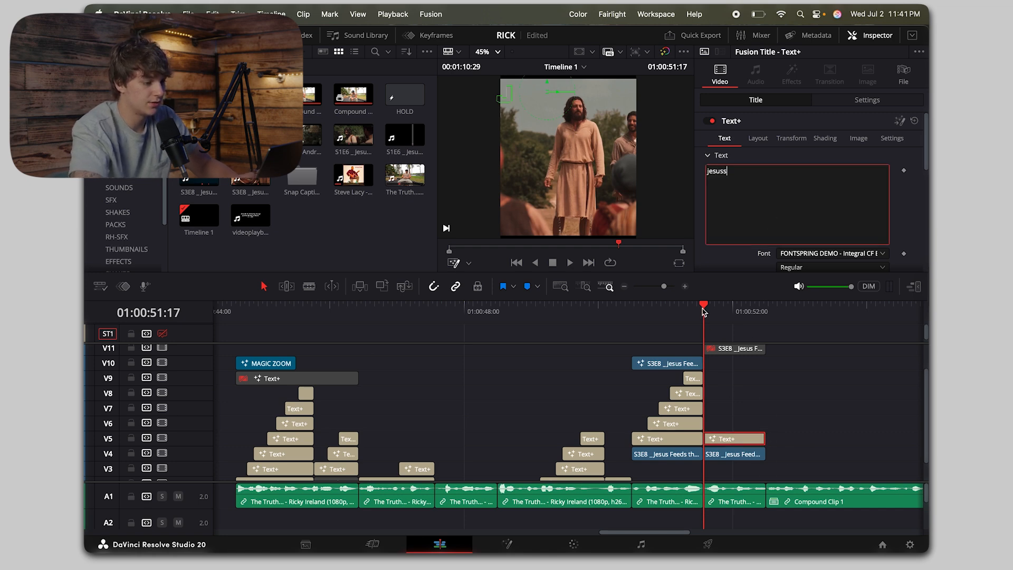
left_click(710, 173)
key("BackSpace")
type("J")
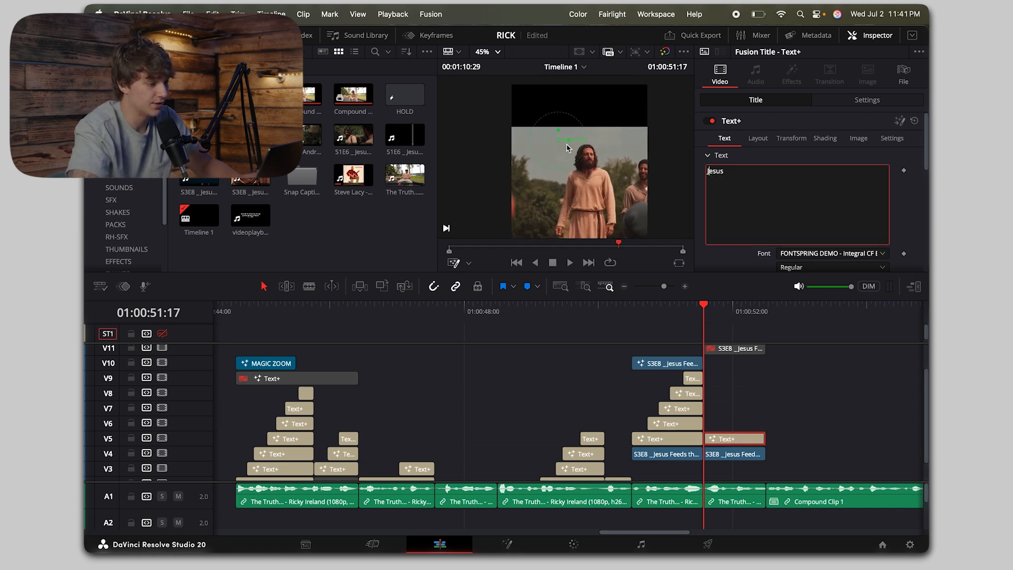
left_click(722, 435)
key("space")
key("space")
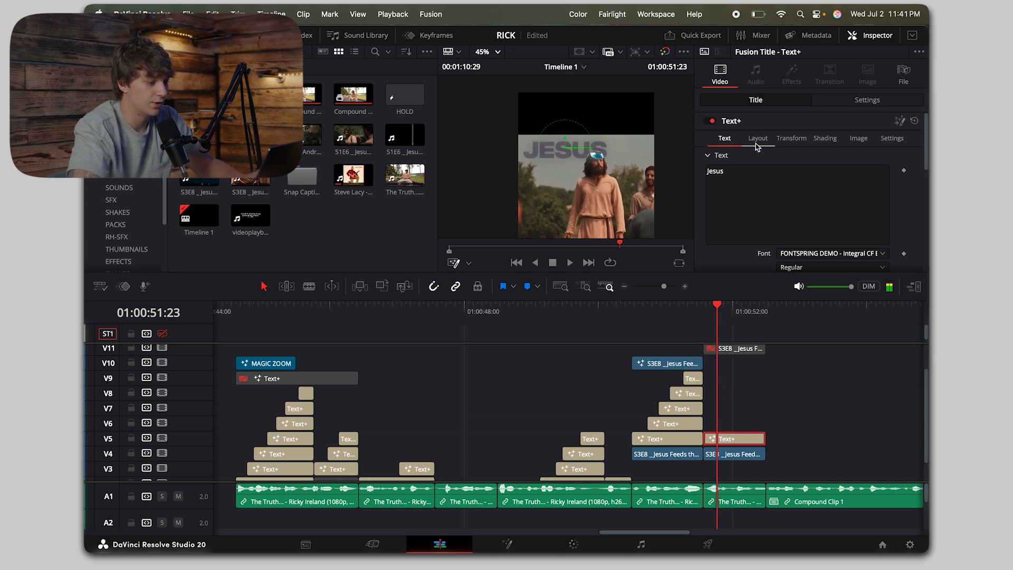
Step: Add an "is" title on V6 from 01:00:51:27 and place it beside "Jesus" on the same line
left_click(756, 143)
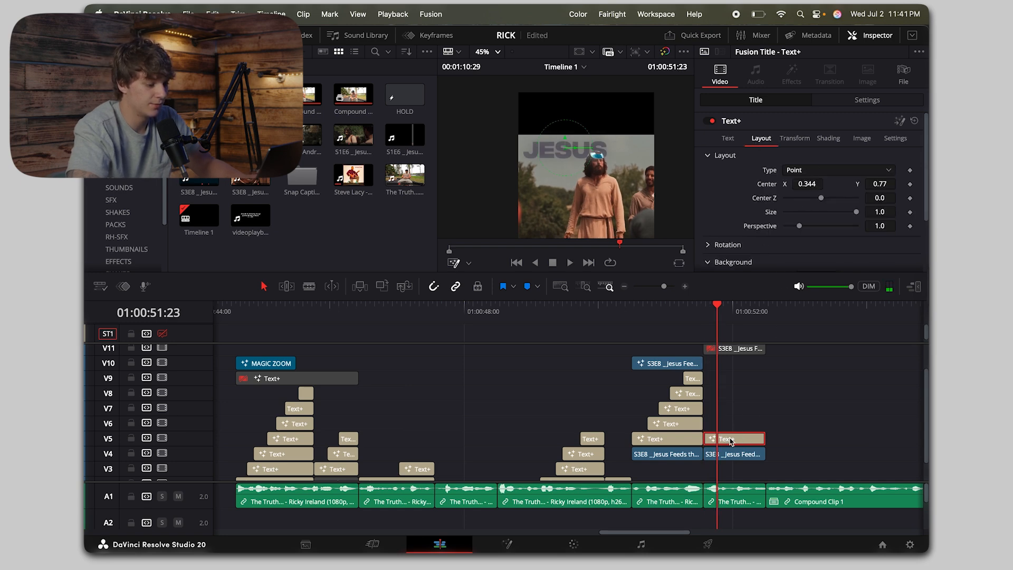
key("space")
left_click(760, 140)
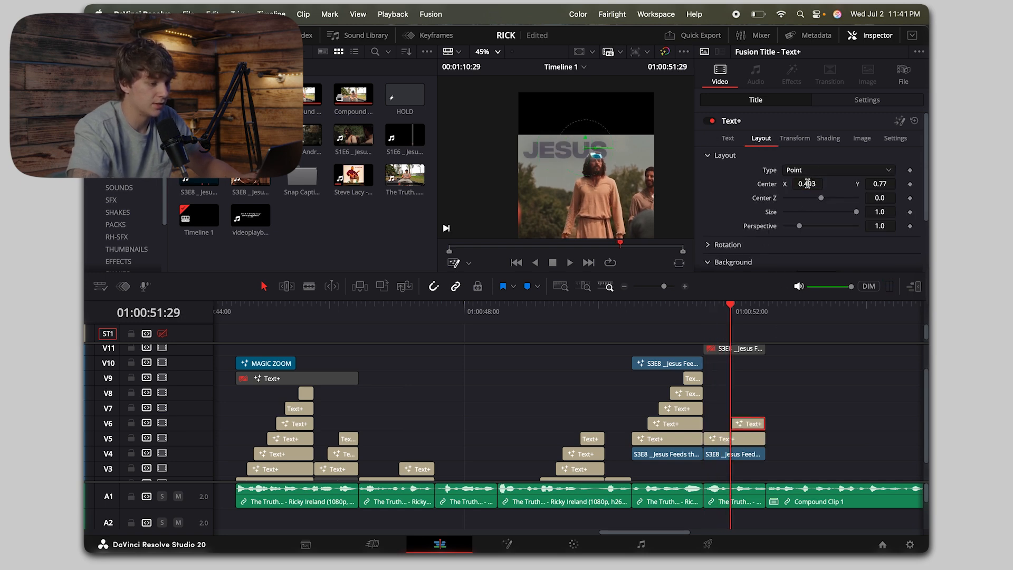
key("space")
key("space")
left_click_drag(807, 183, 871, 184)
left_click(703, 315)
key("space")
key("space")
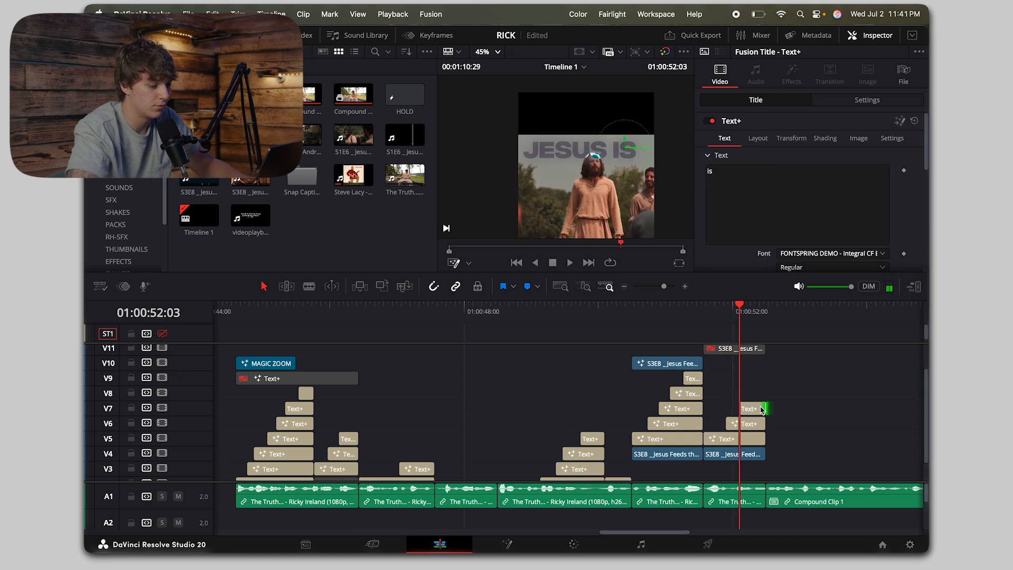
Step: Give the V7 title at 01:00:52:03 the text "always" and set its centre to X 0.462, Y 0.693
left_click(784, 172)
key("super+a")
type("always")
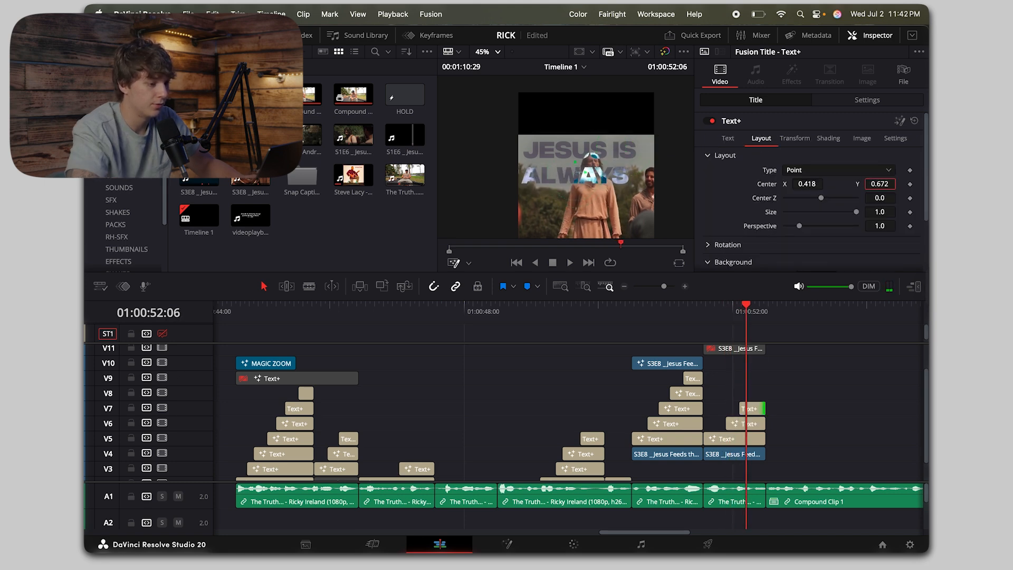
left_click_drag(880, 183, 887, 184)
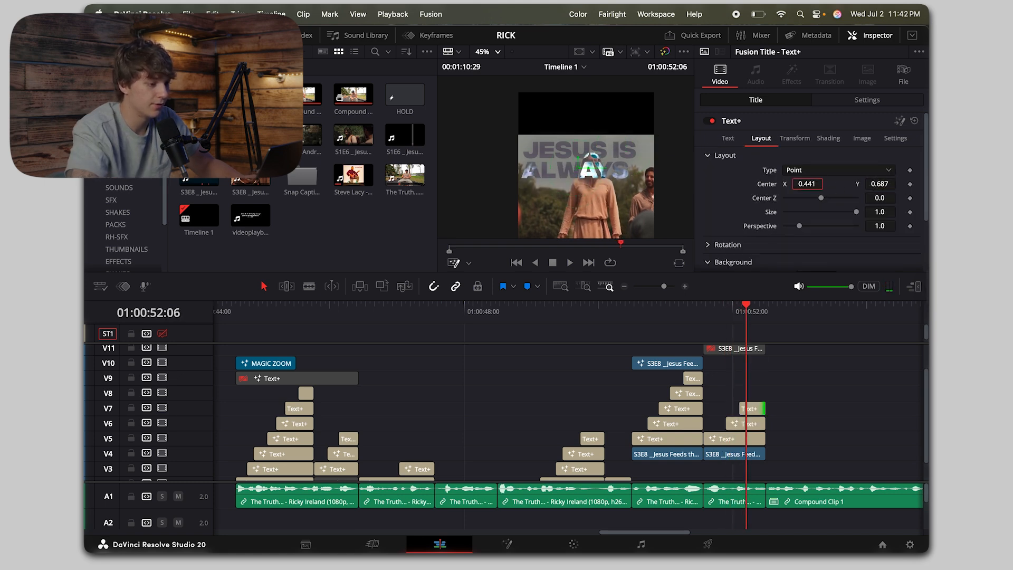
left_click_drag(807, 184, 884, 184)
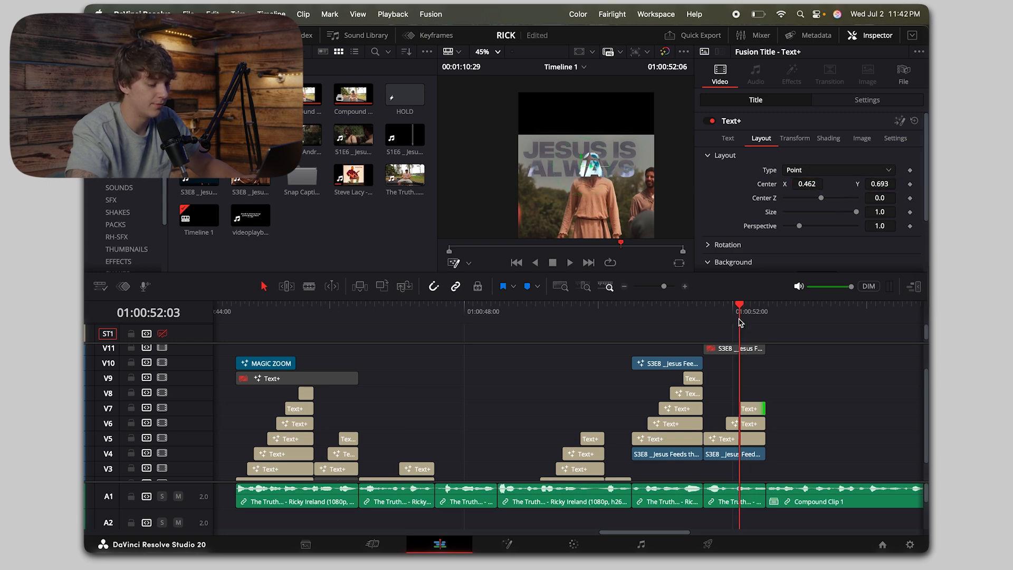
Step: Add a "there" title on V8 from 01:00:52:09 and set its centre to X 0.471, Y 0.617
left_click_drag(750, 409, 765, 394)
left_click_drag(777, 200, 603, 132)
type("there")
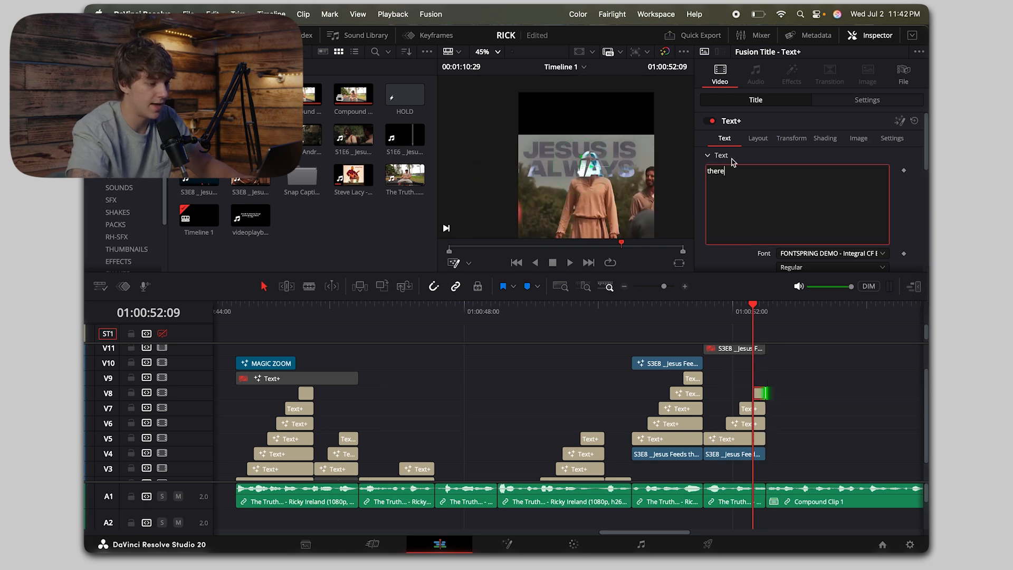
left_click(760, 139)
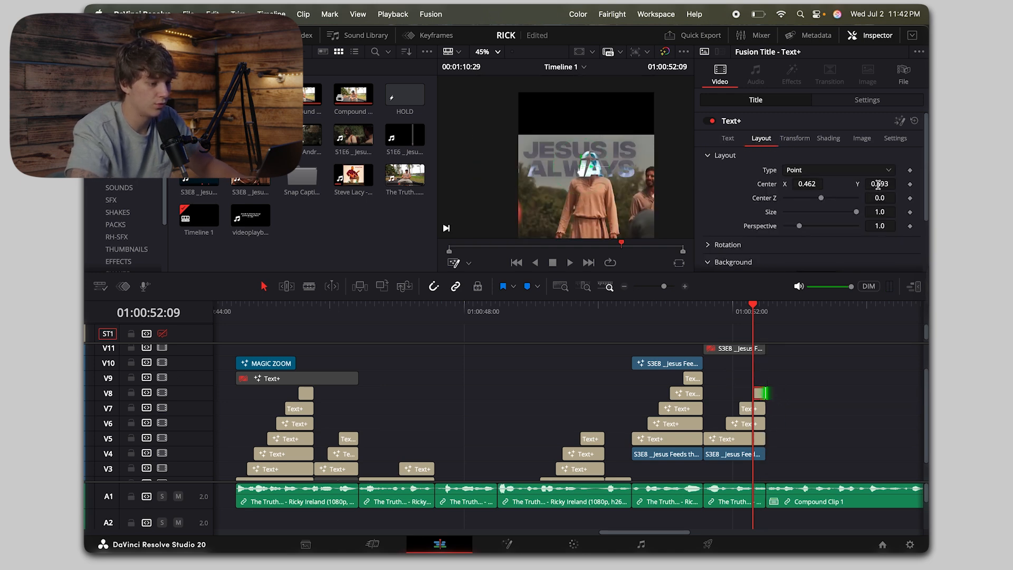
left_click_drag(807, 184, 803, 184)
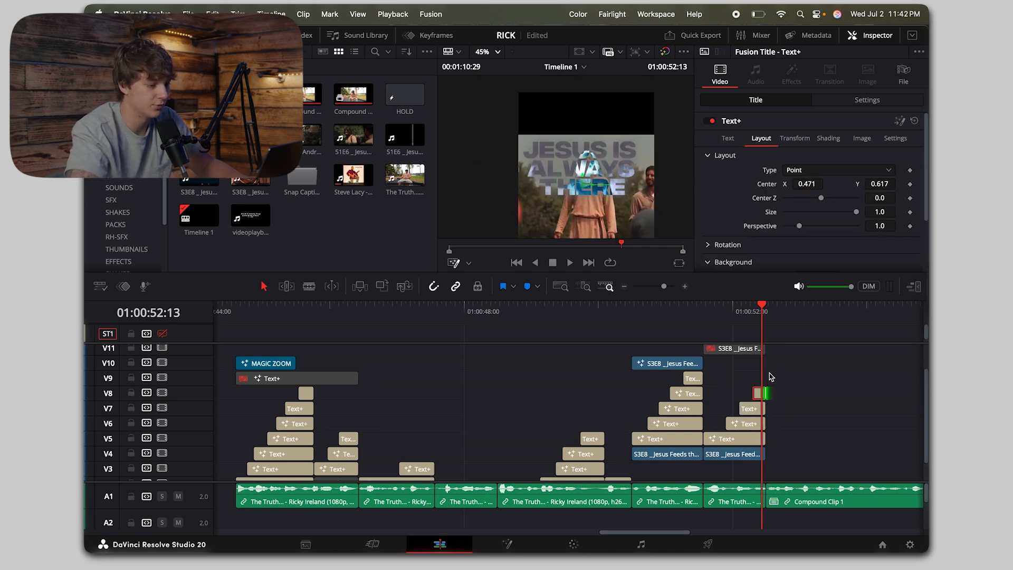
Step: Re-enable the S3E8 duplicate on V11 and open it for color grading at 01:00:51:27
left_click(735, 350)
key("d")
left_click(727, 313)
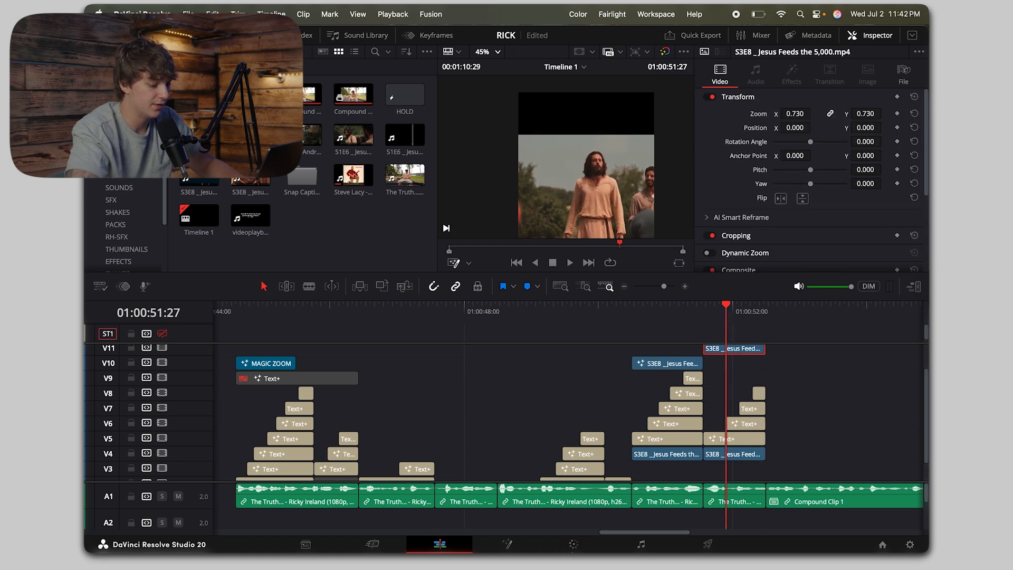
left_click(574, 544)
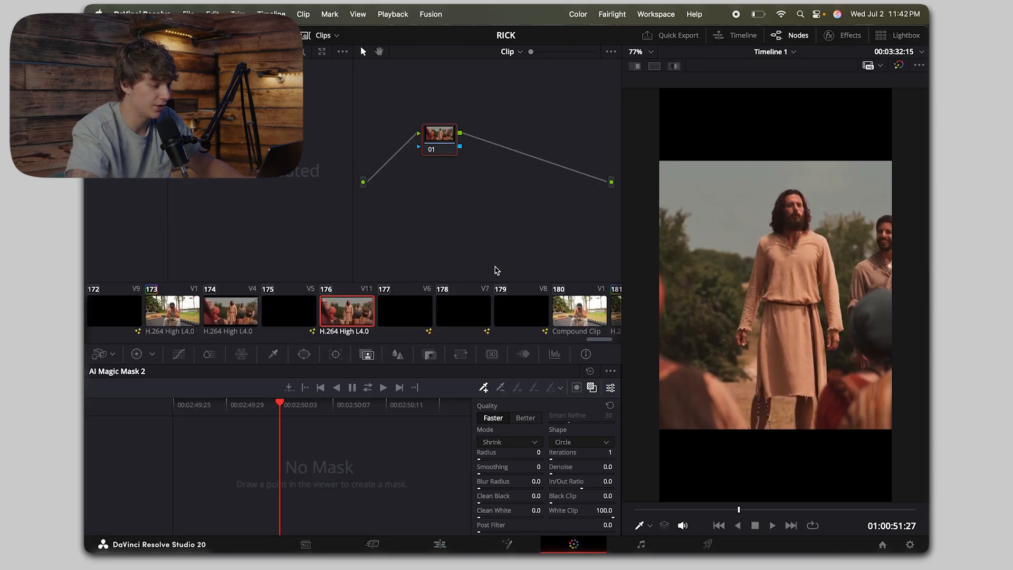
Step: Insert a second corrector node on the connection after node 01
right_click(482, 175)
mouse_move(580, 205)
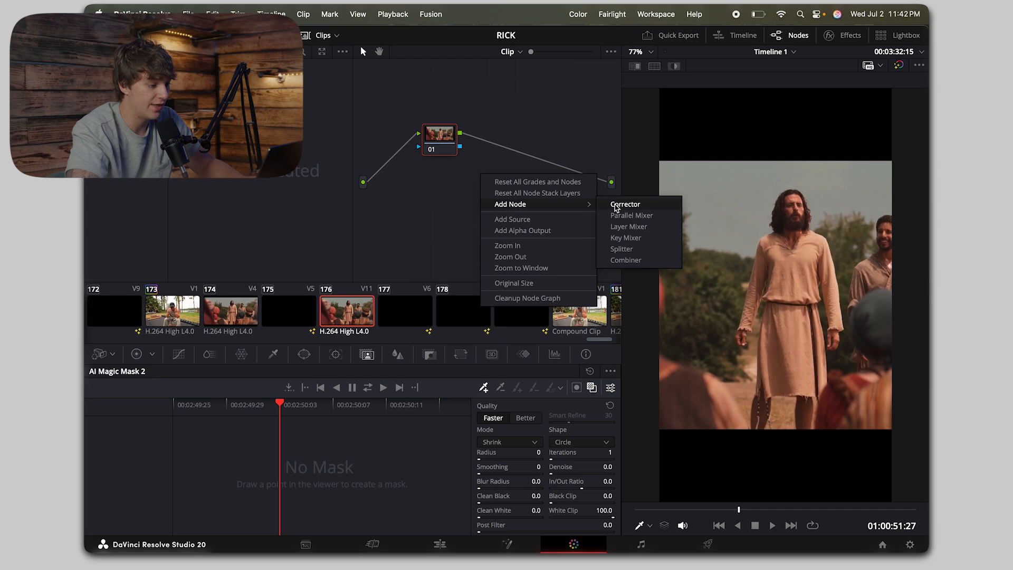
left_click(616, 206)
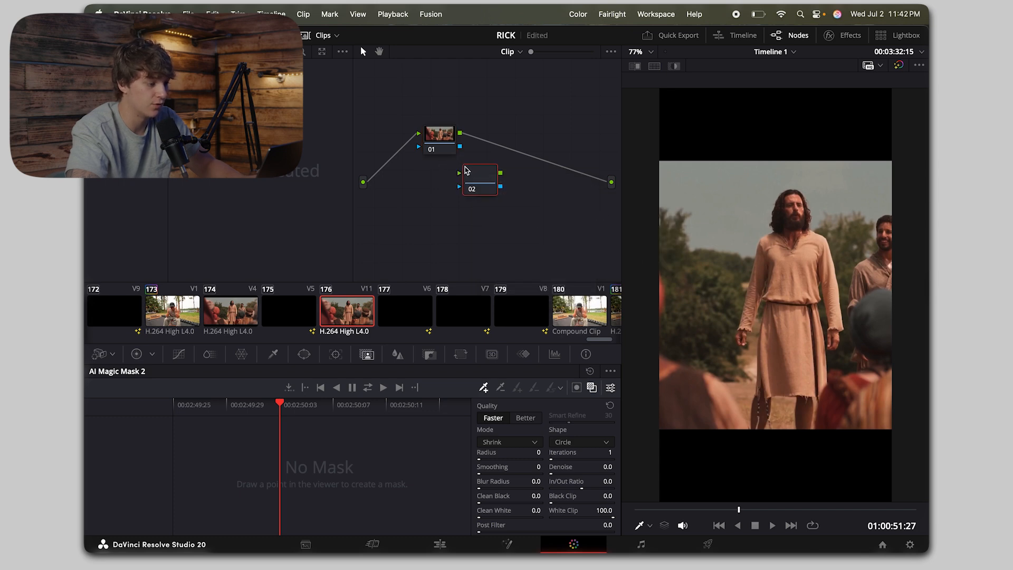
left_click_drag(465, 171, 509, 153)
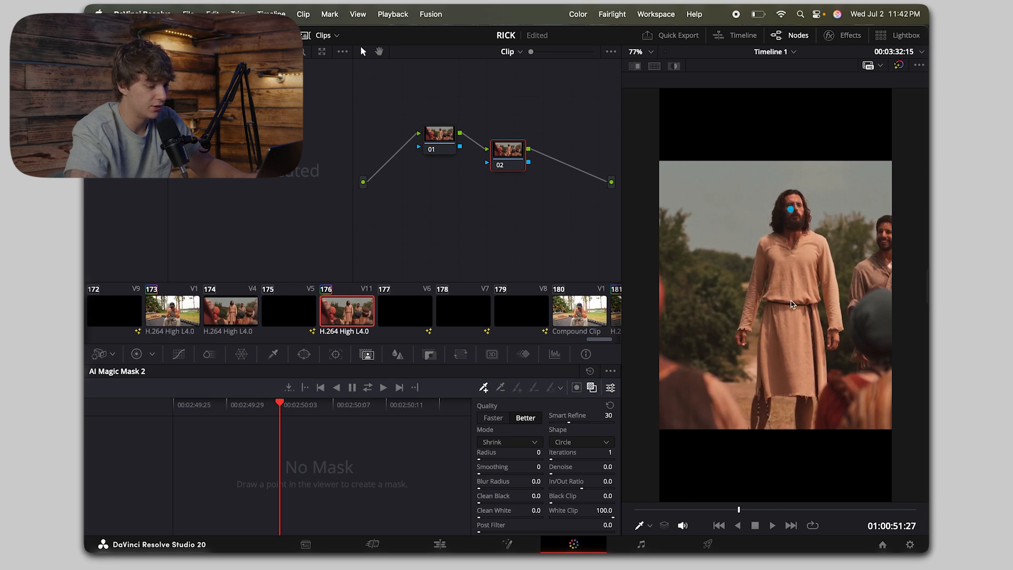
Step: Mask the standing robed man on node 02 using Magic Mask at Better quality, marking face, chest and waist, and inspect the mask's edges
left_click(791, 274)
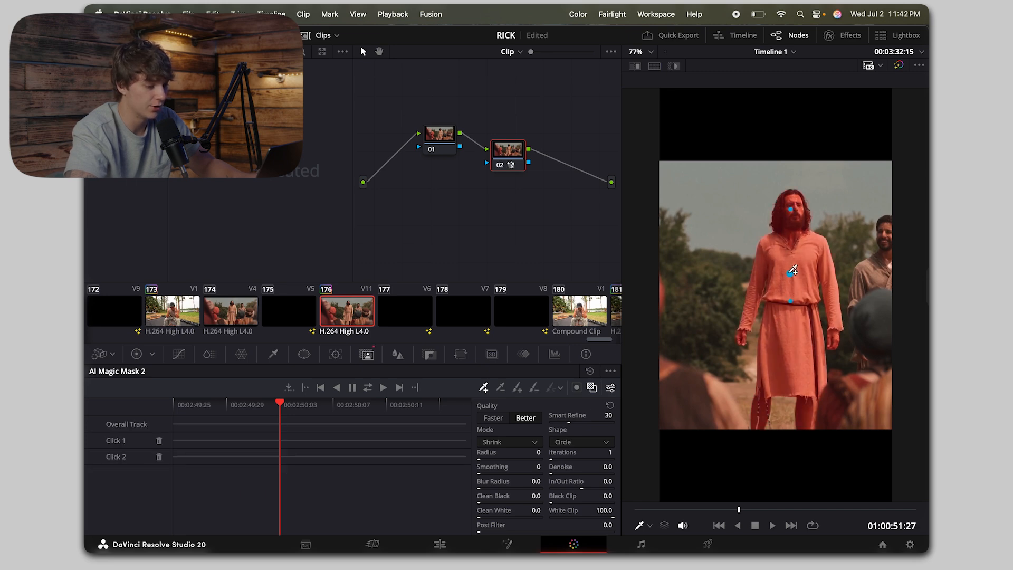
left_click(800, 243)
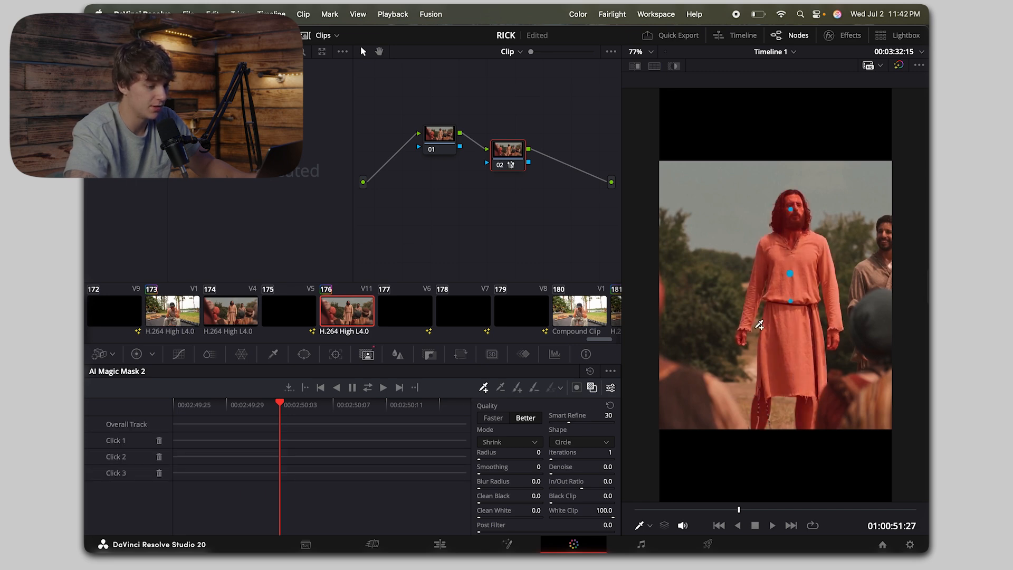
scroll(759, 325, "up", 15)
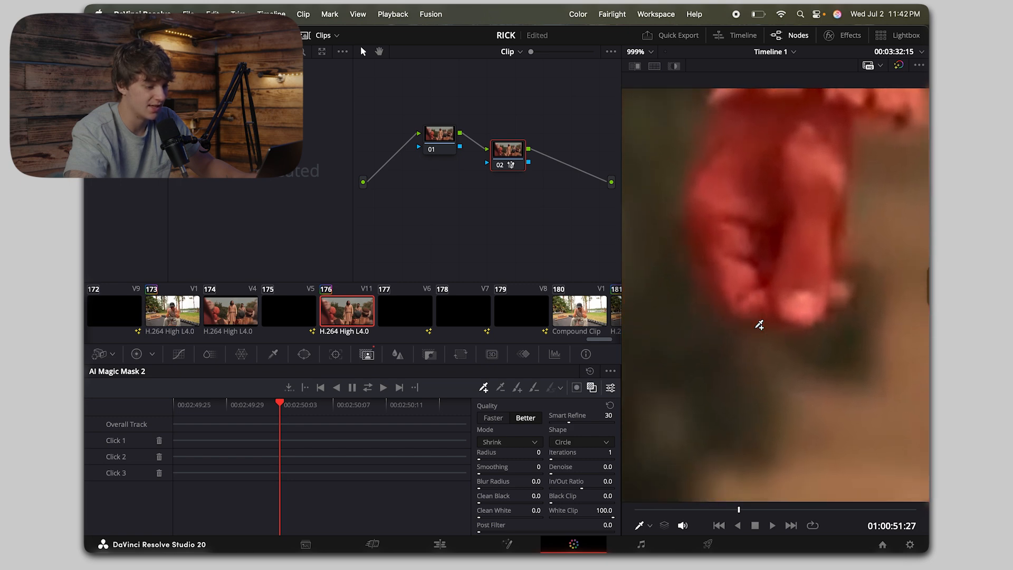
scroll(758, 325, "up", 8)
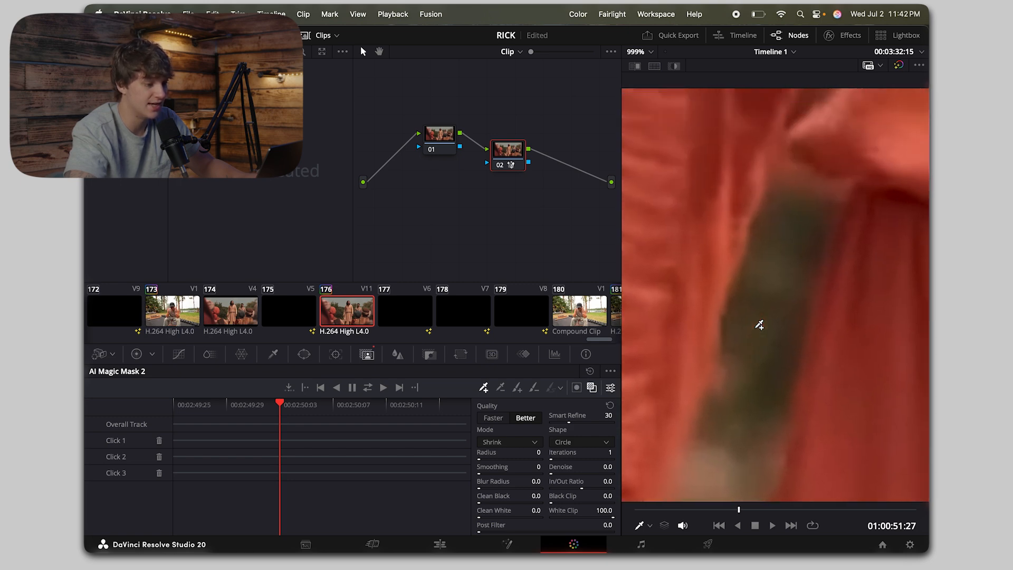
scroll(759, 325, "down", 20)
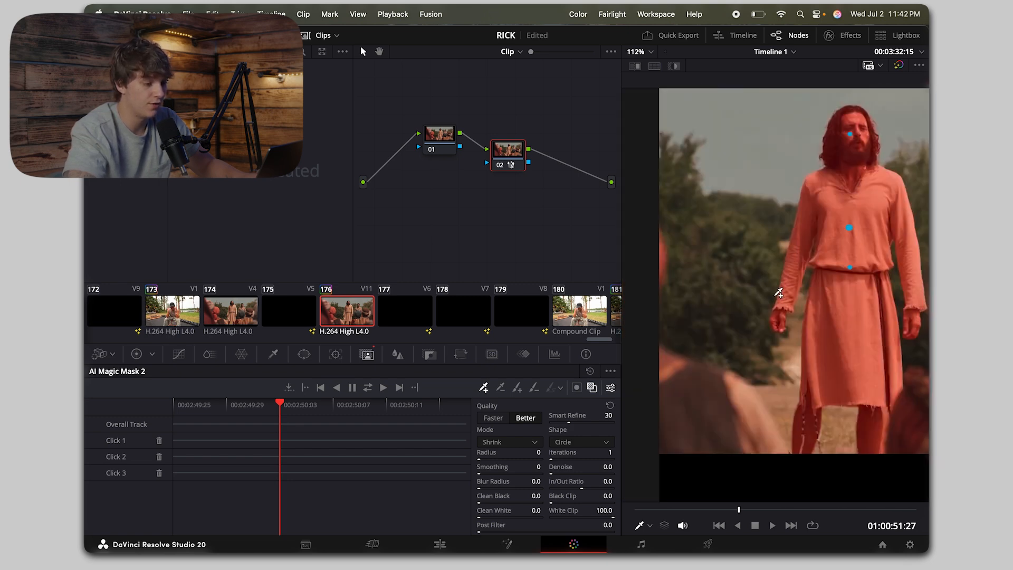
scroll(779, 293, "right", 5)
scroll(779, 293, "up", 2)
scroll(779, 293, "left", 1)
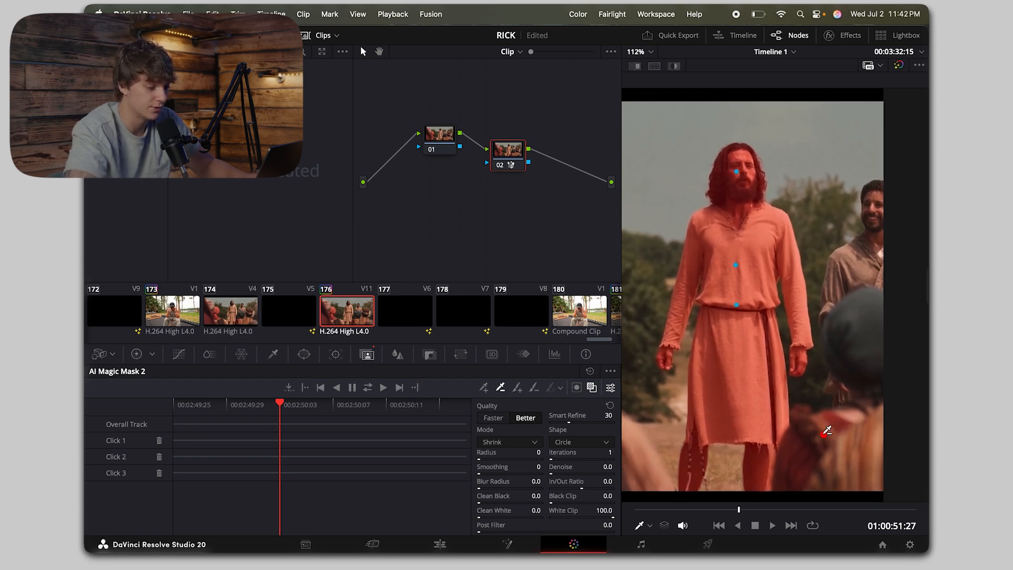
Step: Exclude the foreground onlooker beside the man's legs from the Magic Mask by adding several subtractive points
left_click(824, 434)
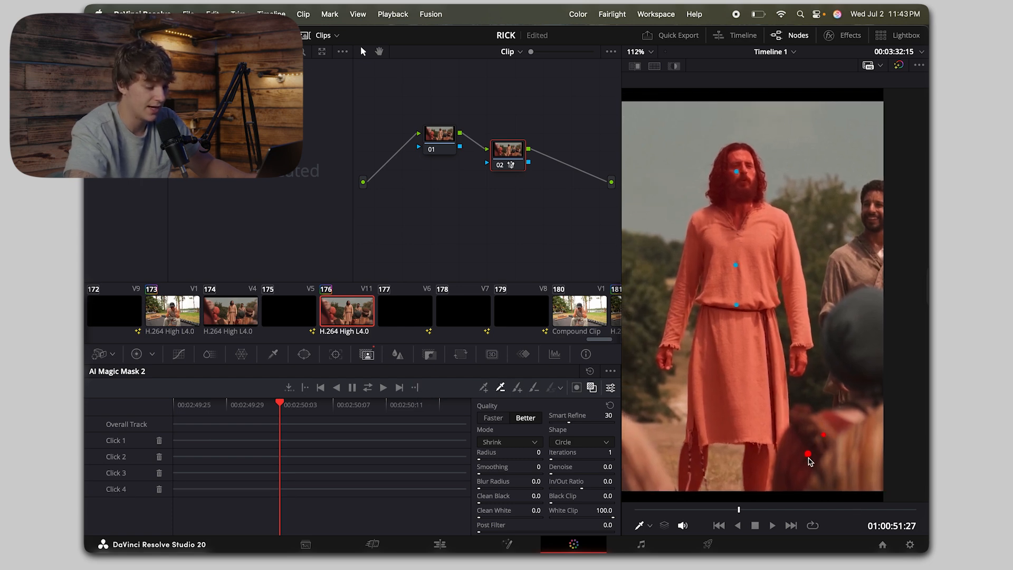
left_click(834, 422)
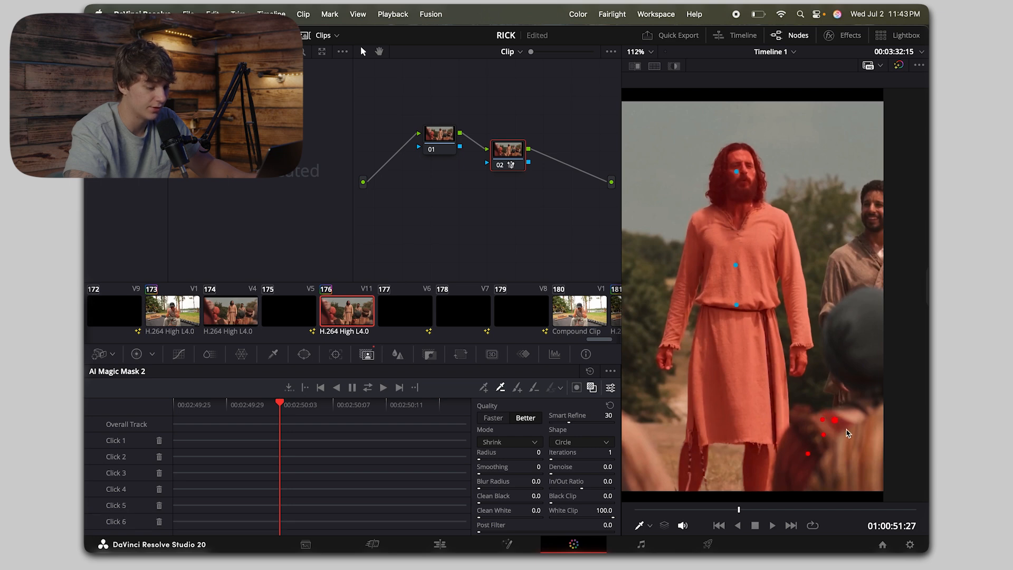
left_click(824, 423)
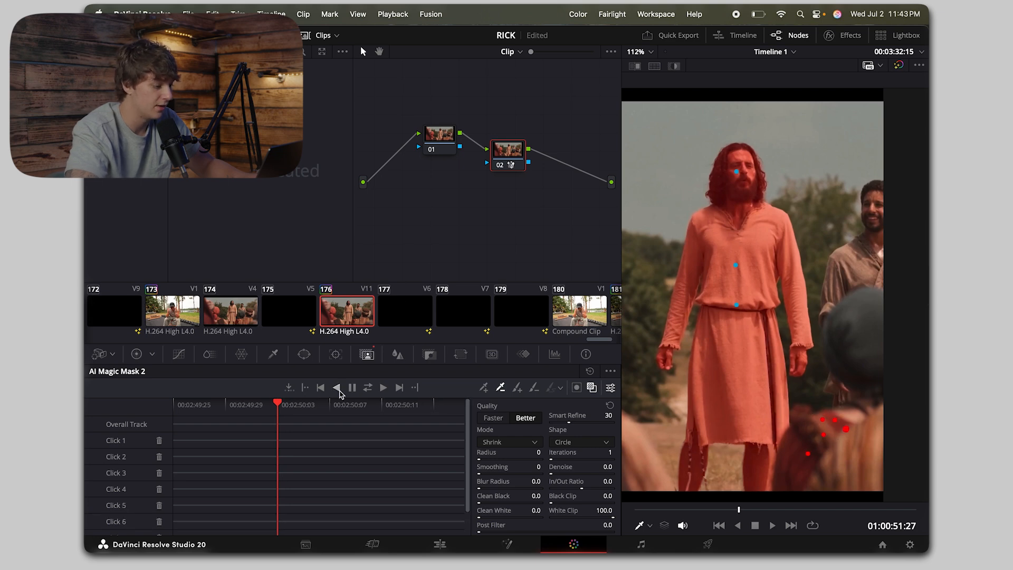
Step: Track the Magic Mask through the clip in both directions and connect node 02's matte to a new alpha output
left_click(368, 388)
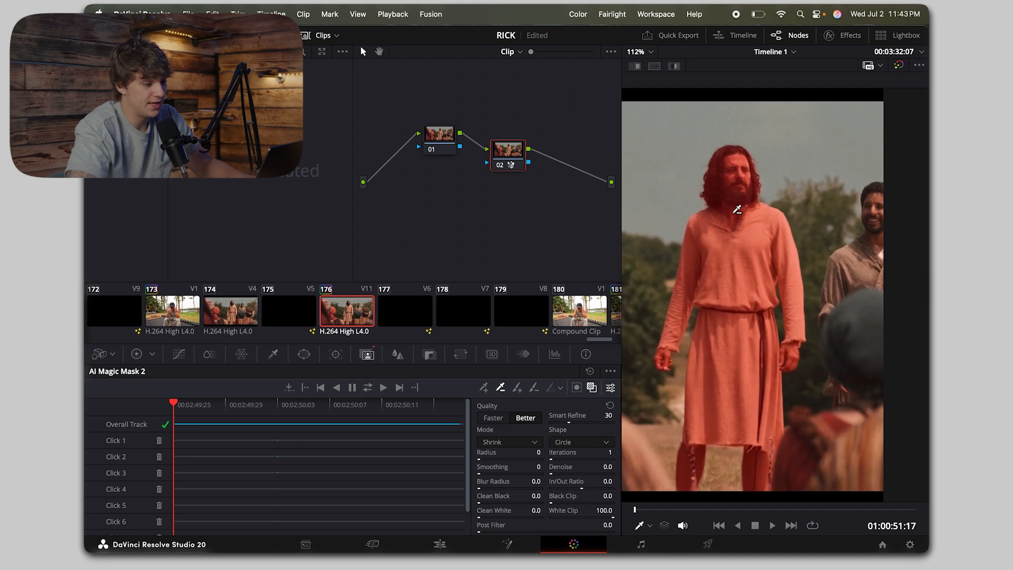
right_click(544, 222)
left_click(581, 277)
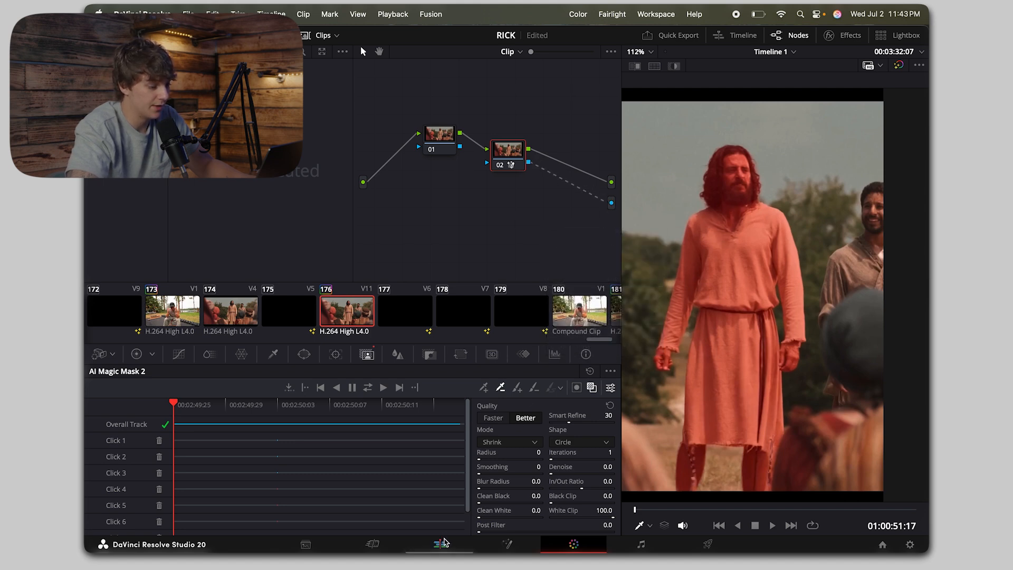
Step: Return to the edit timeline and play the masked S3E8 clip over its titles
left_click(440, 544)
key("space")
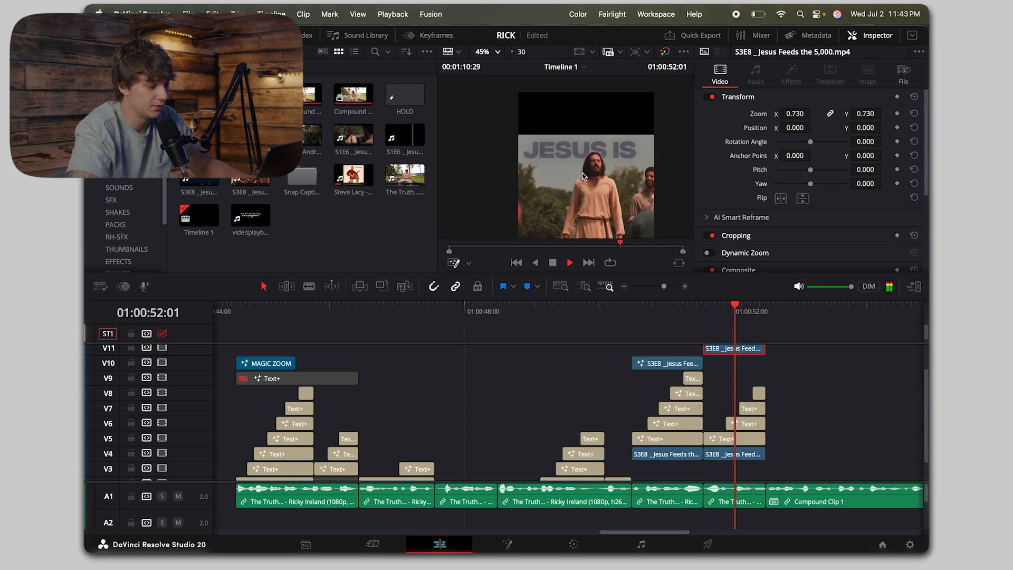
key("space")
Step: Bring Compound Clip 1 into view on the timeline and open the Minimal Texts bin
scroll(811, 390, "down", 2)
left_click(624, 286)
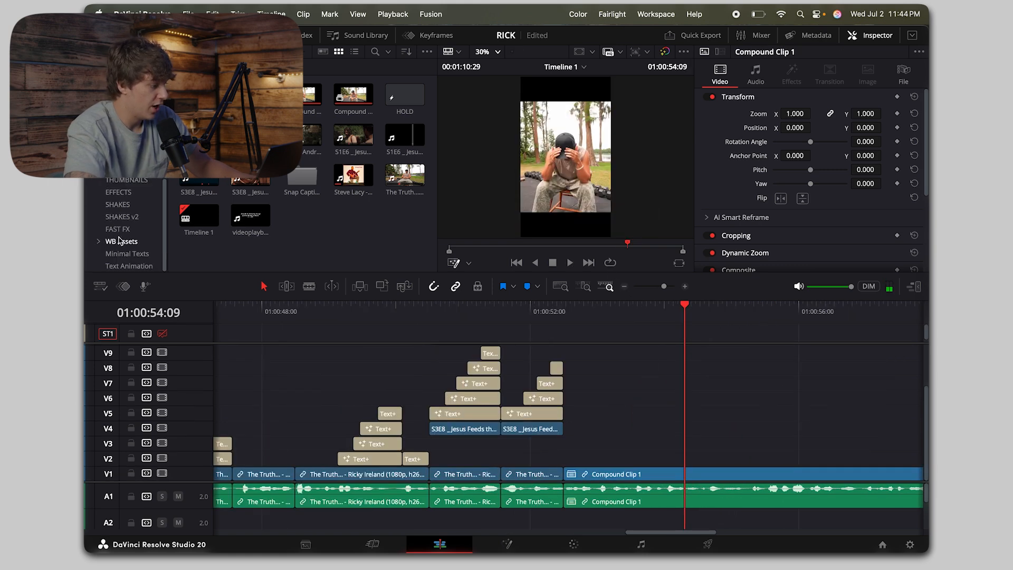
left_click(121, 255)
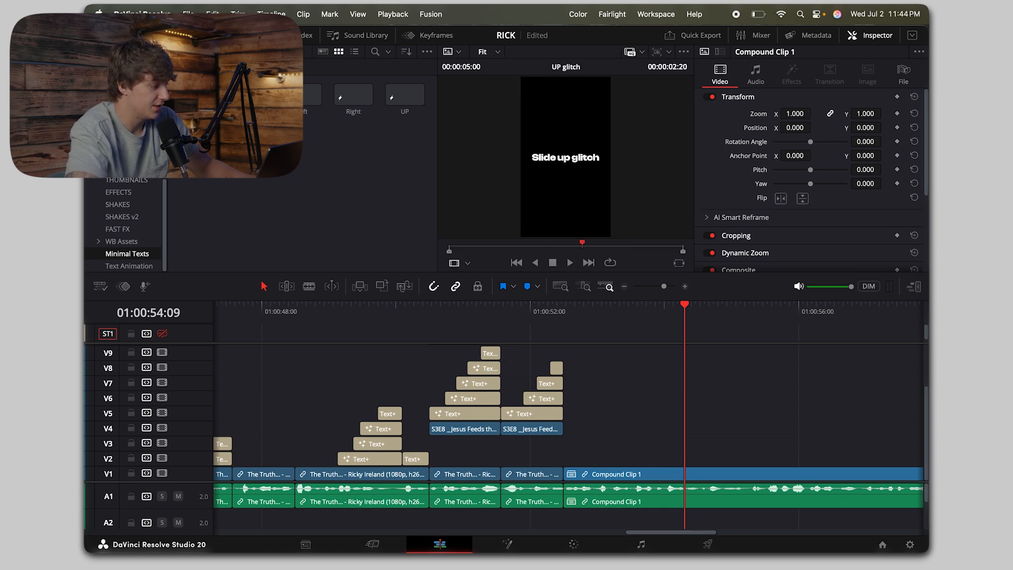
left_click_drag(199, 139, 656, 445)
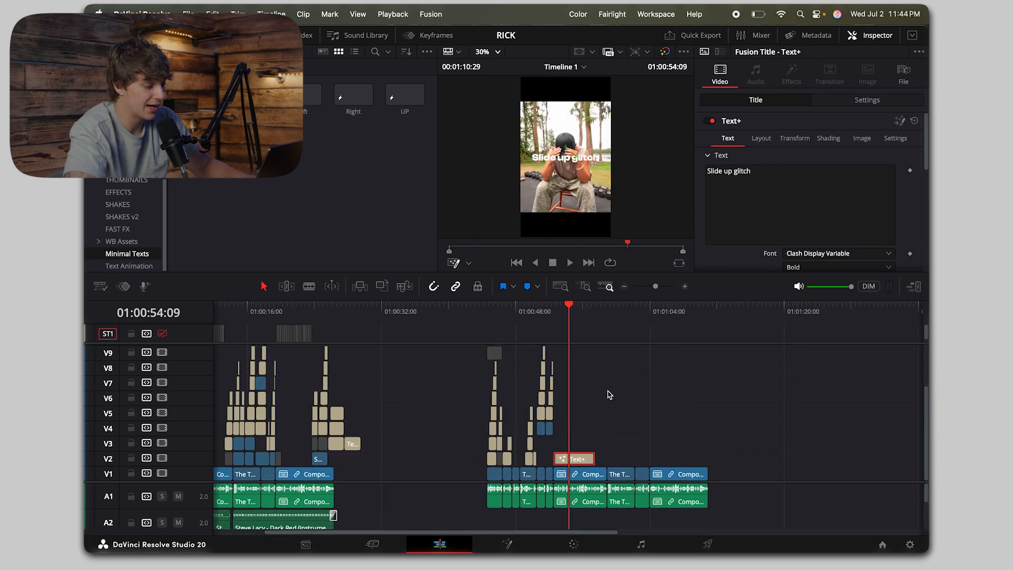
left_click(605, 313)
key("space")
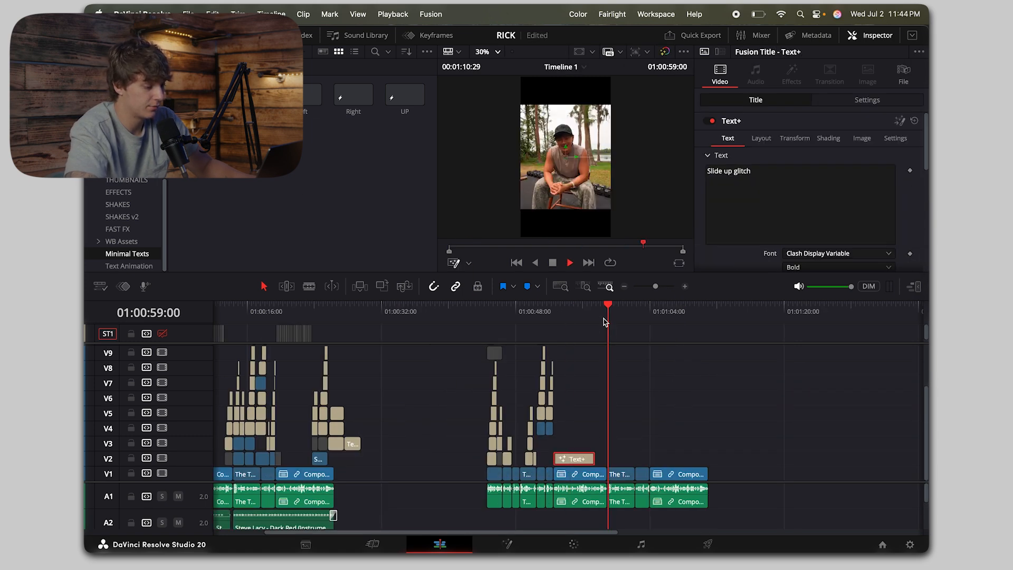
left_click(686, 287)
left_click(686, 286)
left_click(647, 309)
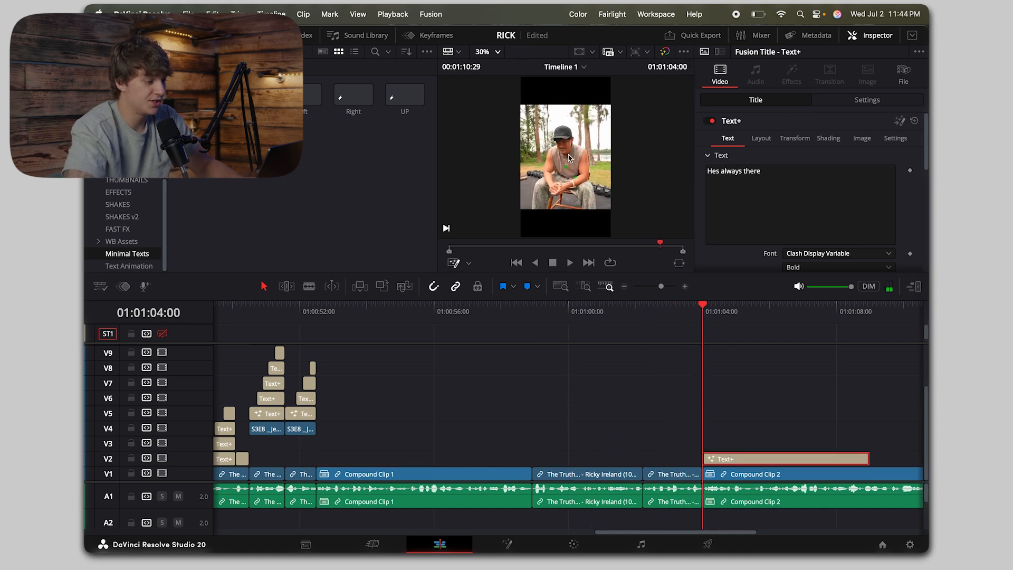
scroll(569, 157, "up", 2)
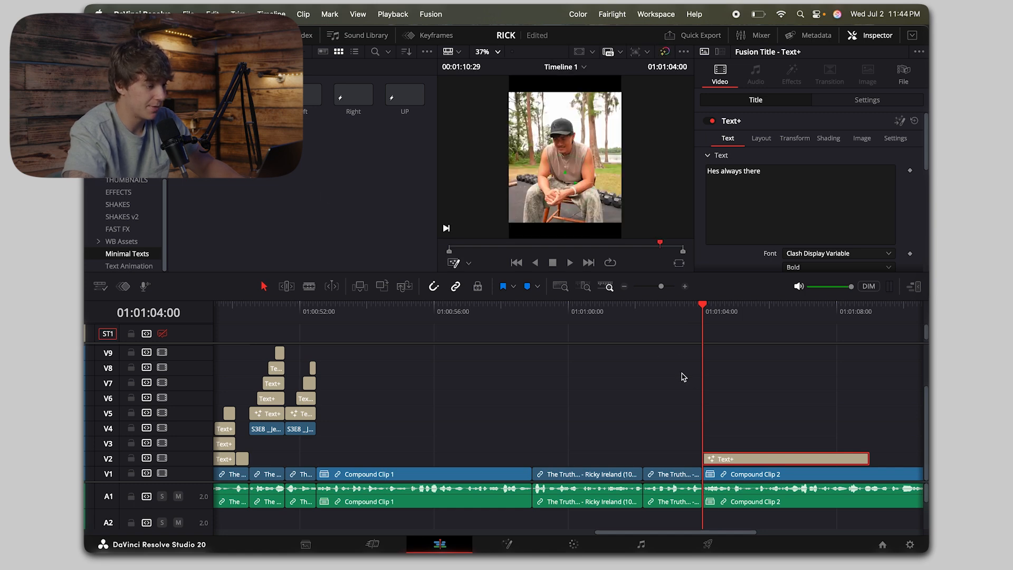
left_click_drag(786, 176, 689, 171)
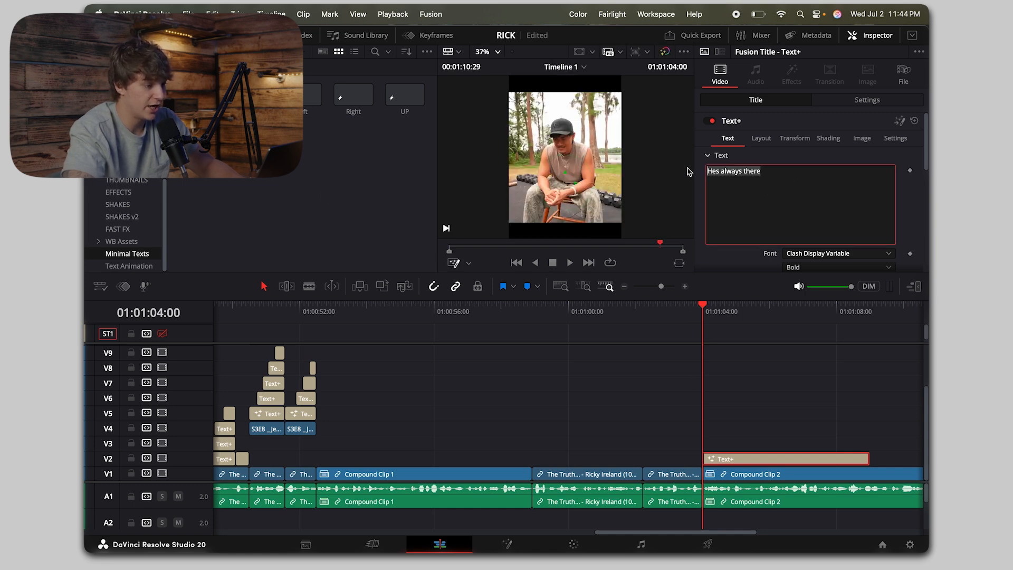
left_click(754, 459)
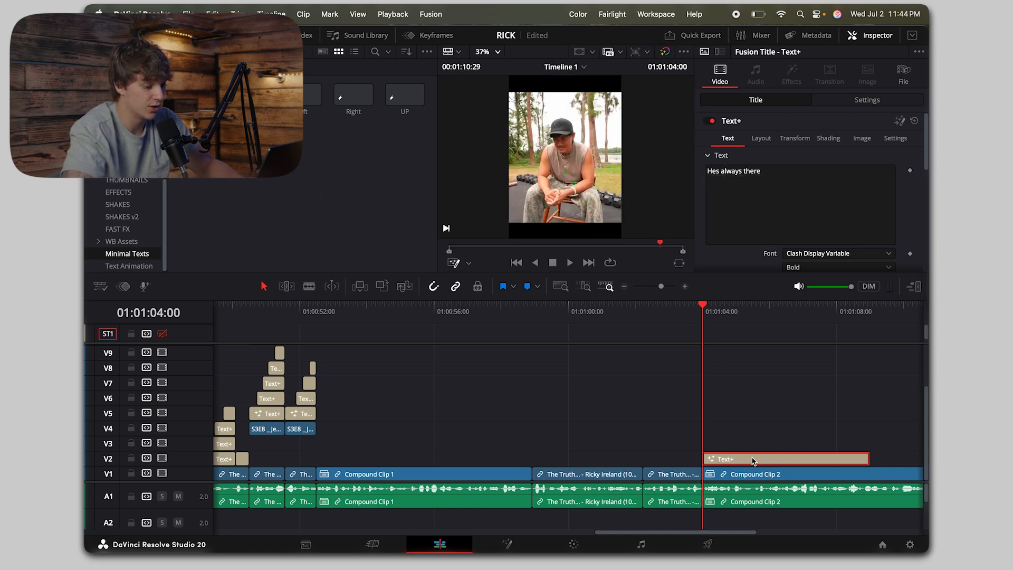
key("BackSpace")
Step: Place the Slide up glitch title on V2 at the start of Compound Clip 2 and change its text to "Hes always there"
left_click_drag(198, 138, 708, 458)
key("space")
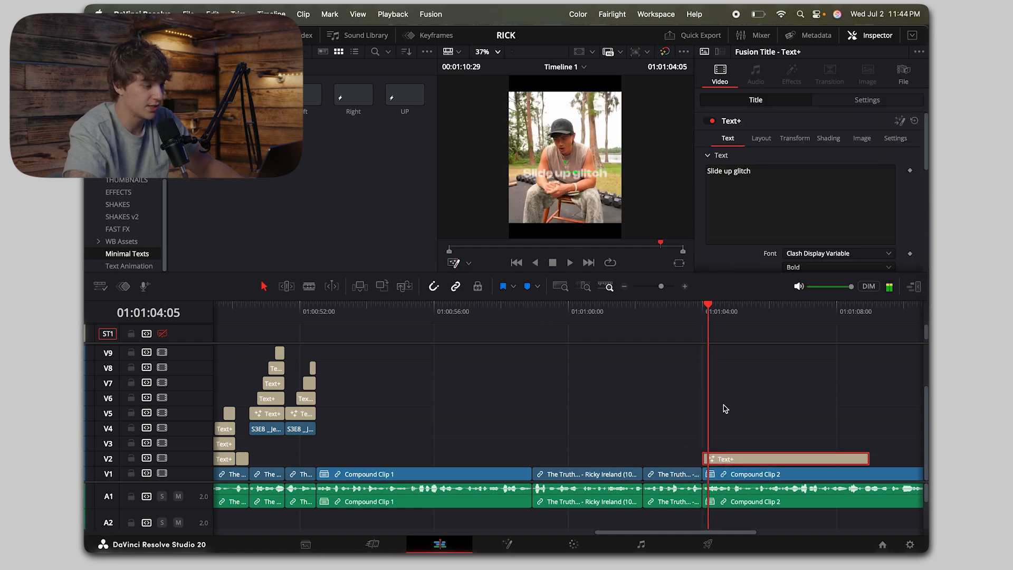
triple_click(776, 177)
type("Hes always there")
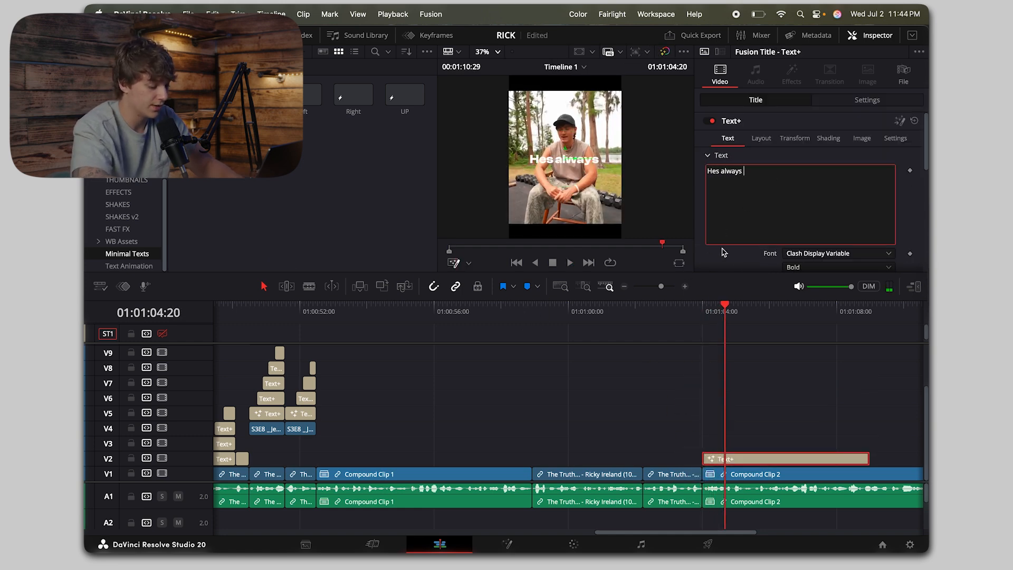
Step: Set the "Hes always there" title's composite mode to Difference
left_click(867, 99)
scroll(803, 187, "down", 3)
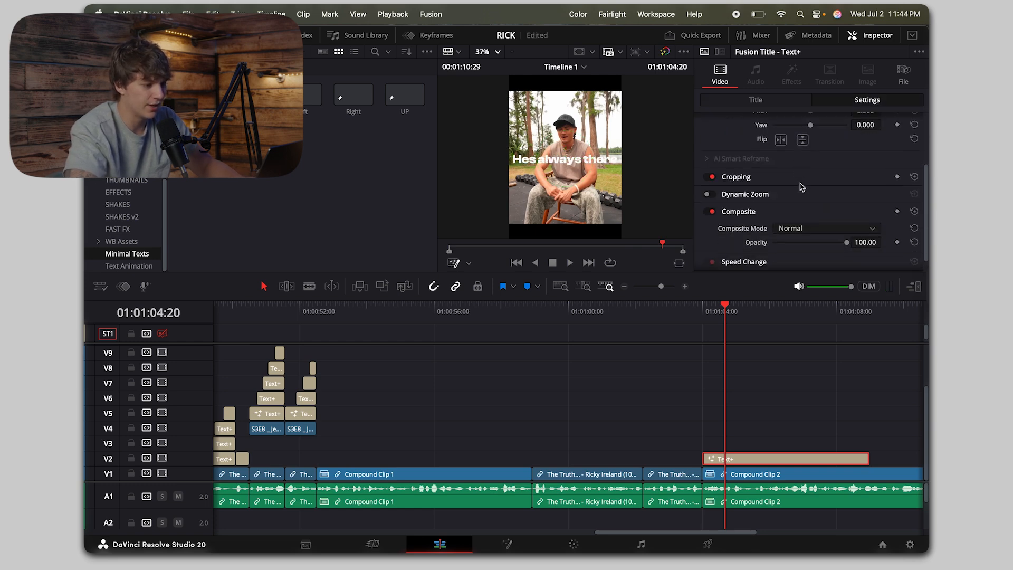
left_click(801, 233)
left_click(799, 335)
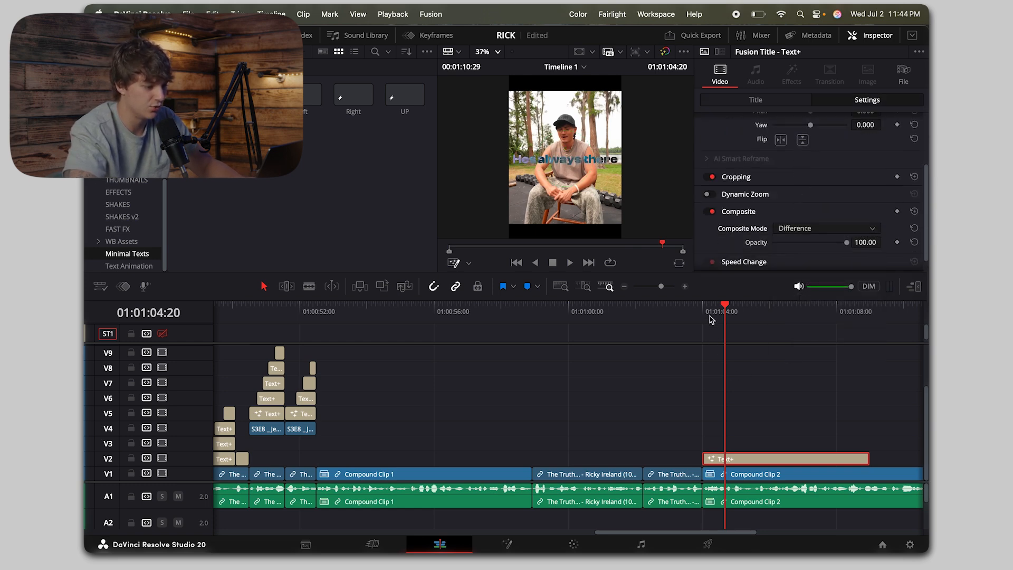
Step: Duplicate the title onto V3 starting at 01:01:04:21 and change the copy's text to "and i promise you"
left_click(695, 315)
key("space")
key("space")
left_click_drag(845, 458, 868, 443, "alt")
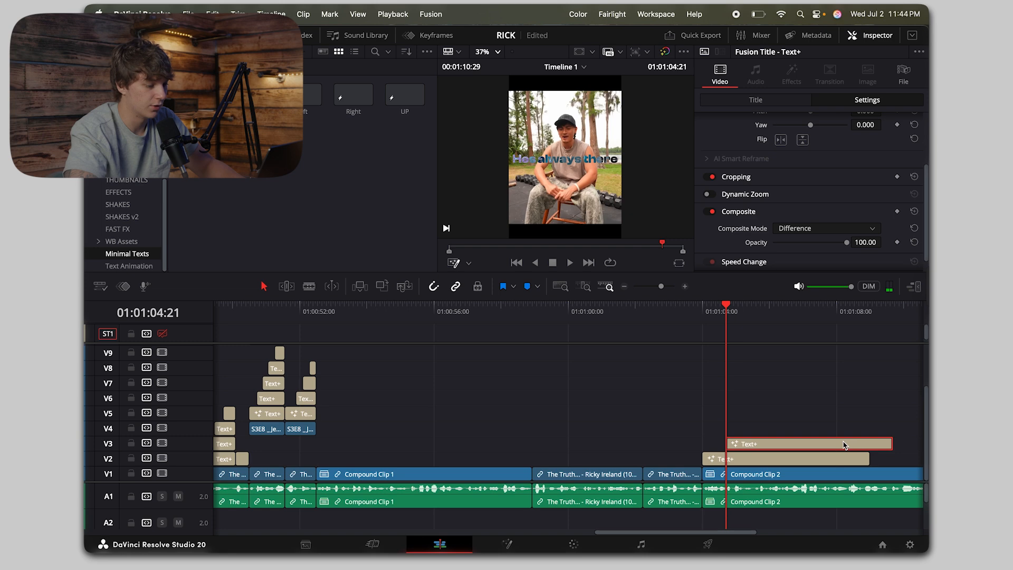
scroll(753, 160, "up", 5)
left_click(755, 99)
left_click(812, 169)
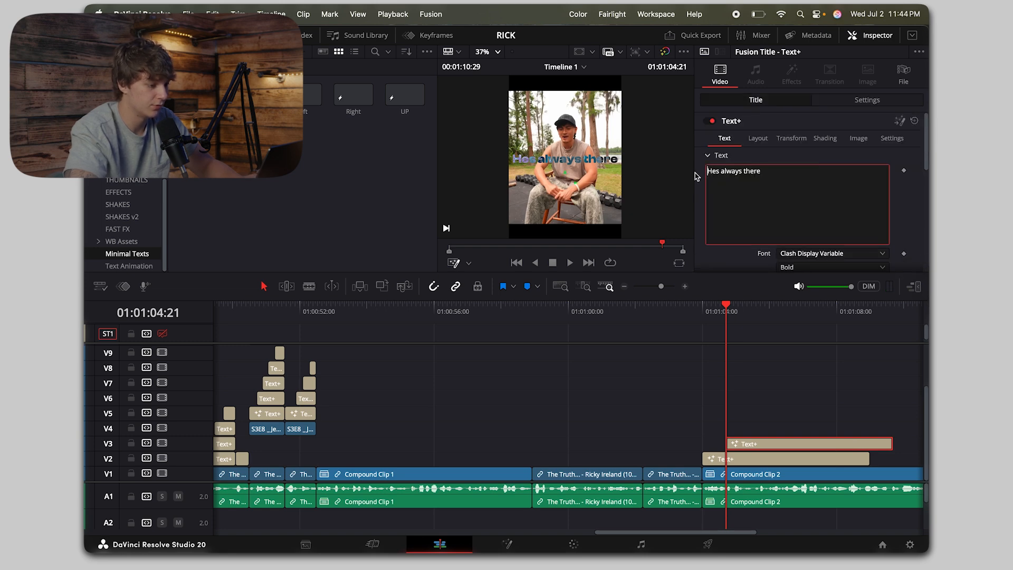
left_click_drag(797, 173, 633, 165)
type("an")
Step: Lower the "and i promise you" title to a center Y of 0.45 and play both titles together
key("space")
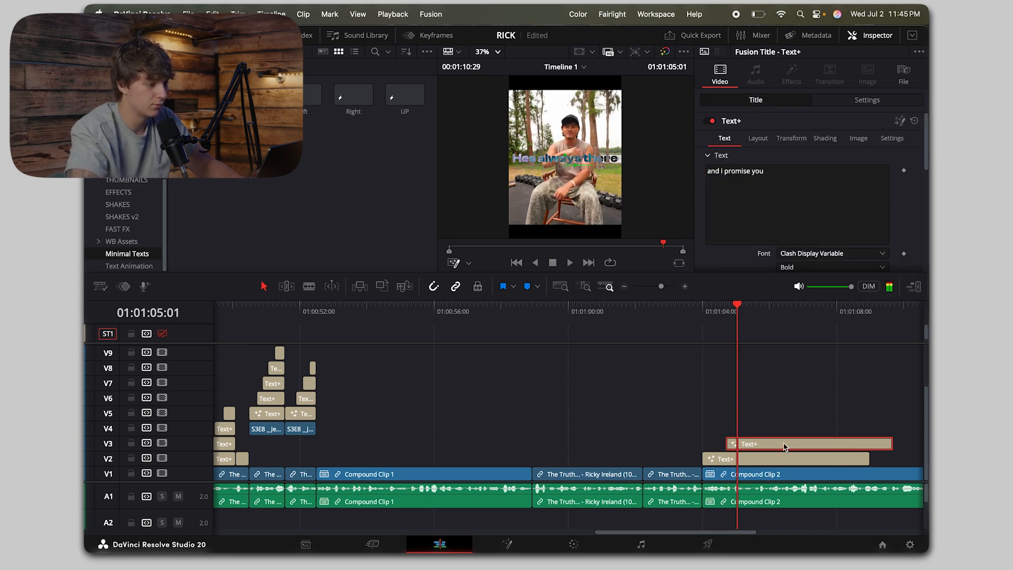
key("space")
left_click(761, 138)
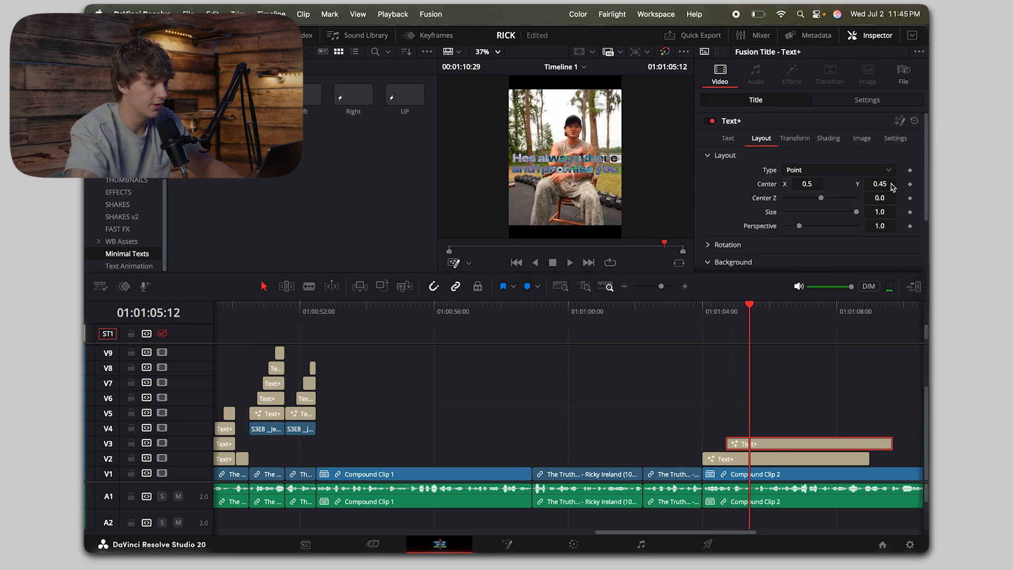
key("space")
left_click(709, 322)
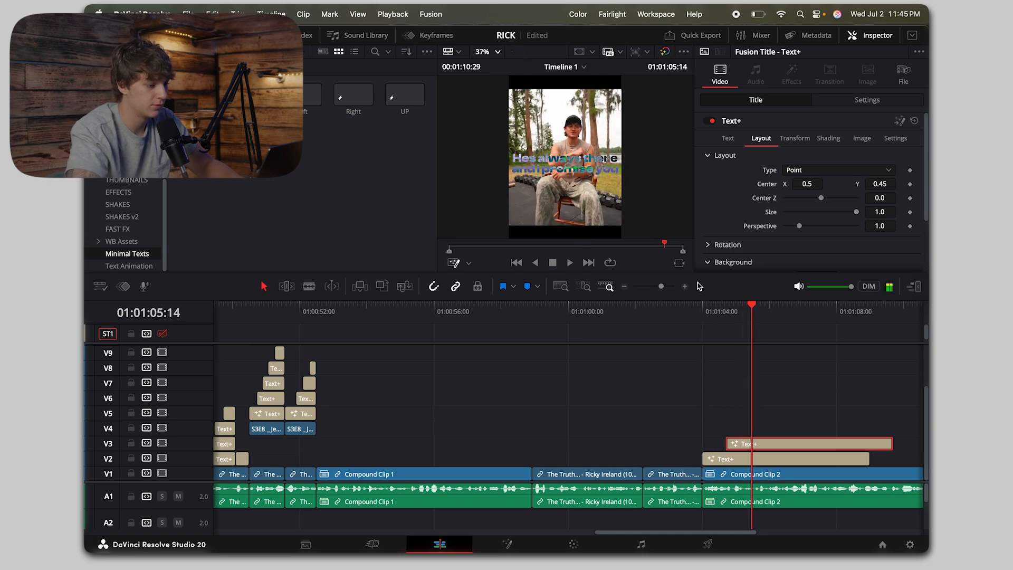
key("space")
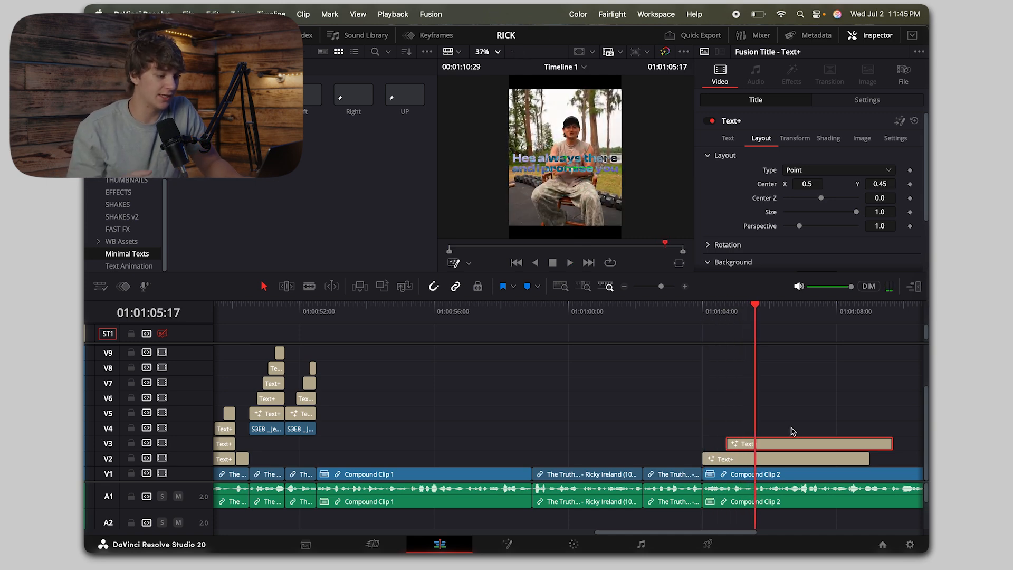